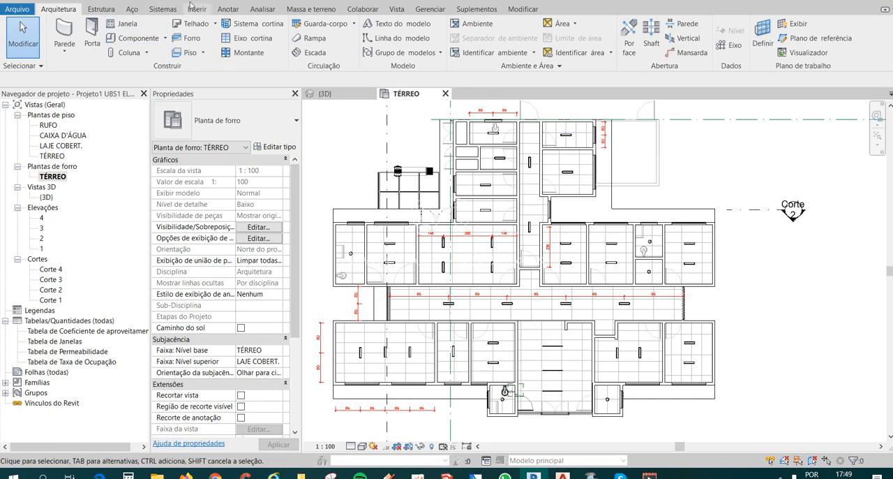
# Examine the building's exterior in the {3D} view and return to the TÉRREO ceiling plan.
pyautogui.click(325, 93)
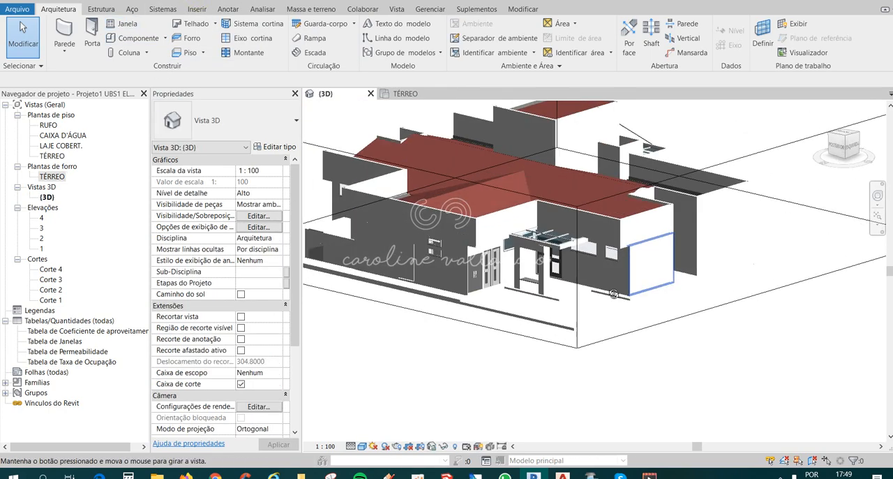
pyautogui.keyDown('shift'); pyautogui.moveTo(614, 294); pyautogui.dragTo(582, 244, button='middle'); pyautogui.keyUp('shift')
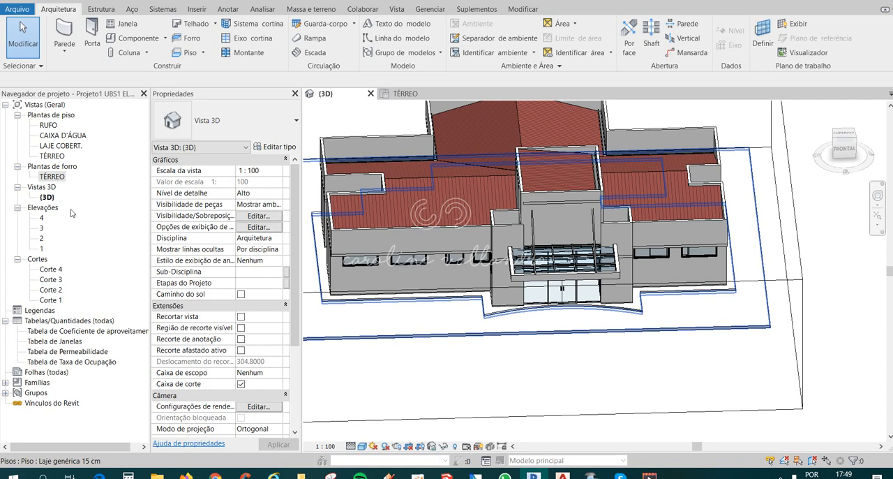
pyautogui.doubleClick(50, 177)
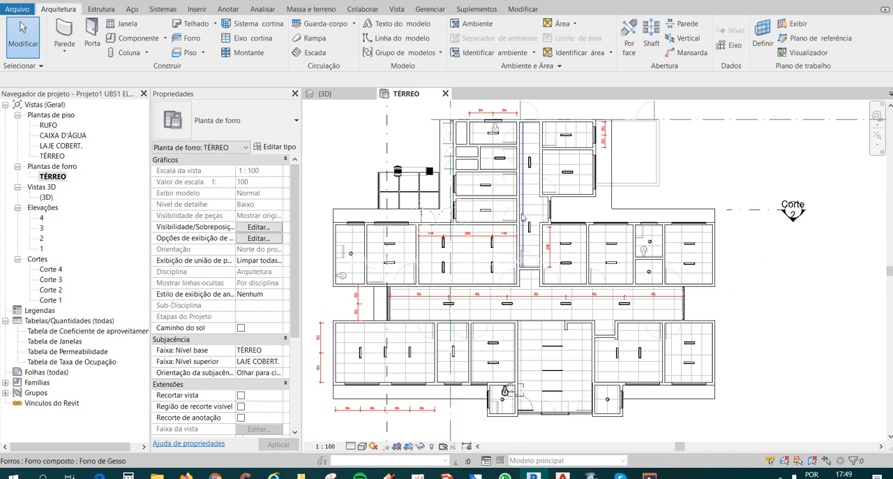
# Set the ceiling plan's underlay orientation to Olhar para cima and confirm the architectural reflected ceiling plan view template.
pyautogui.scroll(-1, 562, 230)
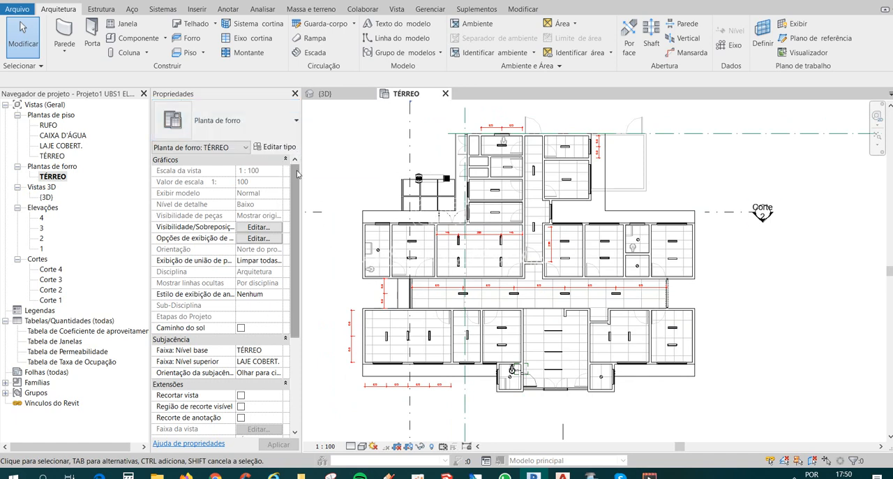
pyautogui.scroll(-3, 297, 174)
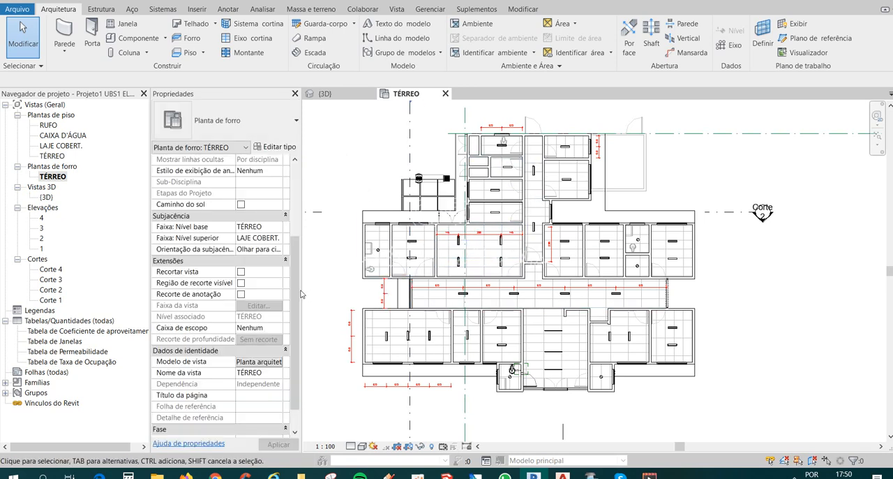
pyautogui.moveTo(295, 285); pyautogui.dragTo(298, 306)
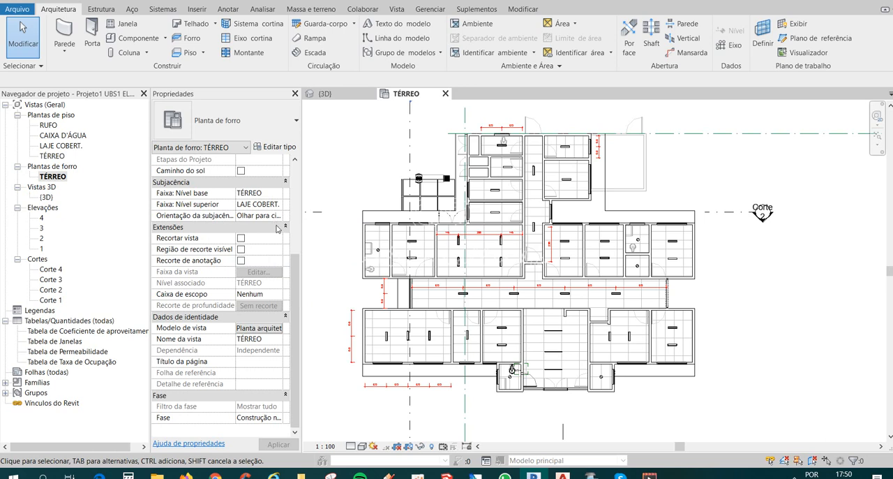
pyautogui.click(262, 217)
pyautogui.click(276, 216)
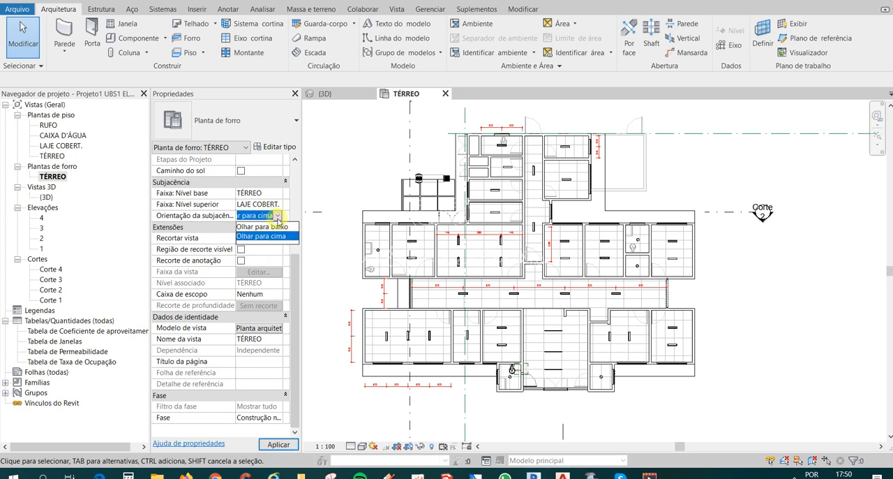
pyautogui.click(260, 240)
pyautogui.moveTo(296, 273); pyautogui.dragTo(296, 273)
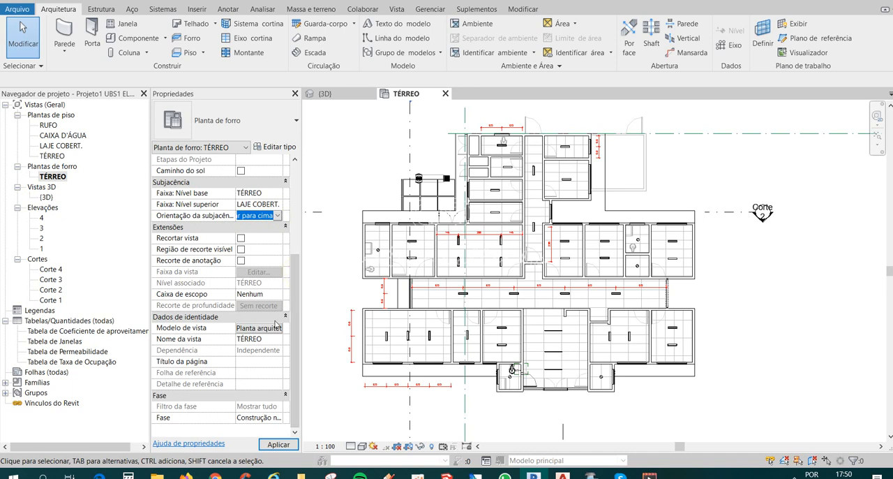
pyautogui.click(258, 328)
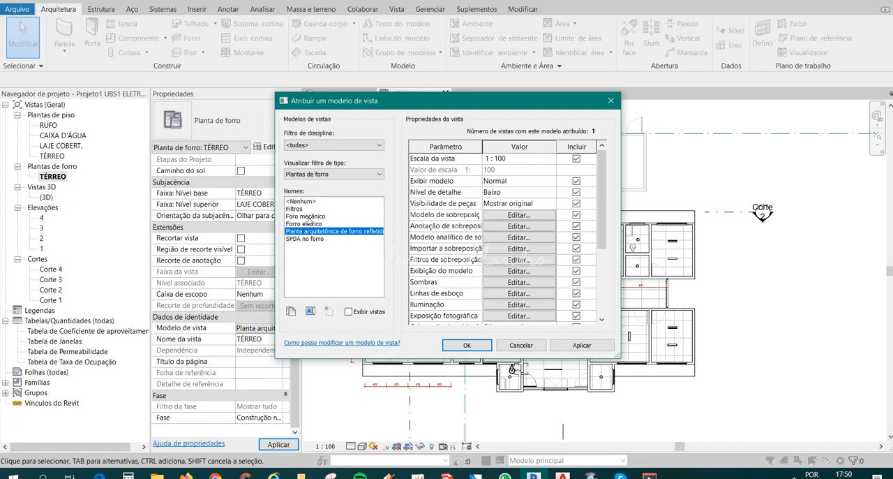
pyautogui.click(467, 345)
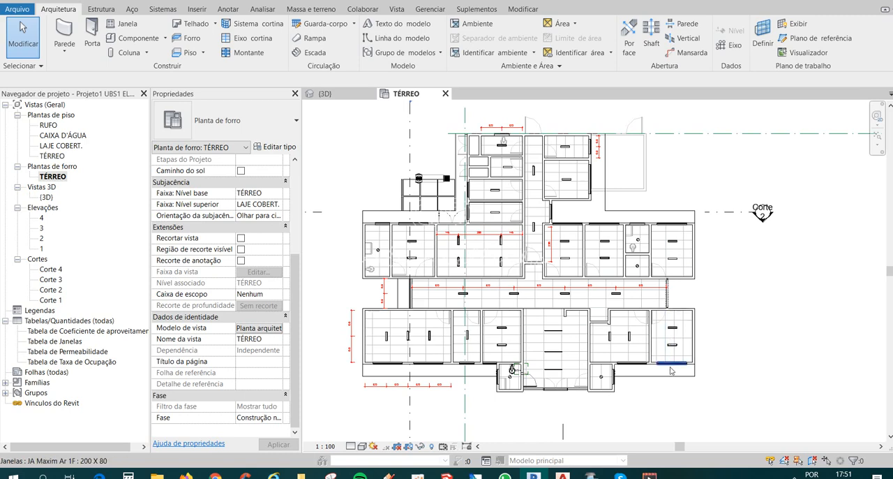
# Examine the recessed light fixtures in the reception room and across the TÉRREO ceiling plan.
pyautogui.scroll(2, 656, 298)
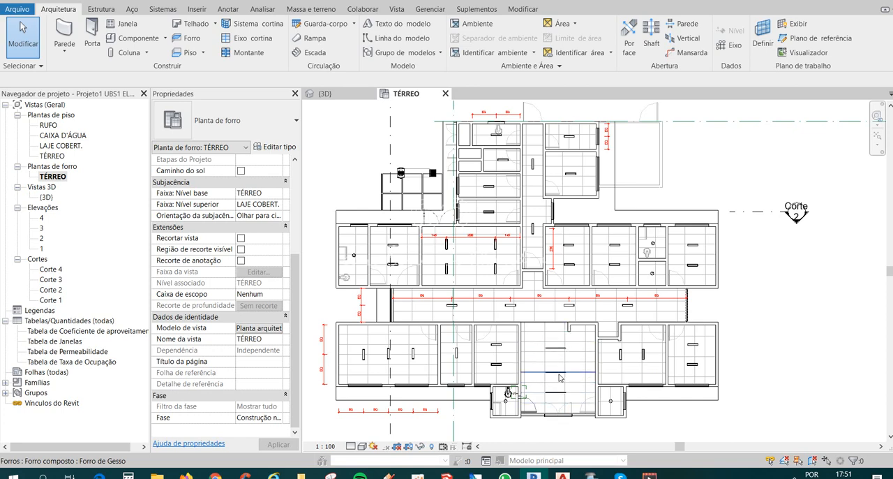
pyautogui.scroll(3, 557, 352)
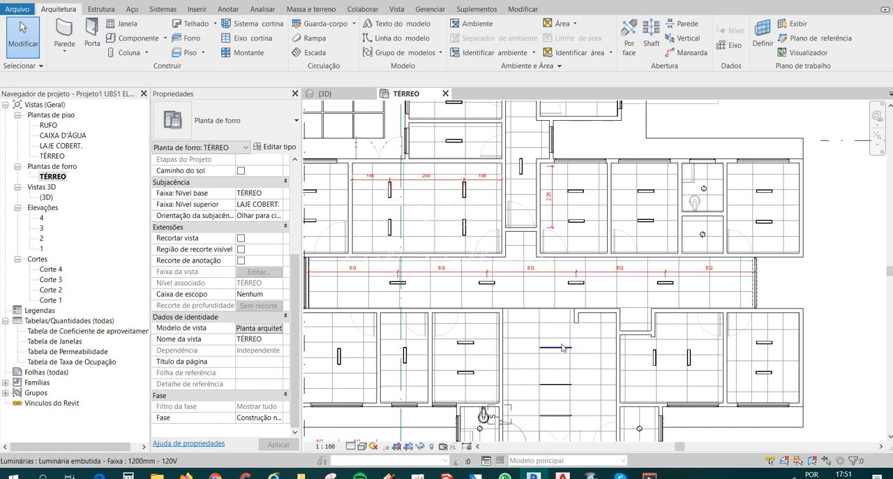
pyautogui.scroll(-2, 551, 352)
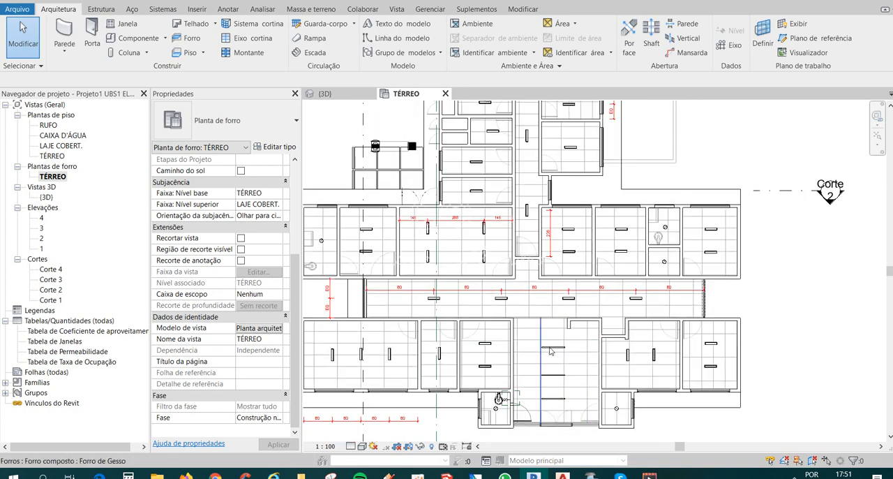
pyautogui.scroll(-1, 552, 353)
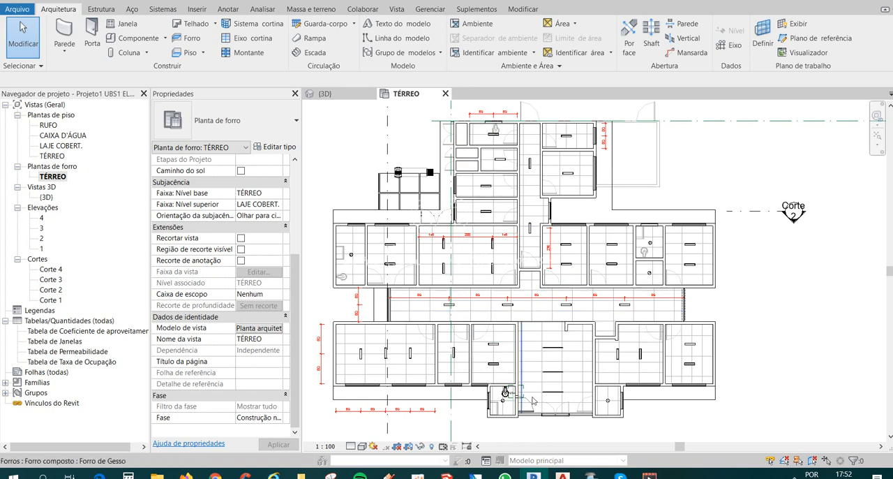
pyautogui.moveTo(597, 325); pyautogui.dragTo(607, 345, button='middle')
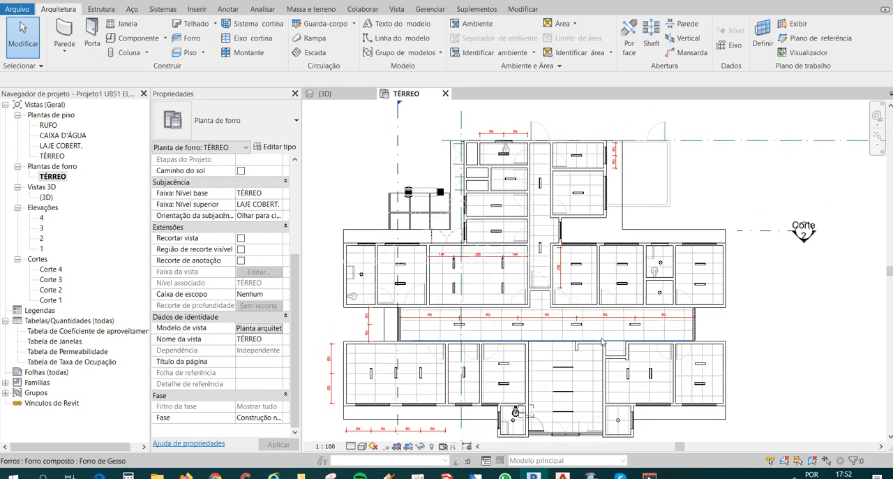
# Open the TÉRREO floor plan and examine the rooms and electrical symbols of the imported drawing.
pyautogui.doubleClick(51, 155)
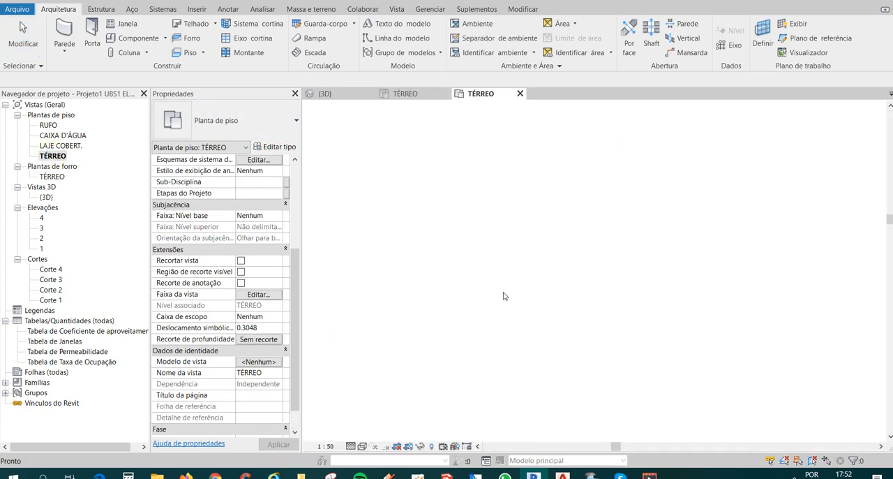
pyautogui.scroll(5, 436, 276)
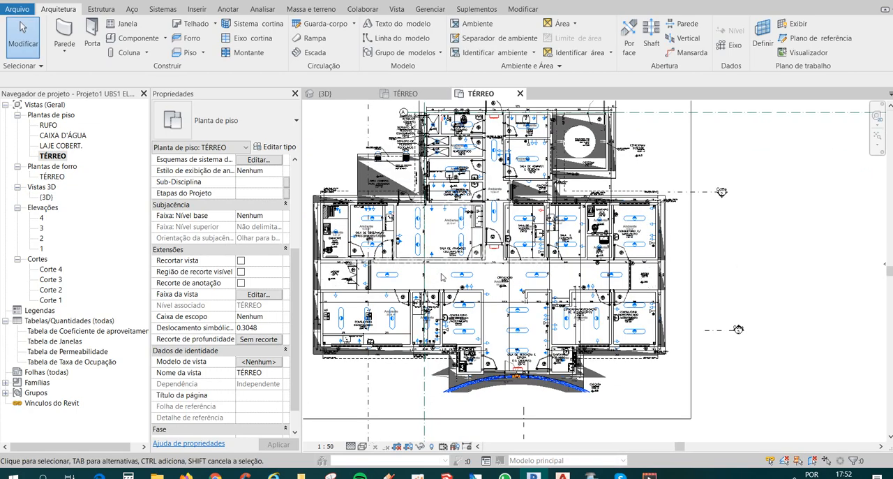
pyautogui.scroll(4, 477, 274)
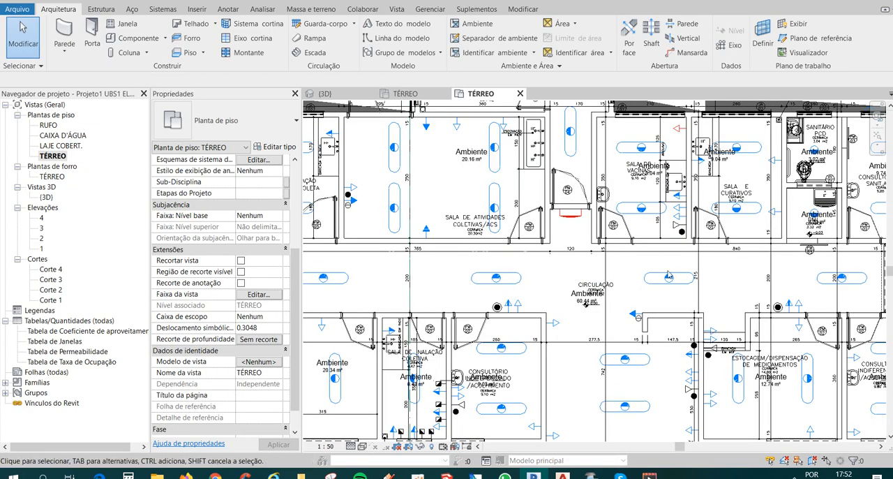
pyautogui.scroll(-2, 665, 282)
pyautogui.moveTo(694, 292); pyautogui.dragTo(672, 232, button='middle')
pyautogui.scroll(1, 661, 283)
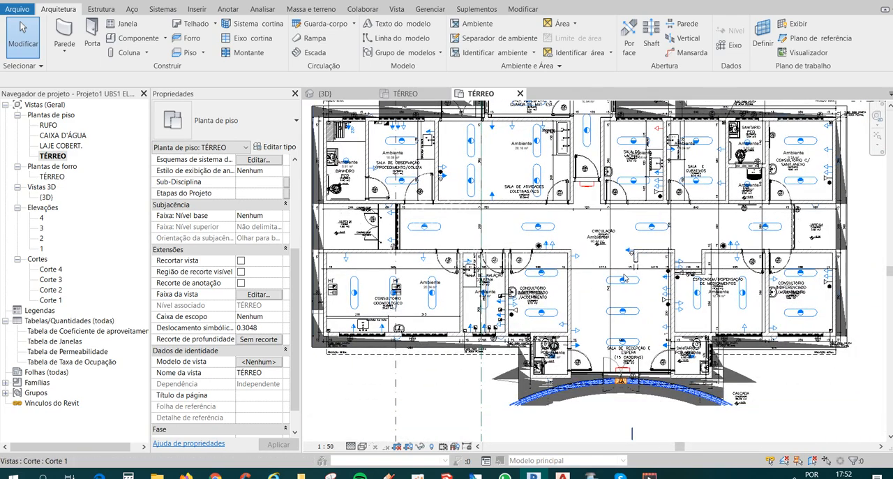
pyautogui.moveTo(736, 385); pyautogui.dragTo(729, 387, button='middle')
pyautogui.scroll(3, 719, 381)
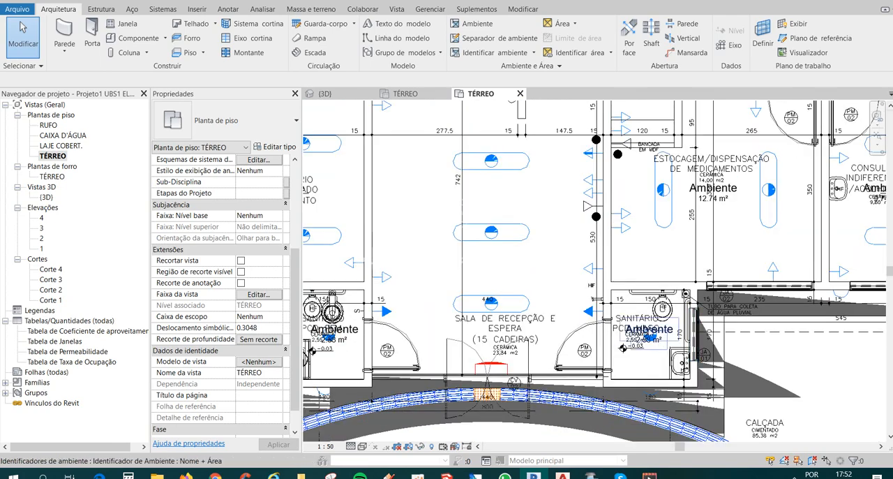
pyautogui.scroll(-5, 635, 351)
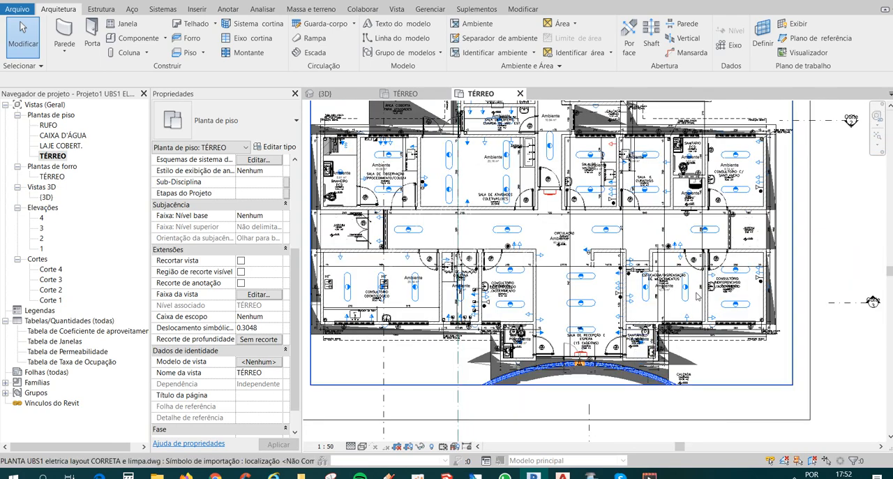
pyautogui.scroll(-1, 588, 319)
pyautogui.moveTo(683, 283); pyautogui.dragTo(508, 406, button='middle')
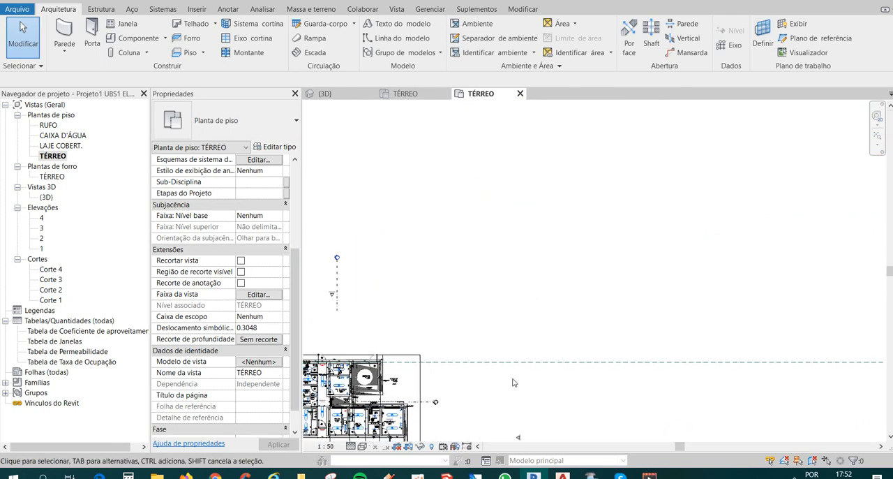
pyautogui.scroll(-3, 552, 319)
pyautogui.scroll(5, 447, 377)
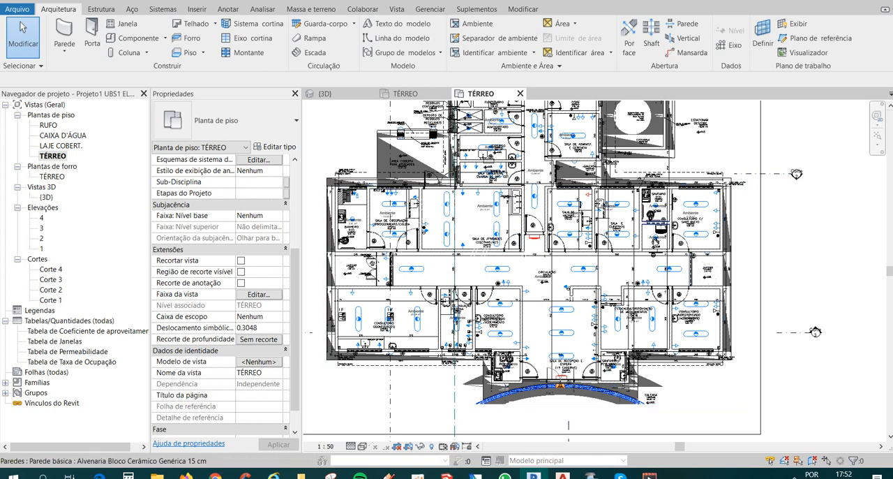
pyautogui.moveTo(658, 250); pyautogui.dragTo(659, 259, button='middle')
pyautogui.moveTo(536, 234); pyautogui.dragTo(532, 283, button='middle')
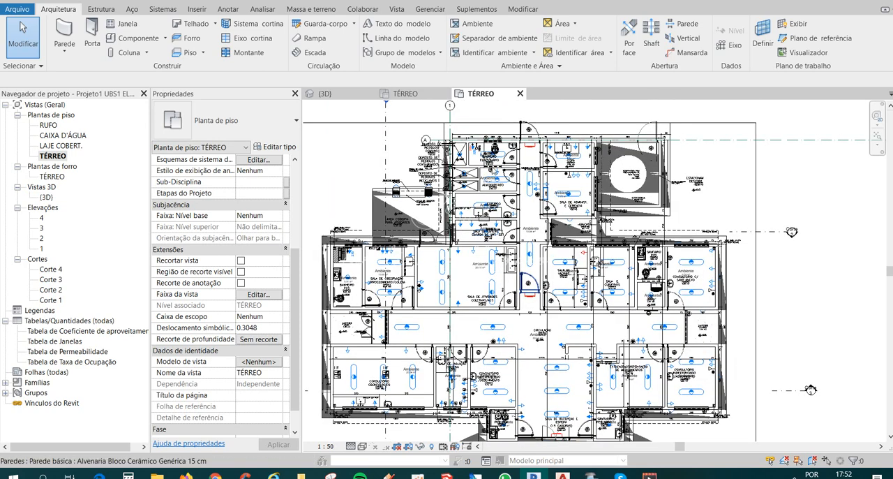
pyautogui.scroll(3, 571, 222)
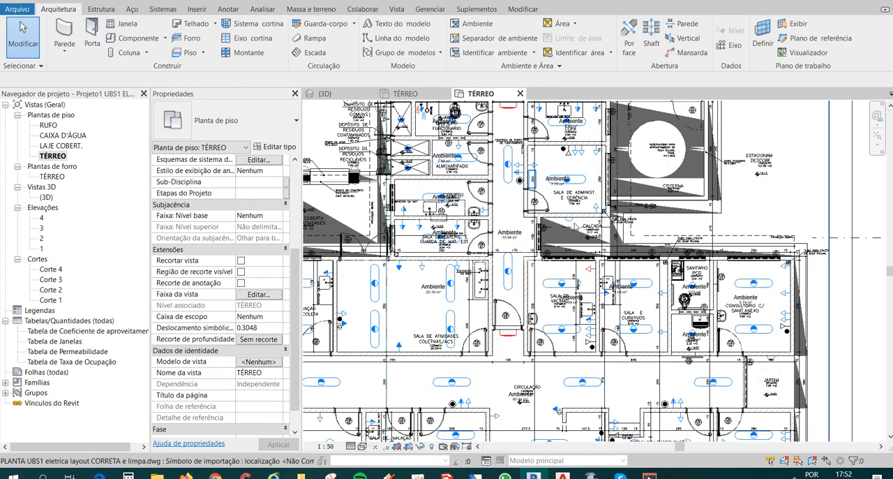
# Align the left face of the 40x40 concrete column at the right end of the concrete bench with the bench's end line.
pyautogui.moveTo(577, 231); pyautogui.dragTo(690, 276, button='middle')
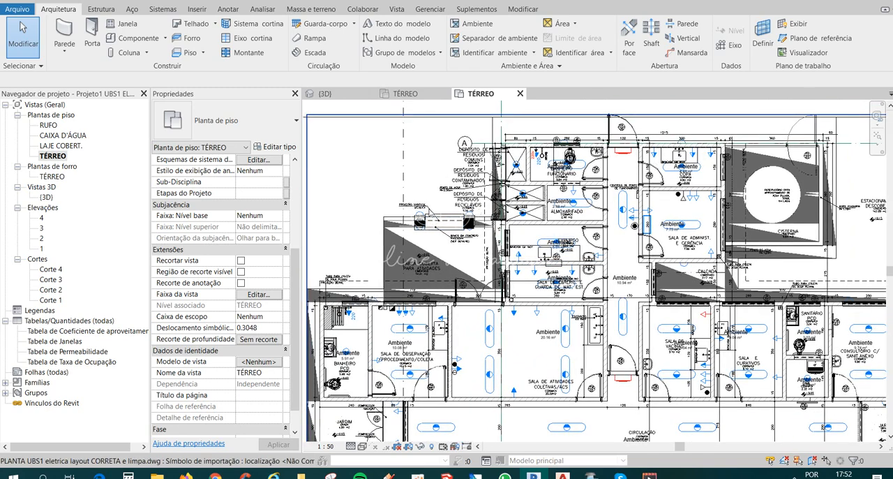
pyautogui.scroll(4, 431, 213)
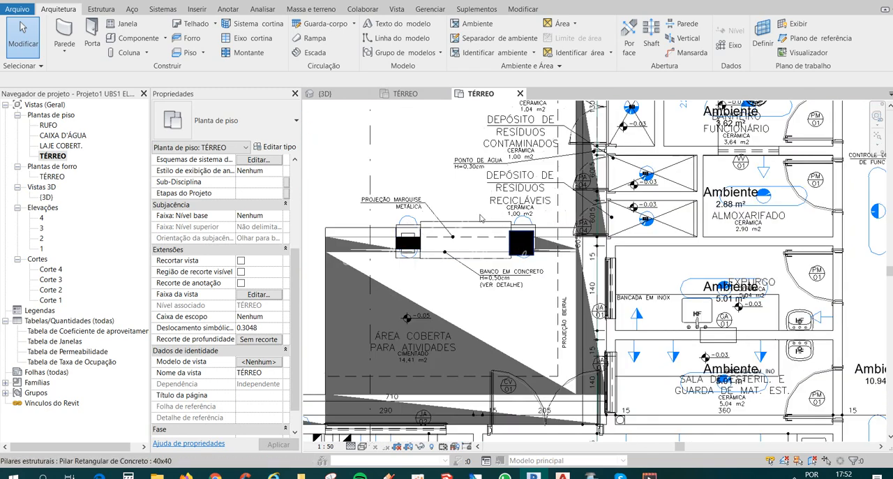
pyautogui.scroll(-2, 487, 237)
pyautogui.scroll(1, 478, 238)
pyautogui.scroll(3, 495, 235)
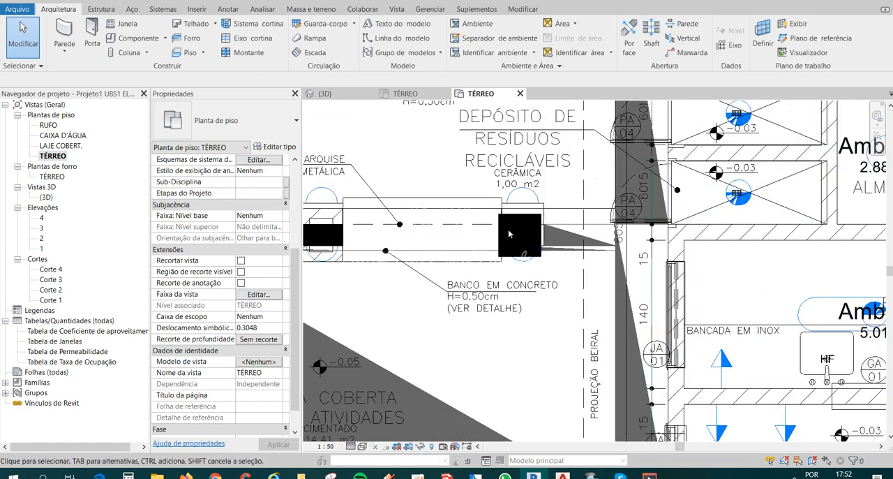
pyautogui.scroll(2, 506, 226)
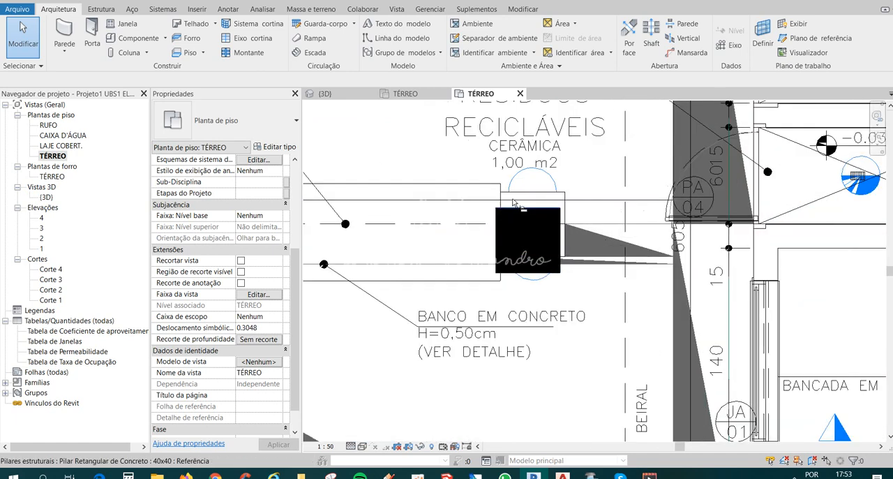
pyautogui.press('a')
pyautogui.press('l')
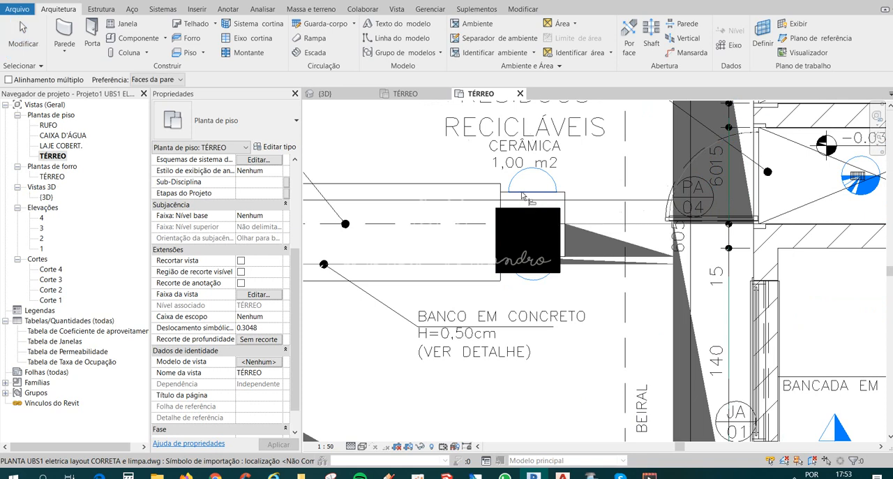
pyautogui.click(494, 236)
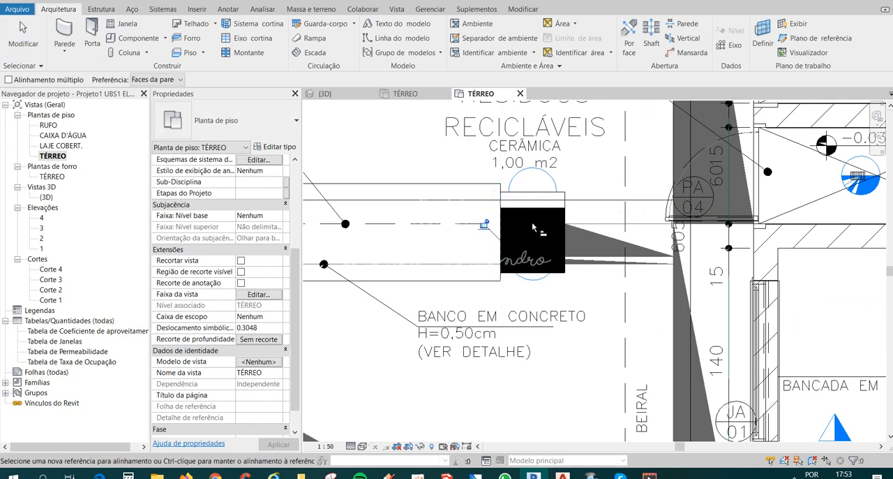
# Align the upper face of the same column with the imported drawing's horizontal line crossing the bench, and finish aligning.
pyautogui.scroll(-3, 532, 226)
pyautogui.moveTo(566, 259); pyautogui.dragTo(568, 270, button='middle')
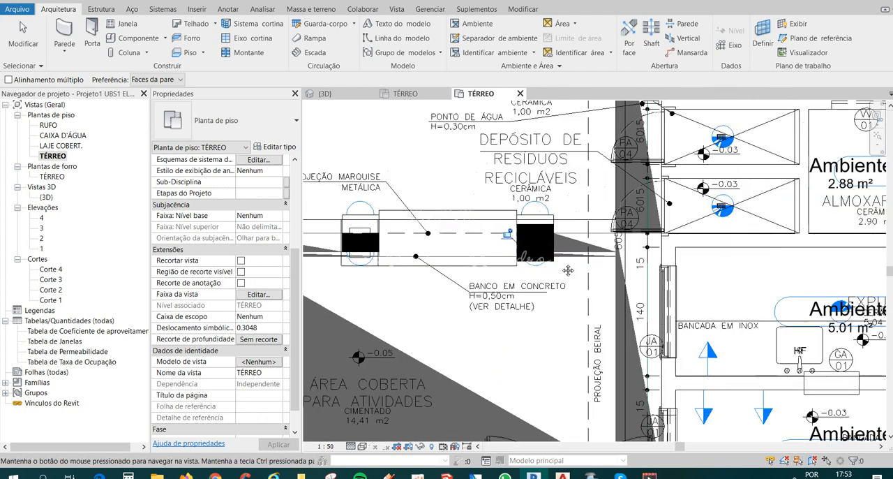
pyautogui.scroll(1, 533, 223)
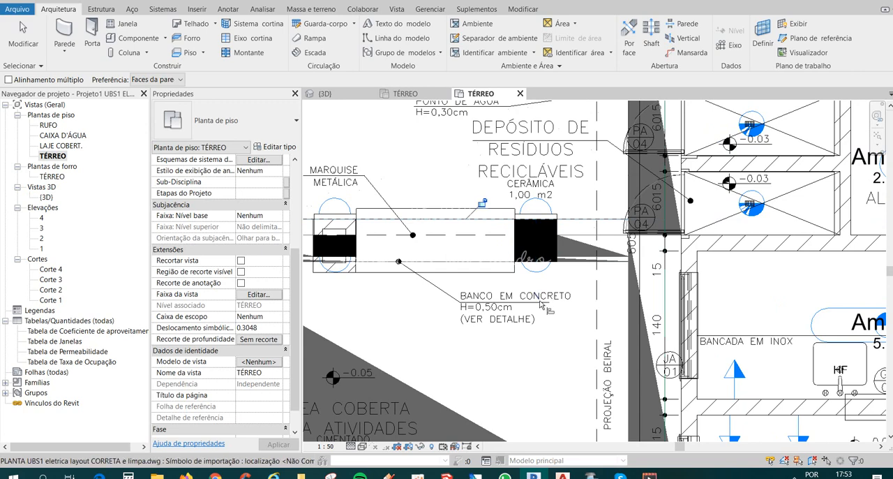
pyautogui.scroll(-2, 543, 303)
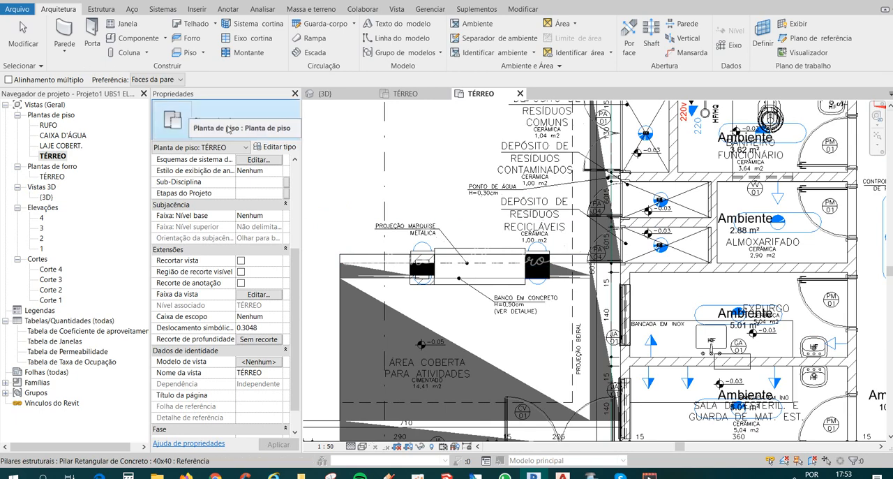
pyautogui.press('Escape')
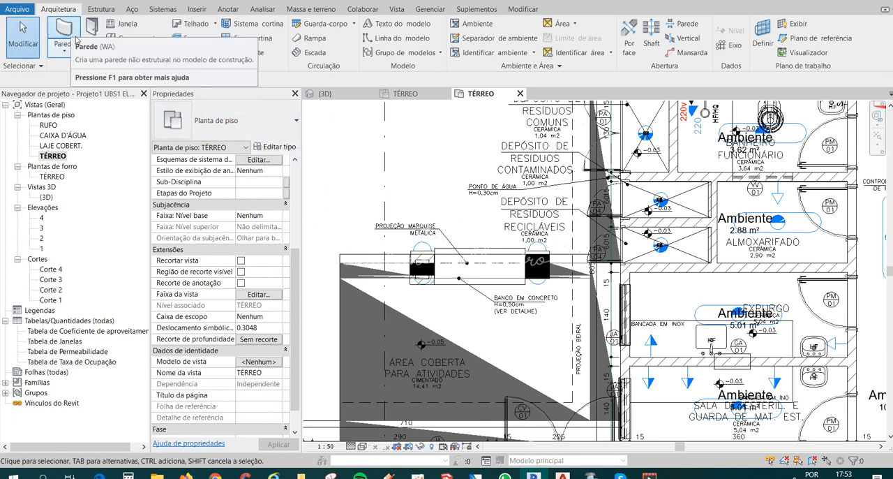
# Start placing a component and choose the Arandela-Retangular wall light as its type.
pyautogui.click(124, 38)
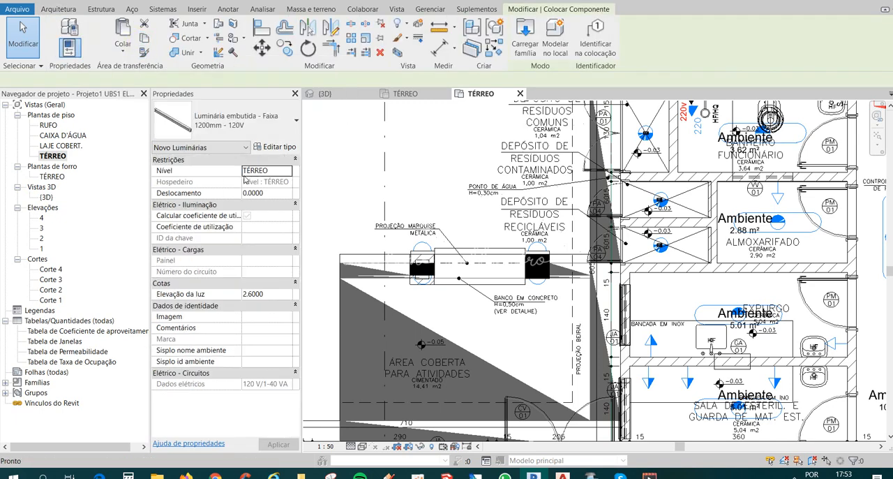
pyautogui.click(245, 120)
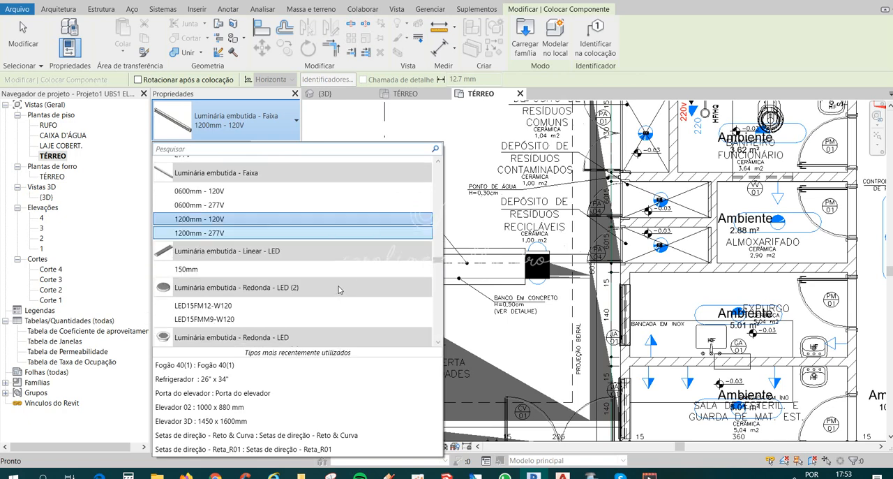
pyautogui.scroll(-8, 338, 290)
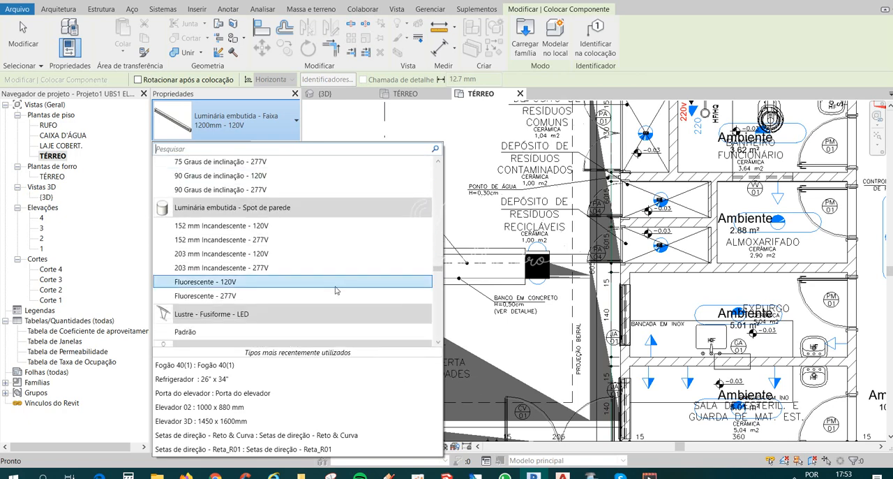
pyautogui.scroll(-10, 336, 290)
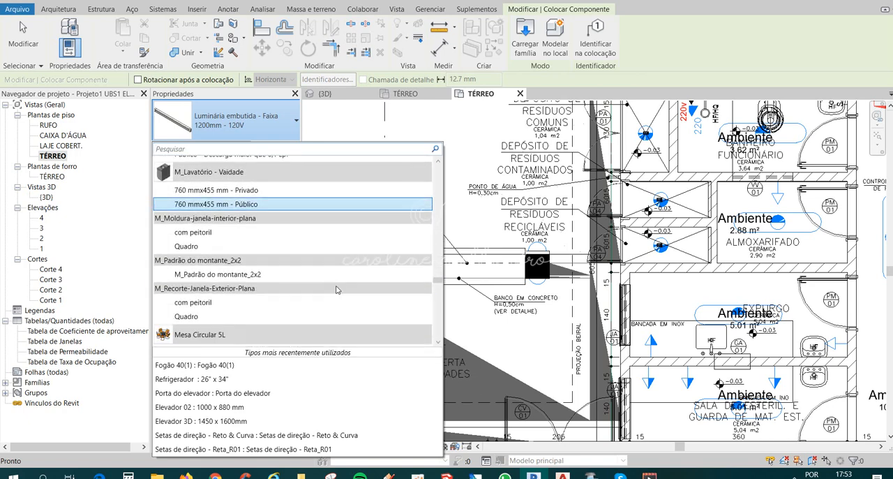
pyautogui.scroll(-10, 338, 289)
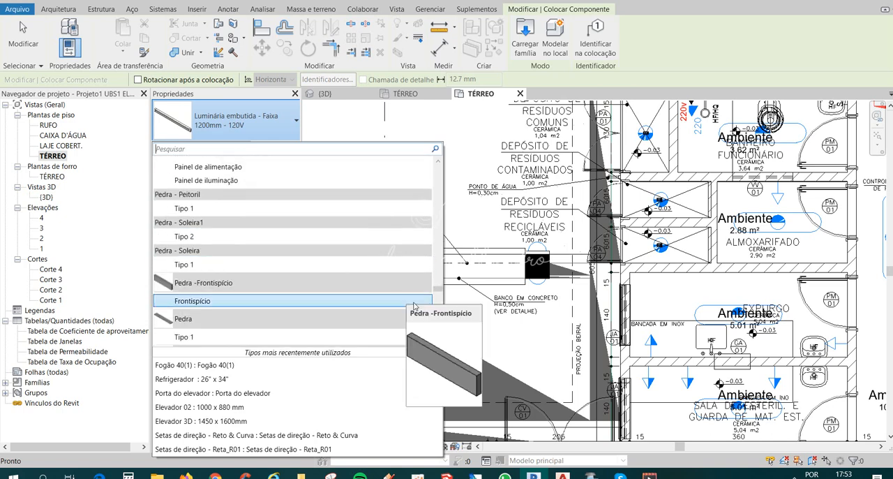
pyautogui.scroll(-10, 415, 305)
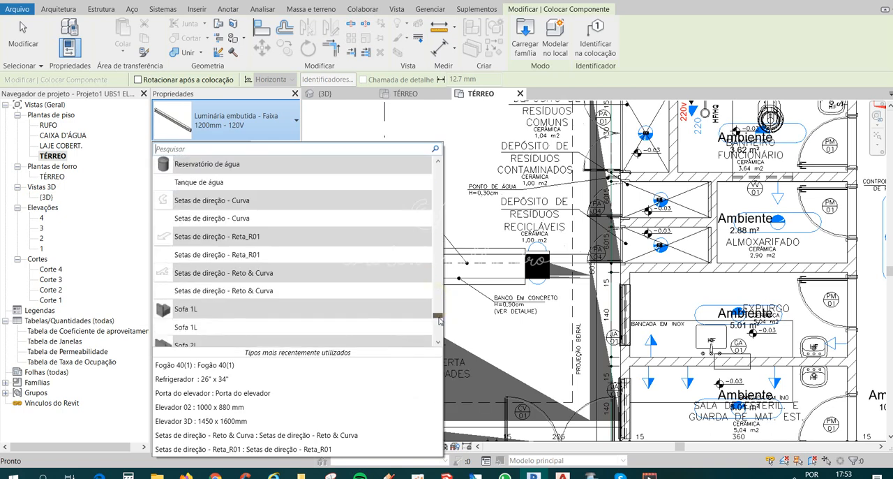
pyautogui.moveTo(439, 320); pyautogui.dragTo(438, 209)
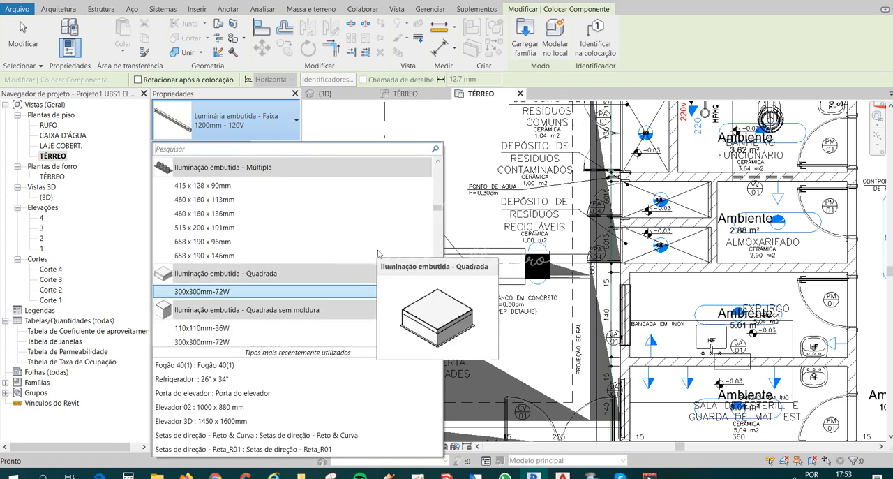
pyautogui.scroll(8, 380, 258)
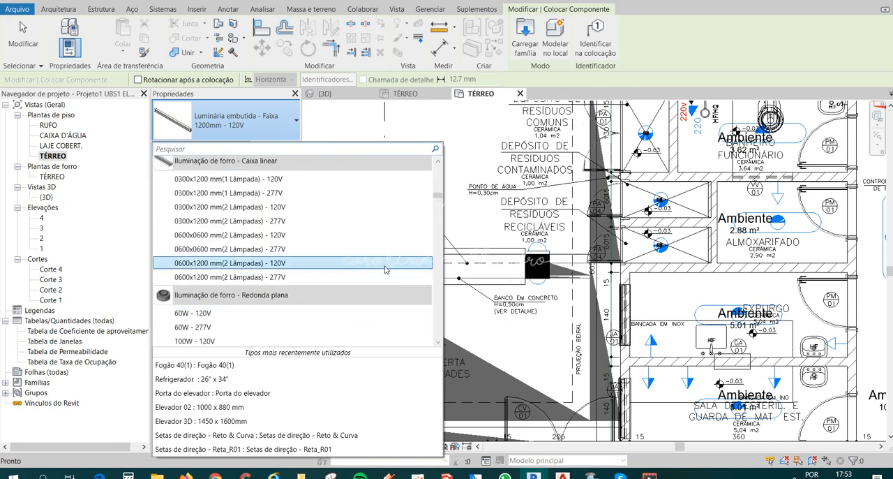
pyautogui.scroll(15, 382, 272)
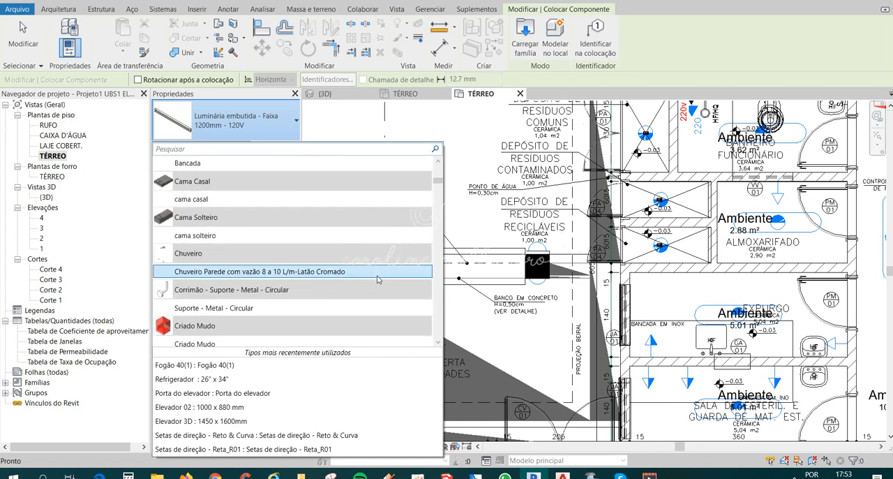
pyautogui.scroll(15, 379, 278)
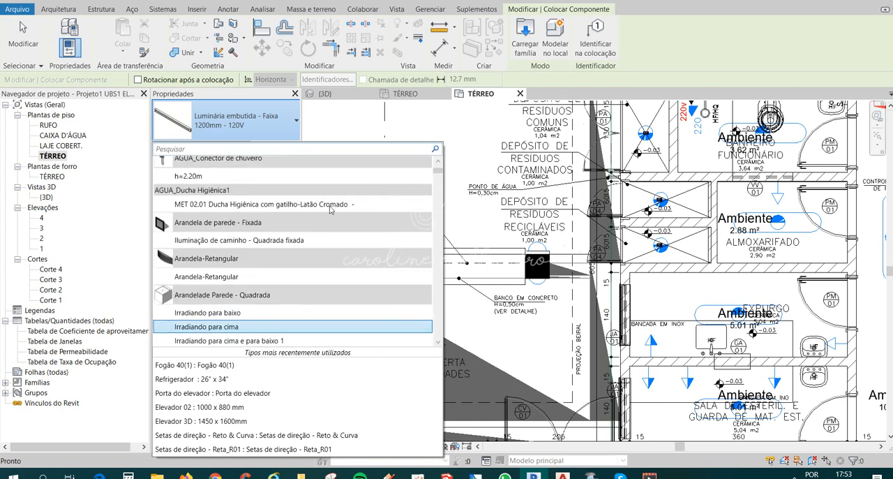
pyautogui.scroll(1, 330, 208)
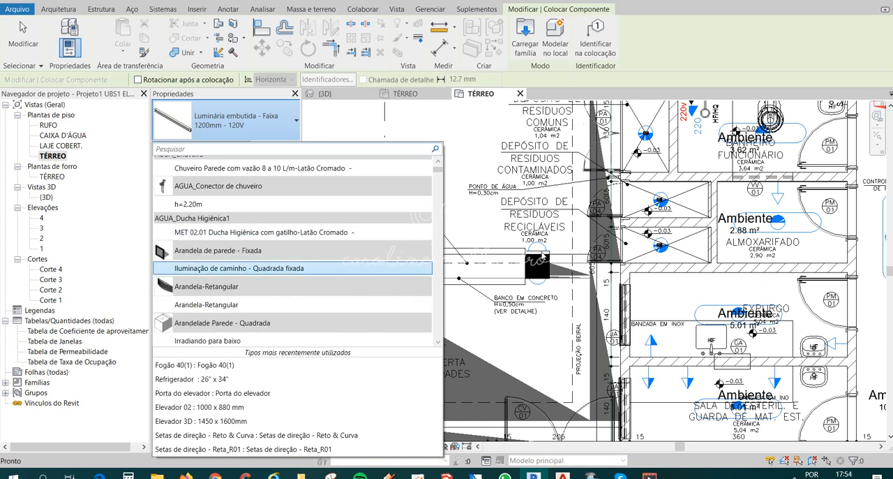
pyautogui.click(232, 304)
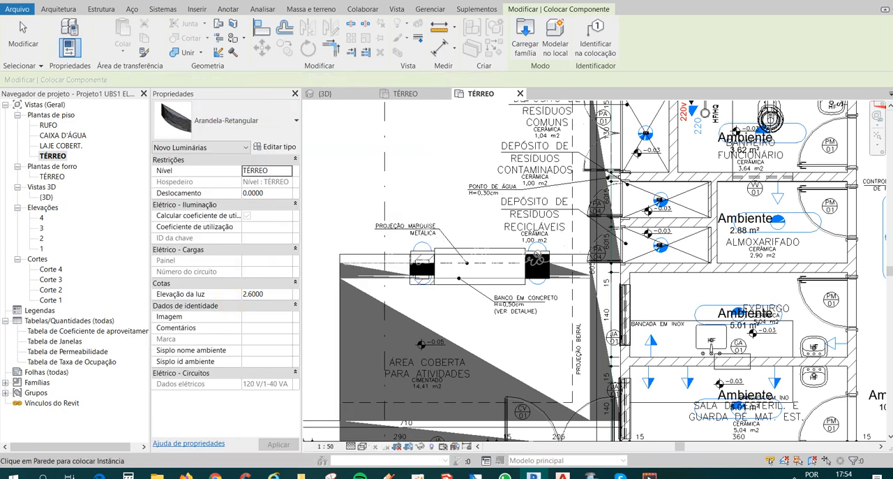
# Place one Arandela-Retangular on the wall face beside the CV 01 double door, facing the covered activities area, and finish placing.
pyautogui.scroll(2, 537, 253)
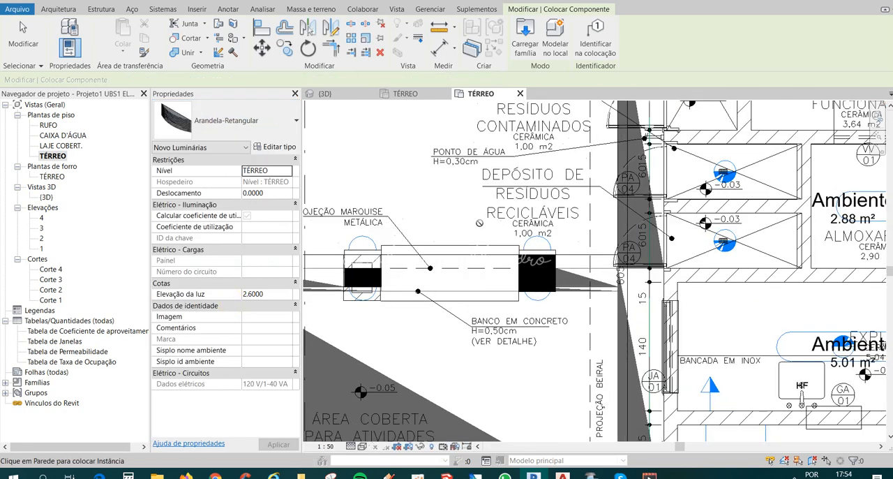
pyautogui.scroll(-4, 479, 223)
pyautogui.scroll(3, 486, 274)
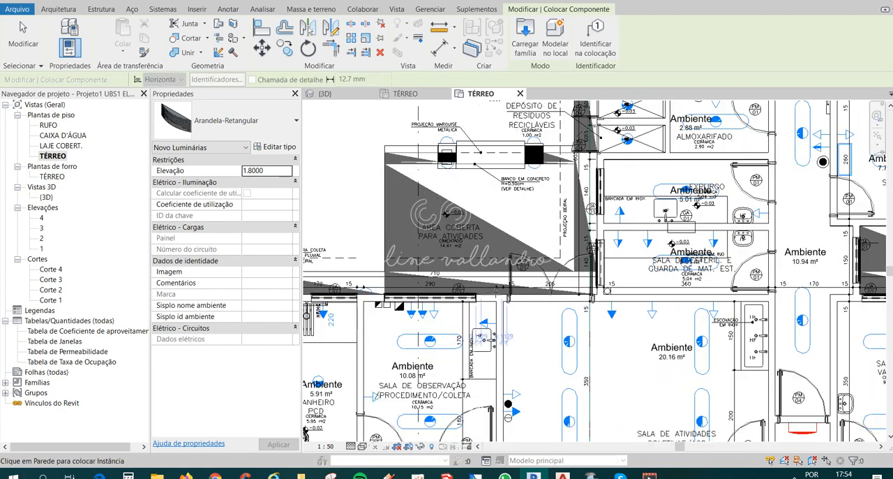
pyautogui.scroll(3, 496, 296)
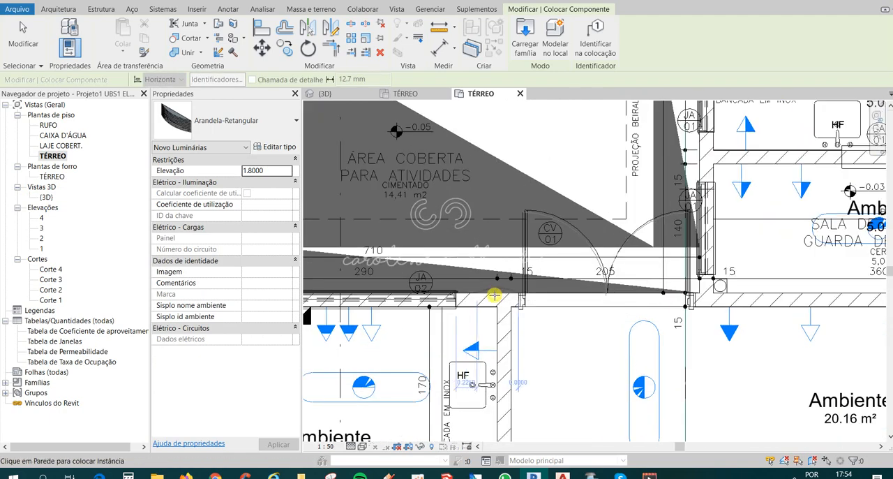
pyautogui.click(494, 296)
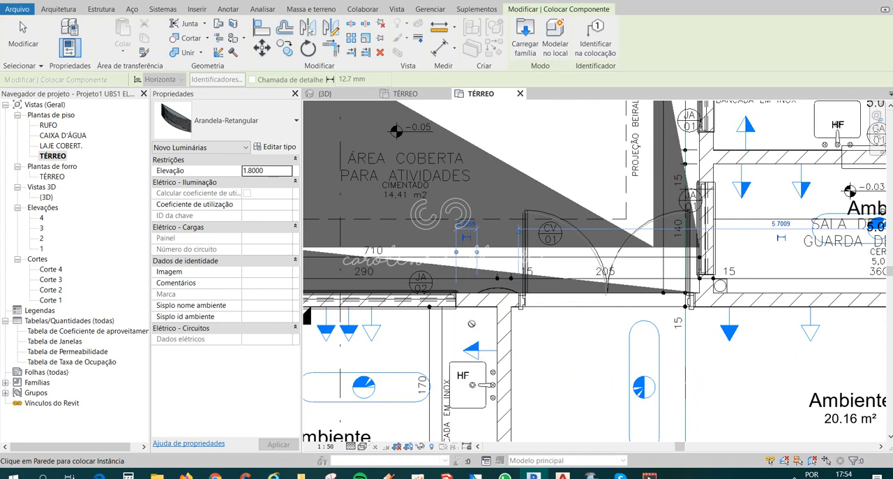
pyautogui.scroll(-3, 472, 324)
pyautogui.press('Escape')
pyautogui.press('Escape')
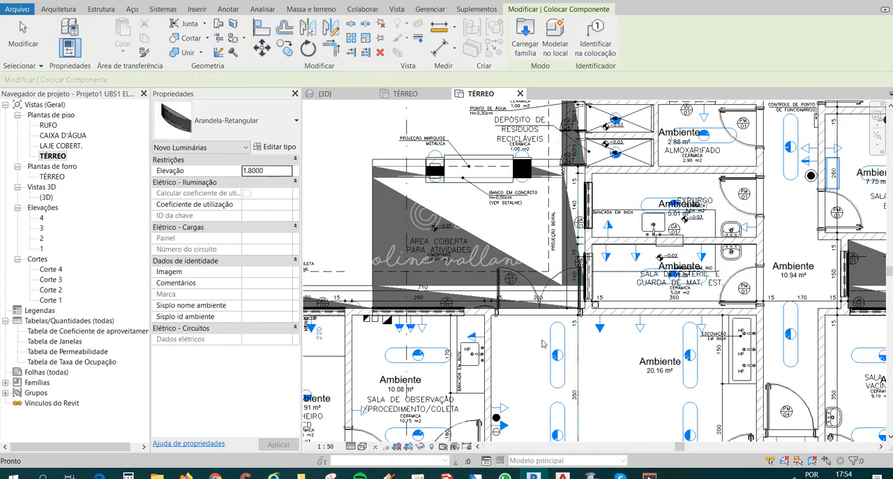
# Temporarily hide the imported electrical DWG in the TÉRREO floor plan and check the wall light placed beside the double door.
pyautogui.click(553, 350)
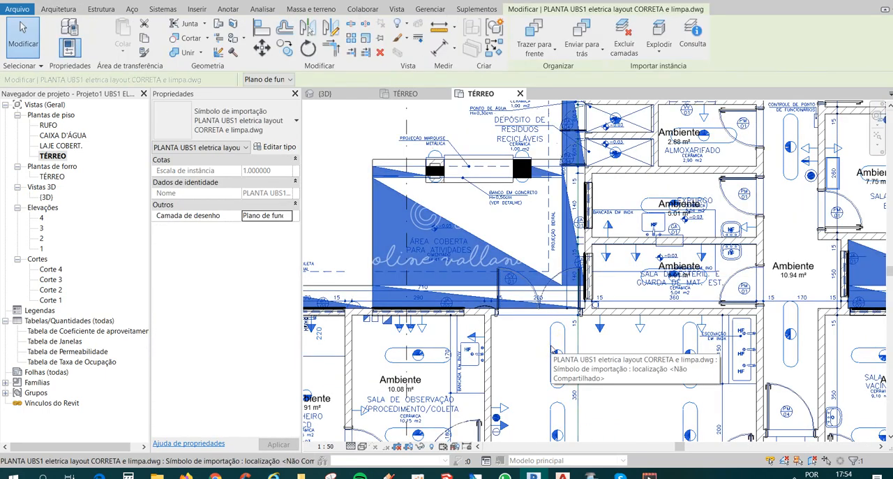
pyautogui.press('h')
pyautogui.press('h')
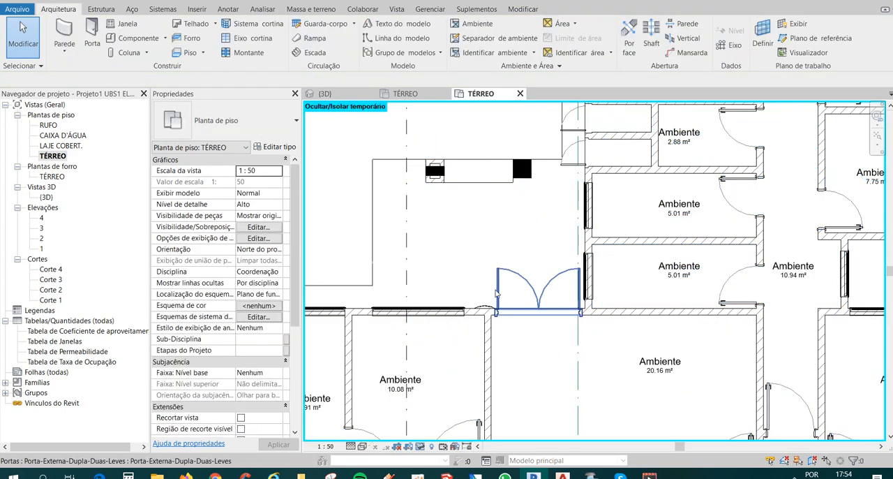
pyautogui.click(485, 304)
pyautogui.moveTo(572, 346); pyautogui.dragTo(540, 369, button='middle')
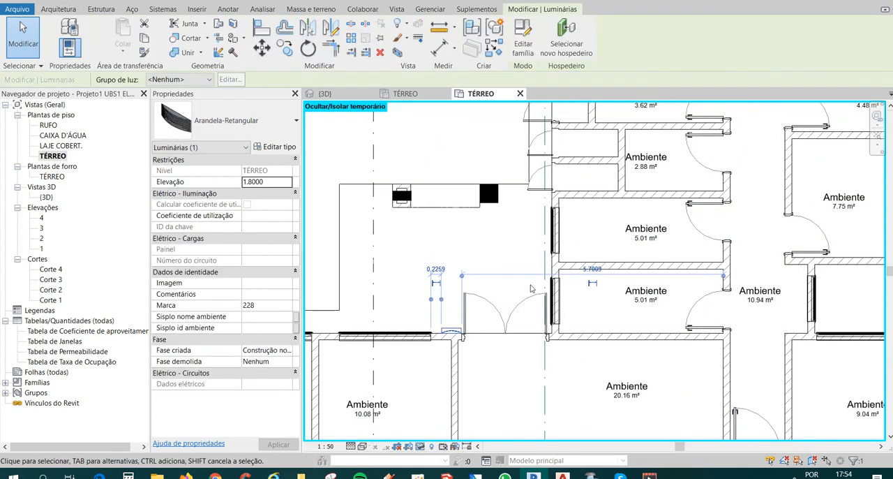
pyautogui.press('Escape')
# Align the centre of the 40x40 concrete column with the centre of the 20x40 column at the other end of the bench.
pyautogui.scroll(1, 488, 200)
pyautogui.moveTo(495, 218); pyautogui.dragTo(500, 236, button='middle')
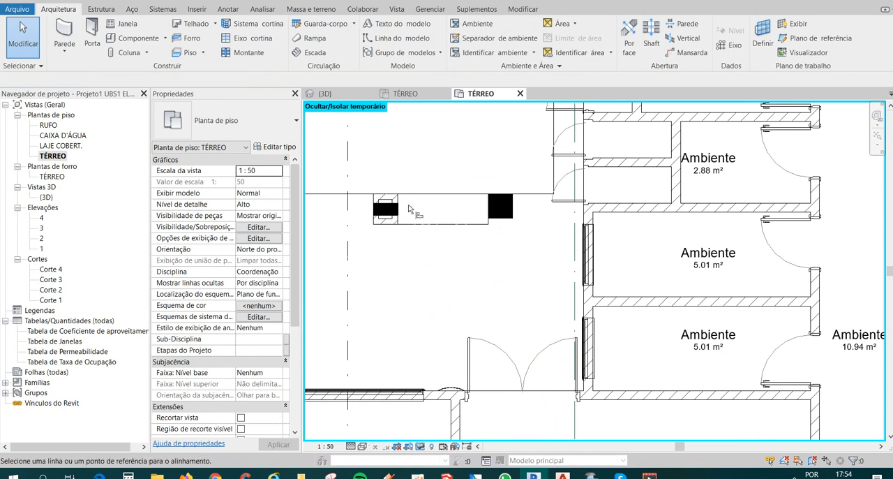
pyautogui.click(504, 206)
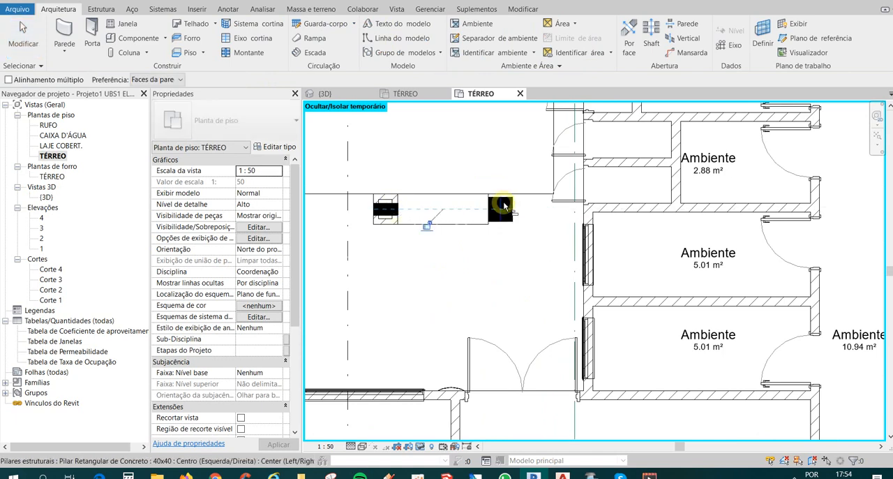
pyautogui.press('Escape')
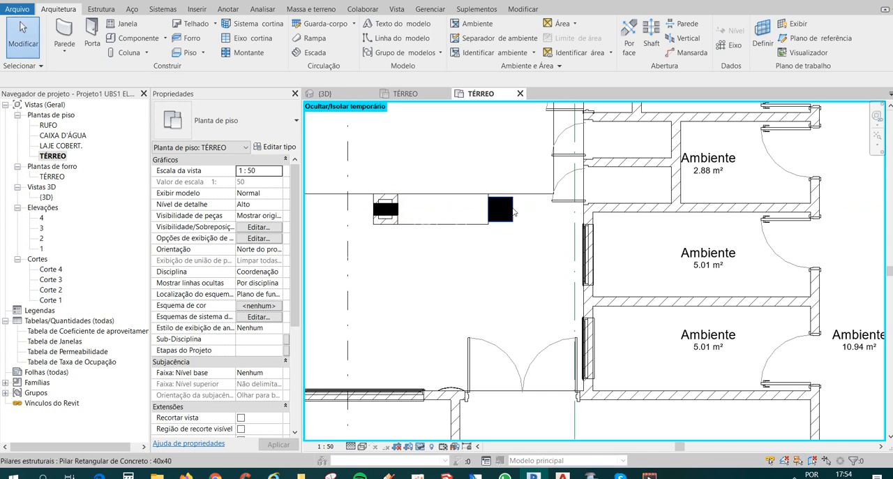
pyautogui.click(511, 210)
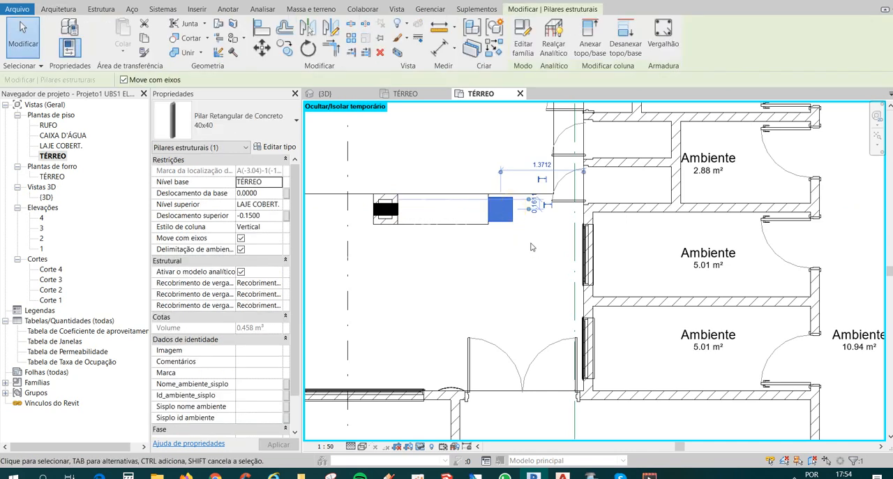
pyautogui.click(385, 207)
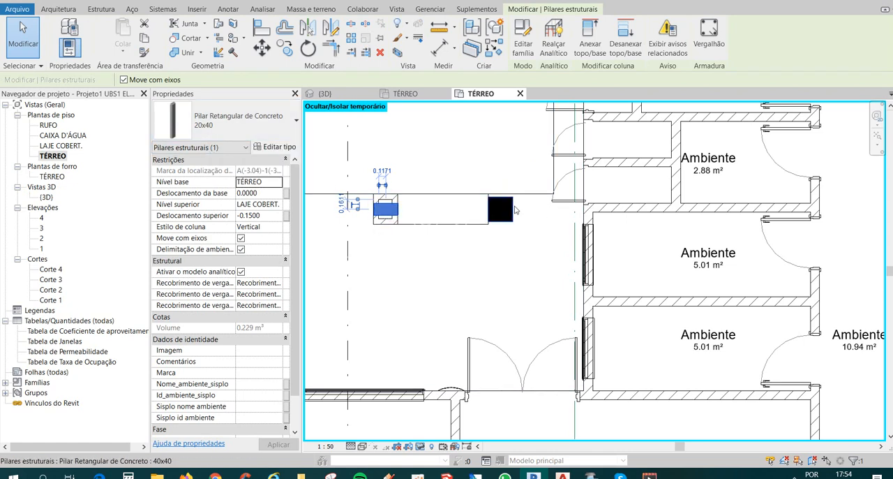
pyautogui.click(513, 208)
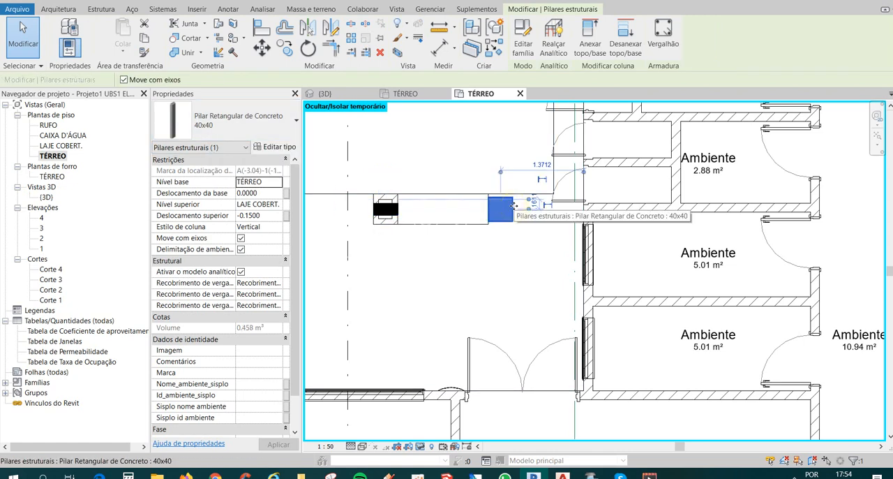
pyautogui.click(280, 147)
pyautogui.click(507, 85)
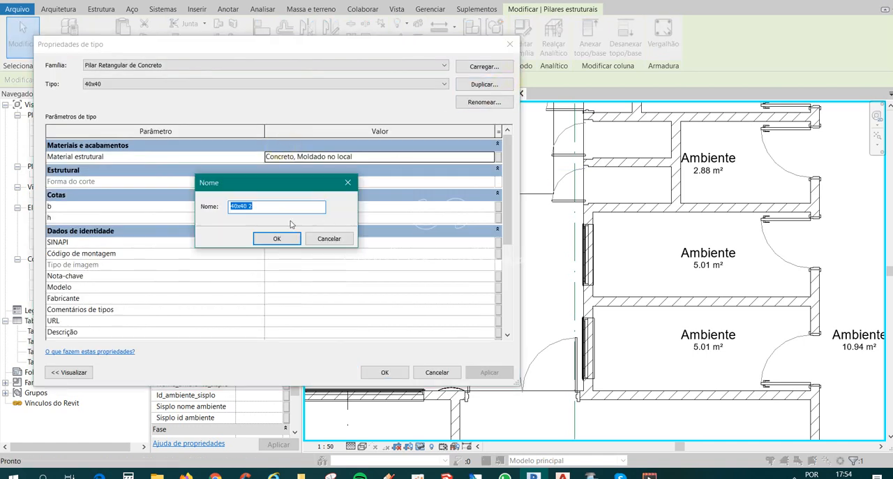
pyautogui.click(277, 238)
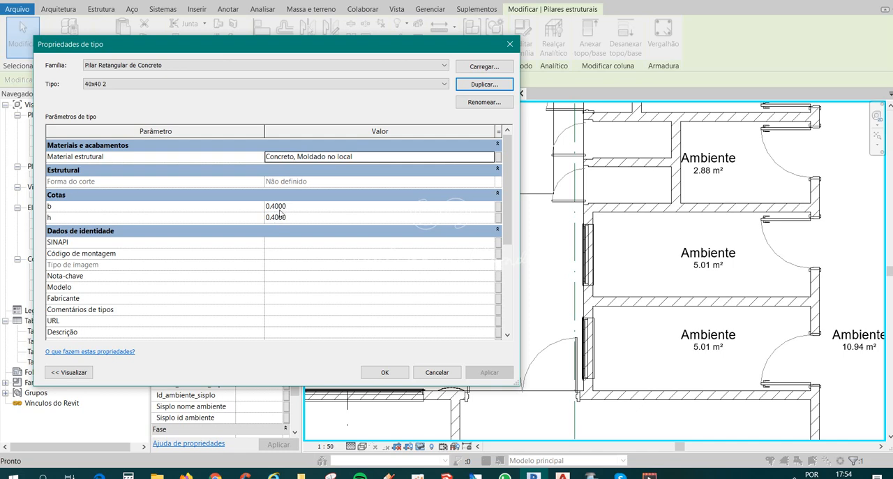
pyautogui.click(448, 373)
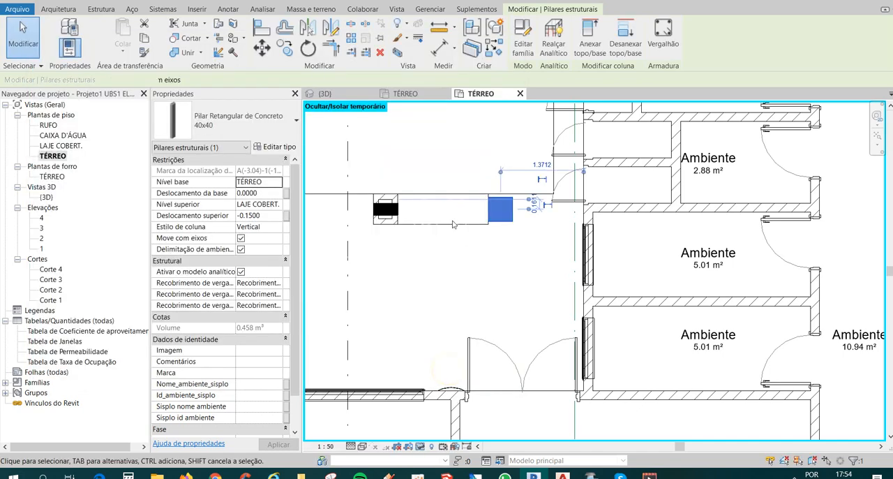
# Compare the properties of the 20x40 and 40x40 concrete columns at the two ends of the bench.
pyautogui.press('Escape')
pyautogui.click(386, 211)
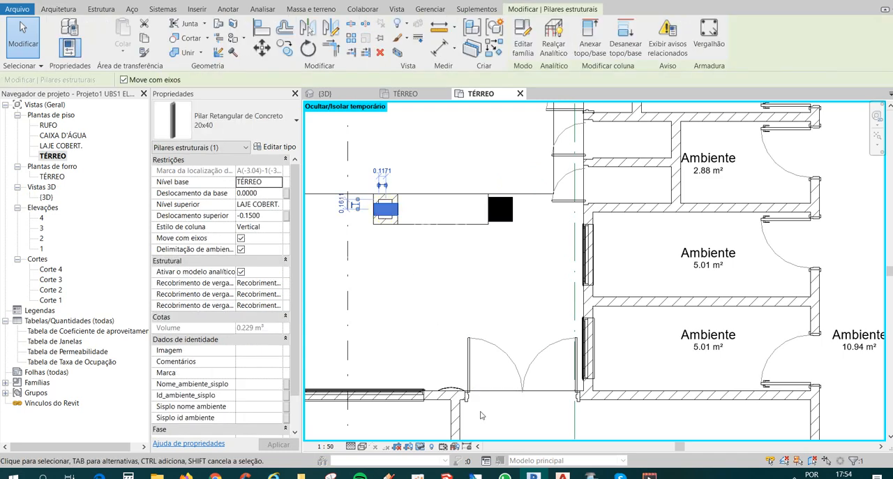
pyautogui.press('Escape')
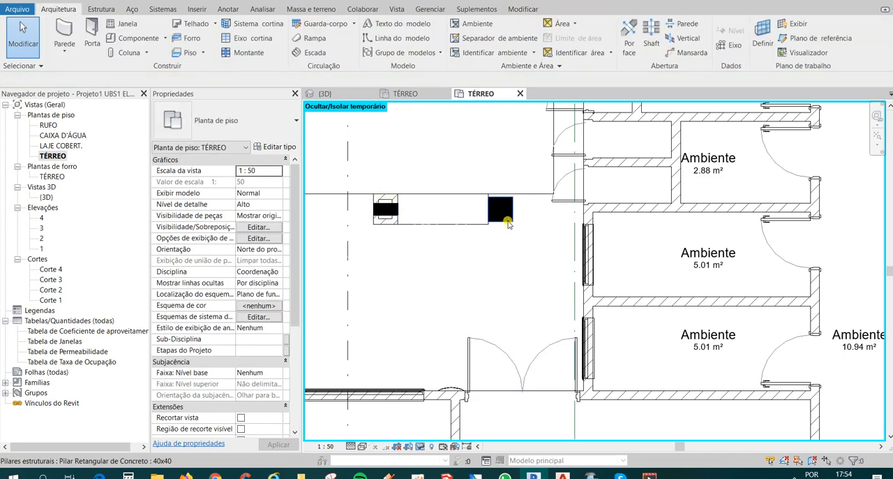
pyautogui.click(507, 221)
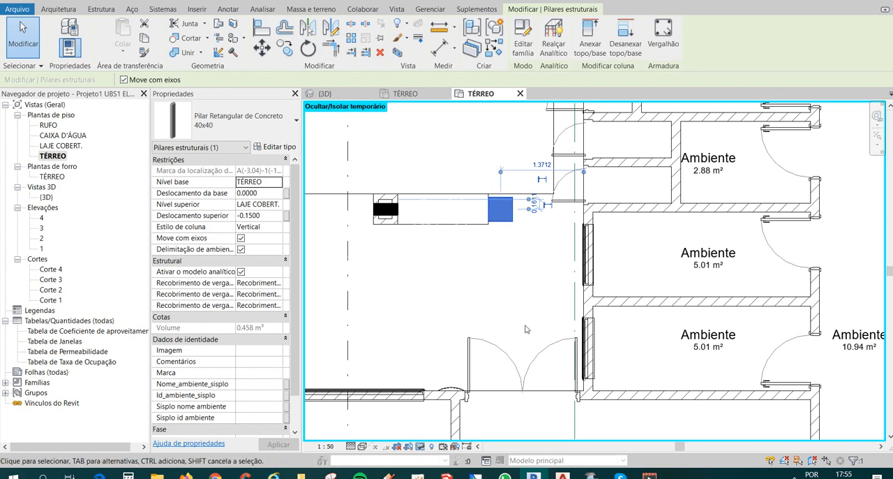
pyautogui.press('Escape')
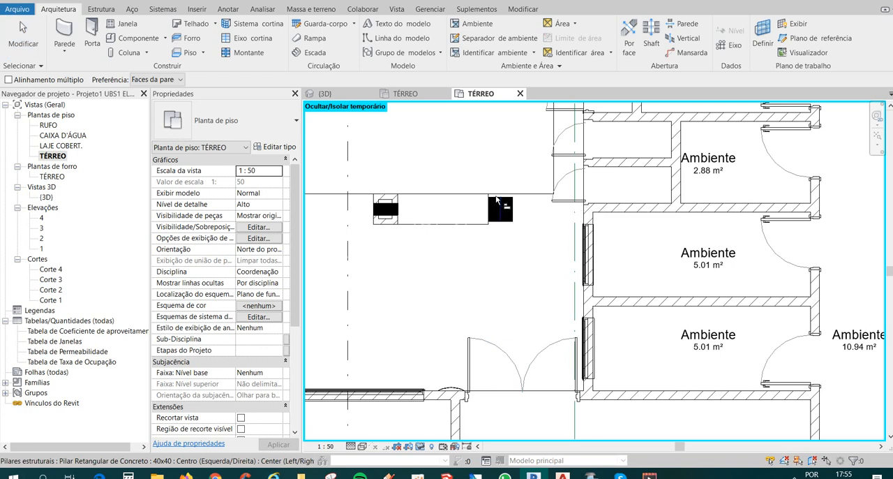
# Align the outer faces of the walls around the 20x40 column with the two long-side faces of the 40x40 column across the bench.
pyautogui.scroll(1, 498, 202)
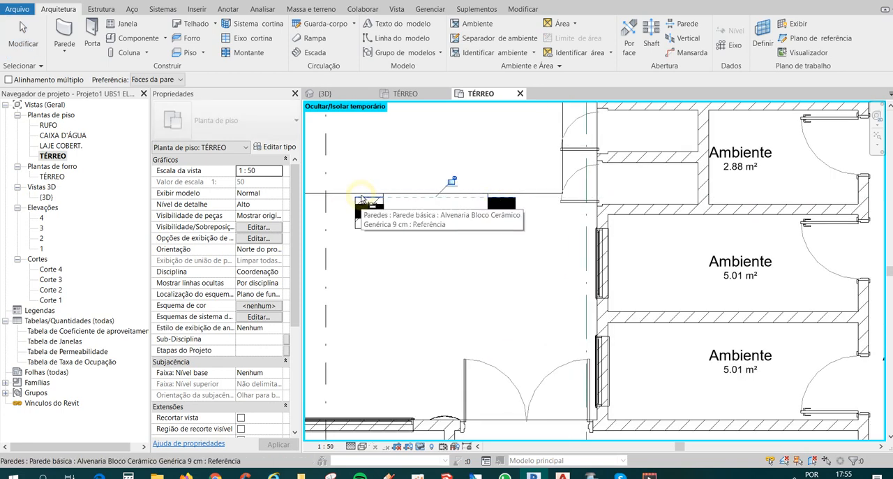
pyautogui.click(362, 197)
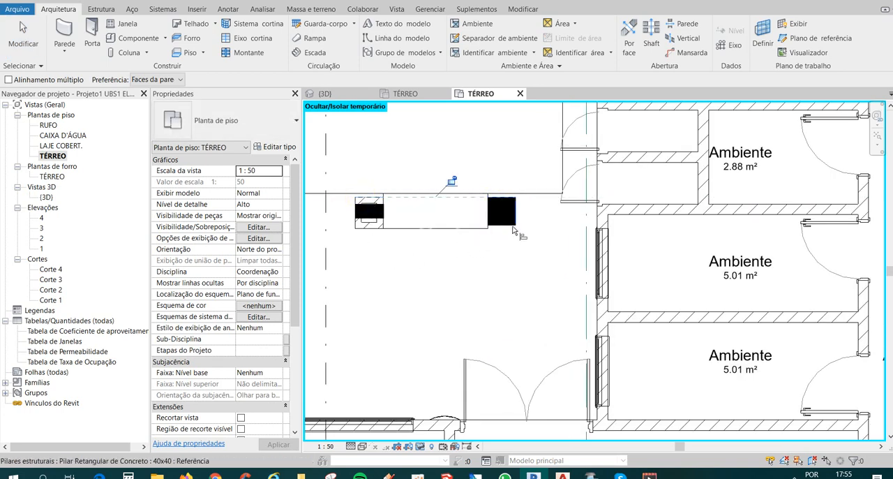
pyautogui.press('Escape')
pyautogui.press('a')
pyautogui.press('l')
pyautogui.click(515, 226)
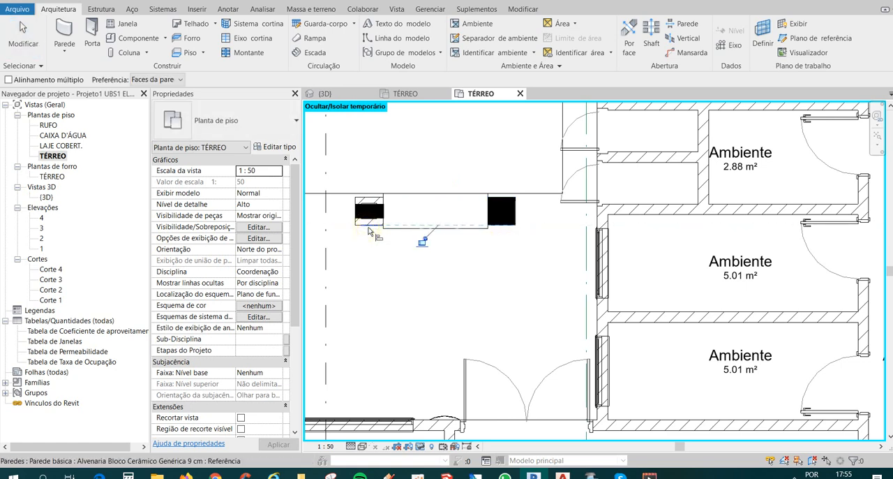
pyautogui.press('Escape')
pyautogui.press('Escape')
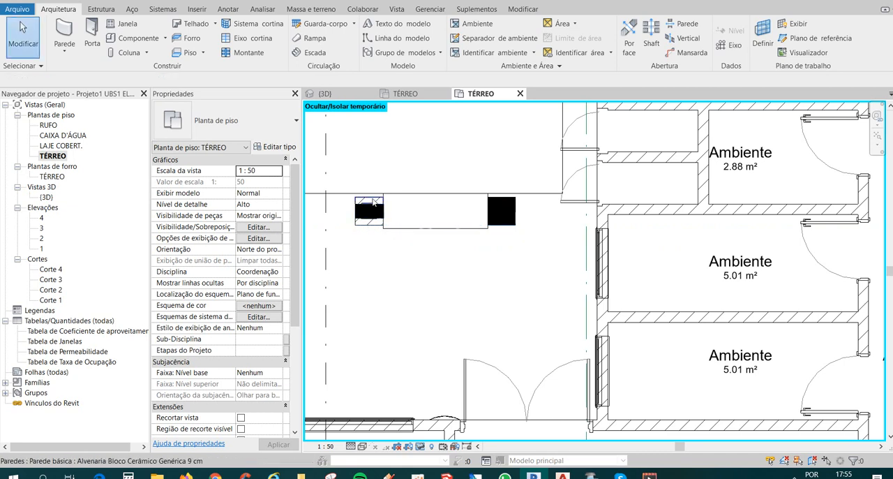
# Check the properties of the masonry wall enclosing the 20x40 column.
pyautogui.scroll(1, 363, 206)
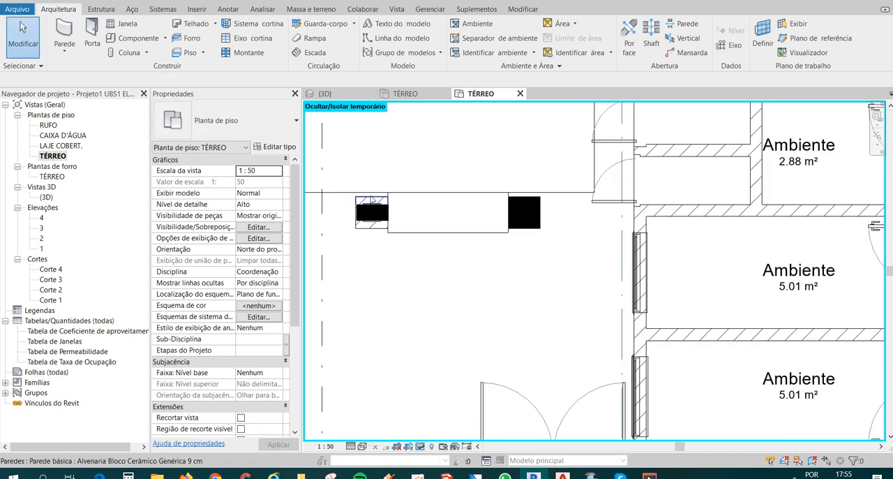
pyautogui.click(370, 197)
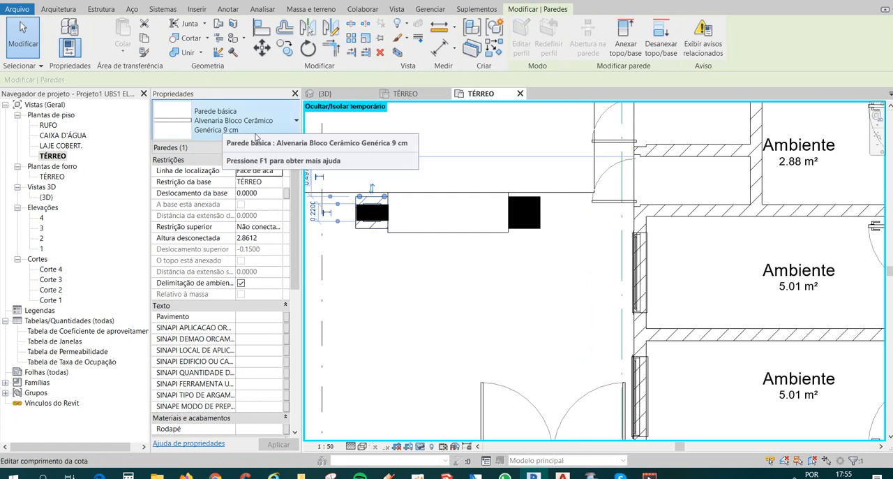
pyautogui.press('Escape')
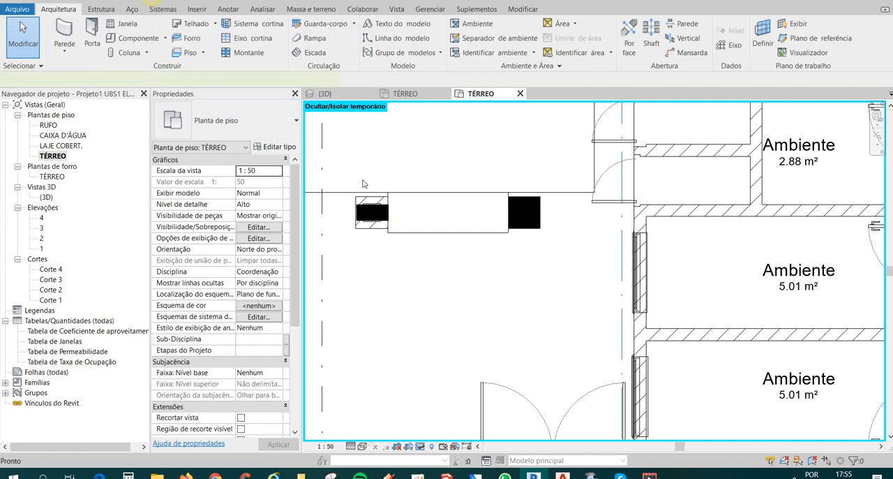
# Dimension the overall depth of the masonry around the 20x40 column and check the width across the column.
pyautogui.press('d')
pyautogui.press('i')
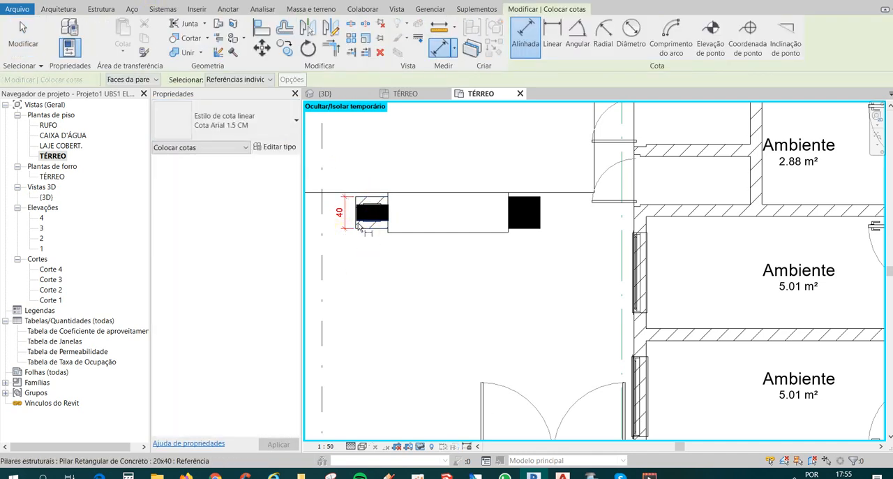
pyautogui.scroll(2, 355, 225)
pyautogui.click(357, 209)
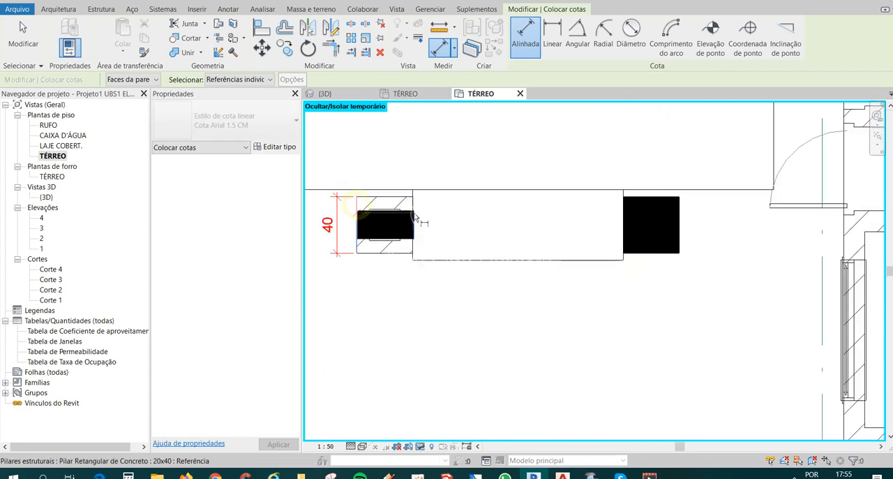
pyautogui.click(414, 225)
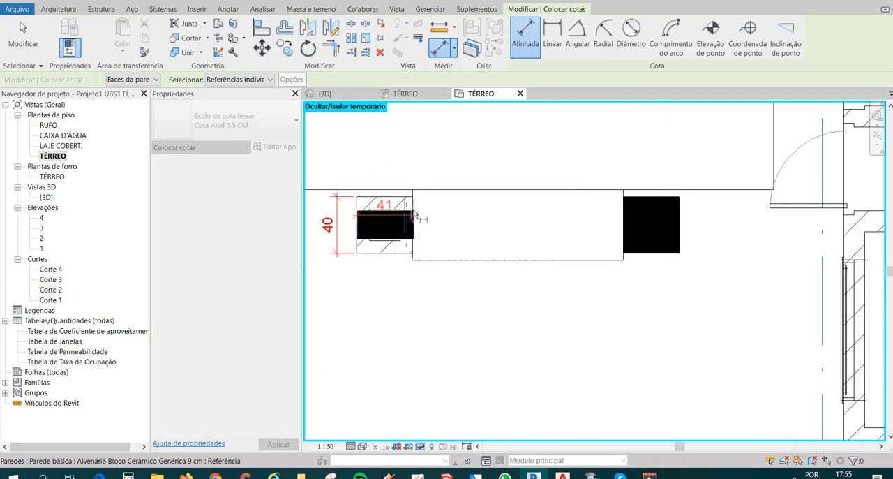
pyautogui.press('Escape')
pyautogui.press('Escape')
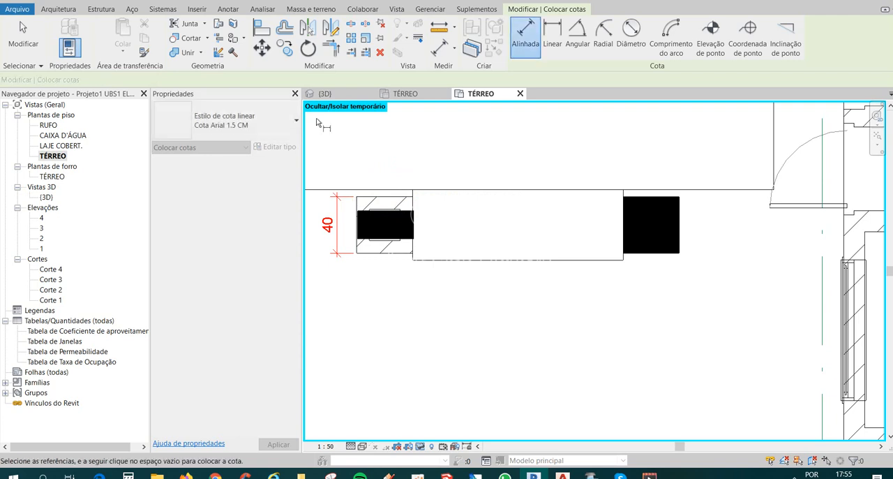
pyautogui.press('Escape')
pyautogui.scroll(-1, 383, 227)
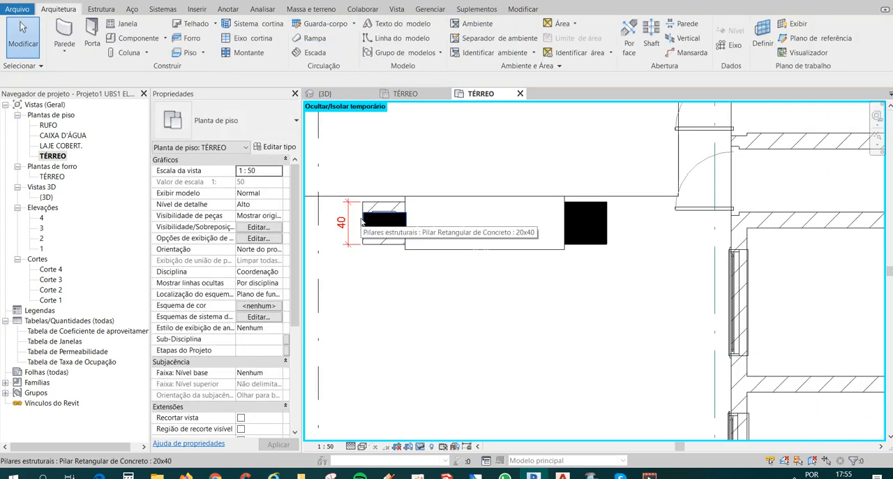
# Replace the 40x40 column with a mirrored copy of the 20x40 column about the bench's middle axis.
pyautogui.scroll(-1, 375, 225)
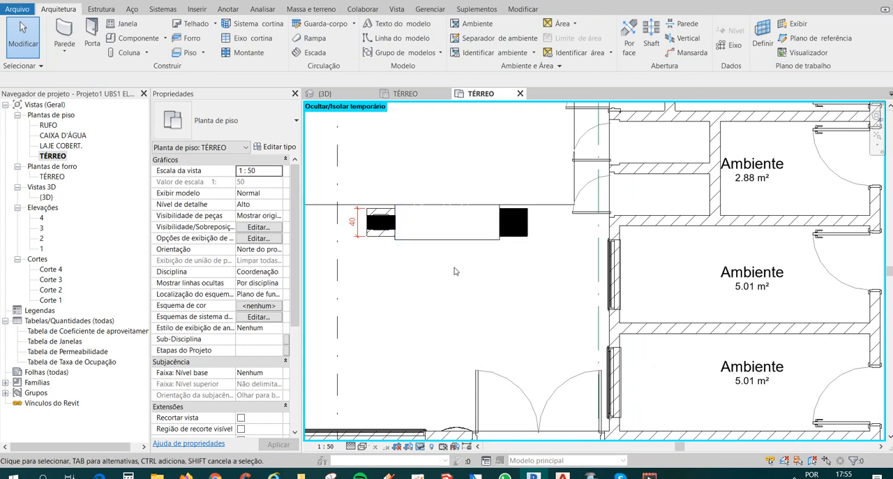
pyautogui.click(516, 224)
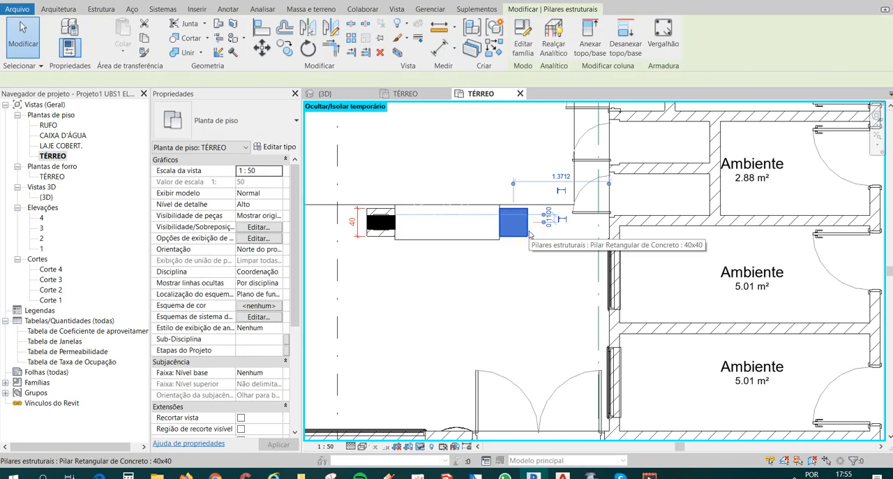
pyautogui.press('Delete')
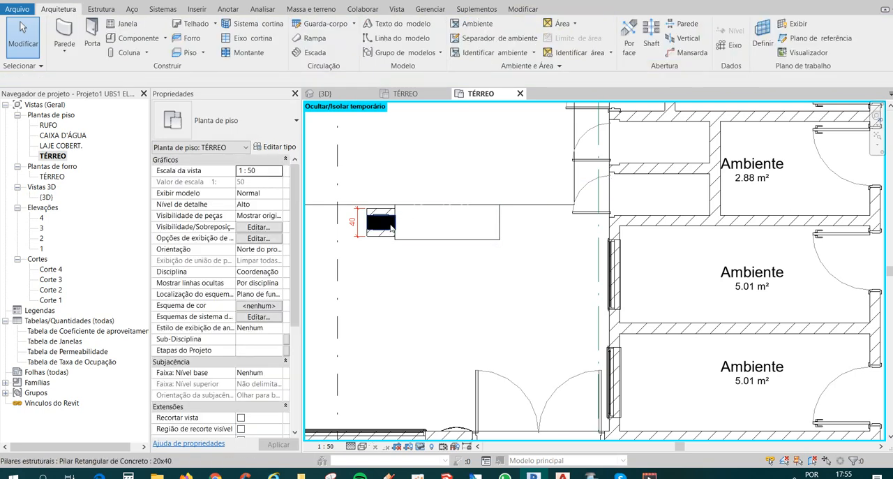
pyautogui.click(384, 223)
pyautogui.click(330, 27)
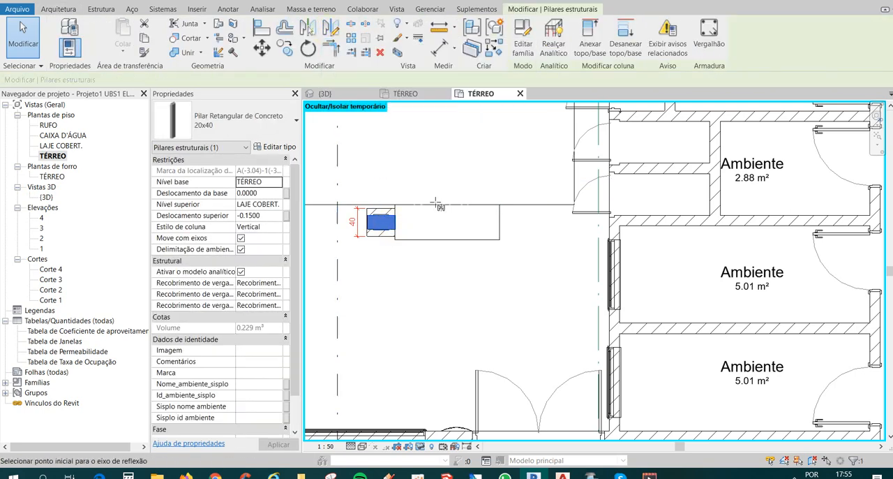
pyautogui.click(448, 179)
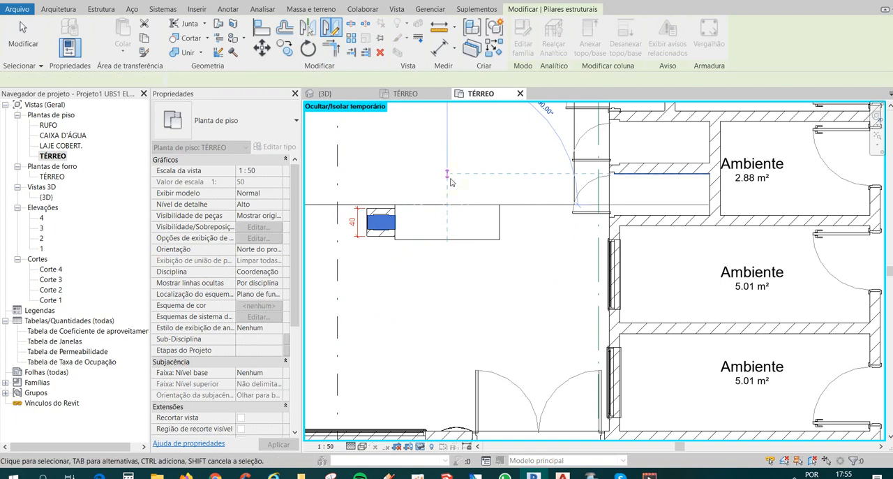
pyautogui.click(515, 242)
# Align the bench-side face of the mirrored 20x40 column with the adjacent end of the bench.
pyautogui.scroll(2, 540, 236)
pyautogui.scroll(2, 516, 236)
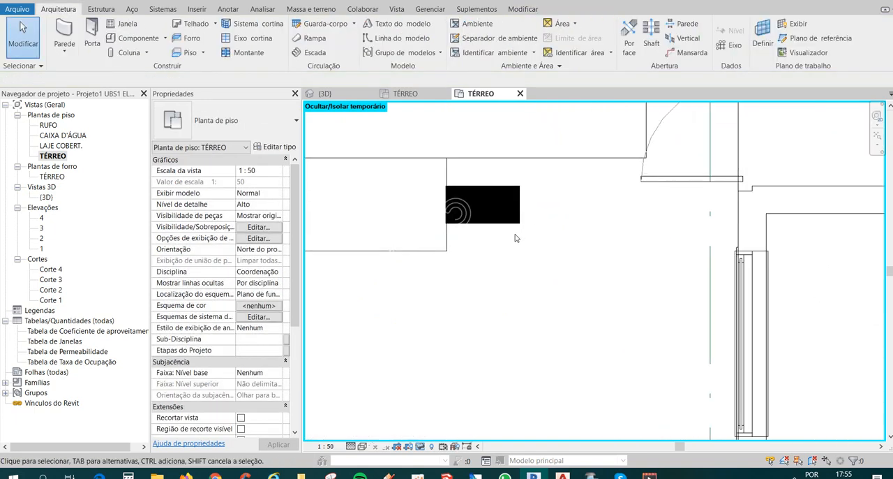
pyautogui.press('a')
pyautogui.press('l')
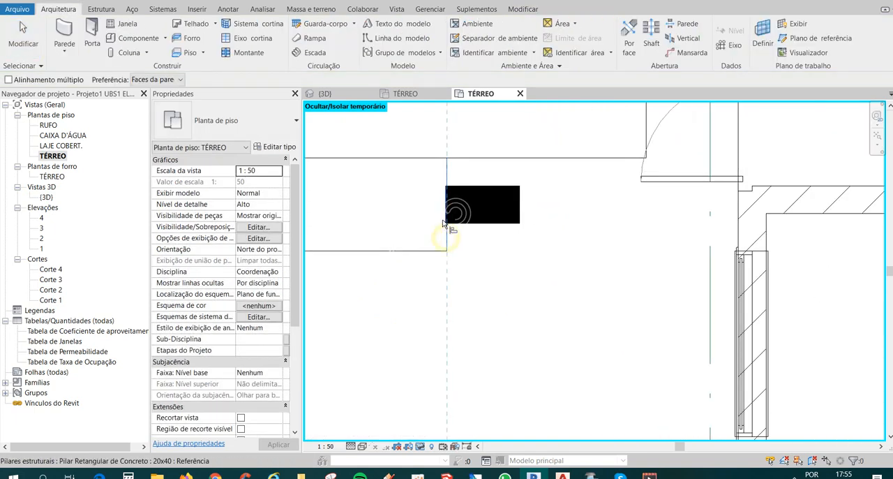
pyautogui.scroll(3, 449, 222)
pyautogui.scroll(-5, 450, 216)
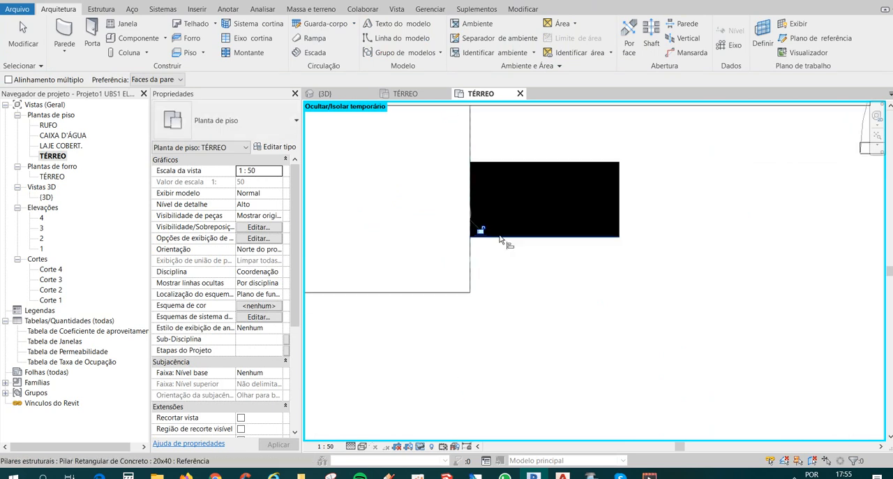
# Align the bench-side face of the original 20x40 column with its end of the bench.
pyautogui.scroll(3, 395, 249)
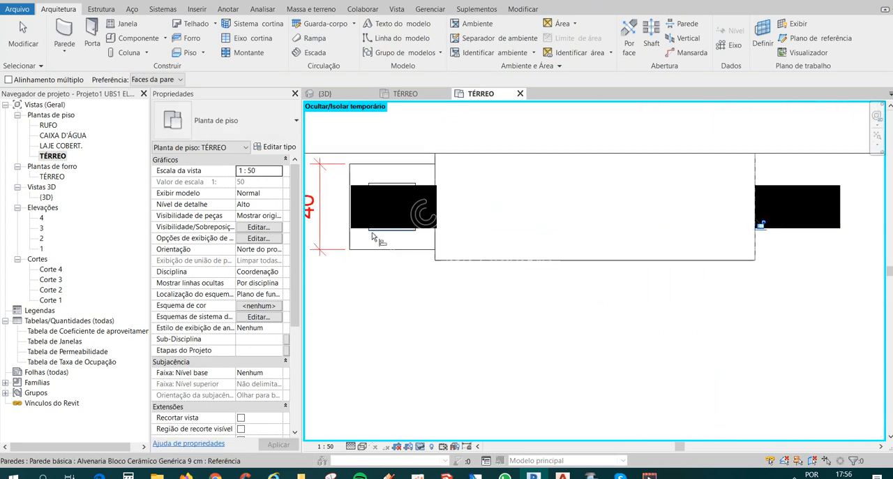
pyautogui.click(459, 243)
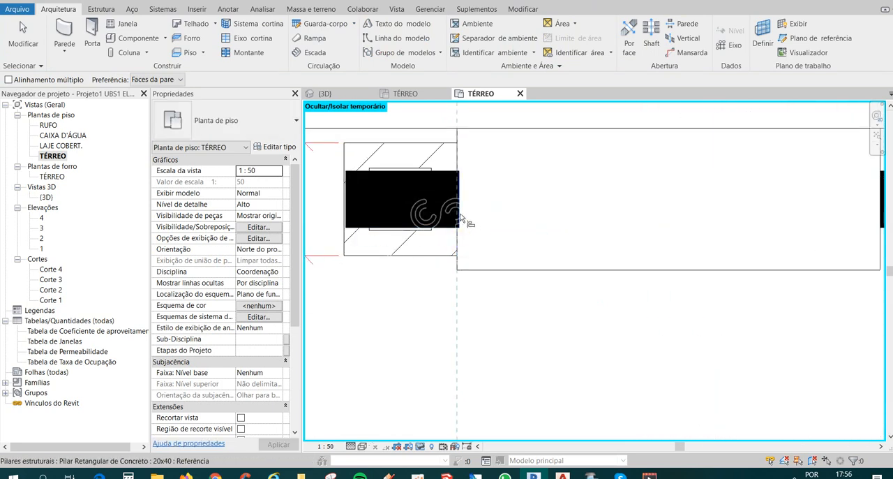
pyautogui.click(459, 212)
pyautogui.scroll(-3, 393, 252)
pyautogui.press('Escape')
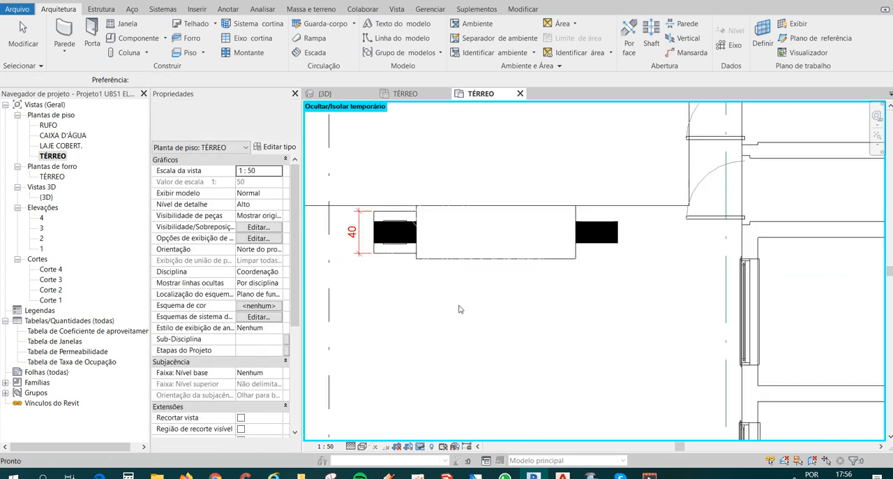
# Draw Alvenaria Bloco Cerâmico Genérica 9 cm walls, 1.9 m high, around the mirrored column as a 0.40 m square against the bench end.
pyautogui.moveTo(588, 286); pyautogui.dragTo(580, 282, button='middle')
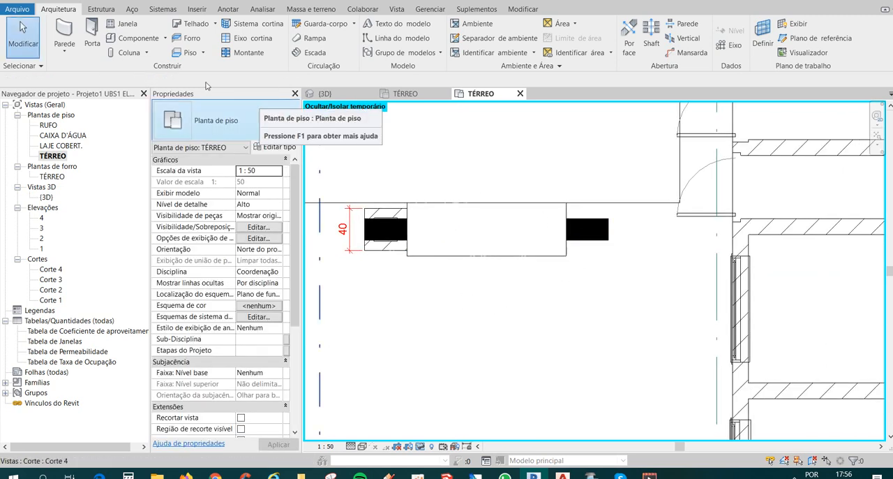
pyautogui.click(65, 31)
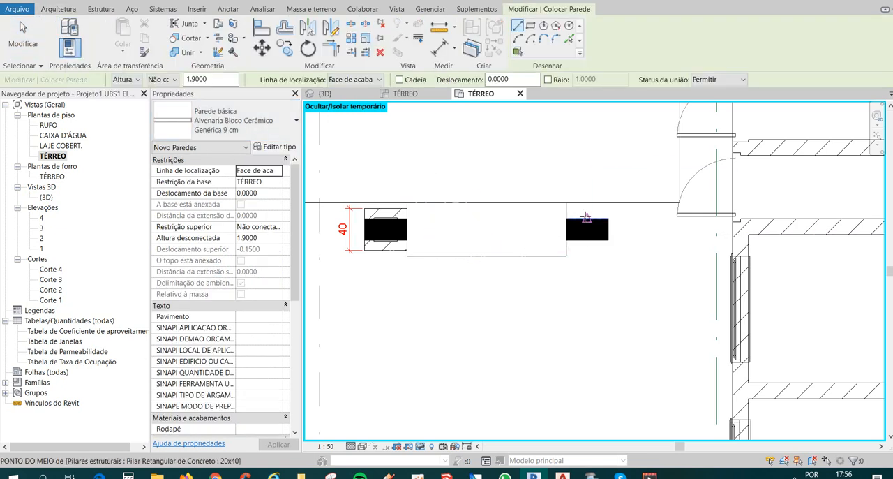
pyautogui.scroll(2, 587, 219)
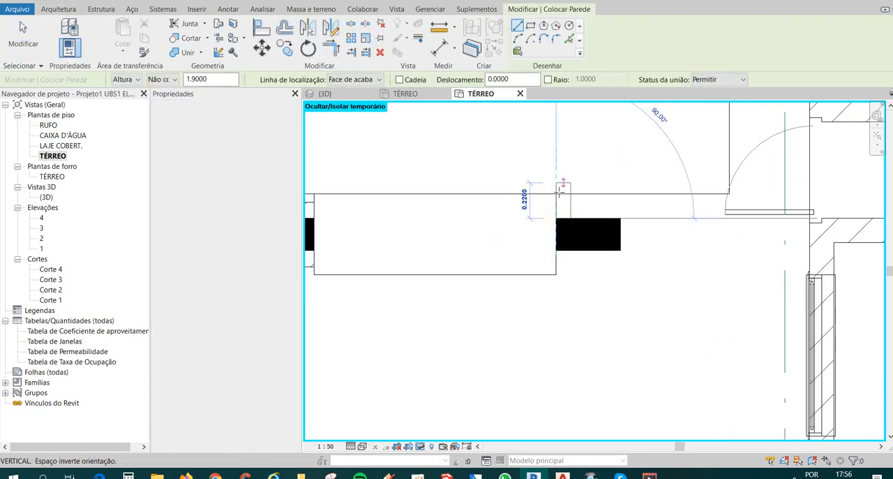
pyautogui.click(558, 202)
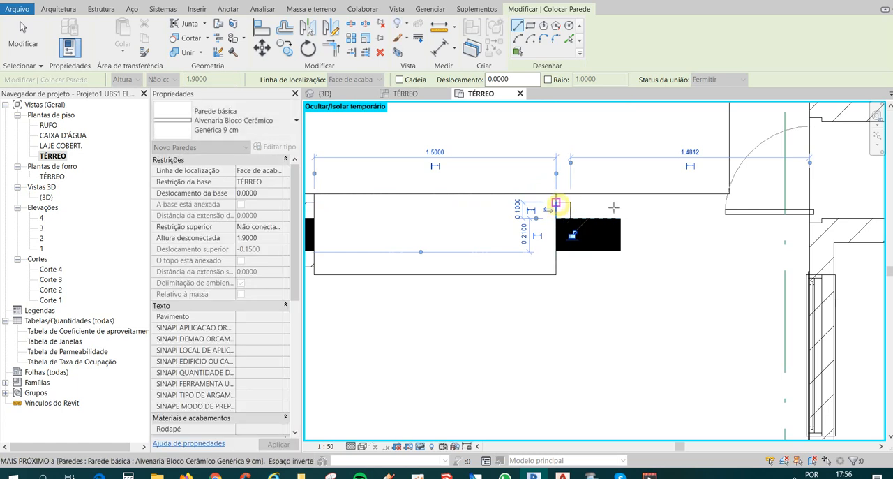
pyautogui.click(557, 202)
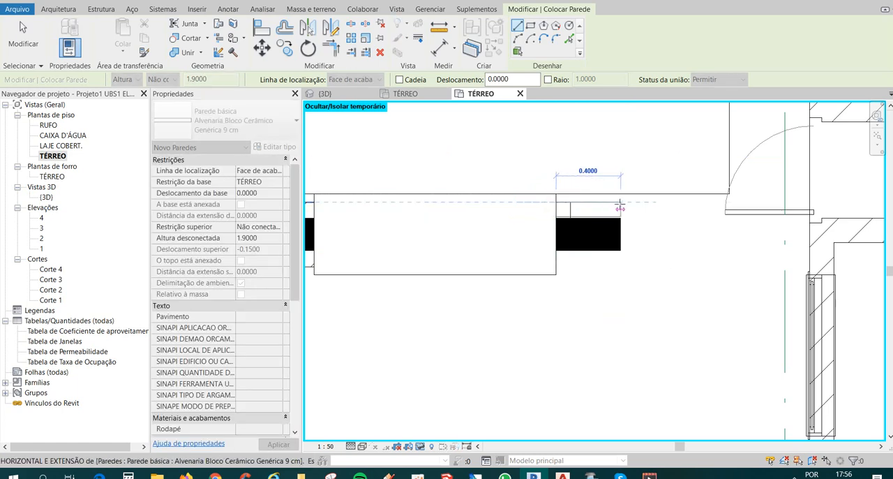
pyautogui.click(620, 203)
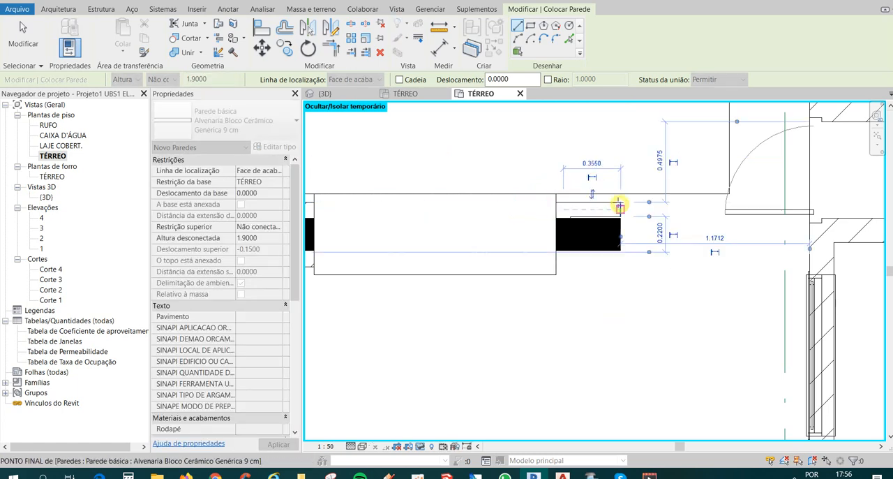
pyautogui.click(621, 266)
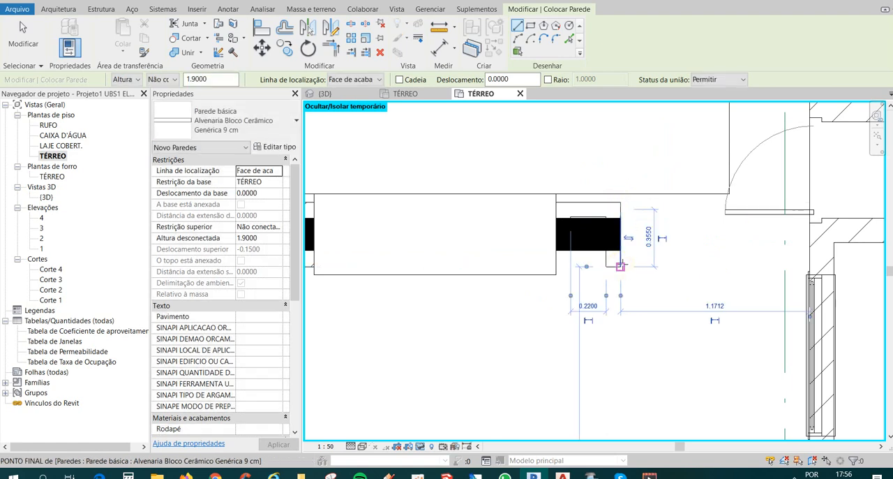
pyautogui.click(557, 266)
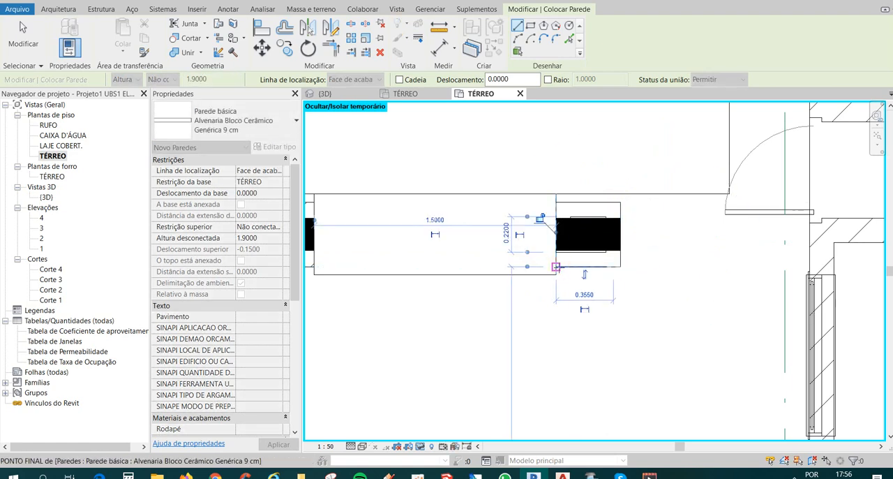
pyautogui.click(556, 202)
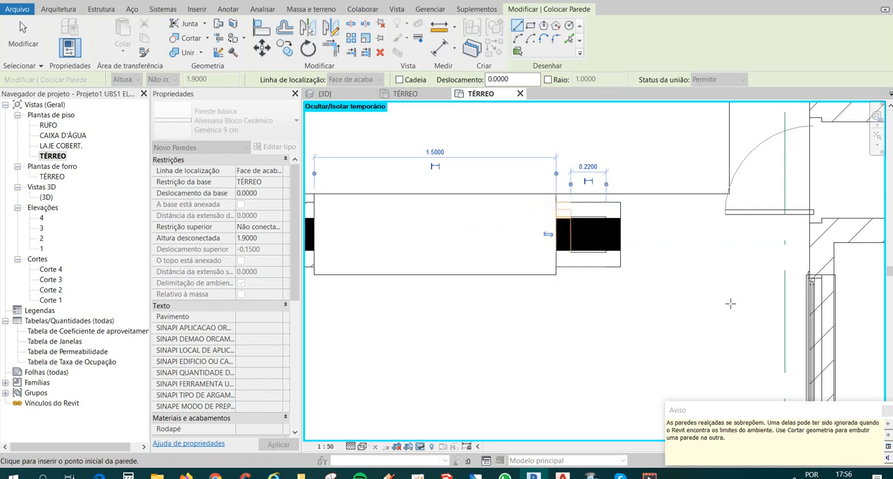
pyautogui.press('Escape')
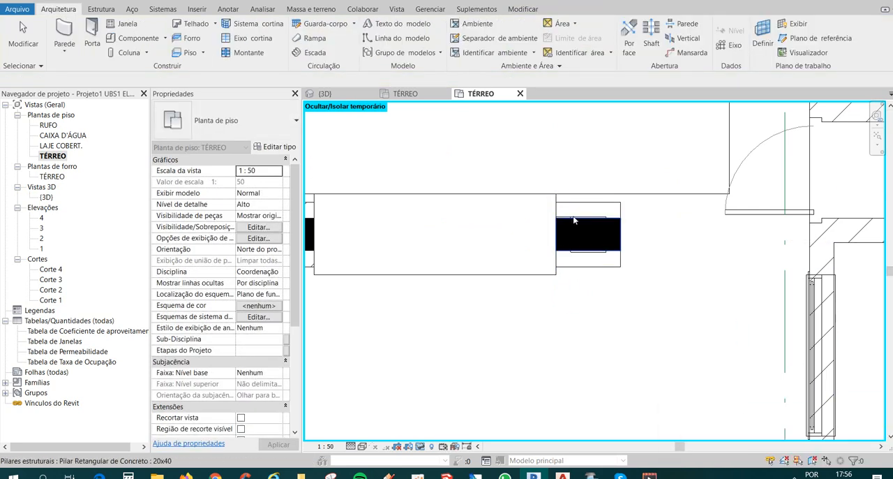
# Try to shorten the bench-side wall of the mirrored column's enclosure, pulling its lower end up to the column's upper face.
pyautogui.click(573, 234)
pyautogui.scroll(1, 573, 234)
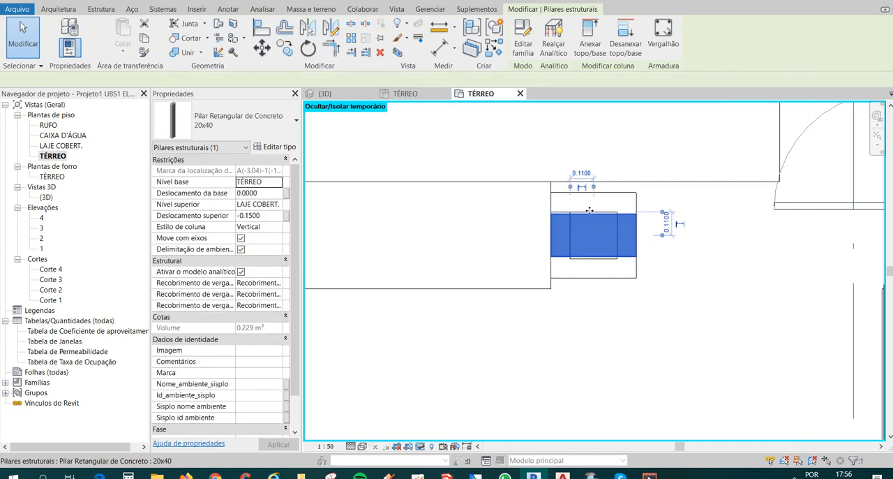
pyautogui.scroll(2, 589, 208)
pyautogui.press('Escape')
pyautogui.click(566, 216)
pyautogui.scroll(1, 566, 216)
pyautogui.press('Escape')
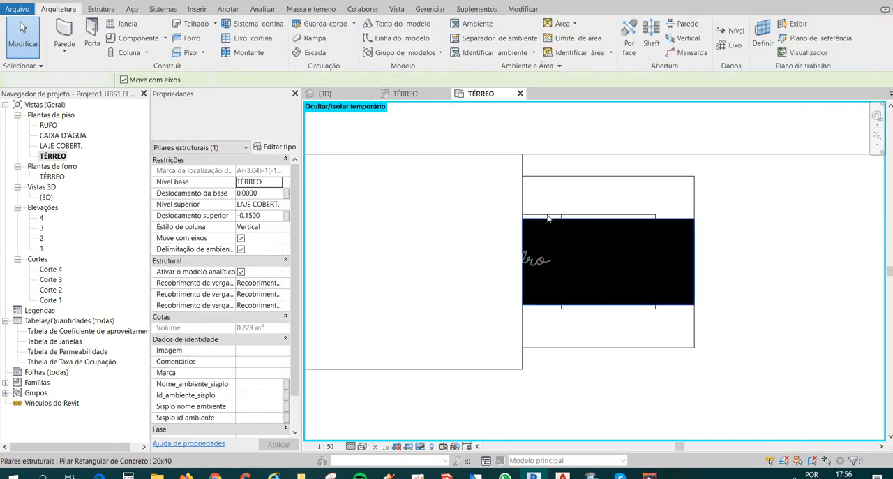
pyautogui.click(551, 215)
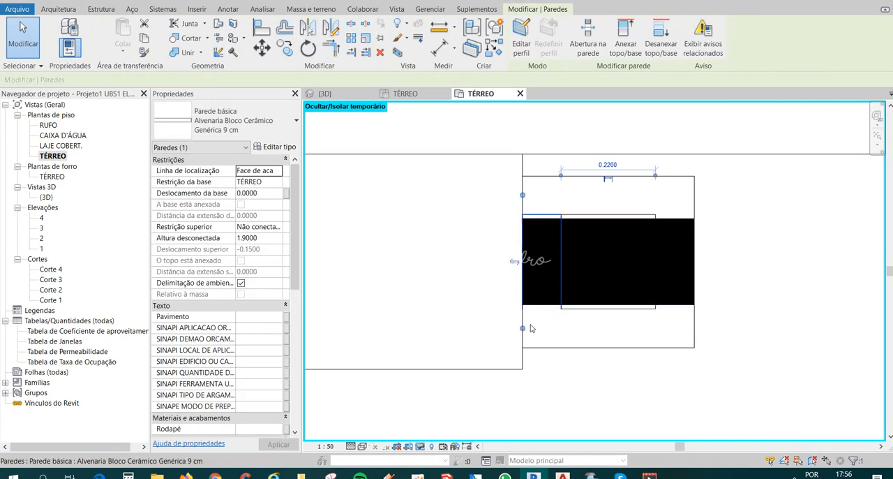
pyautogui.moveTo(524, 289); pyautogui.dragTo(523, 218)
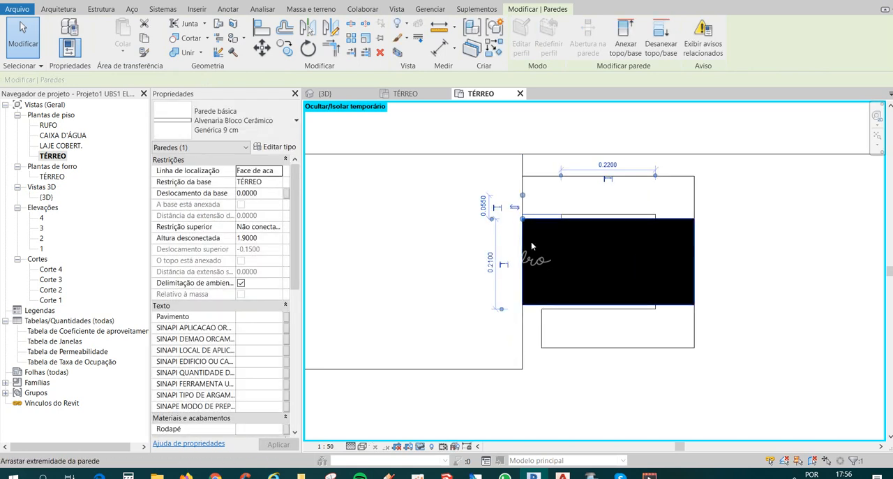
pyautogui.press('Escape')
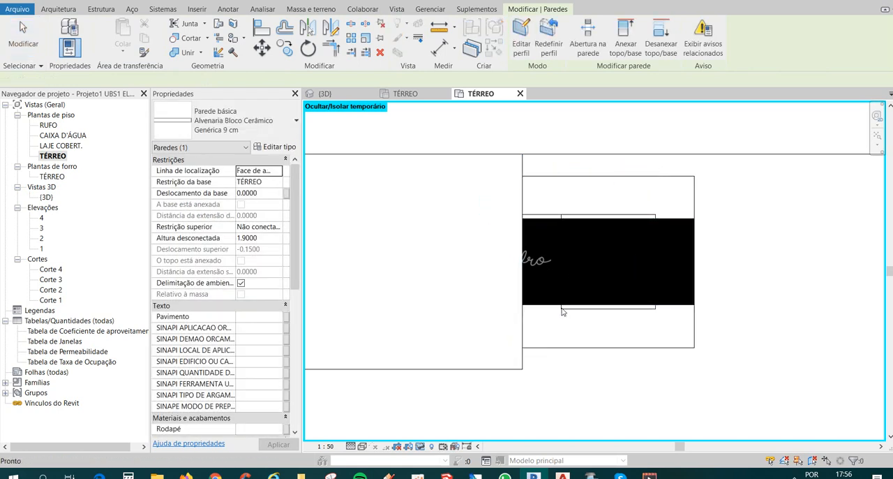
# Shorten the enclosure's bench-side 9 cm wall by moving its upper end to the lower long face of the 20x40 column.
pyautogui.click(557, 217)
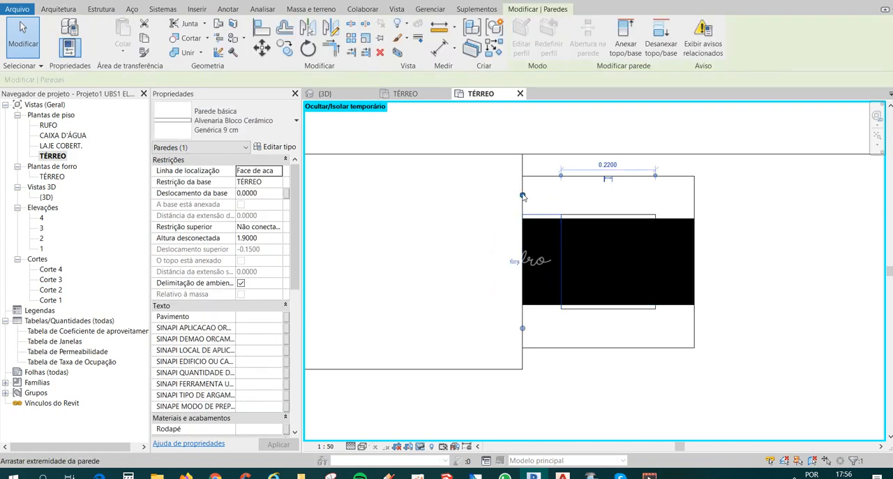
pyautogui.moveTo(523, 196); pyautogui.dragTo(523, 305)
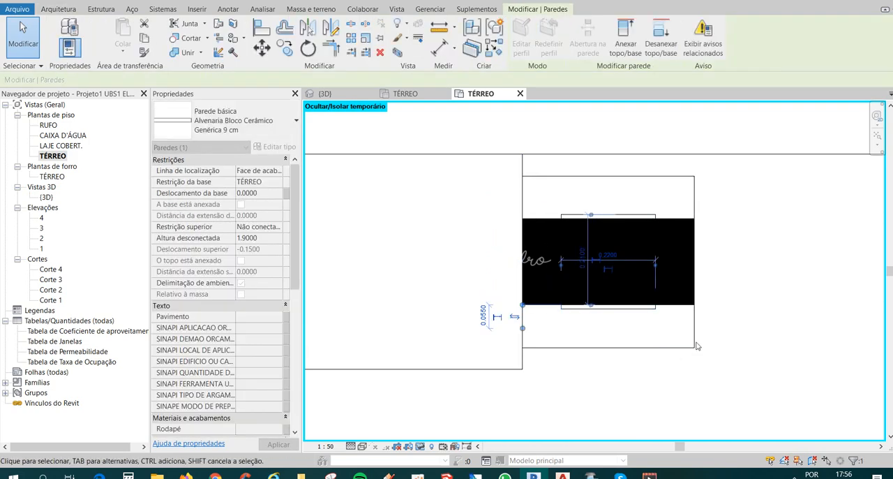
pyautogui.press('Escape')
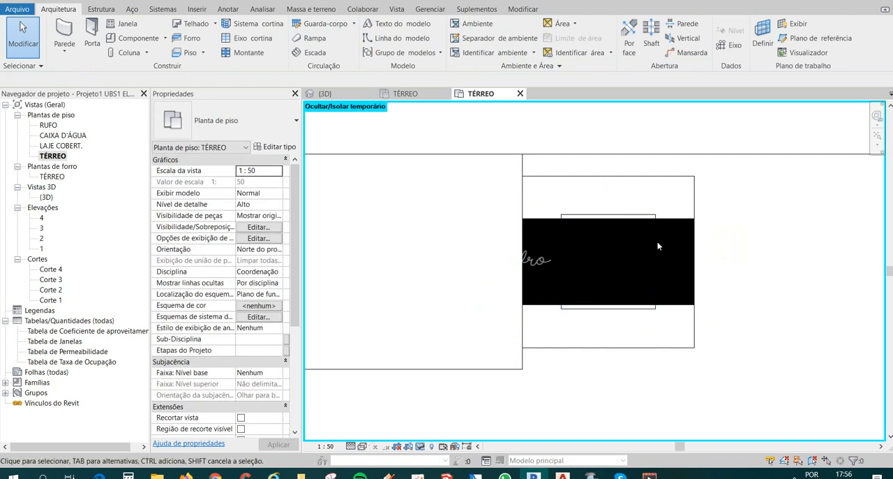
pyautogui.scroll(-4, 658, 245)
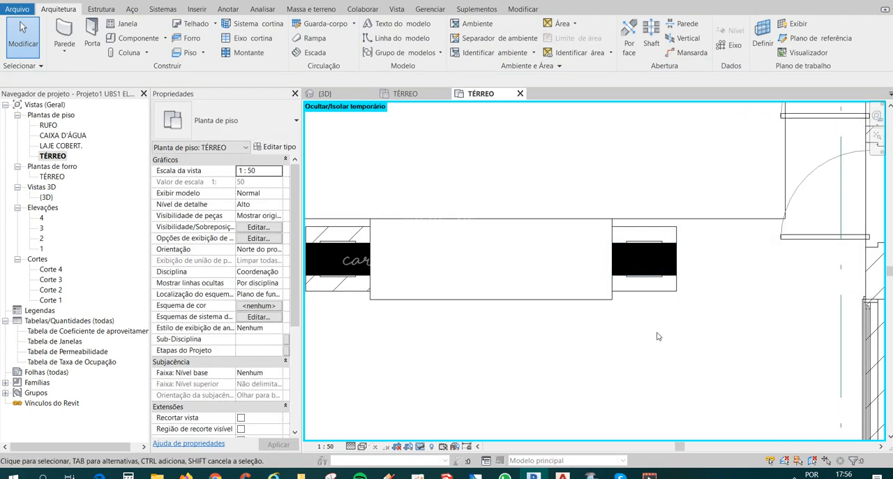
# Join the geometry of the masonry enclosure around the mirrored 20x40 column, and check the column by selecting it.
pyautogui.press('w')
pyautogui.press('a')
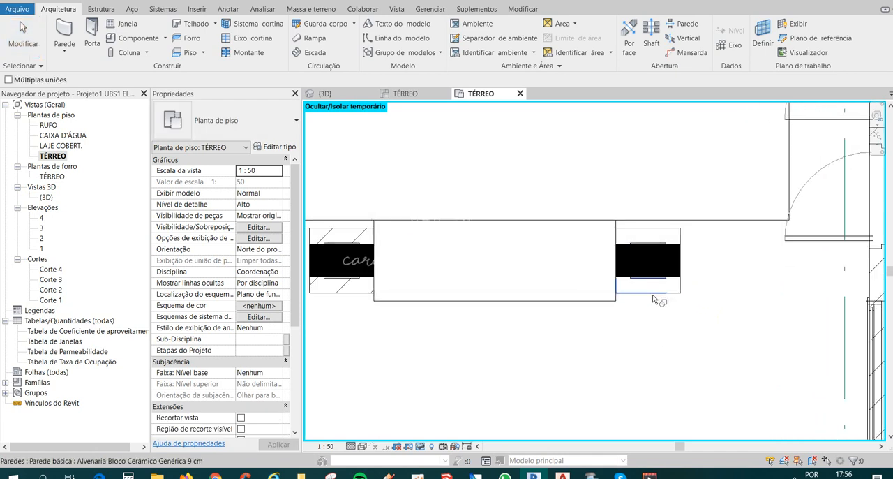
pyautogui.click(682, 259)
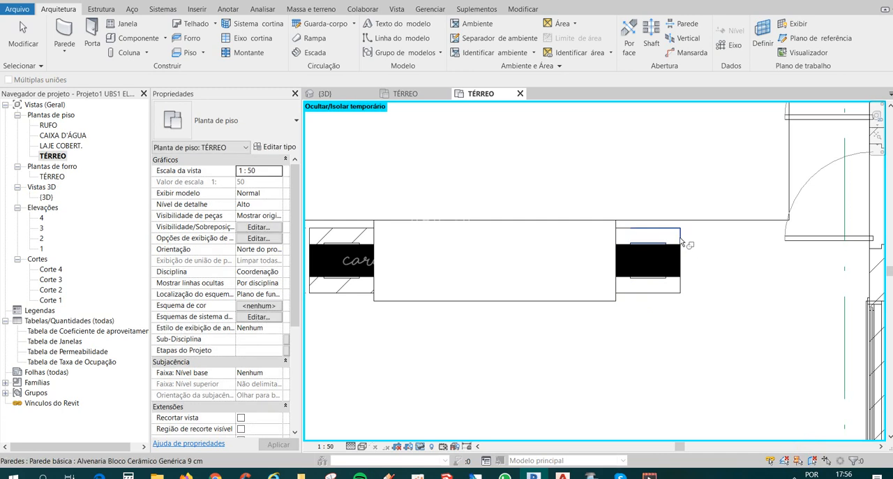
pyautogui.scroll(5, 670, 248)
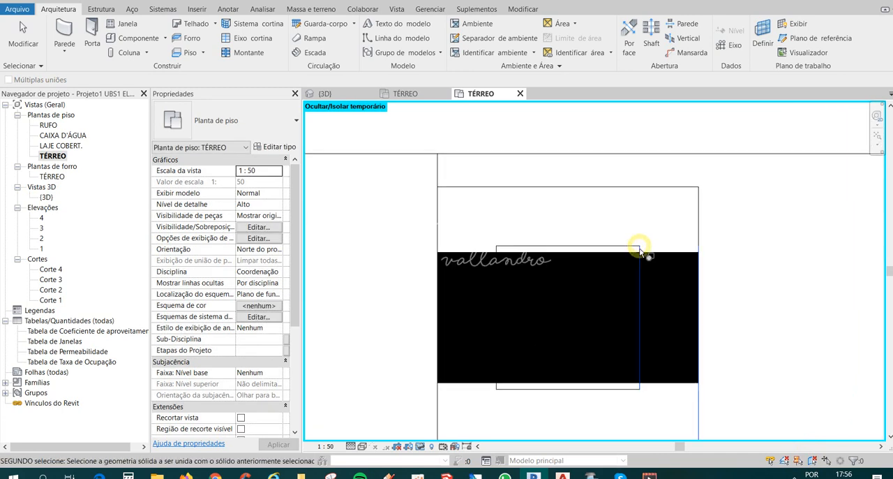
pyautogui.scroll(-2, 637, 249)
pyautogui.scroll(4, 566, 253)
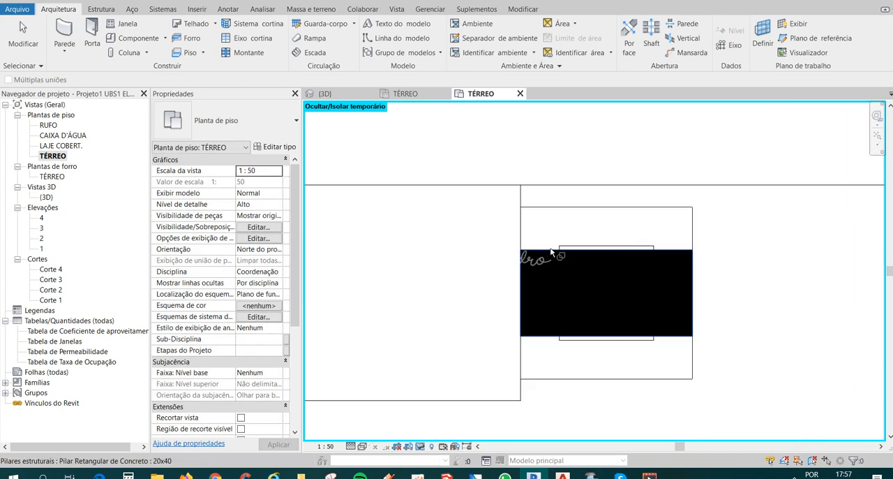
pyautogui.scroll(1, 557, 254)
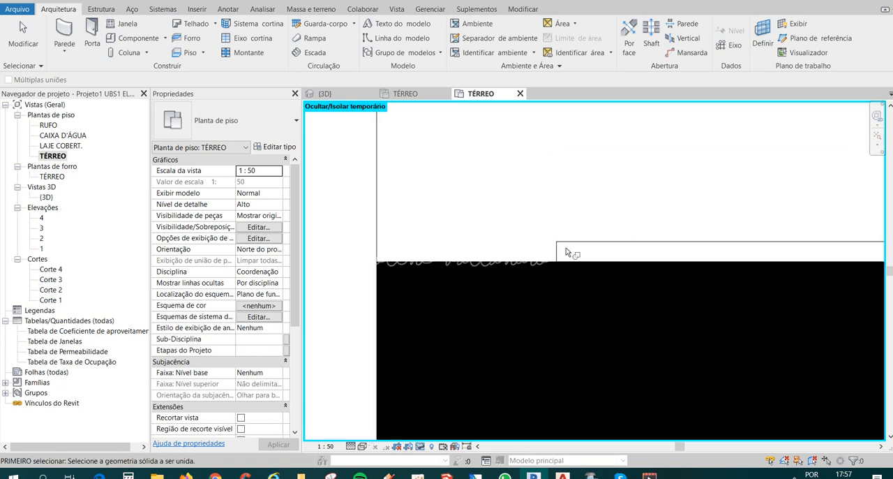
pyautogui.scroll(-3, 557, 255)
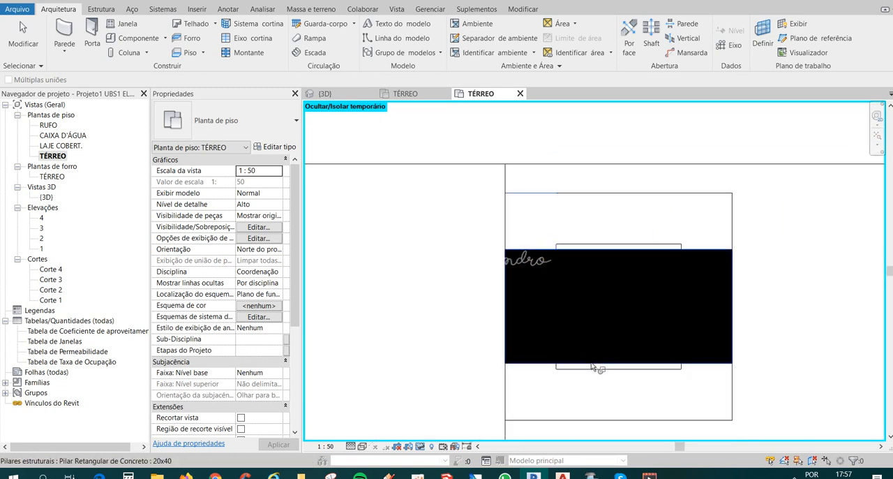
pyautogui.scroll(-3, 591, 363)
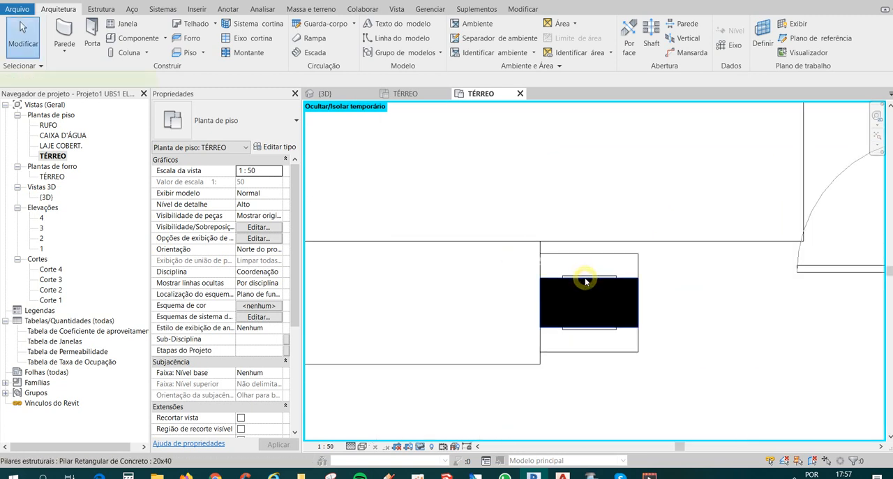
pyautogui.click(586, 281)
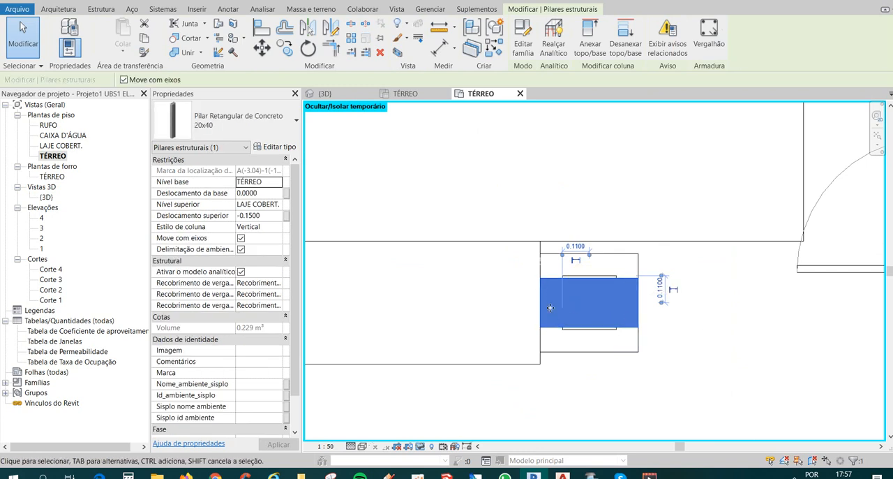
pyautogui.click(673, 342)
# Copy the Arandela-Retangular wall light beside the double entrance door onto the door-facing side of the mirrored column's enclosure.
pyautogui.scroll(-2, 666, 346)
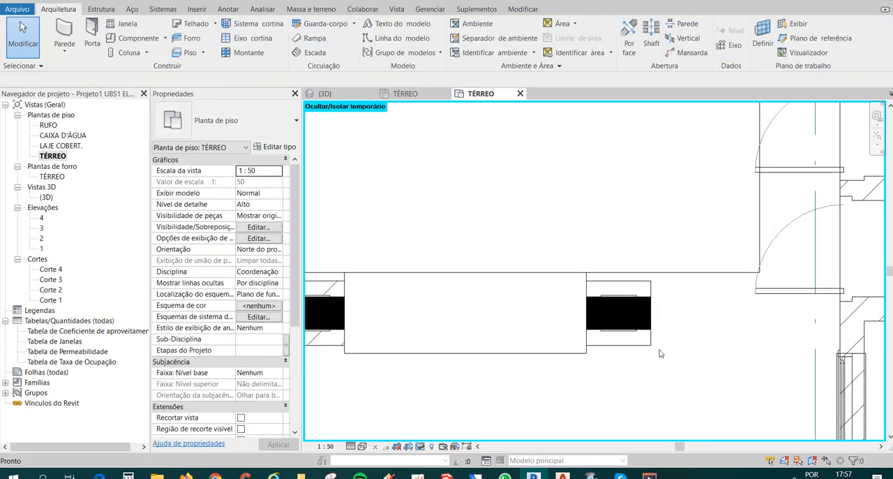
pyautogui.scroll(-1, 661, 352)
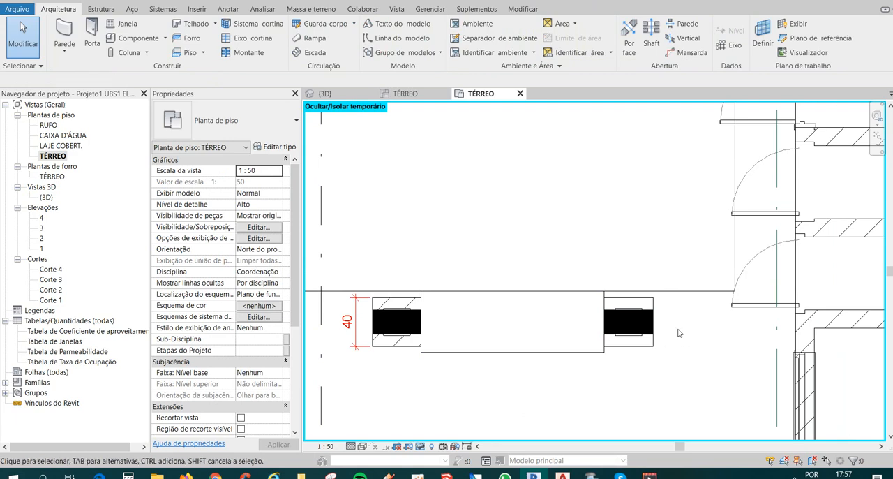
pyautogui.scroll(-2, 523, 280)
pyautogui.moveTo(570, 352); pyautogui.dragTo(570, 279, button='middle')
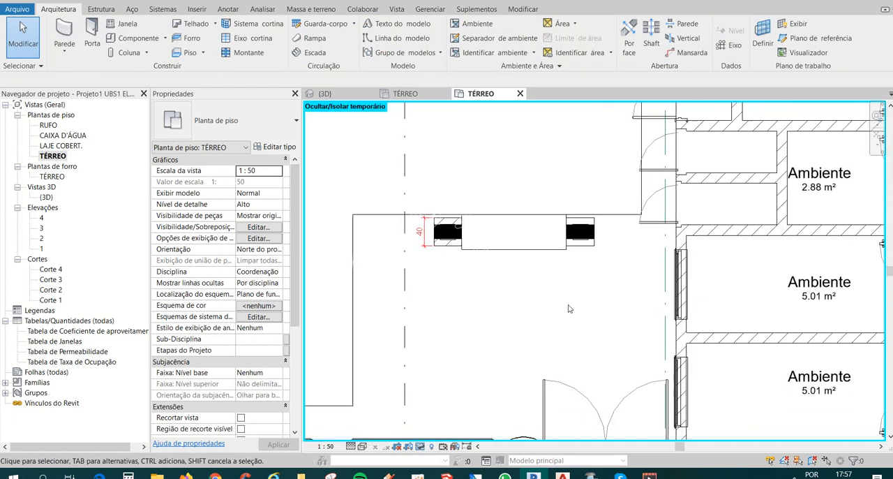
pyautogui.scroll(-2, 567, 315)
pyautogui.click(535, 402)
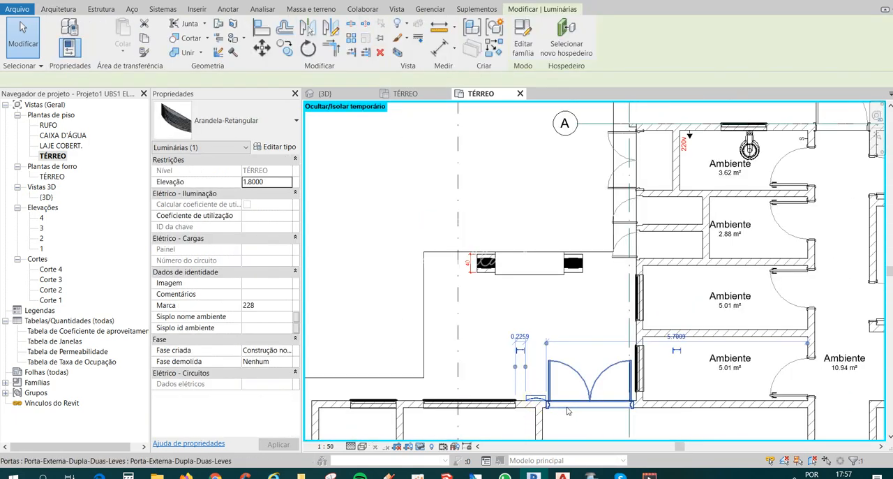
pyautogui.scroll(3, 571, 304)
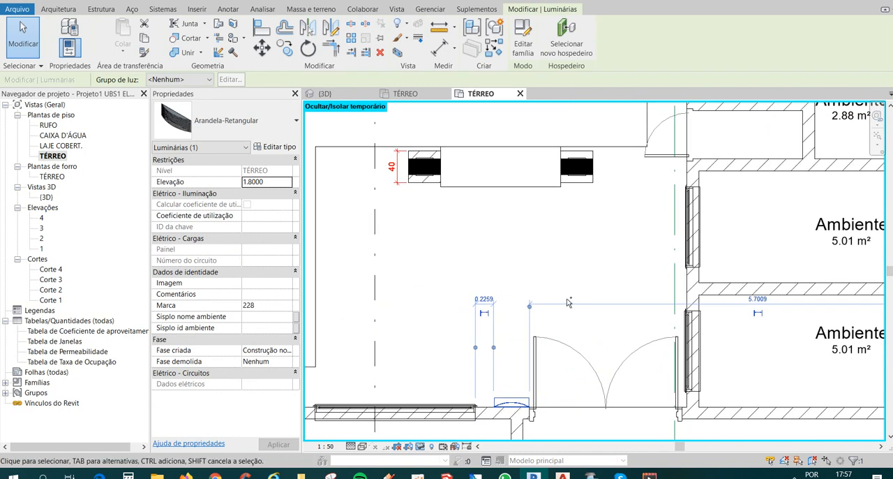
pyautogui.hotkey('ctrl', 'c')
pyautogui.hotkey('ctrl', 'v')
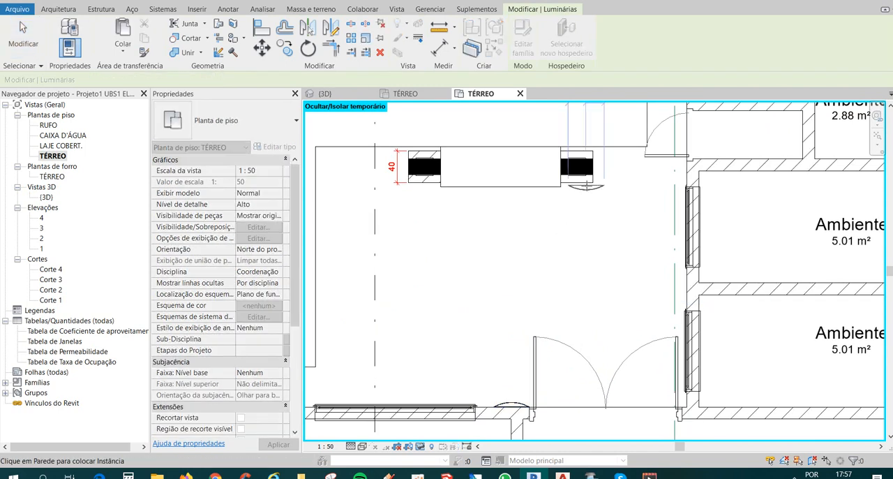
pyautogui.scroll(2, 576, 183)
pyautogui.click(579, 184)
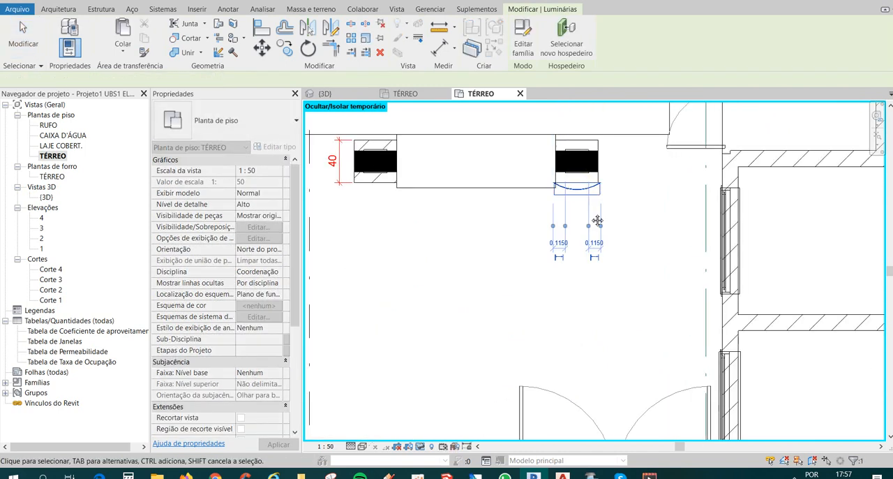
# Paste another copy of the Arandela-Retangular wall light onto the opposite side of the same column enclosure.
pyautogui.moveTo(589, 211); pyautogui.dragTo(569, 288, button='middle')
pyautogui.hotkey('ctrl', 'c')
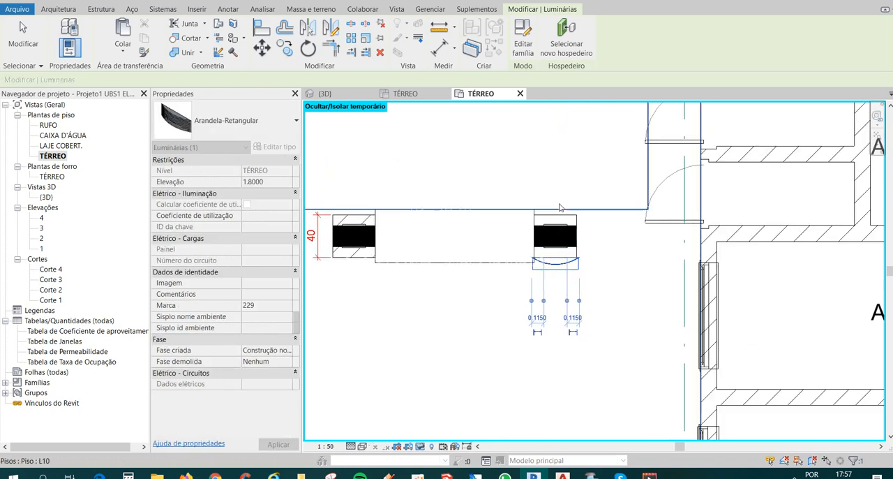
pyautogui.hotkey('ctrl', 'v')
pyautogui.click(555, 209)
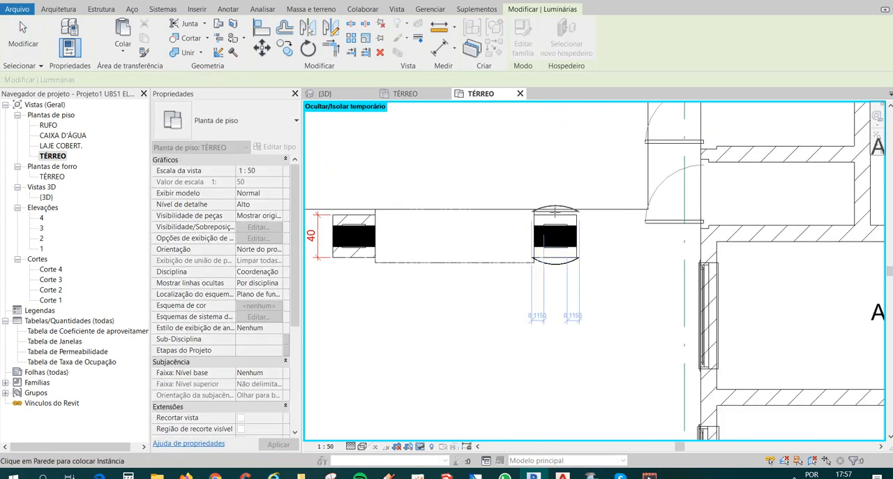
pyautogui.press('Escape')
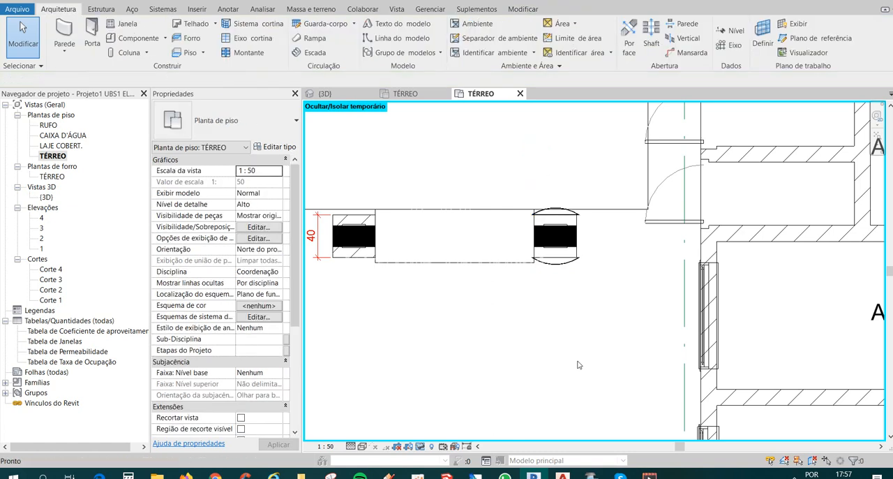
# Compare the unconnected heights of the masonry walls enclosing the mirrored and the original bench columns.
pyautogui.scroll(-1, 557, 337)
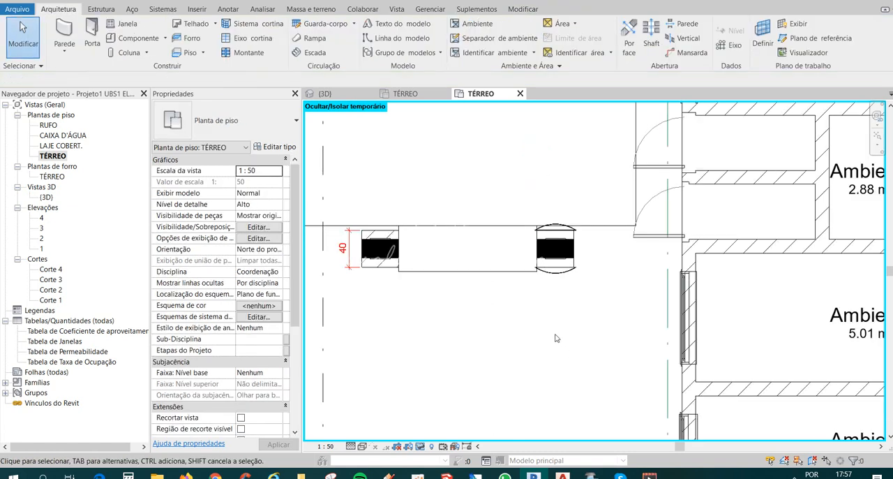
pyautogui.scroll(2, 381, 247)
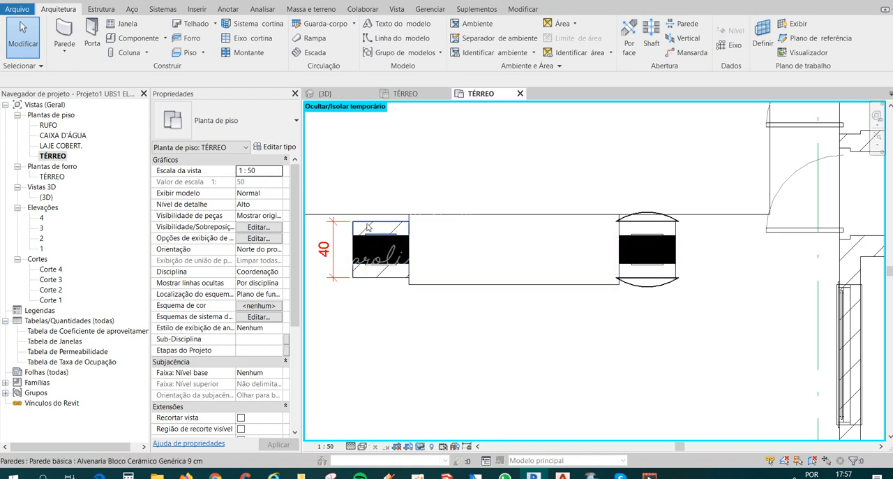
pyautogui.click(678, 228)
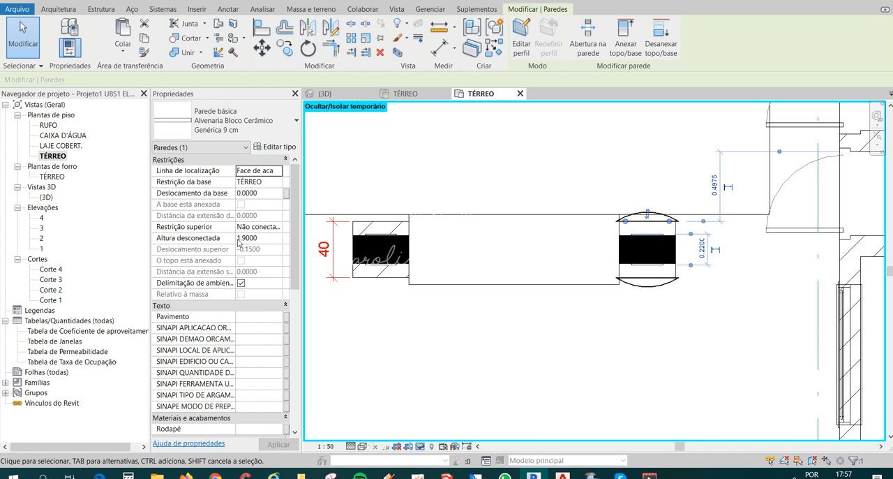
pyautogui.click(367, 225)
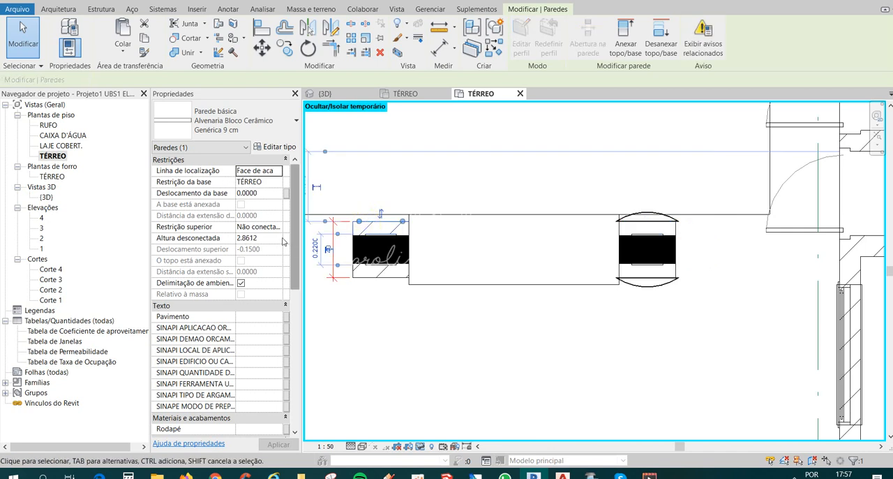
pyautogui.click(530, 299)
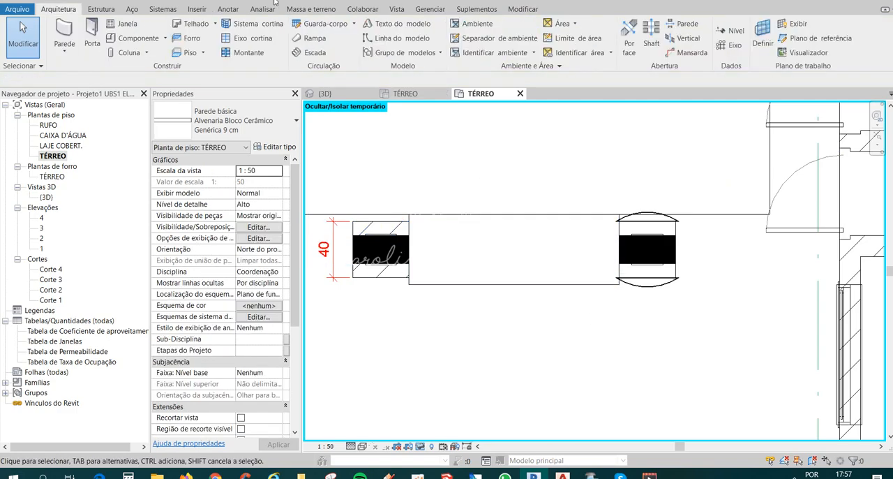
# Examine in the 3D view how high the masonry walls around the two outdoor bench columns reach.
pyautogui.click(197, 1)
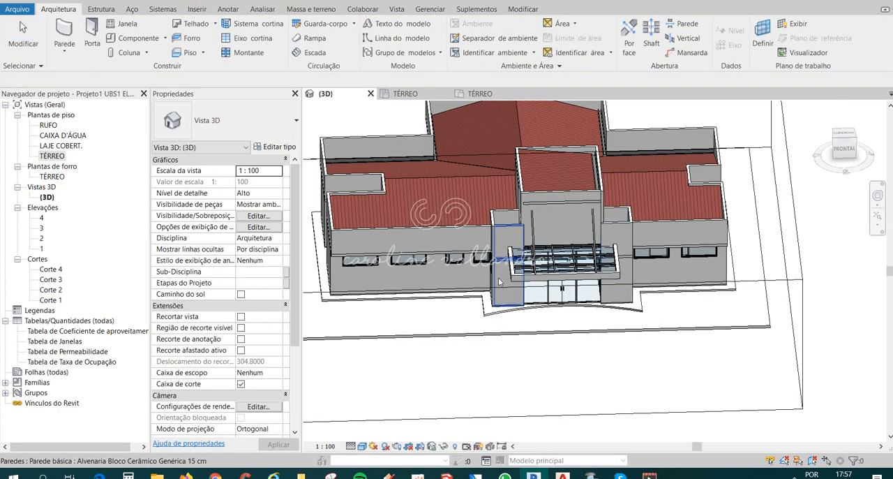
pyautogui.keyDown('shift'); pyautogui.moveTo(558, 231); pyautogui.dragTo(721, 289, button='middle'); pyautogui.keyUp('shift')
pyautogui.scroll(6, 541, 292)
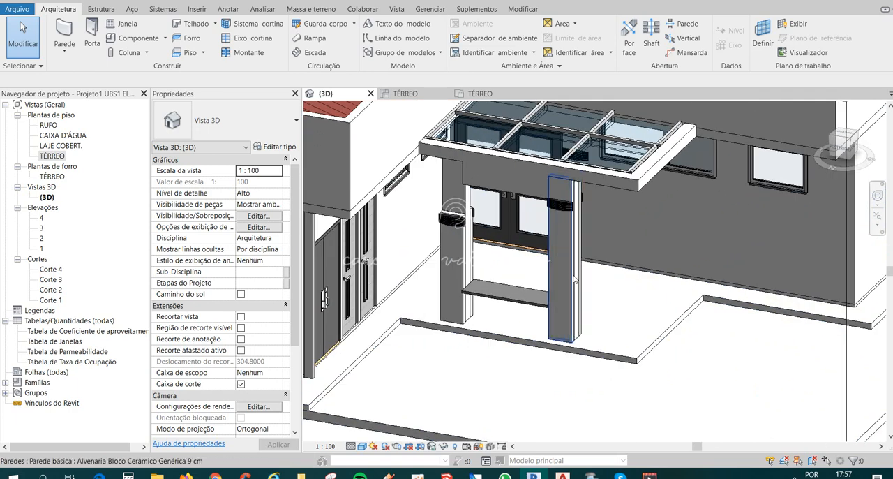
pyautogui.click(571, 273)
pyautogui.scroll(6, 593, 201)
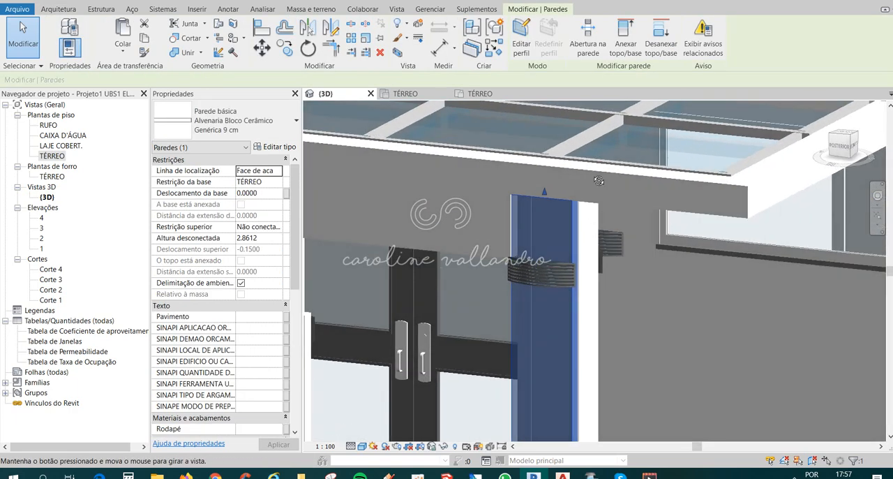
pyautogui.scroll(-4, 586, 153)
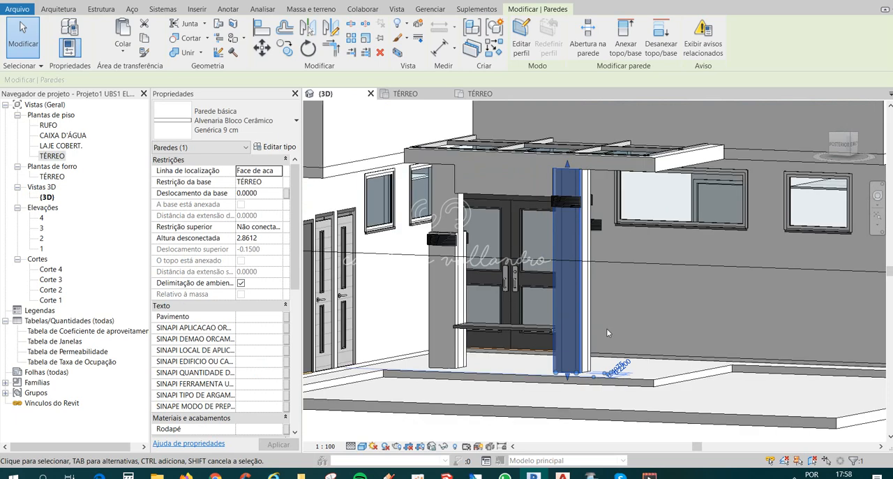
pyautogui.keyDown('shift'); pyautogui.moveTo(606, 329); pyautogui.dragTo(640, 236, button='middle'); pyautogui.keyUp('shift')
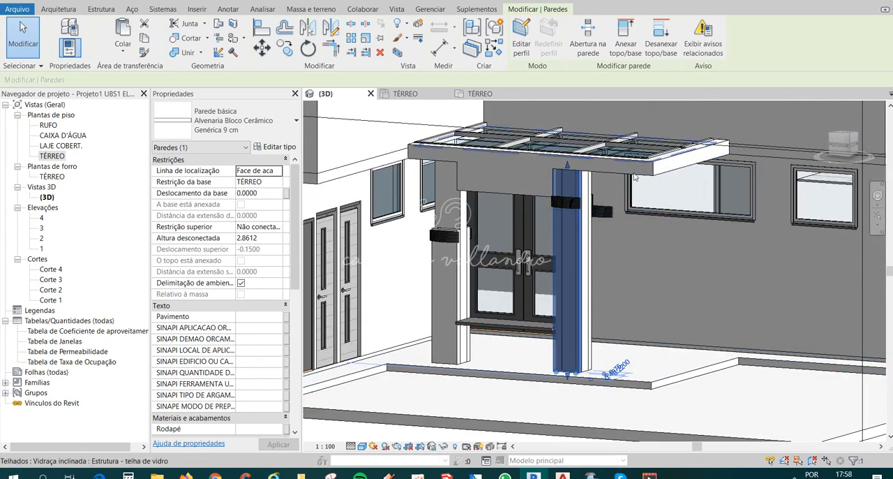
pyautogui.press('Escape')
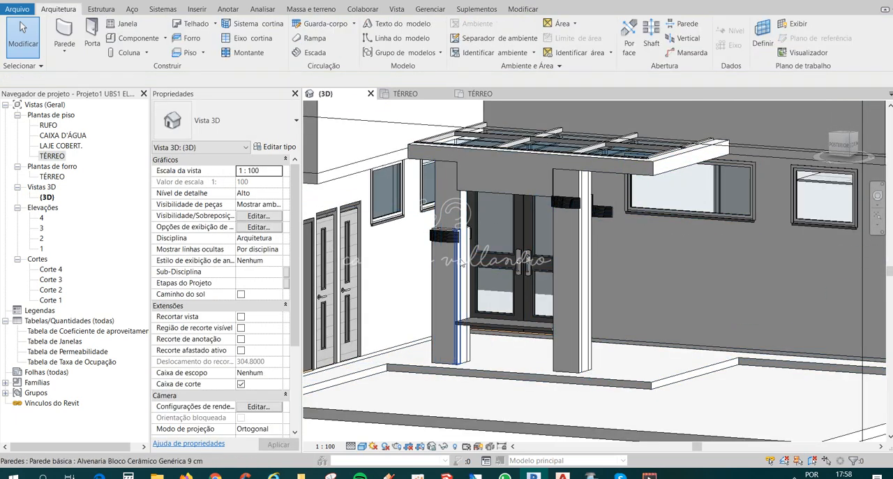
pyautogui.scroll(3, 461, 260)
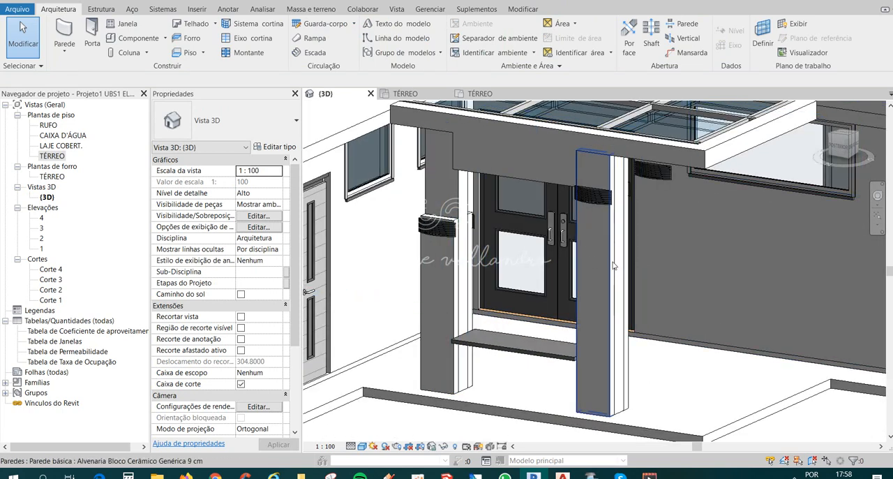
pyautogui.click(610, 263)
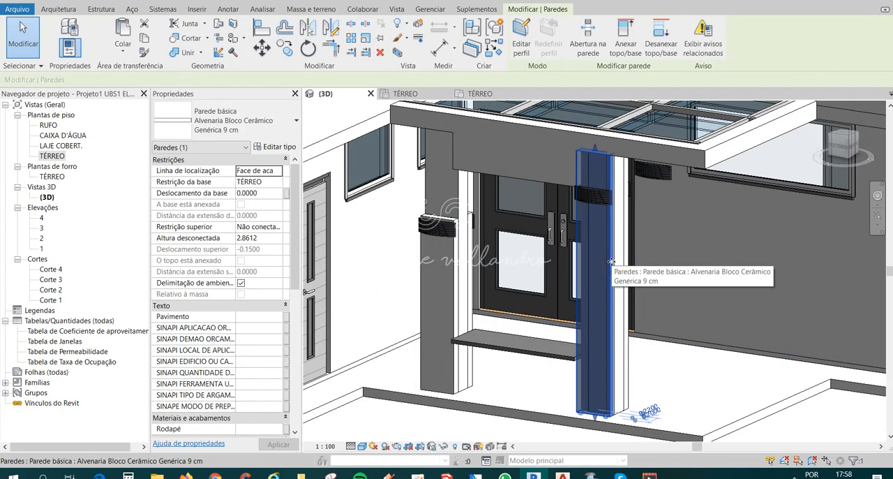
pyautogui.click(453, 255)
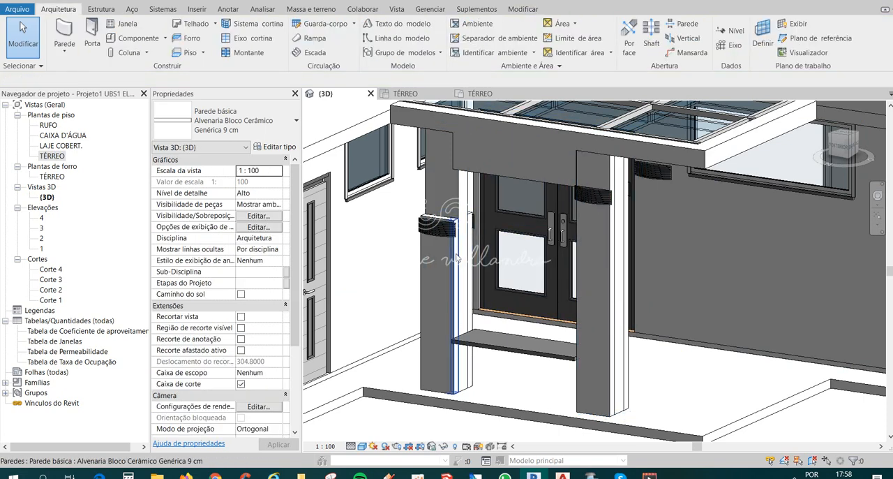
pyautogui.press('Escape')
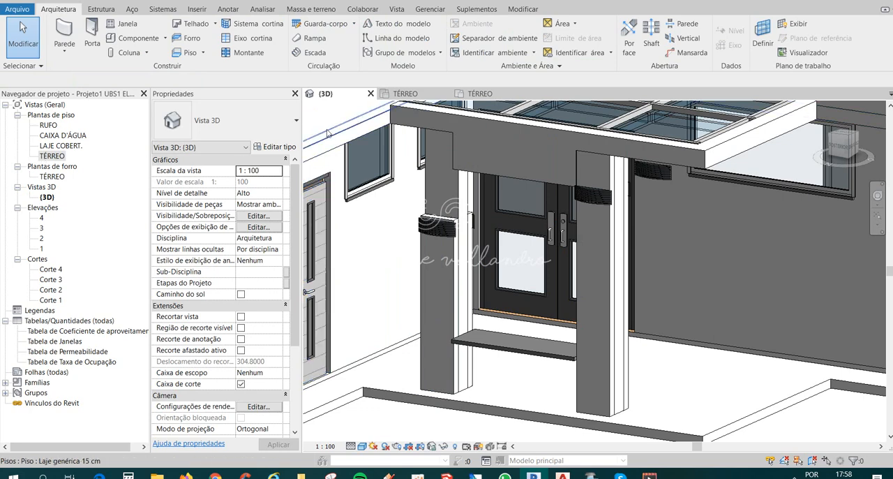
# In the TÉRREO floor plan, filter the mirrored column's surroundings to walls only and set their unconnected height to 2.86.
pyautogui.doubleClick(52, 156)
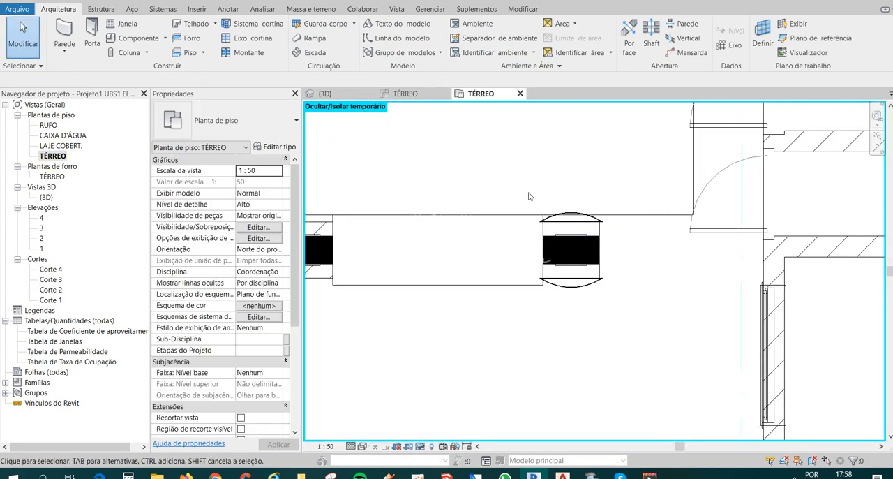
pyautogui.moveTo(529, 193); pyautogui.dragTo(638, 333)
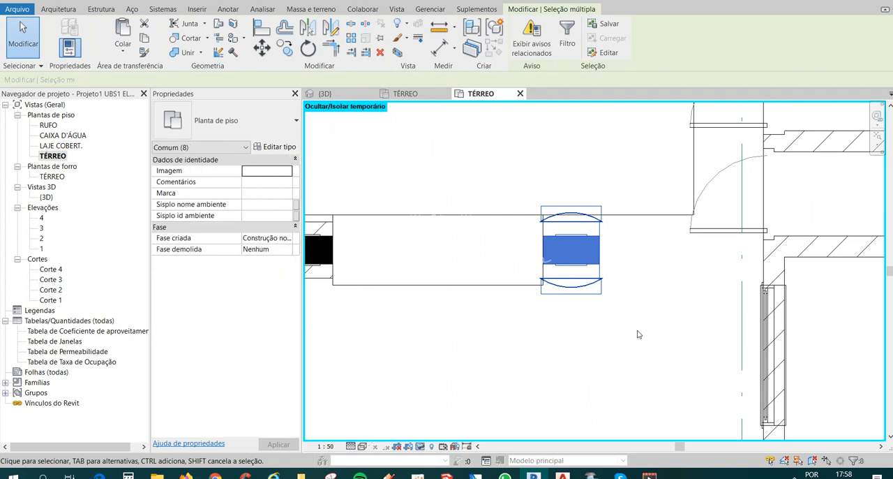
pyautogui.click(566, 31)
pyautogui.click(503, 178)
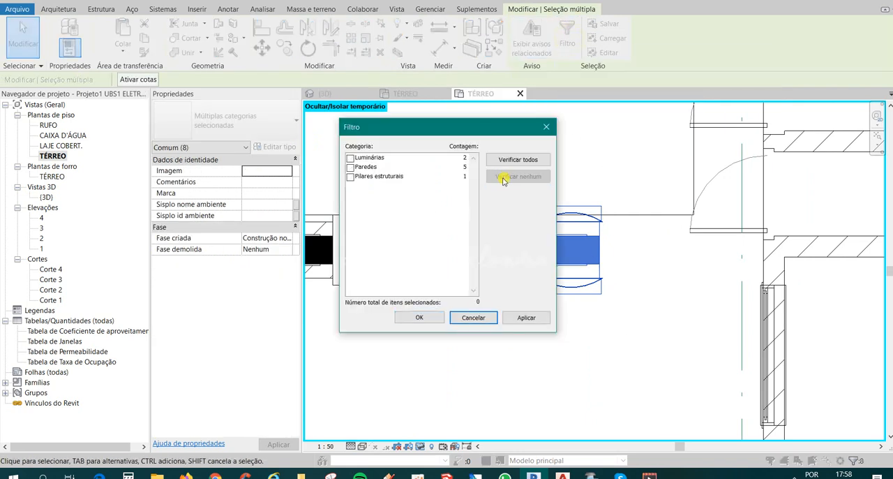
pyautogui.click(350, 167)
pyautogui.click(419, 317)
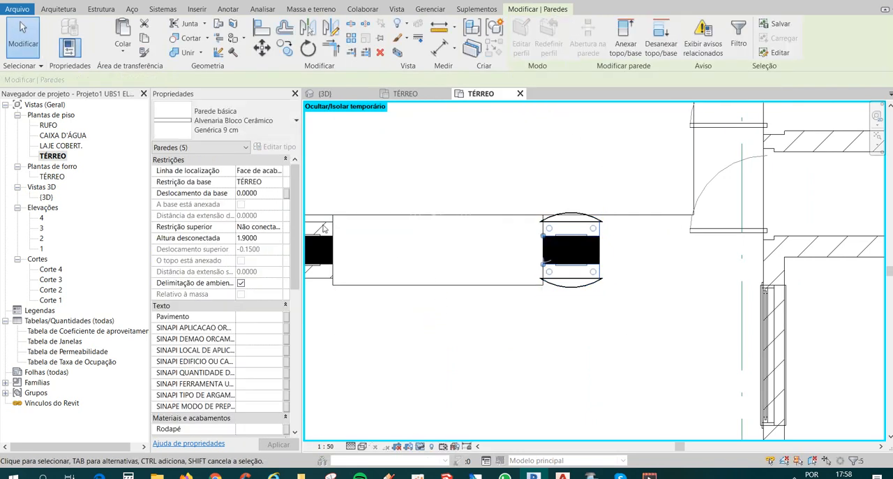
pyautogui.click(263, 238)
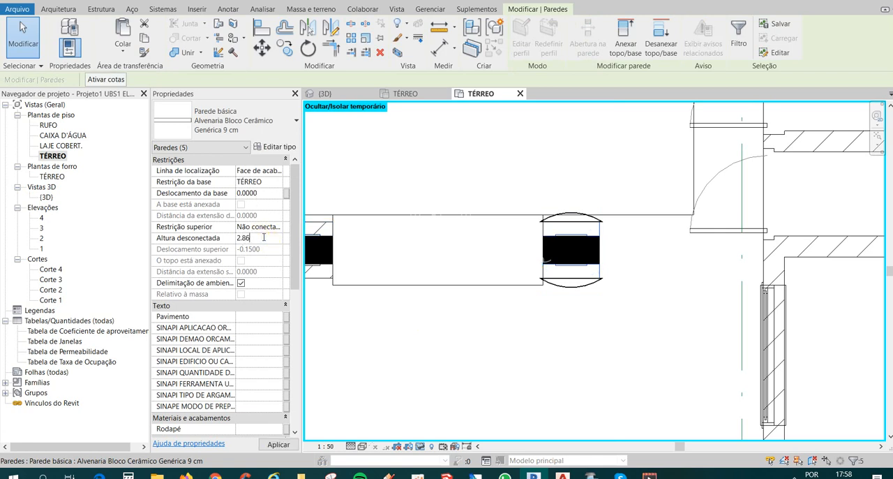
pyautogui.click(281, 445)
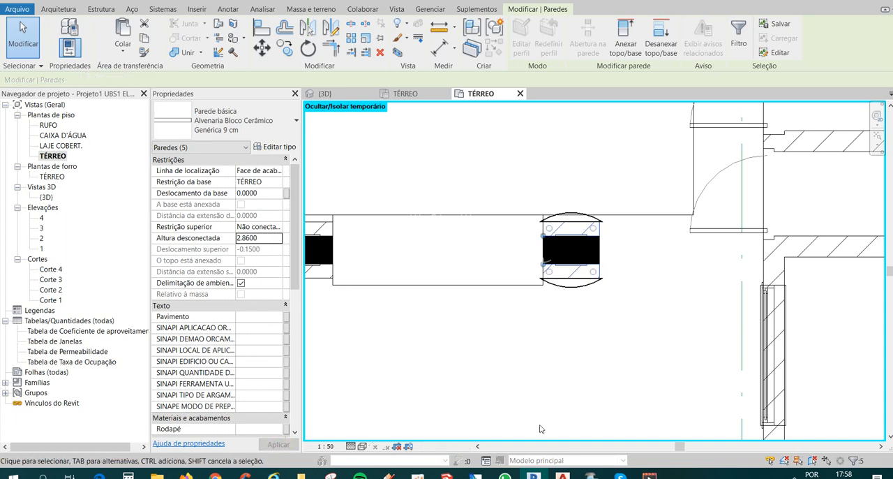
pyautogui.click(638, 323)
# Mirror copies of the mirrored column's two Arandela-Retangular wall lights onto the original column, using a vertical axis through the bench's middle.
pyautogui.scroll(-1, 580, 313)
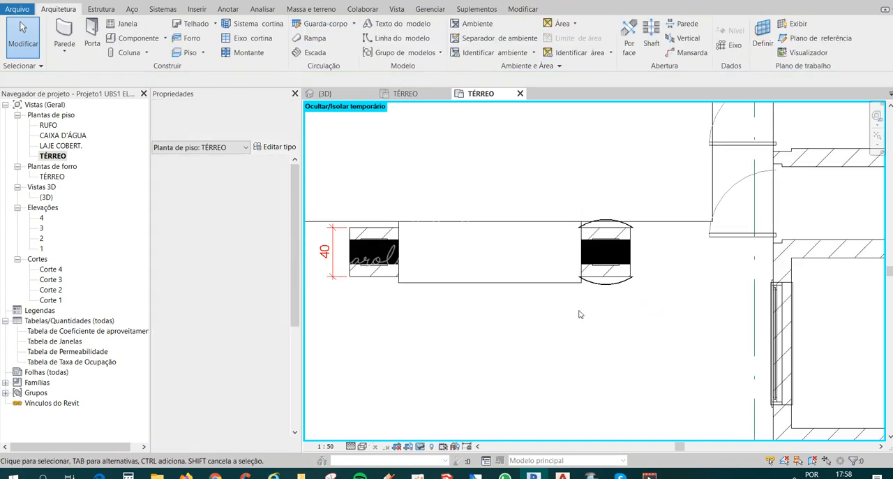
pyautogui.click(598, 282)
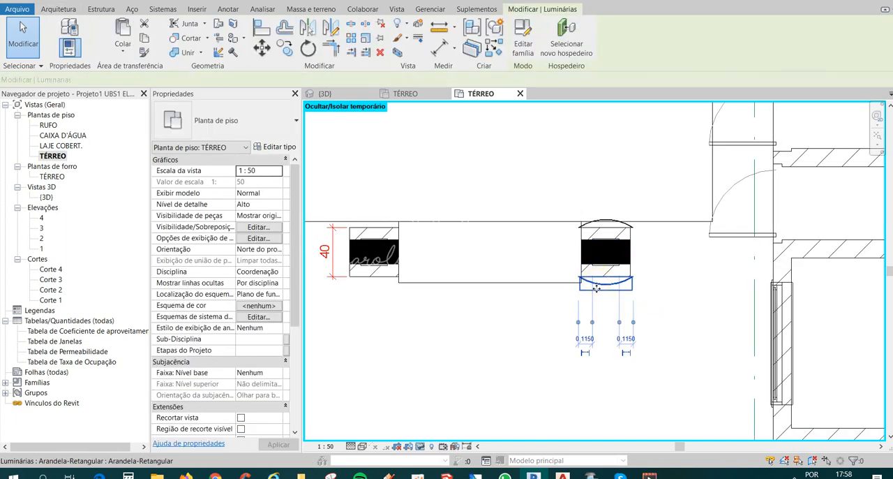
pyautogui.keyDown('ctrl'); pyautogui.click(604, 222); pyautogui.keyUp('ctrl')
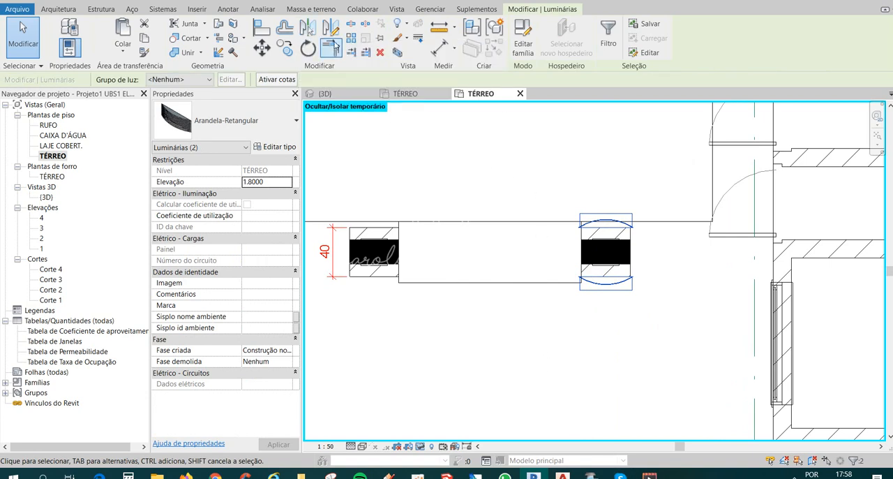
pyautogui.click(331, 28)
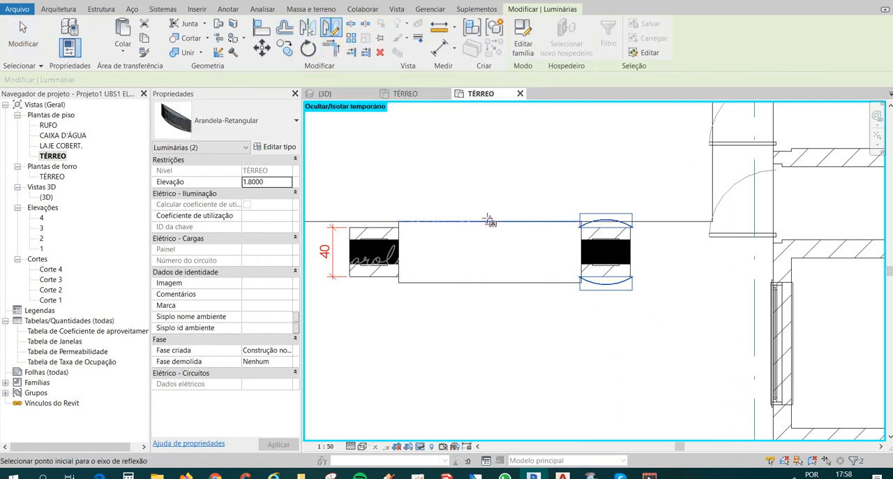
pyautogui.click(491, 177)
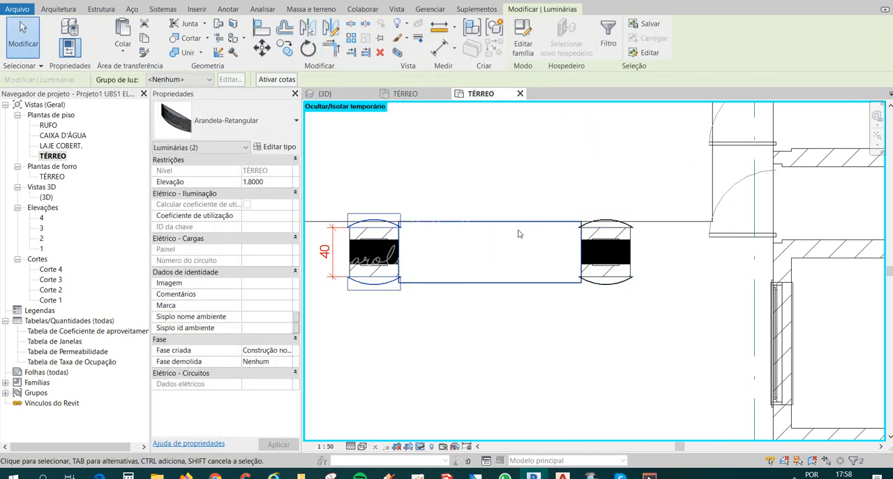
pyautogui.press('Escape')
# Delete the 40 dimension beside the original column's enclosure.
pyautogui.scroll(-2, 499, 320)
pyautogui.scroll(-2, 517, 335)
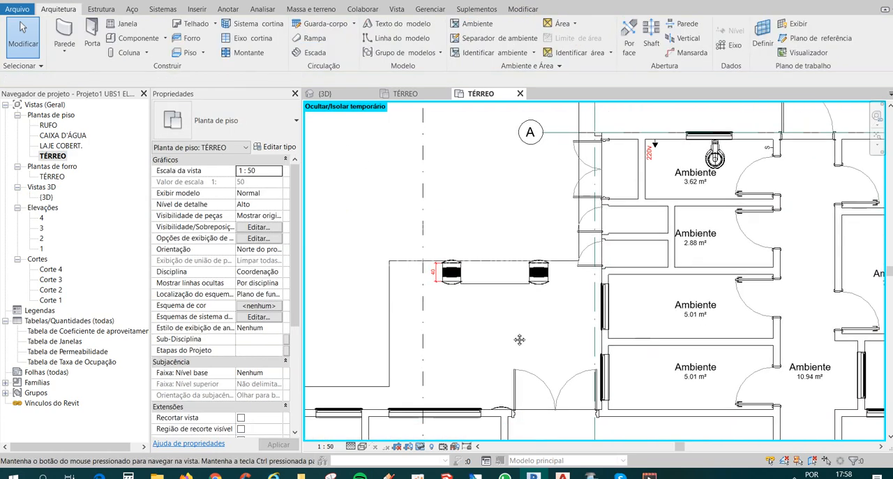
pyautogui.scroll(3, 447, 245)
pyautogui.click(419, 252)
pyautogui.press('Delete')
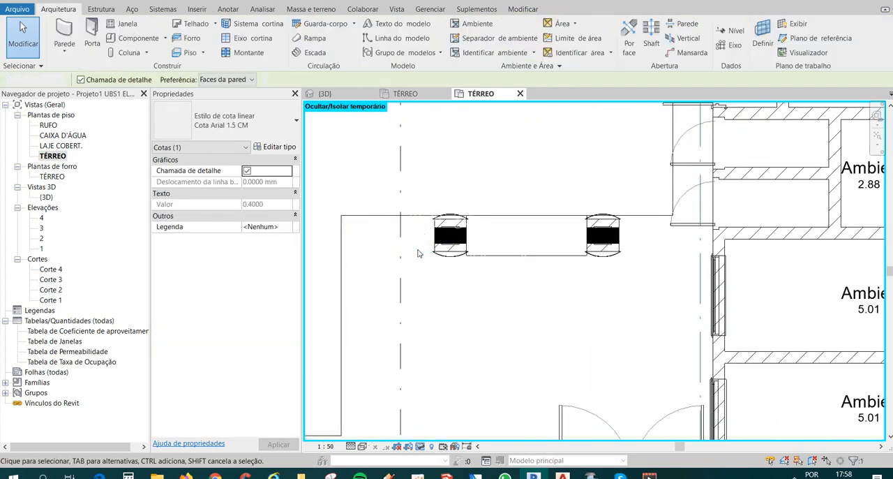
# Inspect the wall lights on both bench columns and the surrounding building exterior in the 3D view.
pyautogui.scroll(-2, 419, 249)
pyautogui.scroll(-2, 419, 250)
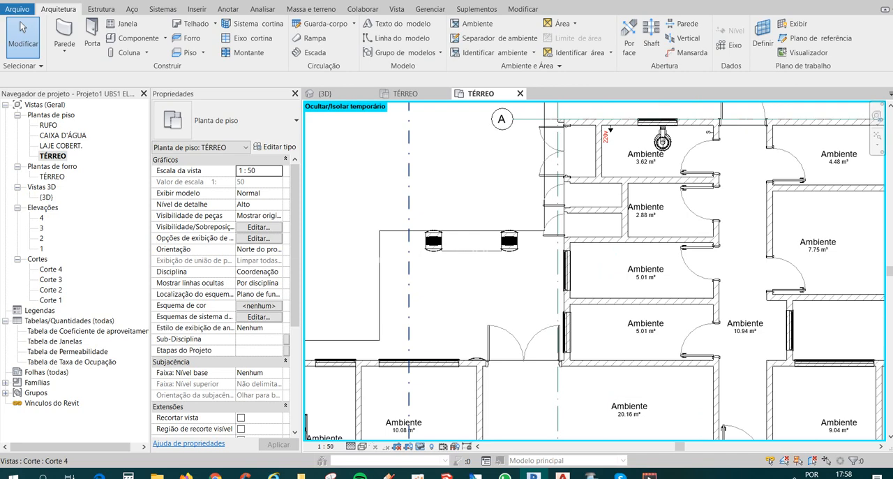
pyautogui.click(215, 1)
pyautogui.keyDown('shift'); pyautogui.moveTo(504, 289); pyautogui.dragTo(520, 279, button='middle'); pyautogui.keyUp('shift')
pyautogui.click(616, 212)
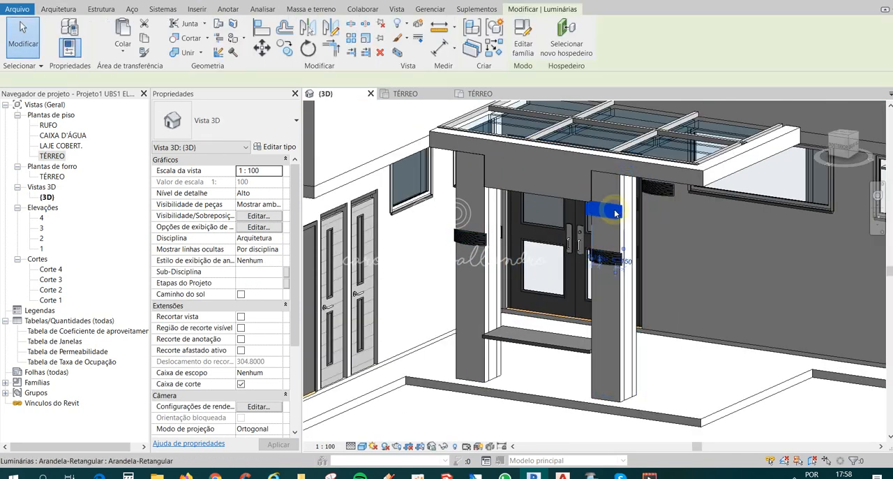
pyautogui.press('Escape')
pyautogui.scroll(-2, 463, 239)
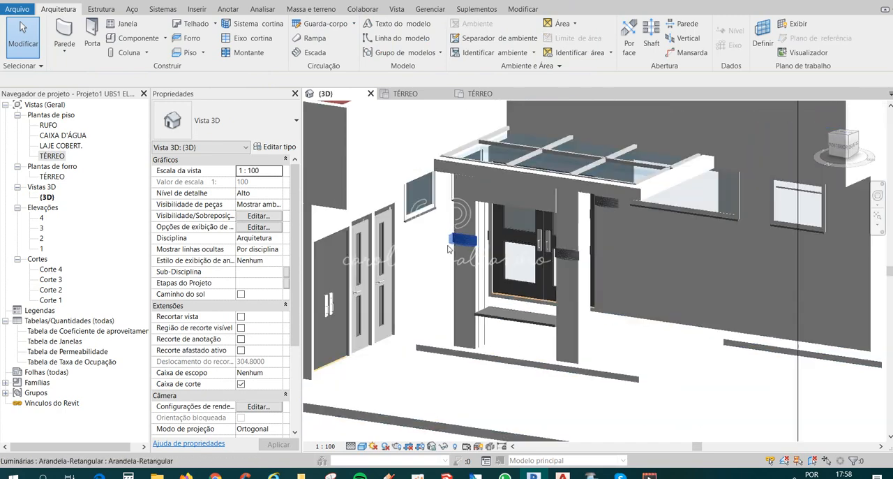
pyautogui.scroll(-2, 522, 294)
pyautogui.keyDown('shift'); pyautogui.moveTo(617, 339); pyautogui.dragTo(504, 287, button='middle'); pyautogui.keyUp('shift')
pyautogui.scroll(2, 558, 269)
pyautogui.click(550, 247)
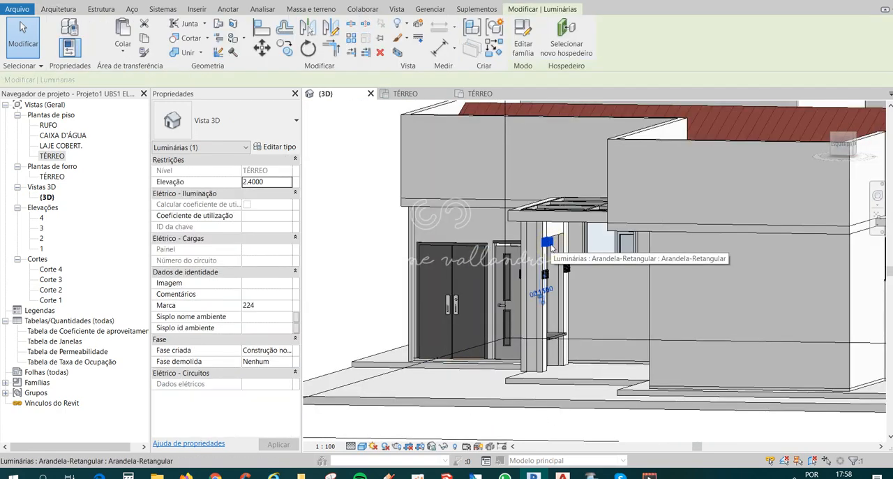
pyautogui.press('Escape')
pyautogui.keyDown('shift'); pyautogui.moveTo(398, 347); pyautogui.dragTo(590, 413, button='middle'); pyautogui.keyUp('shift')
pyautogui.scroll(-2, 575, 361)
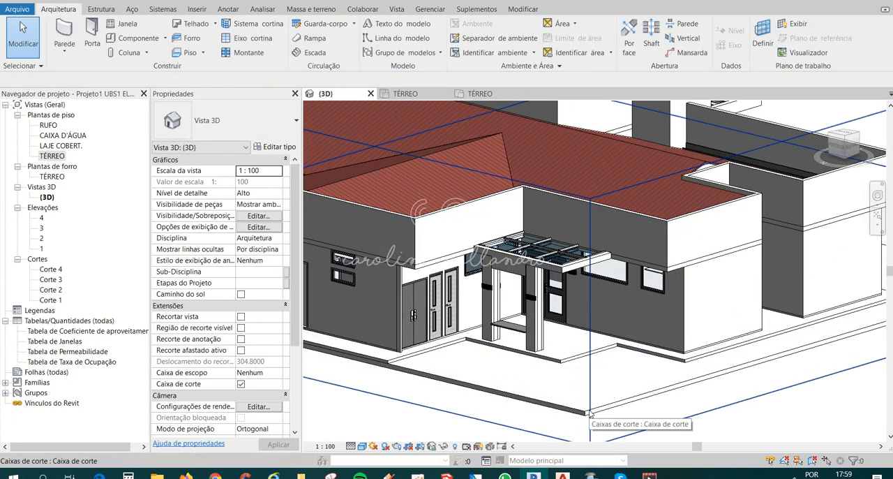
pyautogui.scroll(-3, 548, 289)
pyautogui.keyDown('shift'); pyautogui.moveTo(548, 289); pyautogui.dragTo(561, 330, button='middle'); pyautogui.keyUp('shift')
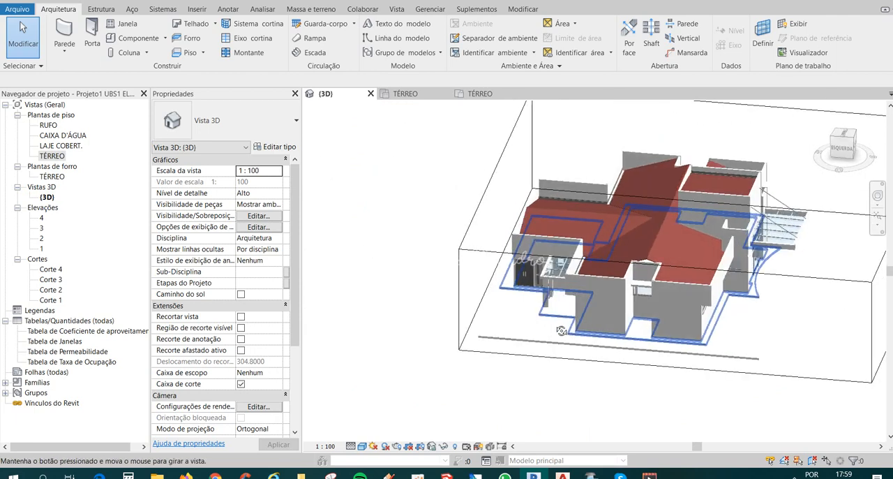
# Review the TÉRREO floor plan, and examine the TÉRREO ceiling plan's luminaire layout and view properties.
pyautogui.doubleClick(52, 156)
pyautogui.scroll(-4, 531, 312)
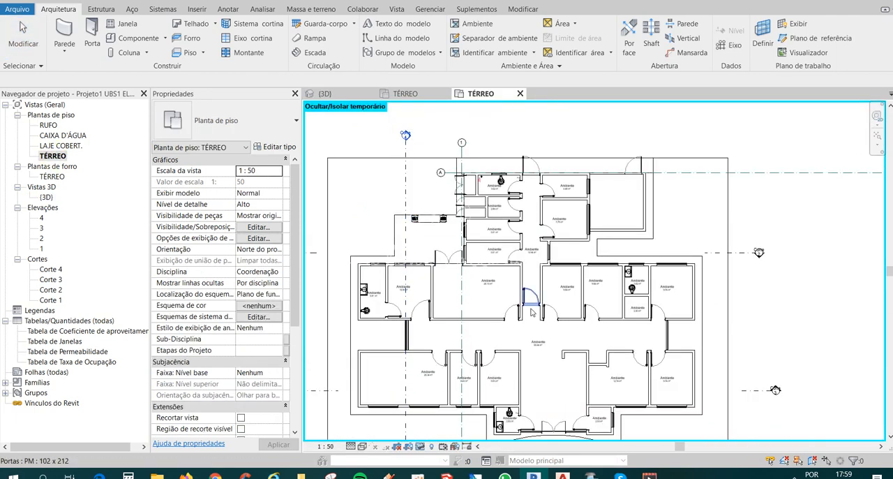
pyautogui.moveTo(532, 312); pyautogui.dragTo(522, 262, button='middle')
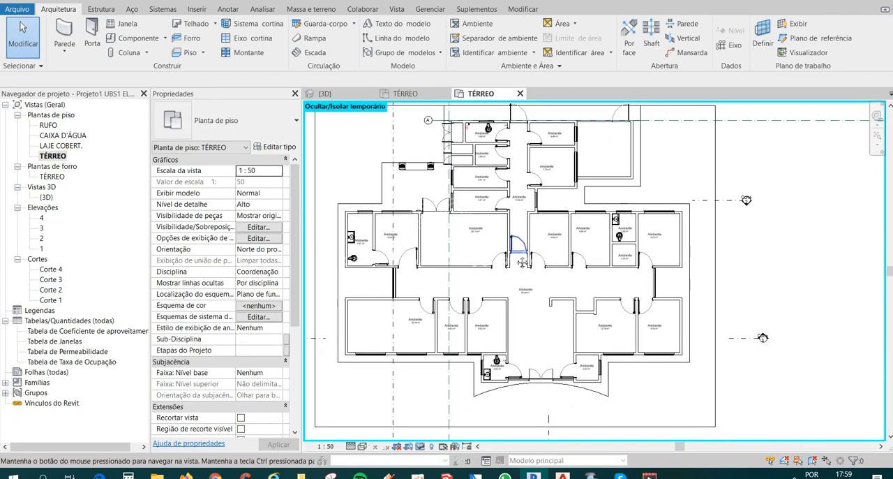
pyautogui.doubleClick(51, 177)
pyautogui.scroll(5, 444, 228)
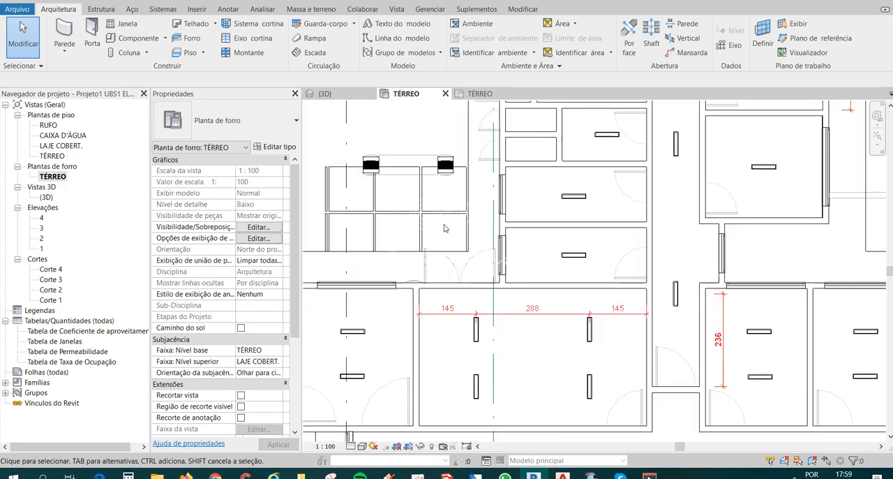
pyautogui.scroll(-3, 382, 166)
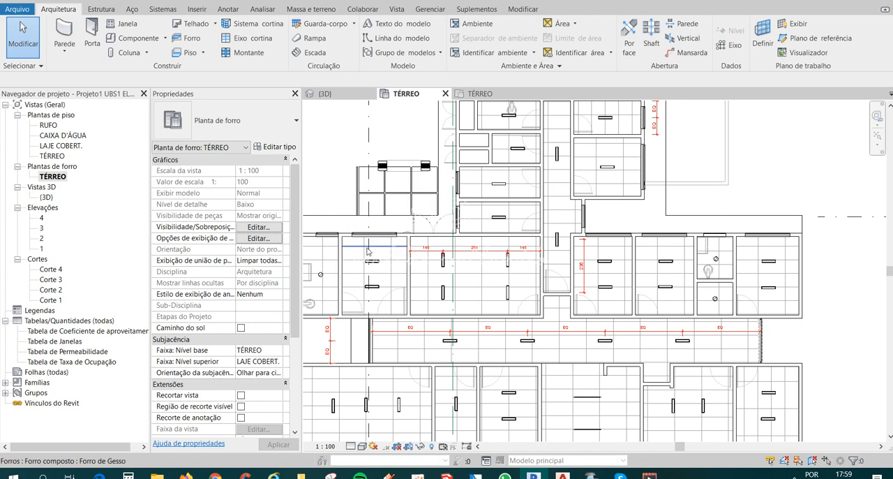
pyautogui.moveTo(296, 256); pyautogui.dragTo(301, 334)
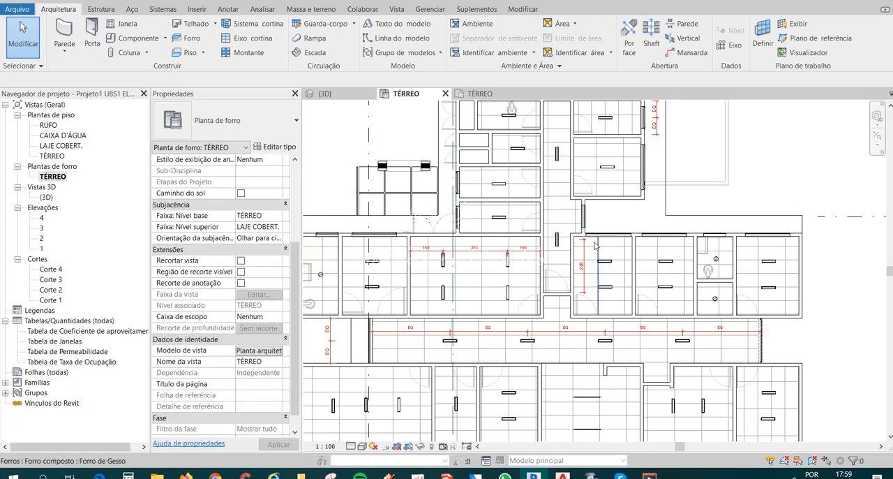
pyautogui.scroll(-3, 466, 200)
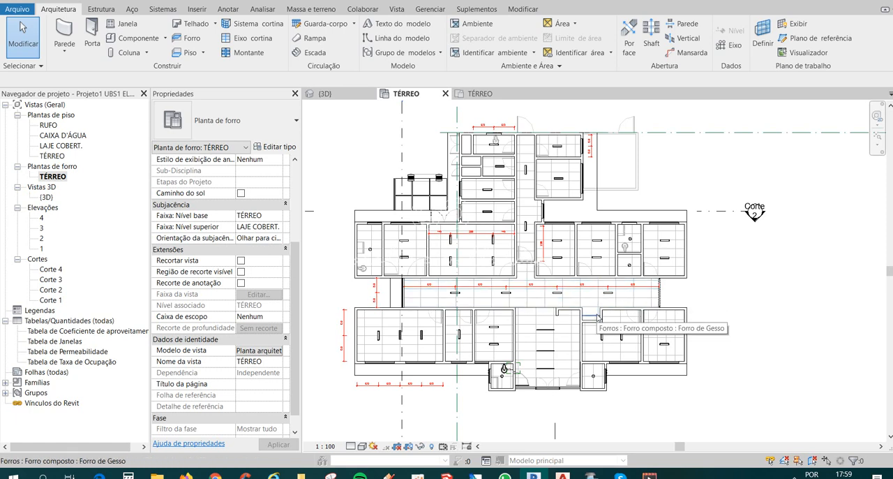
# Examine the properties of the fluorescent luminaire in the room beside reception and of the reception's uppermost 1200mm - 120V recessed strip luminaire.
pyautogui.scroll(3, 588, 320)
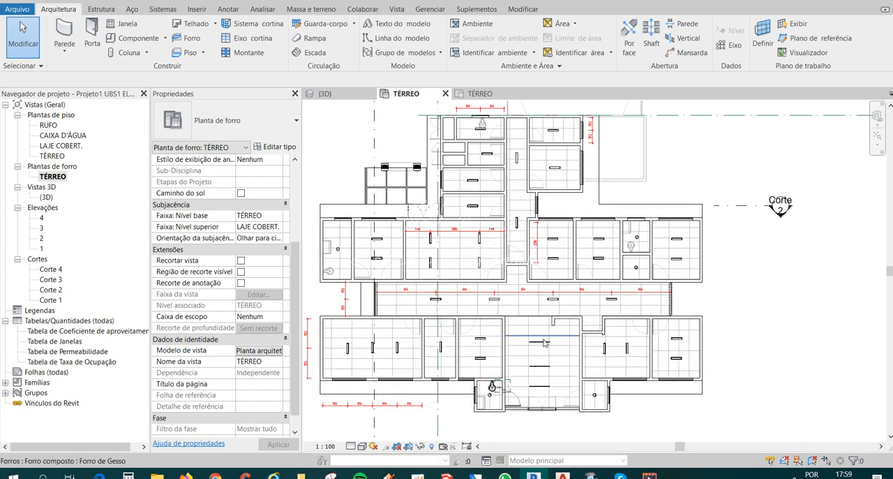
pyautogui.scroll(2, 545, 342)
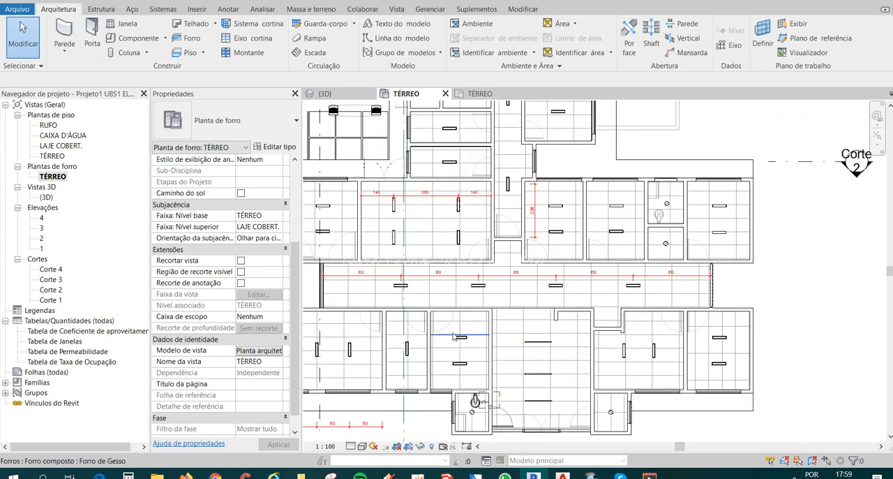
pyautogui.scroll(1, 527, 381)
pyautogui.moveTo(548, 386); pyautogui.dragTo(555, 352, button='middle')
pyautogui.moveTo(455, 308); pyautogui.dragTo(488, 320, button='middle')
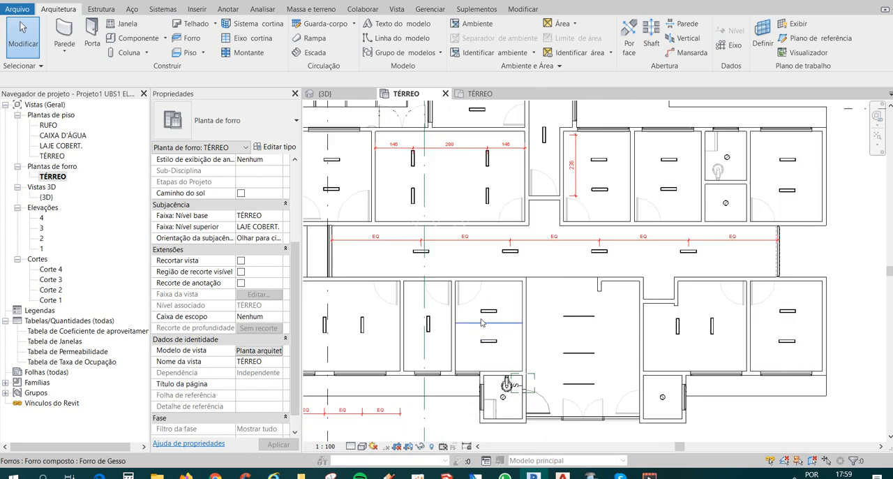
pyautogui.click(495, 314)
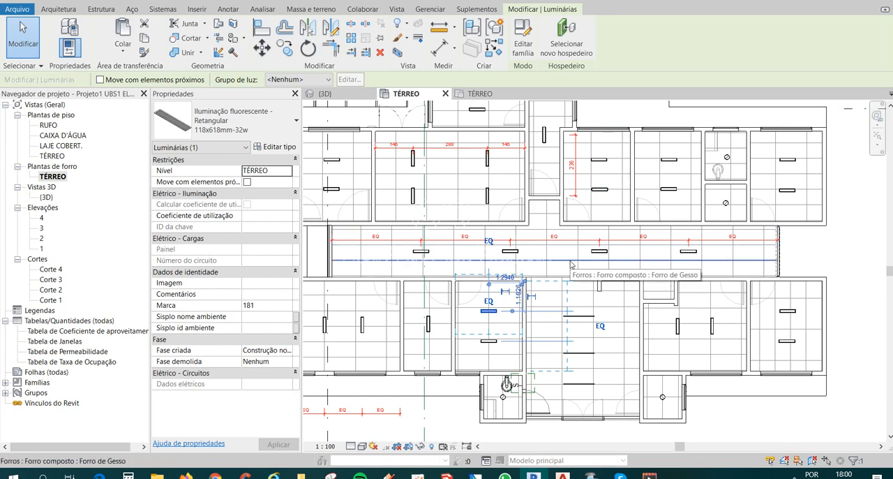
pyautogui.press('Escape')
pyautogui.click(584, 316)
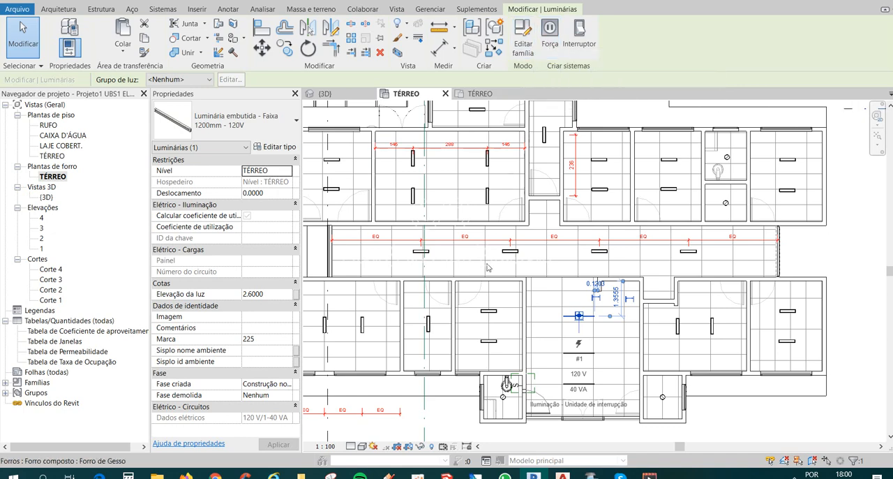
pyautogui.scroll(-1, 545, 299)
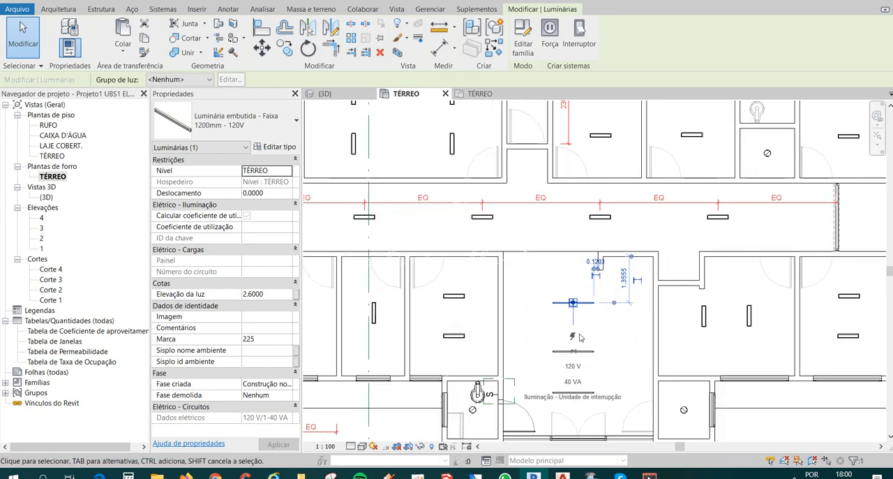
pyautogui.scroll(2, 576, 307)
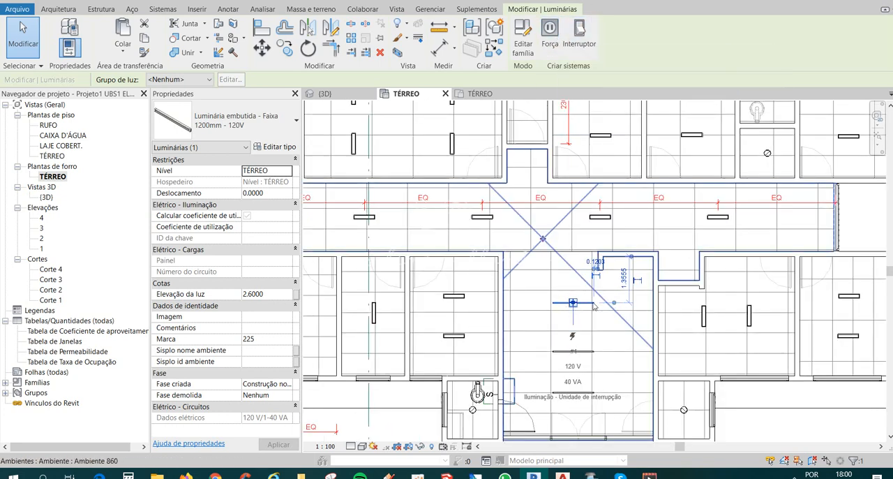
pyautogui.press('Escape')
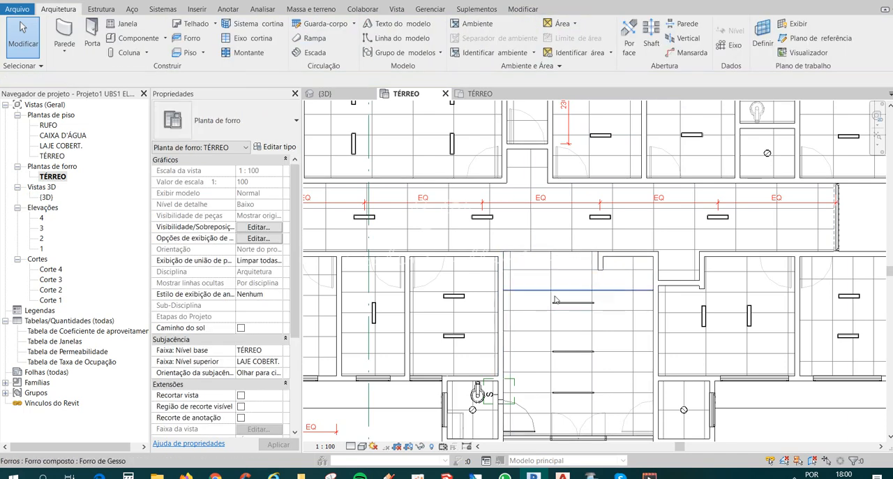
pyautogui.click(573, 303)
pyautogui.press('Escape')
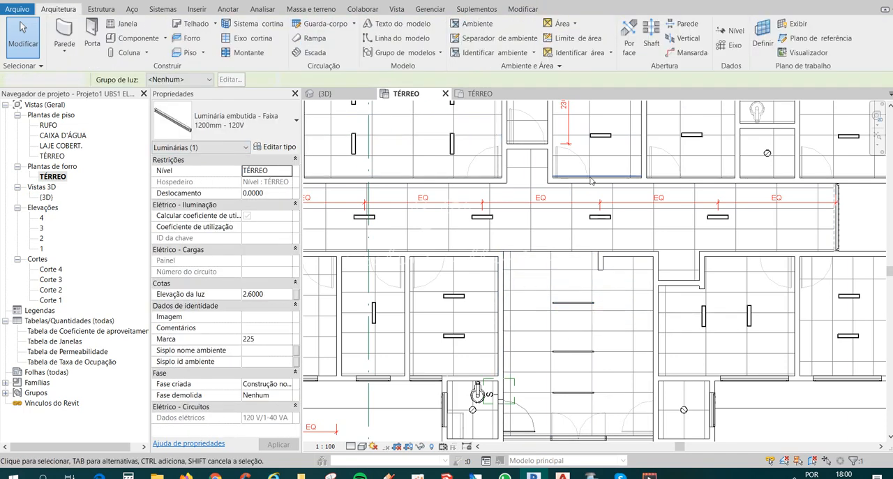
# Review the reception strip luminaire's circuit data and the luminaire layout of the corridor and surrounding rooms on the TÉRREO ceiling plan.
pyautogui.scroll(-4, 617, 233)
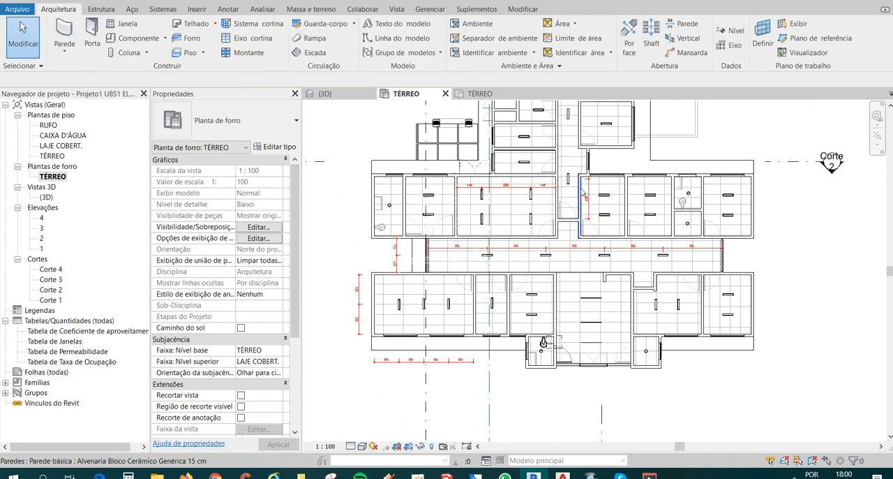
pyautogui.scroll(1, 605, 346)
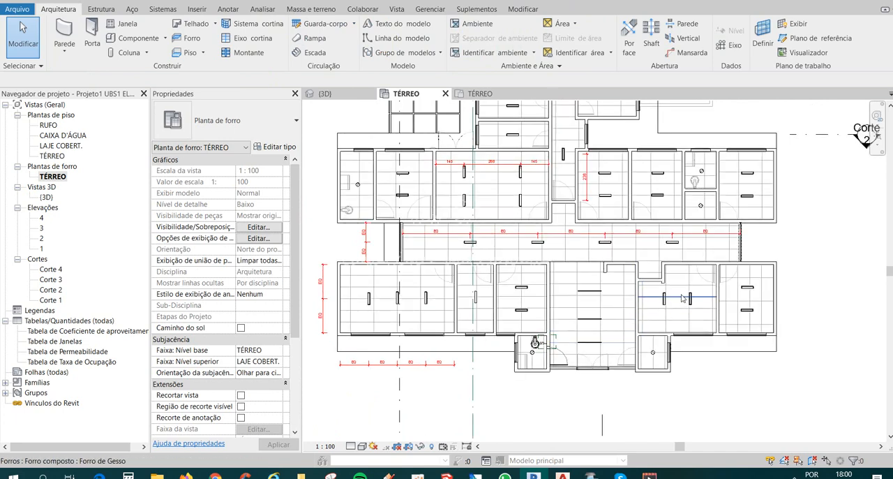
pyautogui.moveTo(676, 301); pyautogui.dragTo(649, 353, button='middle')
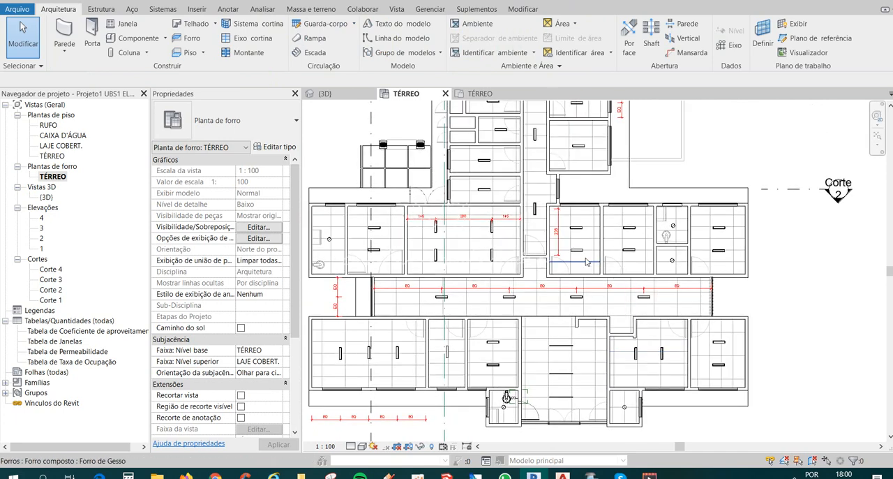
pyautogui.scroll(3, 587, 386)
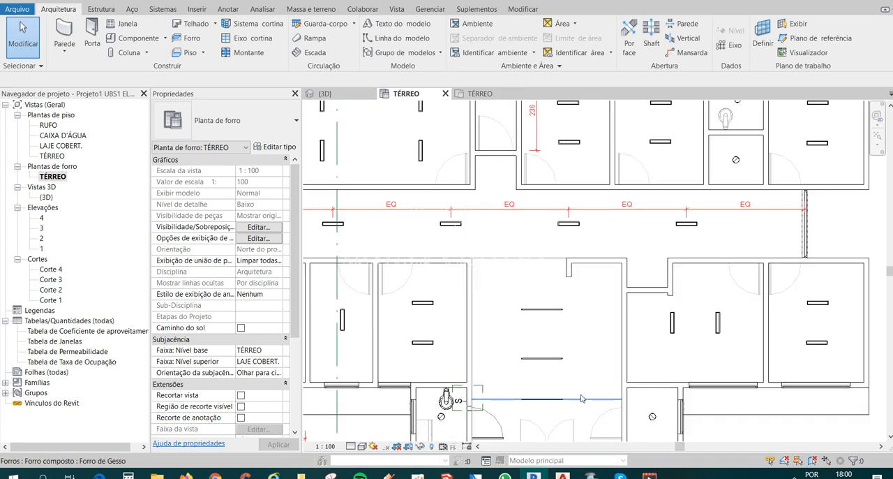
pyautogui.click(537, 311)
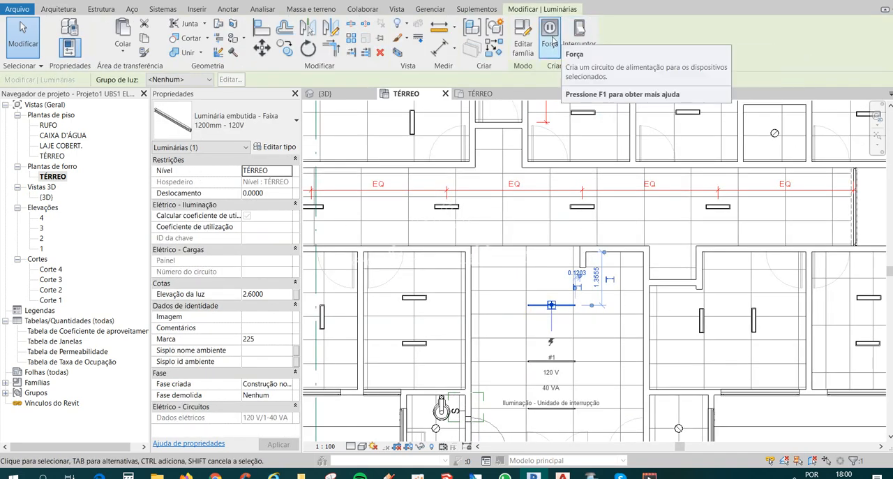
pyautogui.scroll(-2, 544, 272)
pyautogui.moveTo(562, 364); pyautogui.dragTo(573, 367, button='middle')
pyautogui.scroll(-2, 572, 368)
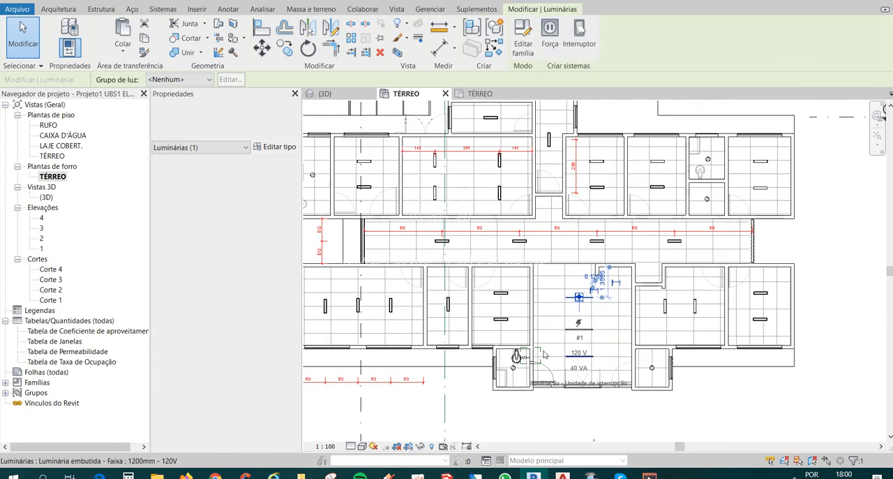
pyautogui.scroll(3, 500, 308)
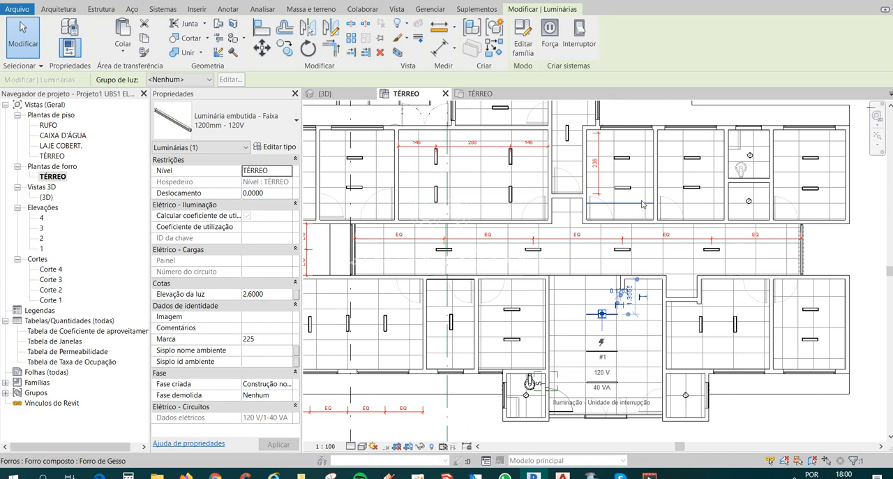
pyautogui.scroll(-1, 643, 283)
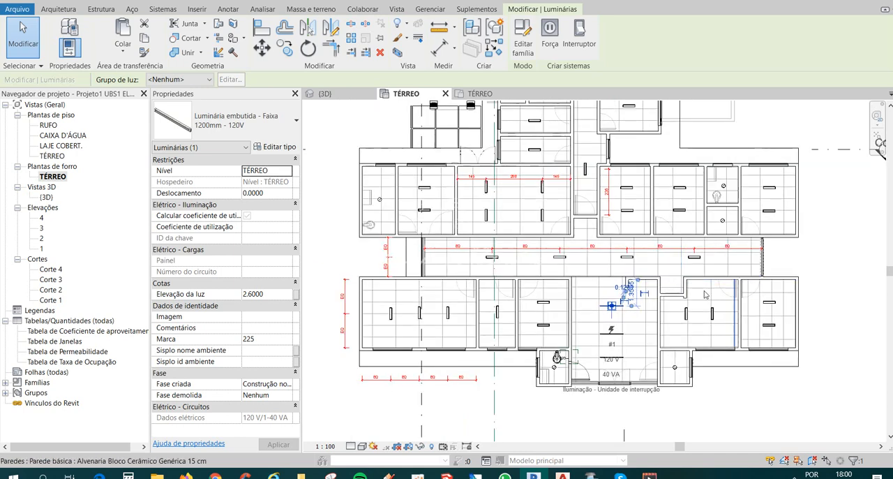
pyautogui.scroll(1, 686, 272)
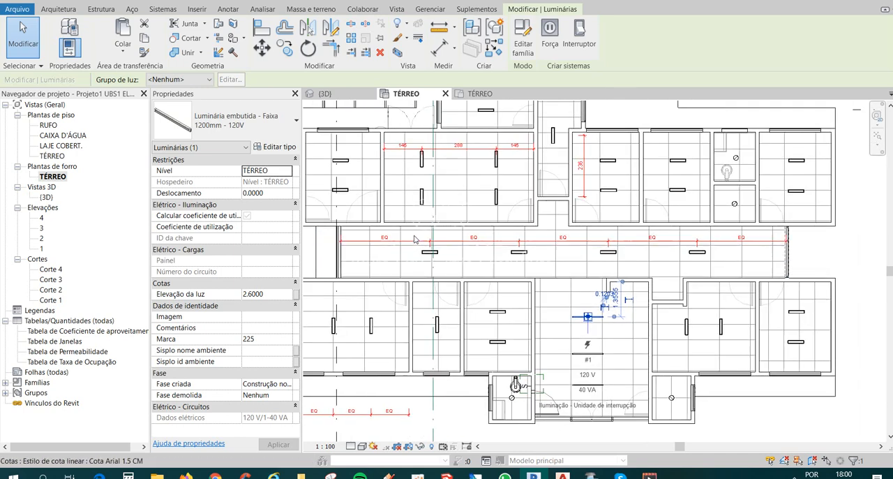
pyautogui.scroll(1, 413, 239)
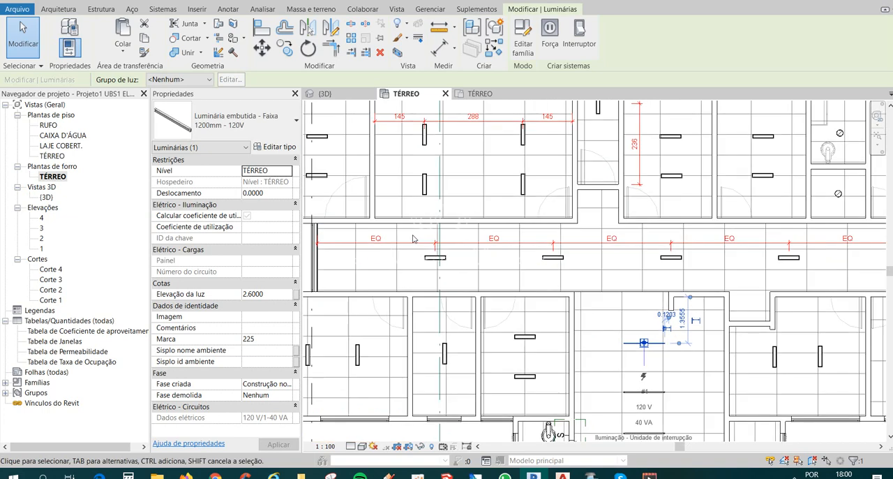
pyautogui.scroll(-1, 413, 239)
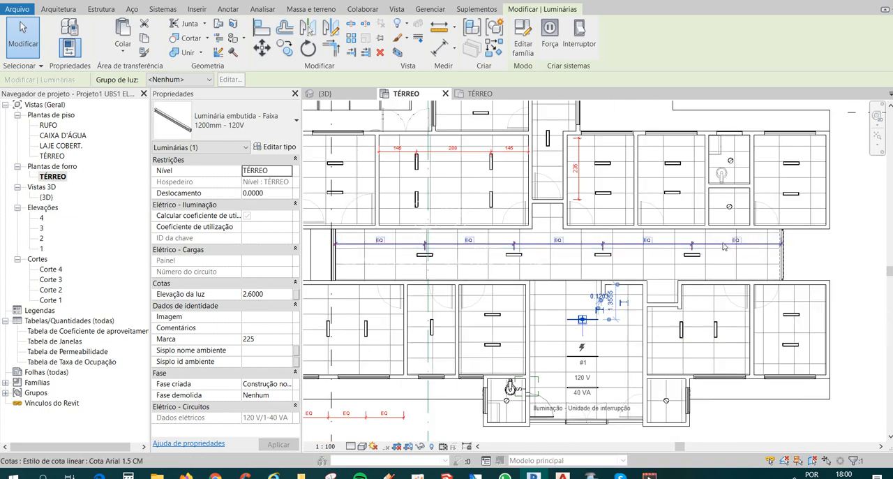
# Delete the corridor's EQ dimension string, leaving its elements constrained, and delete the corridor's four rectangular luminaires.
pyautogui.click(724, 245)
pyautogui.press('Delete')
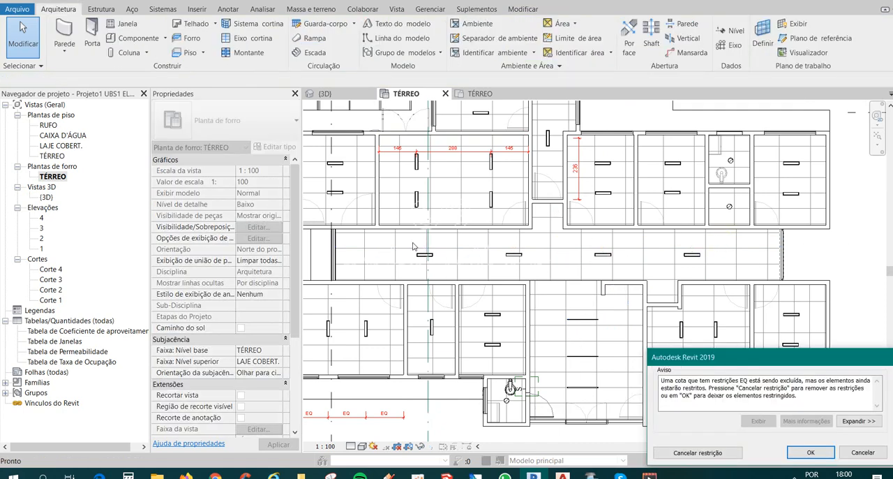
pyautogui.click(825, 450)
pyautogui.moveTo(406, 240); pyautogui.dragTo(743, 280)
pyautogui.press('Delete')
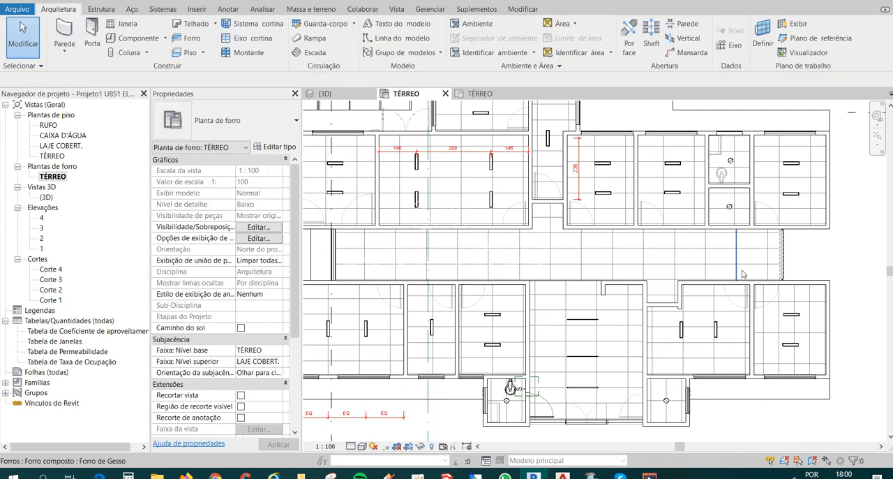
# Reset the temporary hide/isolate in the TÉRREO floor plan and check the electrical drawing's luminaires around the corridor and reception.
pyautogui.moveTo(511, 388); pyautogui.dragTo(547, 361, button='middle')
pyautogui.scroll(-1, 625, 337)
pyautogui.moveTo(625, 337); pyautogui.dragTo(547, 302, button='middle')
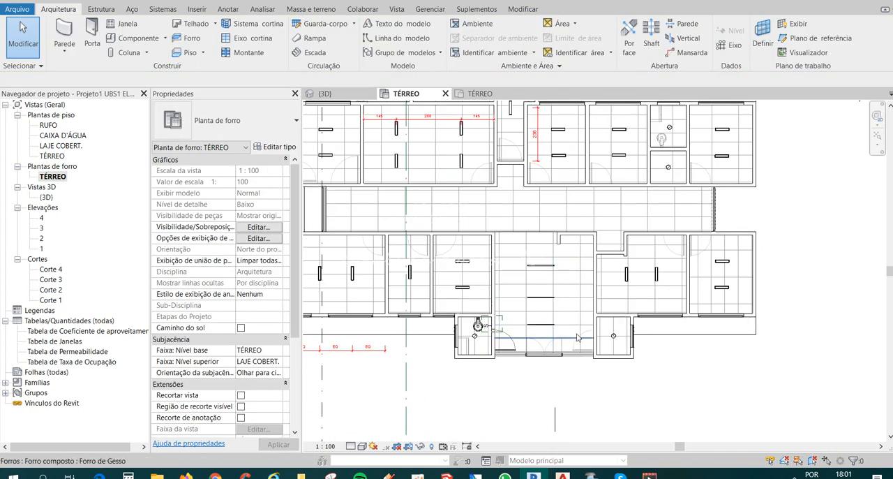
pyautogui.scroll(1, 548, 331)
pyautogui.moveTo(609, 322); pyautogui.dragTo(561, 335, button='middle')
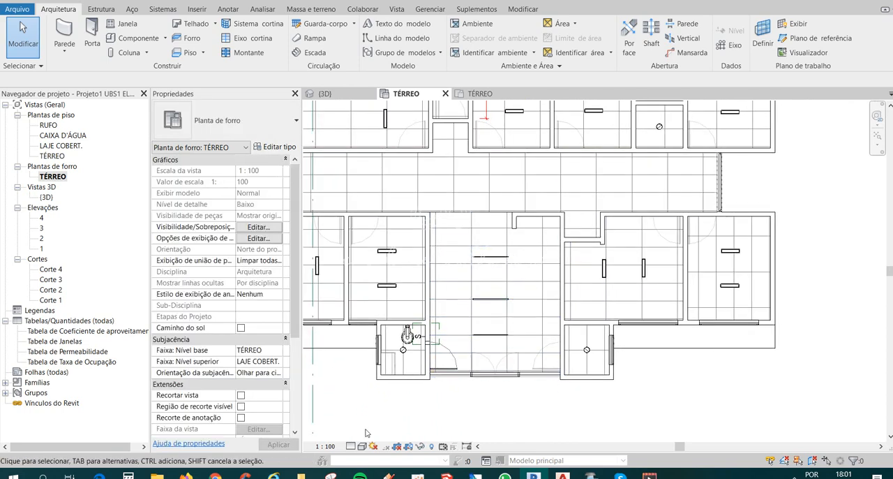
pyautogui.doubleClick(51, 156)
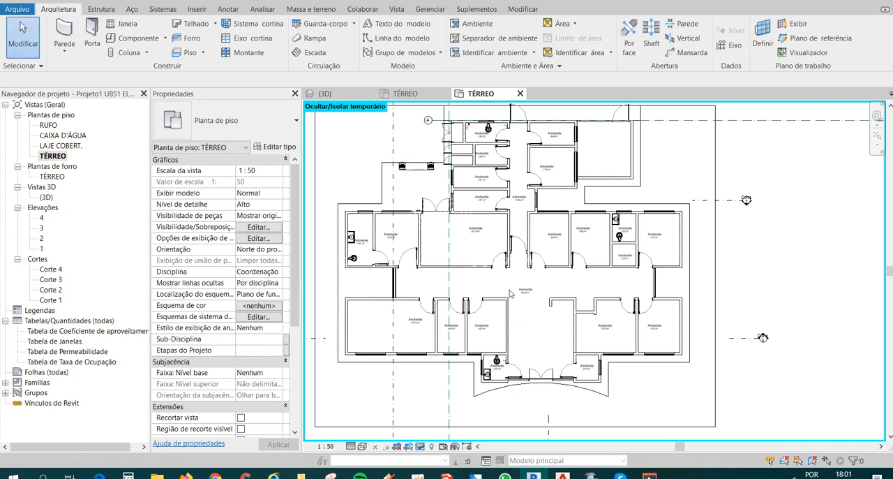
pyautogui.press('h')
pyautogui.press('r')
pyautogui.scroll(3, 555, 370)
pyautogui.scroll(1, 555, 370)
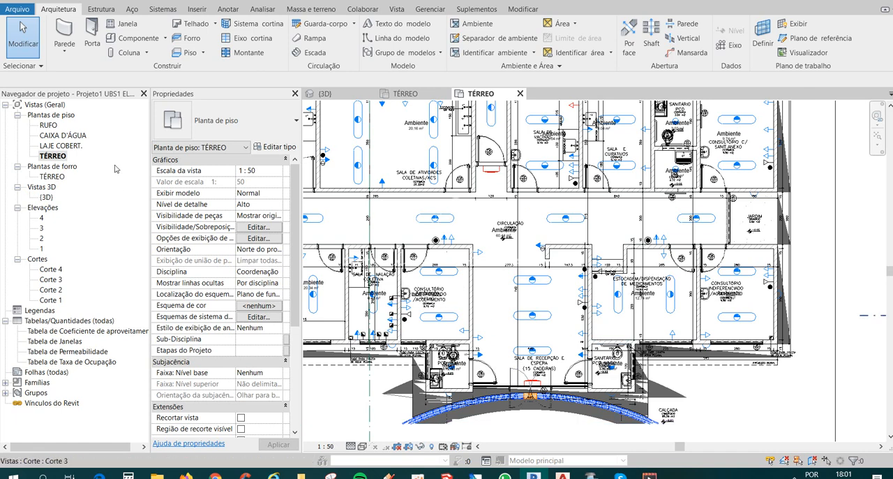
# In the TÉRREO ceiling plan, dimension the reception's middle strip luminaire between the side walls and set the two distances equal (EQ).
pyautogui.doubleClick(51, 176)
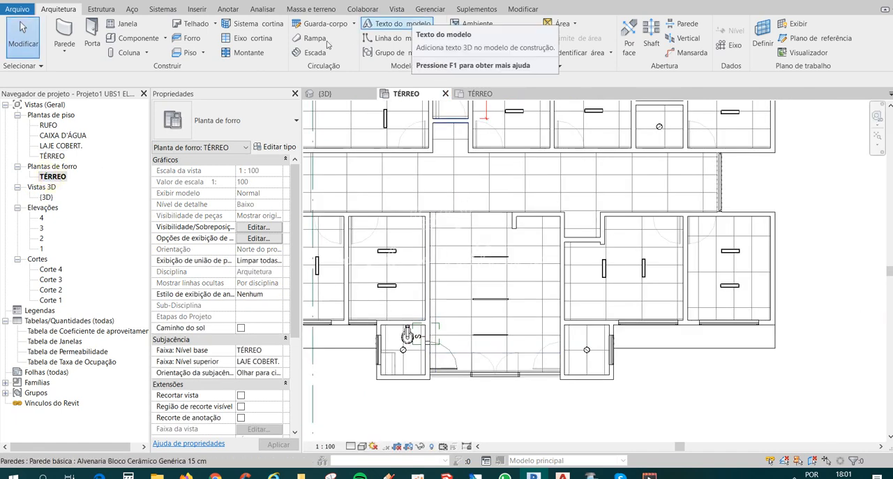
pyautogui.press('d')
pyautogui.press('i')
pyautogui.moveTo(497, 326); pyautogui.dragTo(490, 302, button='middle')
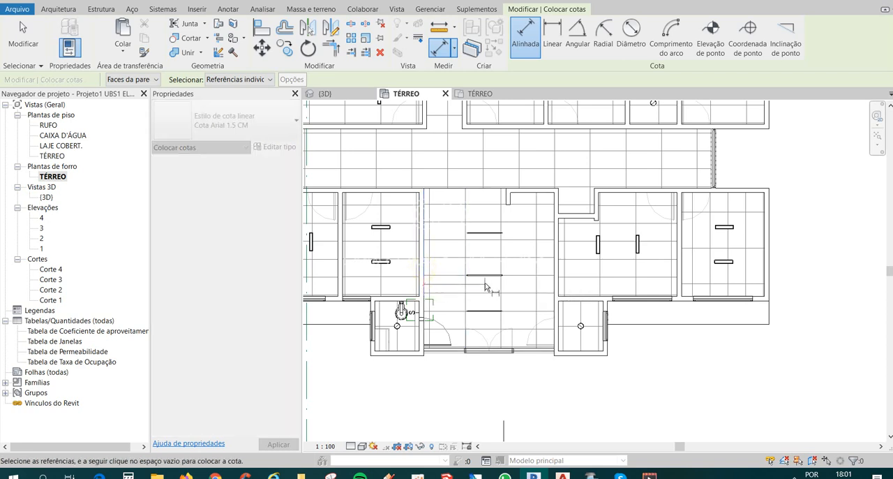
pyautogui.click(485, 275)
pyautogui.click(551, 285)
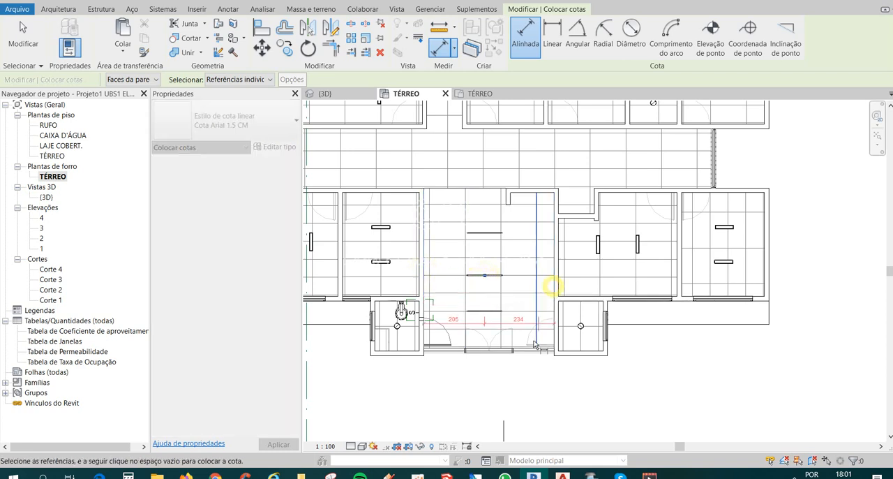
pyautogui.click(530, 389)
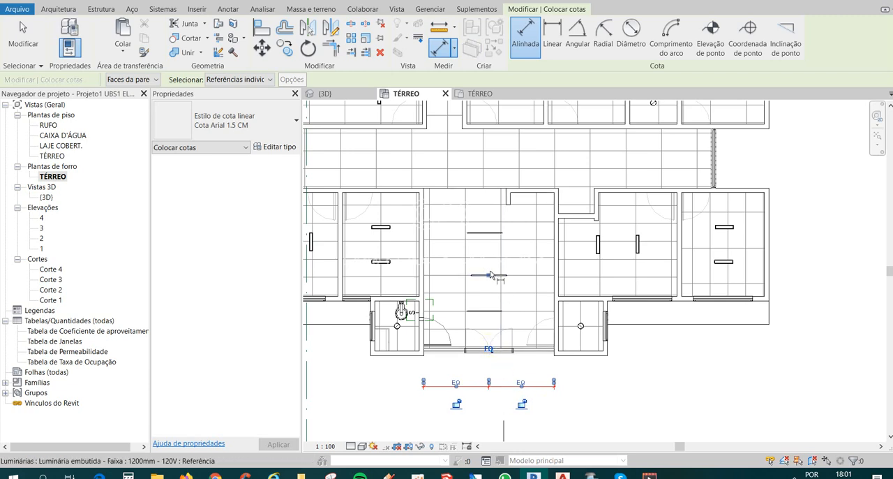
pyautogui.press('Escape')
pyautogui.press('Escape')
# Try to align the reception's uppermost strip luminaire with the centre of the middle one.
pyautogui.press('a')
pyautogui.press('l')
pyautogui.scroll(2, 487, 259)
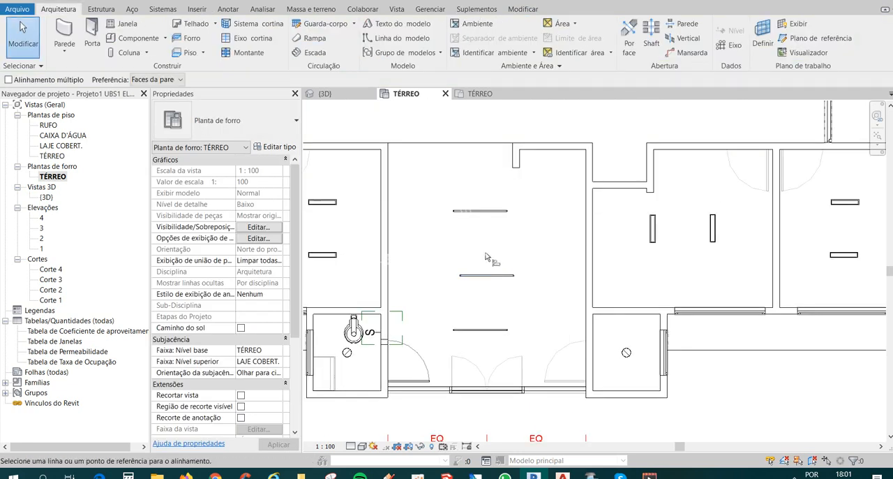
pyautogui.scroll(1, 483, 215)
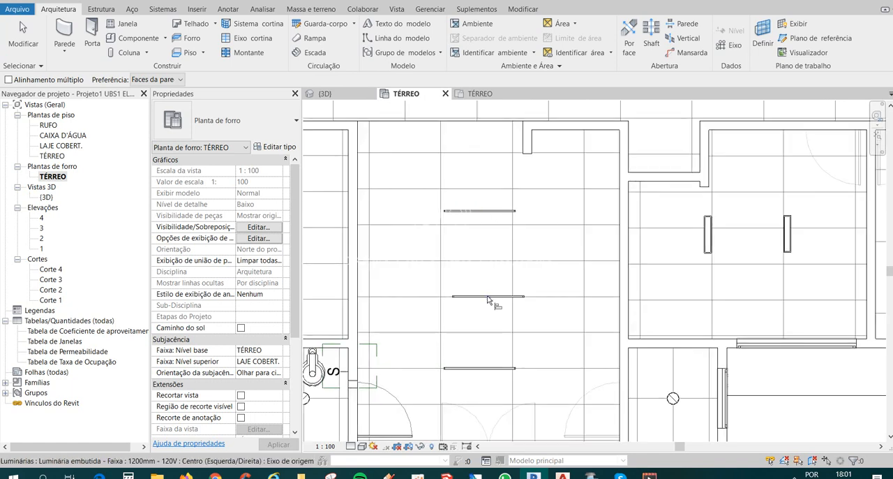
pyautogui.press('Escape')
pyautogui.press('a')
pyautogui.press('l')
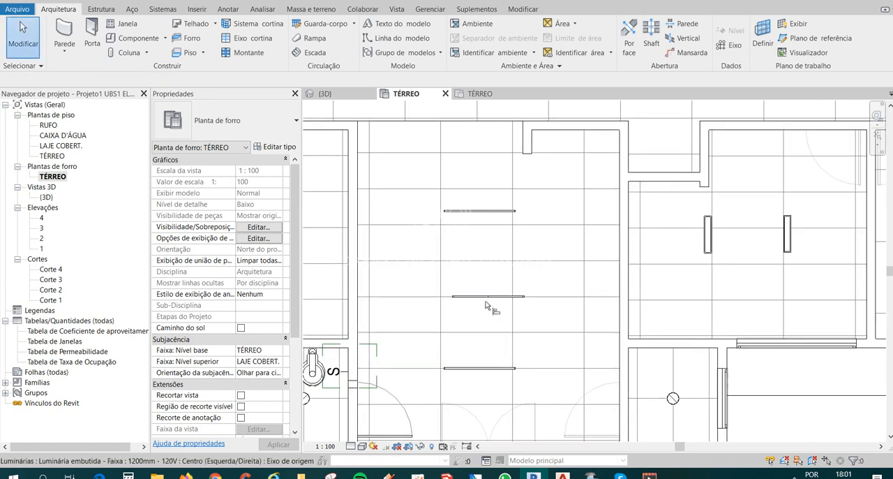
pyautogui.click(483, 212)
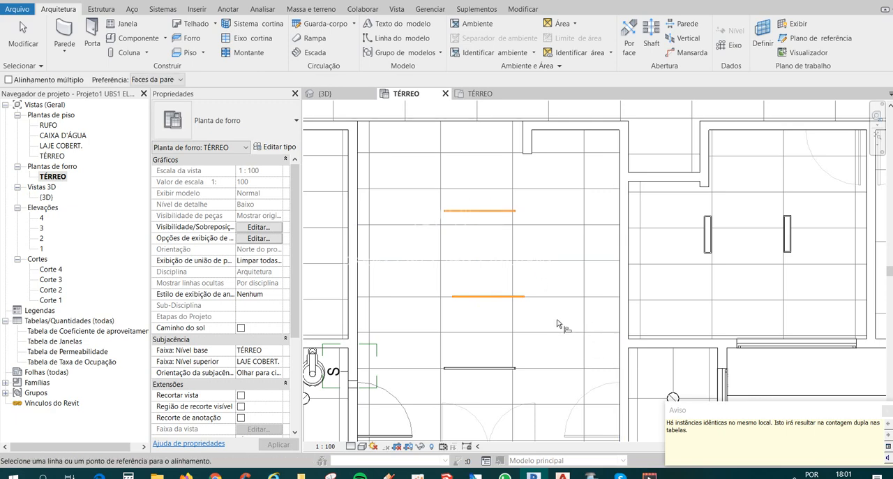
pyautogui.press('Escape')
pyautogui.press('Escape')
pyautogui.scroll(-1, 525, 286)
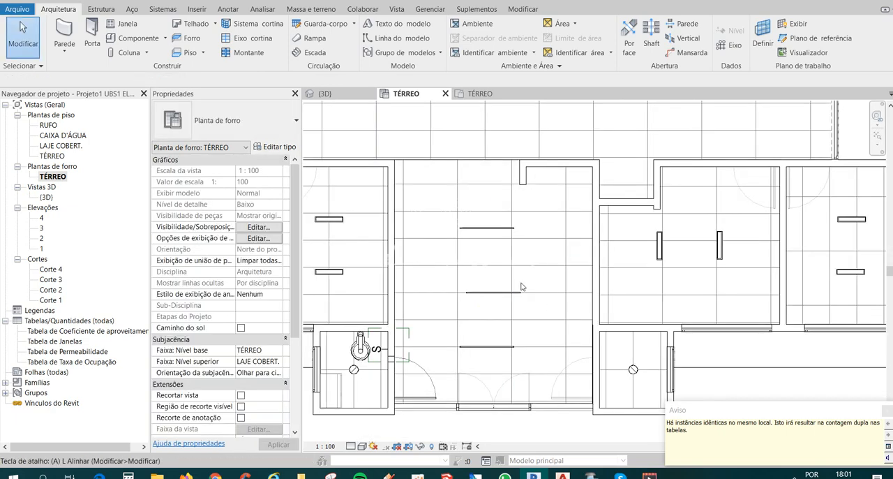
# Align the reception's uppermost and lowest strip luminaires with the centre of the middle one.
pyautogui.press('l')
pyautogui.scroll(1, 520, 292)
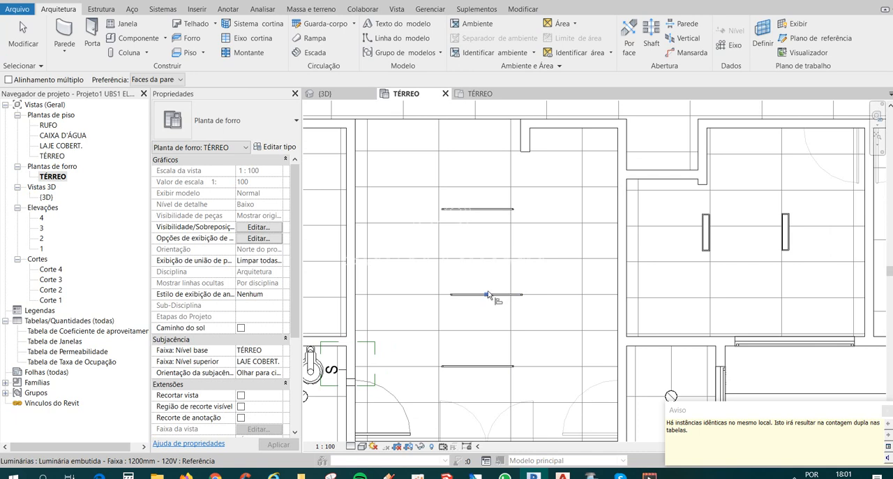
pyautogui.click(479, 210)
pyautogui.scroll(-2, 478, 244)
pyautogui.scroll(2, 480, 273)
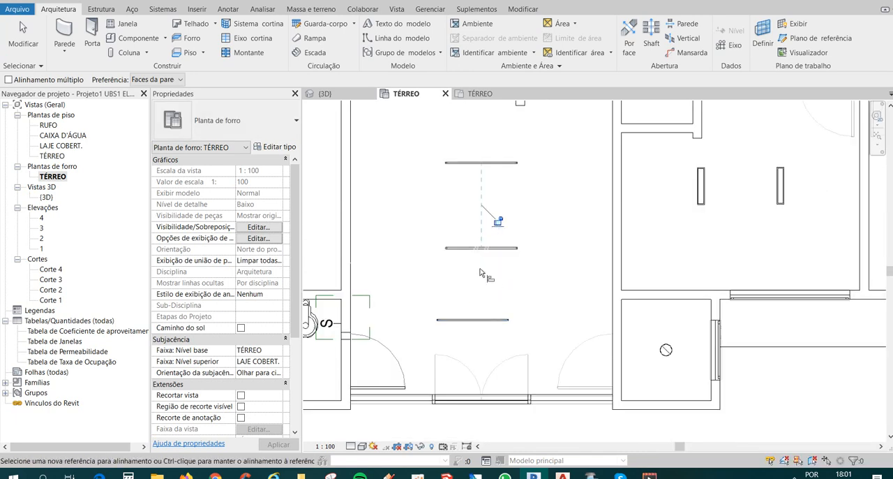
pyautogui.click(482, 249)
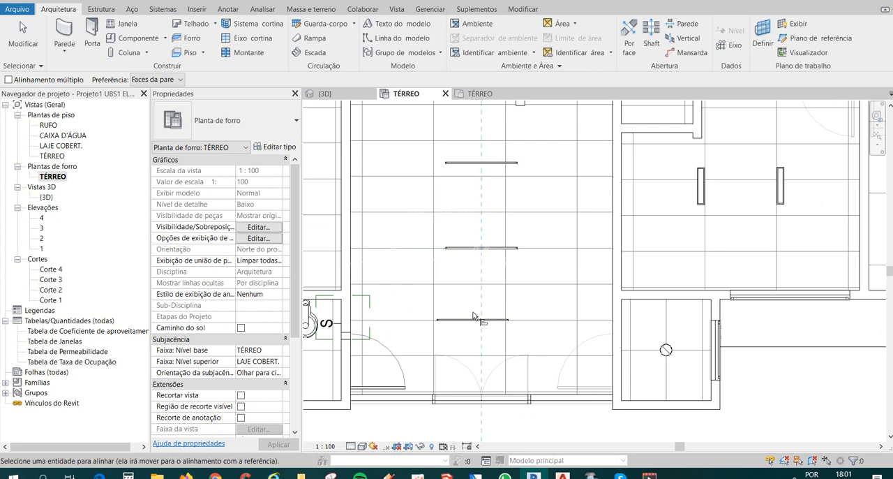
pyautogui.click(472, 321)
pyautogui.scroll(-2, 479, 279)
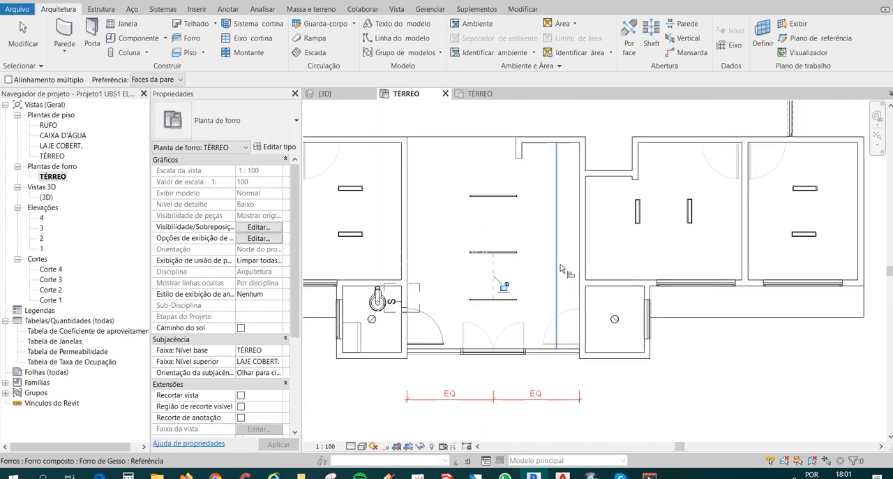
pyautogui.press('Escape')
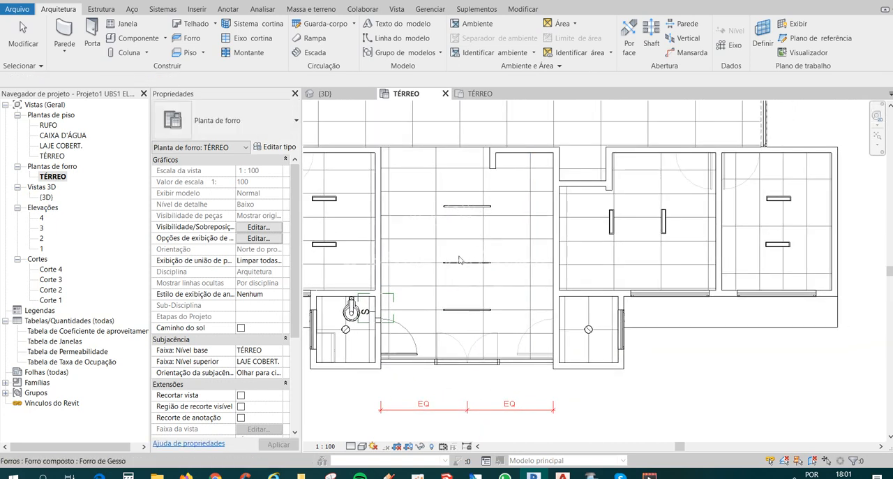
pyautogui.press('Escape')
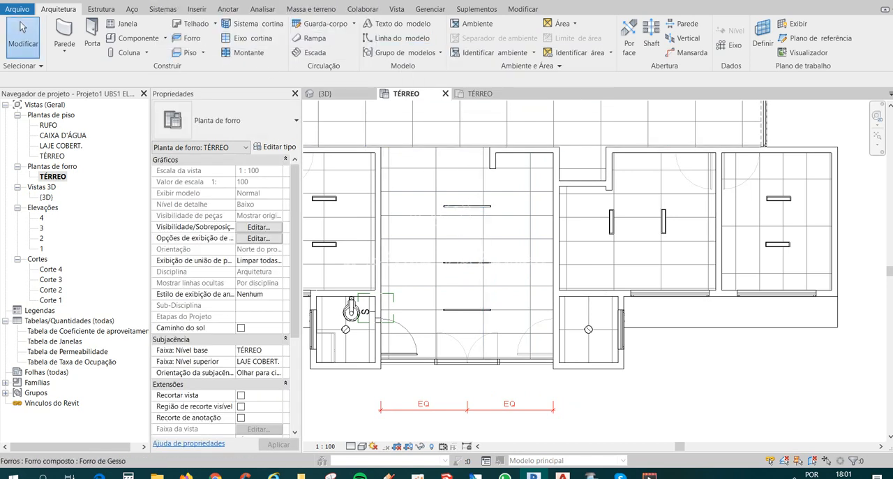
# Place a continuous dimension string from the reception's corridor-side wall through the three strip luminaires to the entrance's glazed panel.
pyautogui.press('d')
pyautogui.press('i')
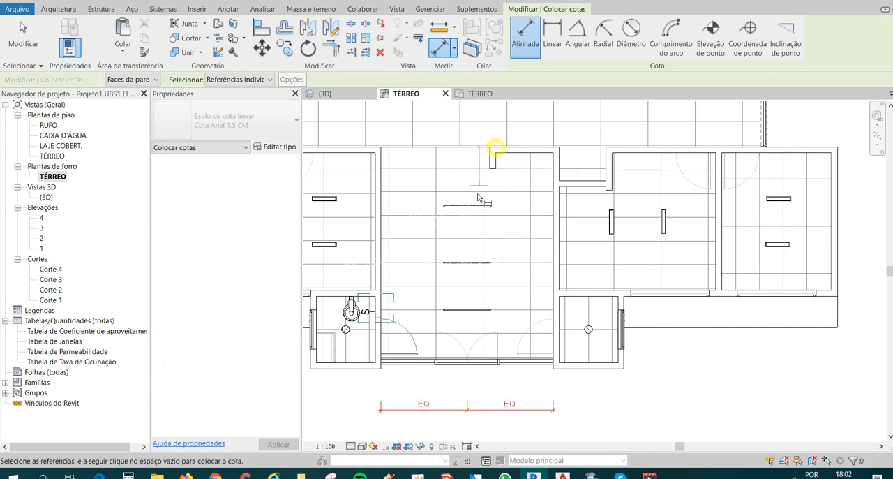
pyautogui.click(488, 148)
pyautogui.scroll(4, 469, 210)
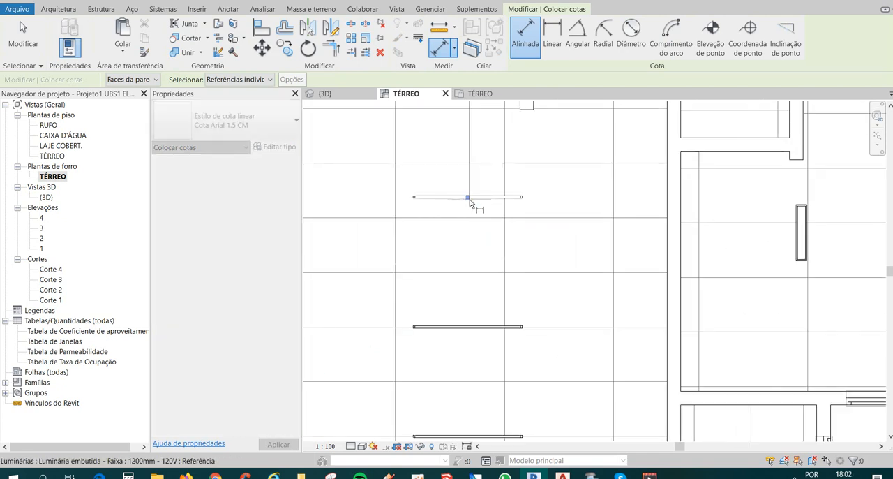
pyautogui.click(469, 199)
pyautogui.scroll(-2, 470, 199)
pyautogui.scroll(3, 470, 285)
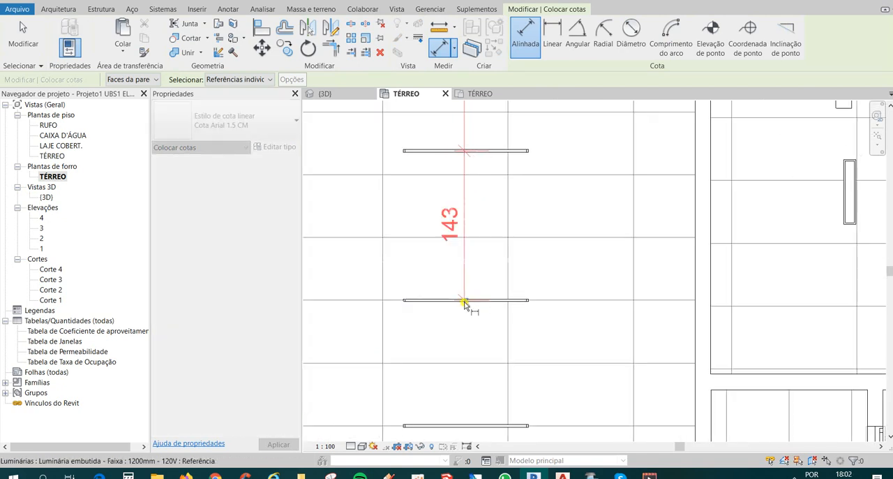
pyautogui.click(465, 302)
pyautogui.scroll(-2, 482, 302)
pyautogui.scroll(2, 472, 367)
pyautogui.click(472, 362)
pyautogui.scroll(-2, 496, 254)
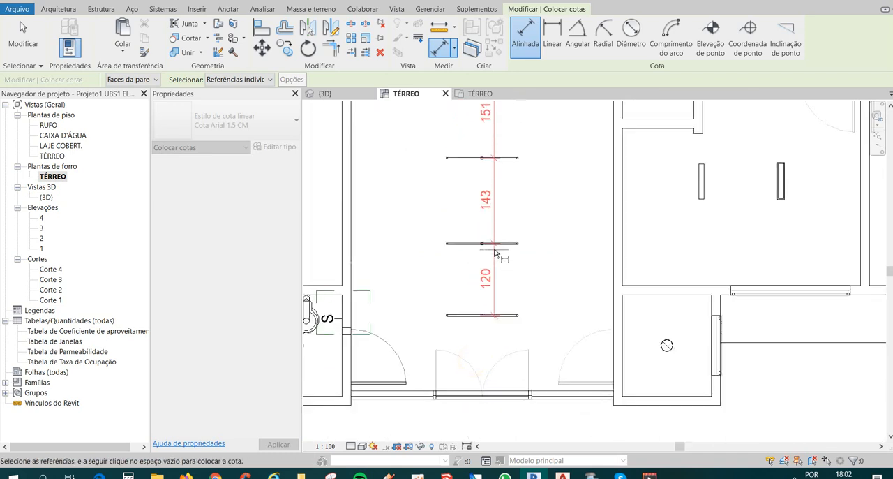
pyautogui.scroll(-3, 492, 314)
pyautogui.scroll(5, 488, 321)
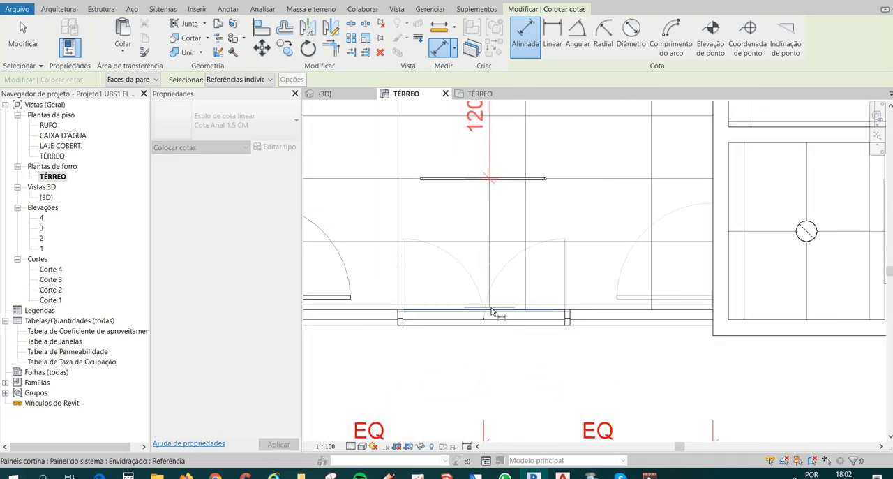
pyautogui.click(491, 311)
pyautogui.scroll(-3, 492, 311)
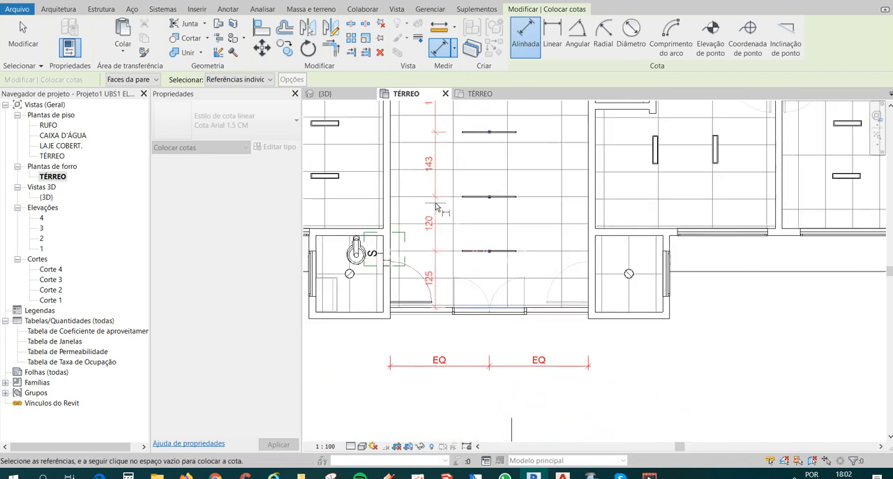
pyautogui.click(436, 206)
# Set the distances between the reception's walls and strip luminaires in the new dimension string equal (EQ).
pyautogui.moveTo(476, 212); pyautogui.dragTo(500, 266, button='middle')
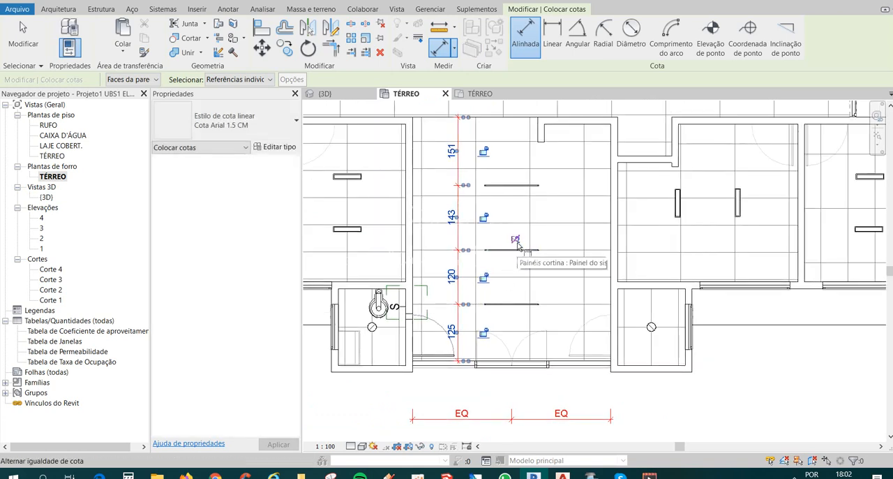
pyautogui.click(515, 241)
pyautogui.press('Escape')
pyautogui.press('Escape')
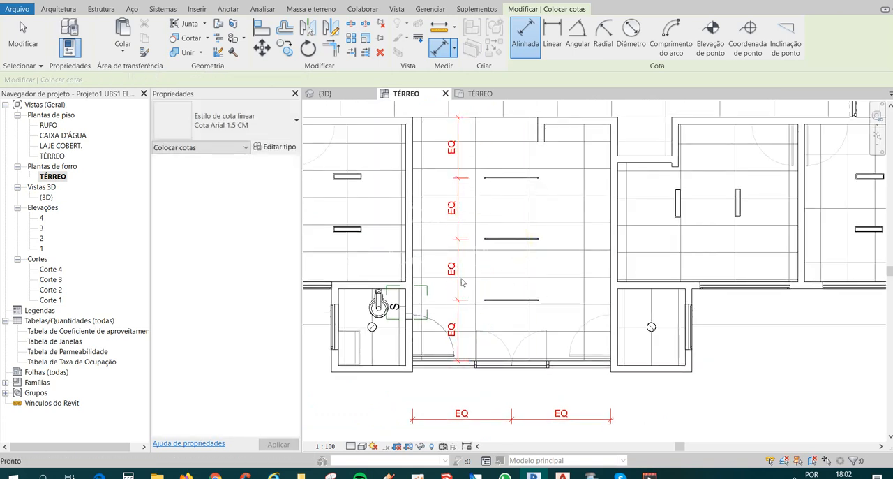
# Delete the reception's vertical and horizontal EQ dimension strings, leaving their elements constrained.
pyautogui.click(458, 268)
pyautogui.press('Delete')
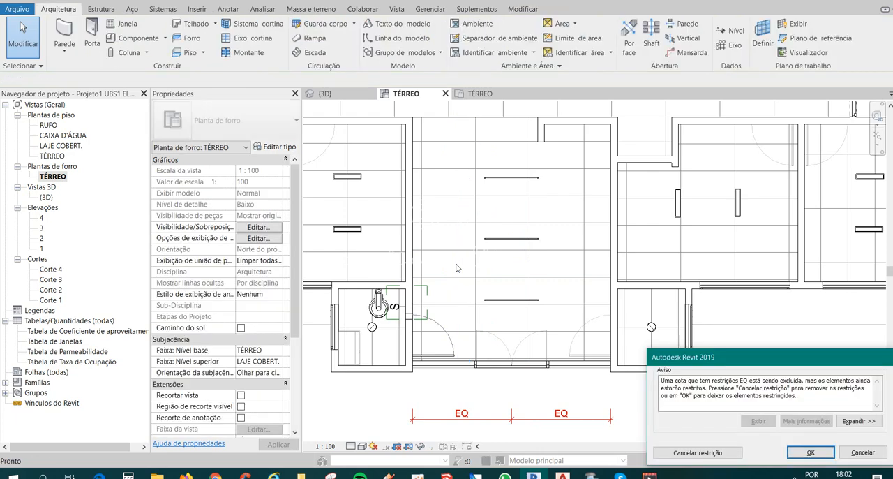
pyautogui.scroll(-2, 555, 253)
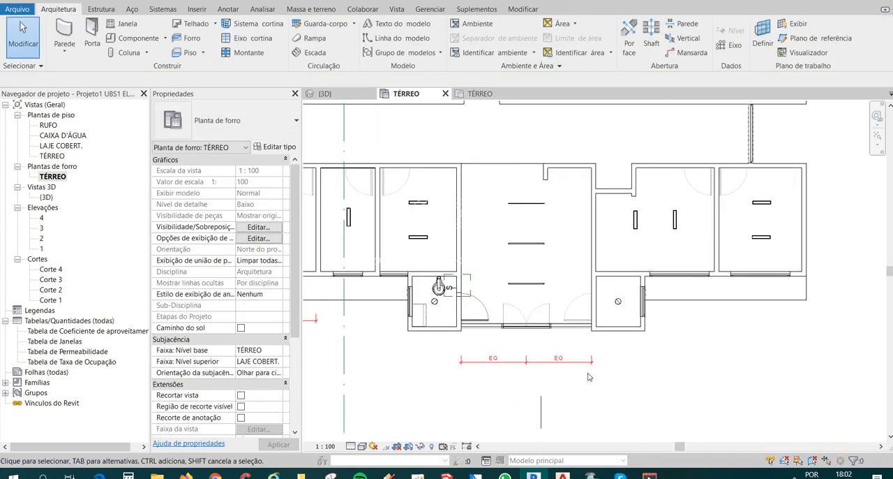
pyautogui.click(497, 360)
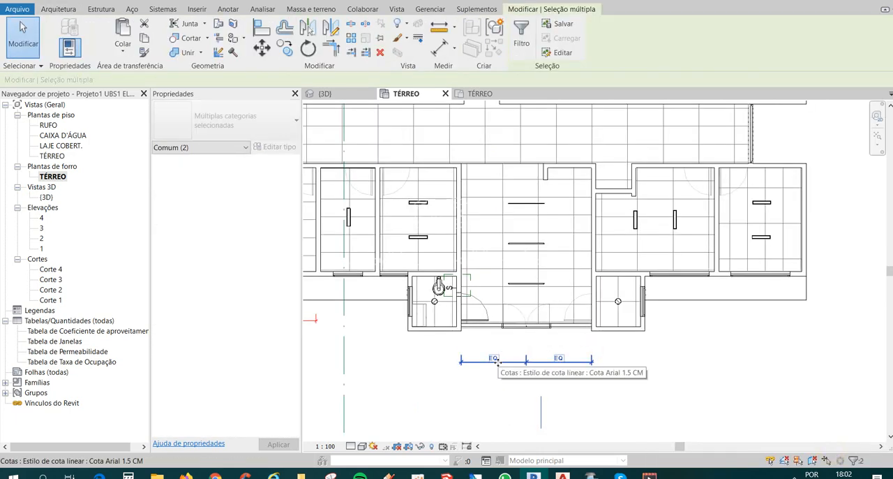
pyautogui.press('Delete')
pyautogui.click(562, 273)
pyautogui.scroll(-2, 564, 282)
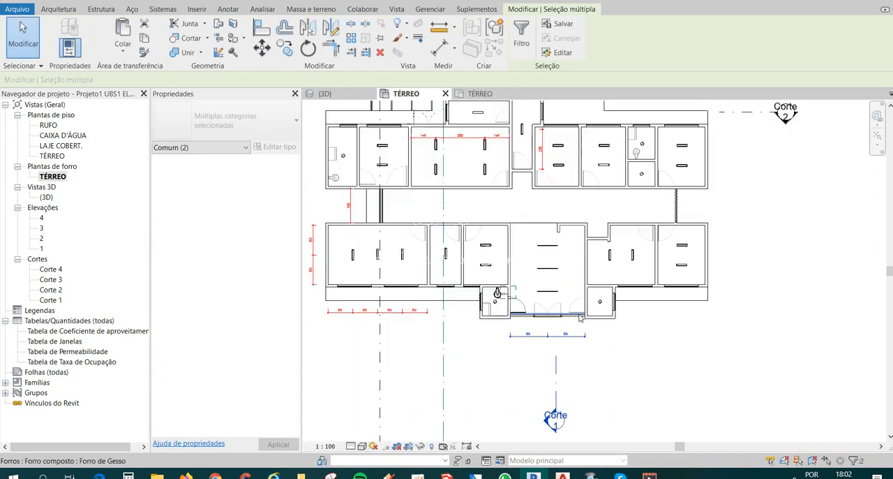
pyautogui.click(549, 343)
pyautogui.scroll(3, 548, 342)
pyautogui.click(537, 338)
pyautogui.click(537, 338)
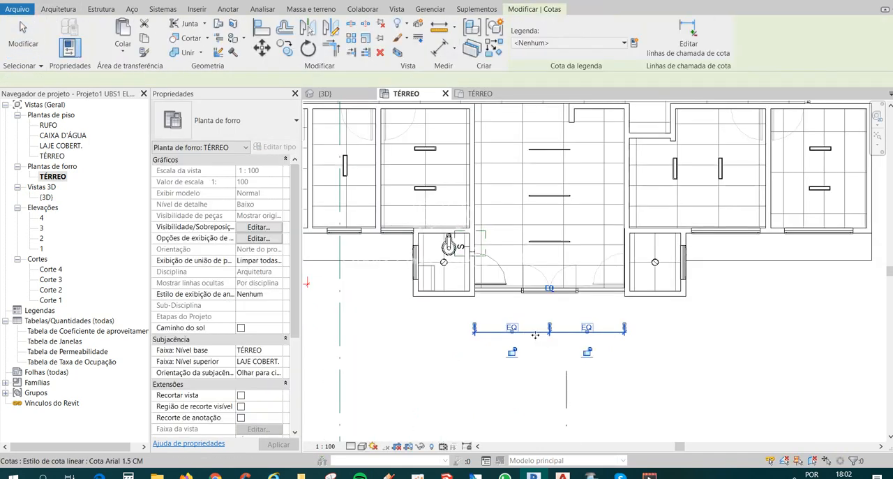
pyautogui.press('Delete')
pyautogui.click(810, 453)
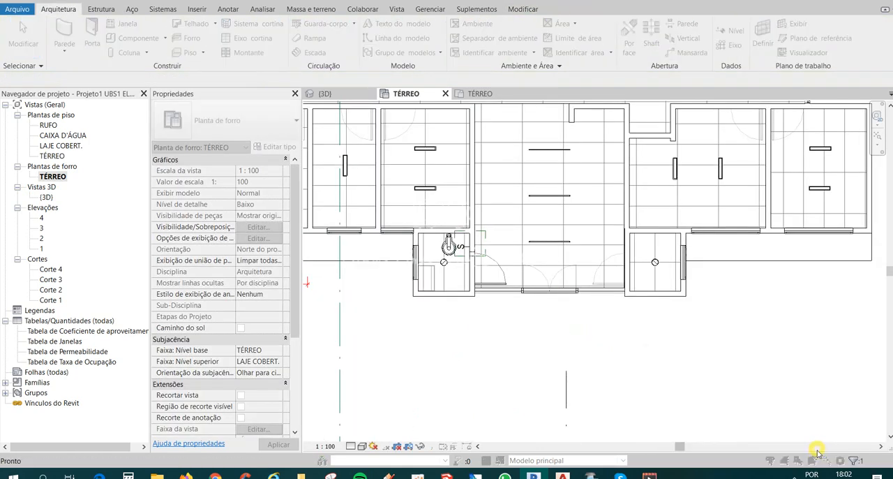
# Review the luminaire layout across the reception, corridor and surrounding rooms in the TÉRREO ceiling plan.
pyautogui.scroll(-2, 543, 363)
pyautogui.scroll(2, 543, 363)
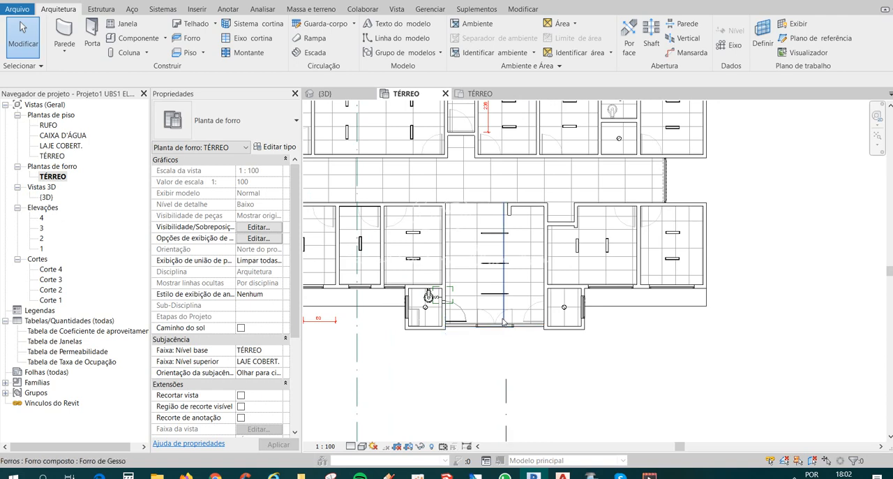
pyautogui.moveTo(519, 358); pyautogui.dragTo(585, 359, button='middle')
pyautogui.moveTo(671, 332); pyautogui.dragTo(673, 360, button='middle')
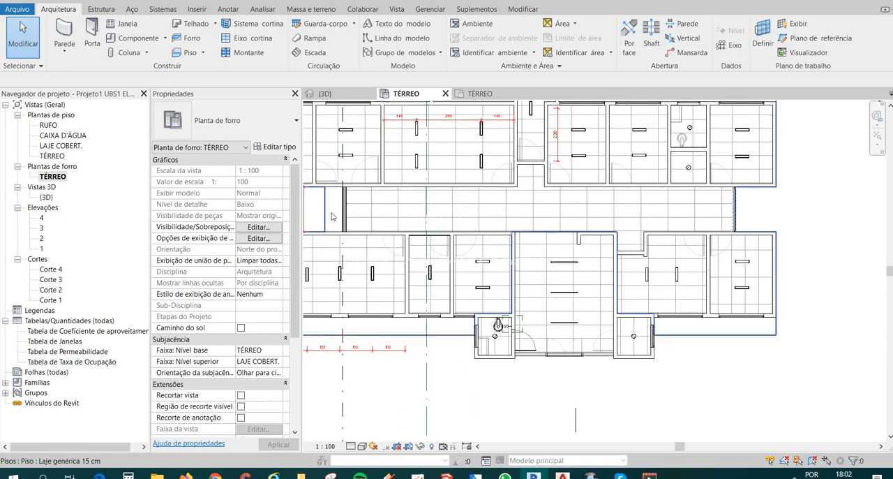
pyautogui.moveTo(333, 246); pyautogui.dragTo(434, 245, button='middle')
pyautogui.moveTo(752, 265); pyautogui.dragTo(685, 322, button='middle')
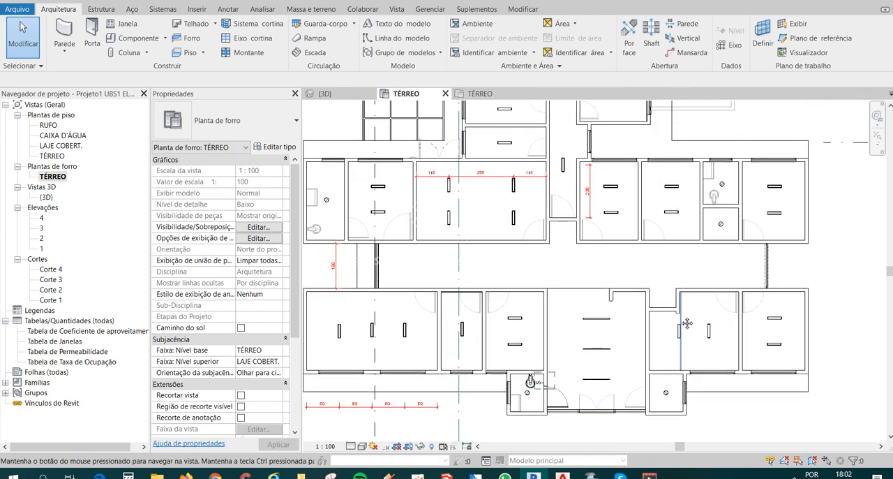
pyautogui.moveTo(424, 295); pyautogui.dragTo(429, 275, button='middle')
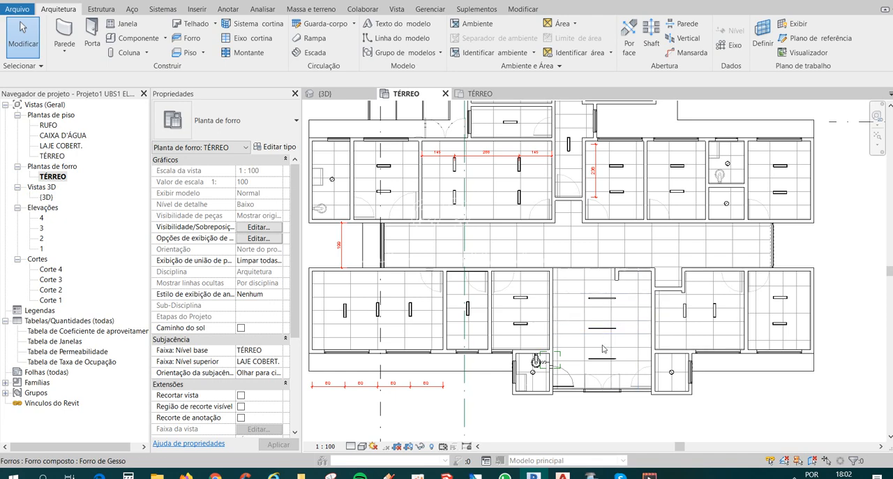
# Set the transformer voltage of the reception strip luminaires' type, 1200mm - 120V, to 127 V.
pyautogui.scroll(2, 669, 380)
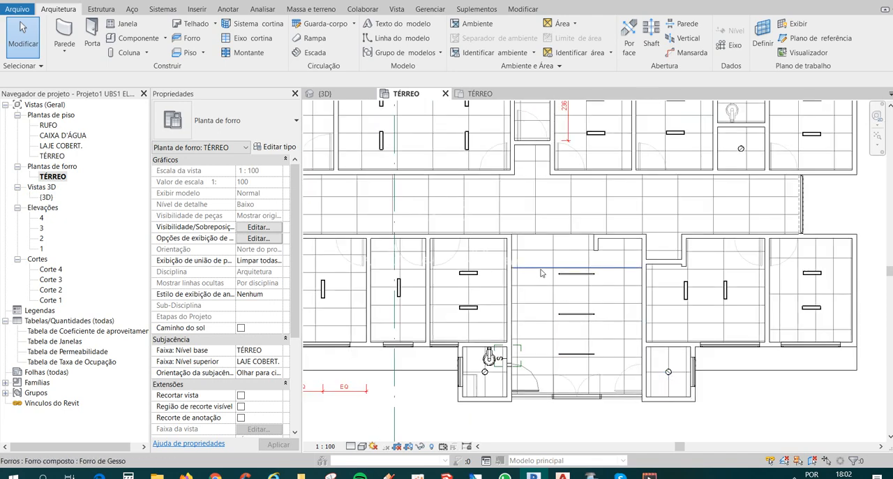
pyautogui.click(576, 274)
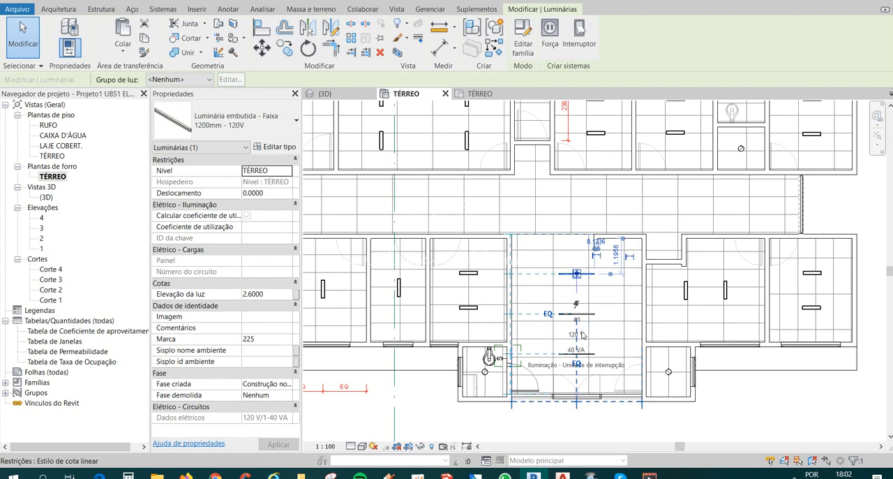
pyautogui.scroll(2, 574, 332)
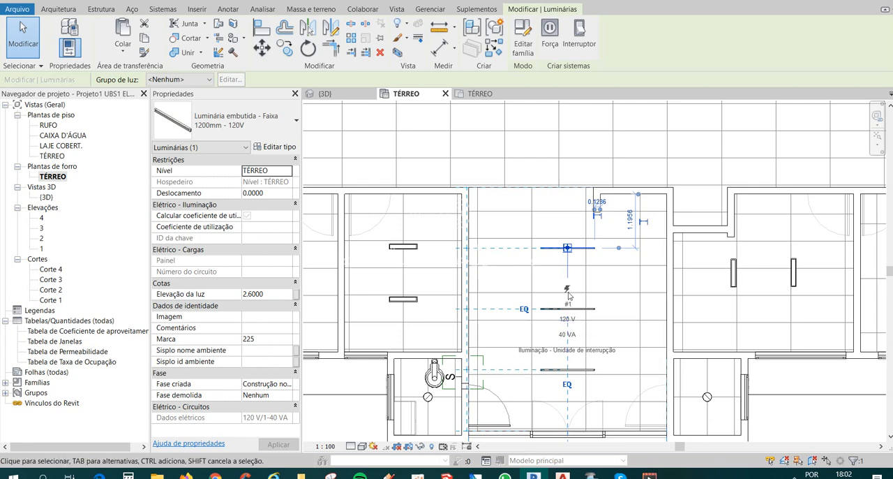
pyautogui.click(275, 148)
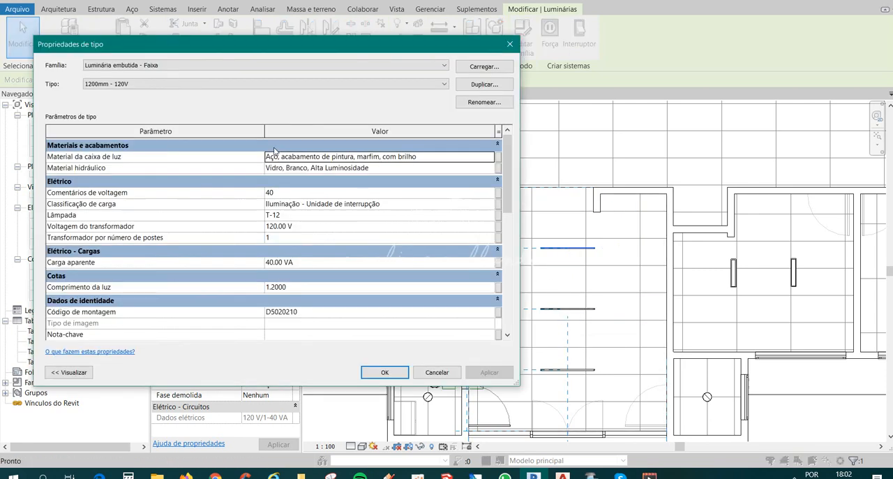
pyautogui.click(275, 225)
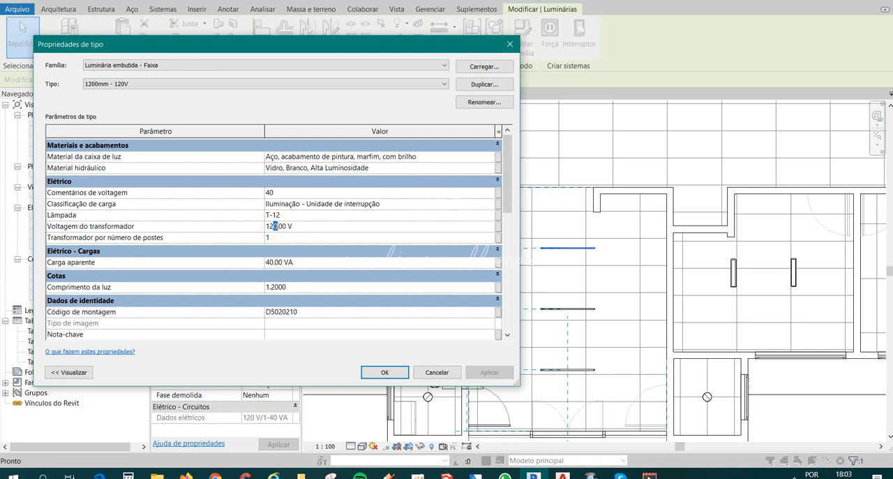
pyautogui.write('7')
pyautogui.click(380, 371)
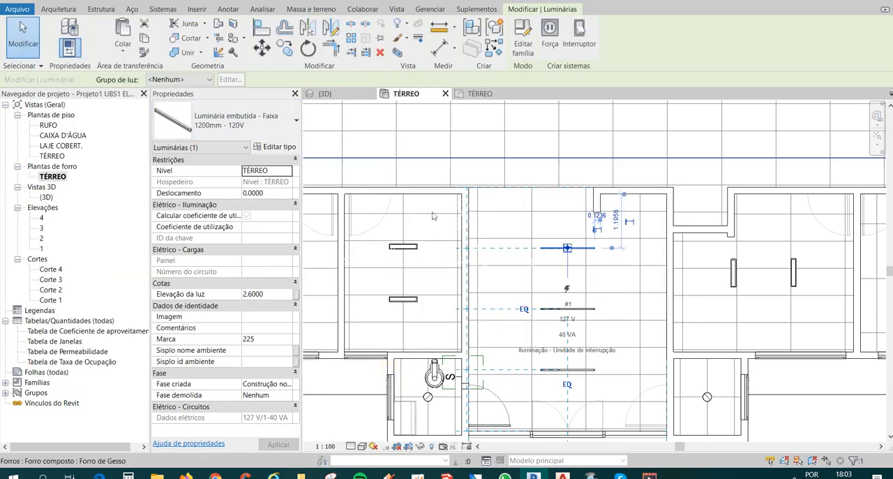
pyautogui.press('Escape')
# Check the transformer voltage in the type properties of the reception's middle strip luminaire.
pyautogui.click(580, 310)
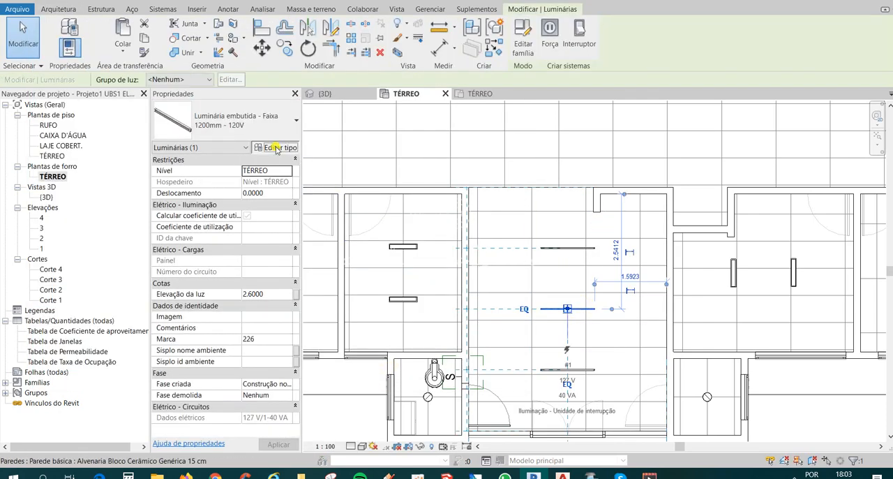
pyautogui.click(279, 147)
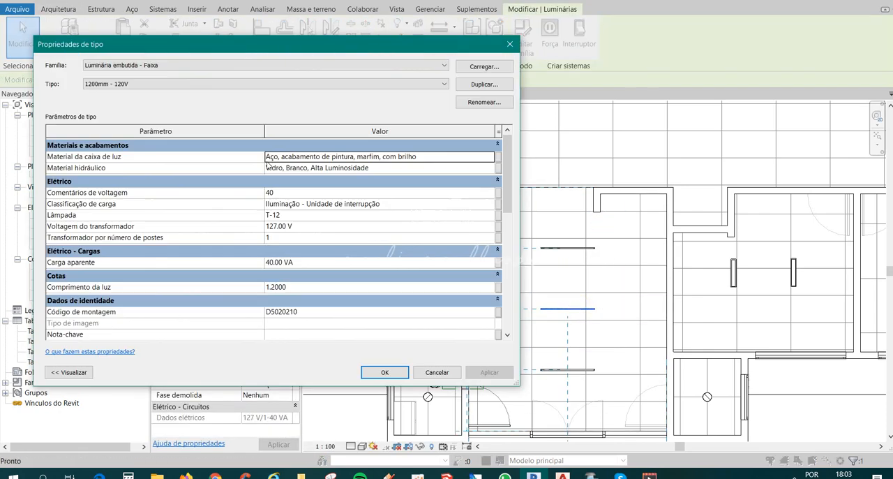
pyautogui.click(510, 45)
pyautogui.scroll(-2, 494, 150)
pyautogui.click(642, 422)
# Set the transformer voltage of the small room's round luminaire type, Fluorescente - 120V, to 127 V.
pyautogui.scroll(3, 671, 345)
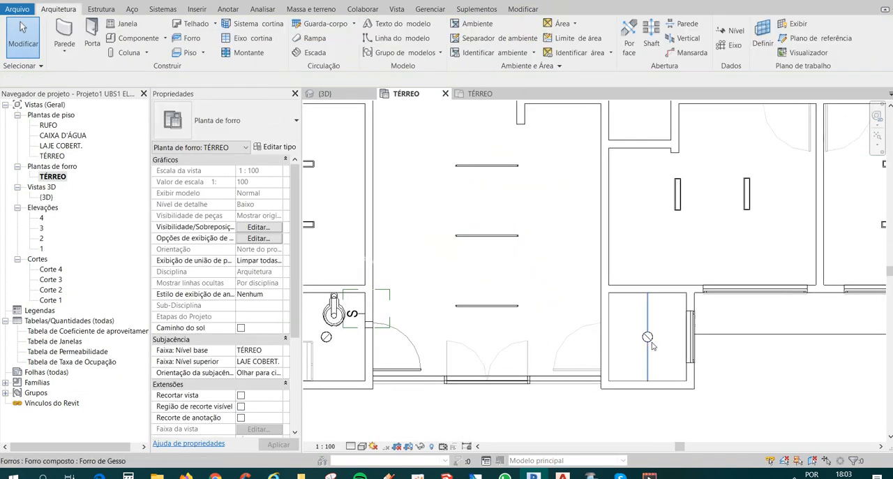
pyautogui.click(648, 338)
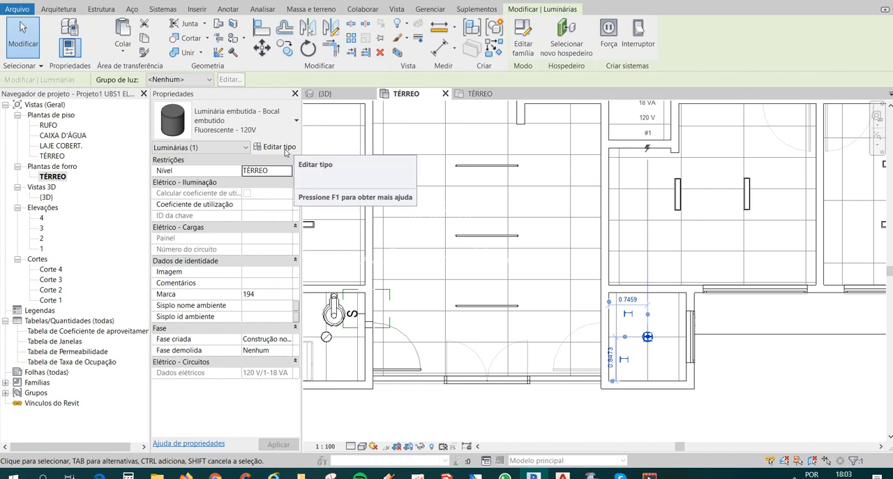
pyautogui.click(285, 150)
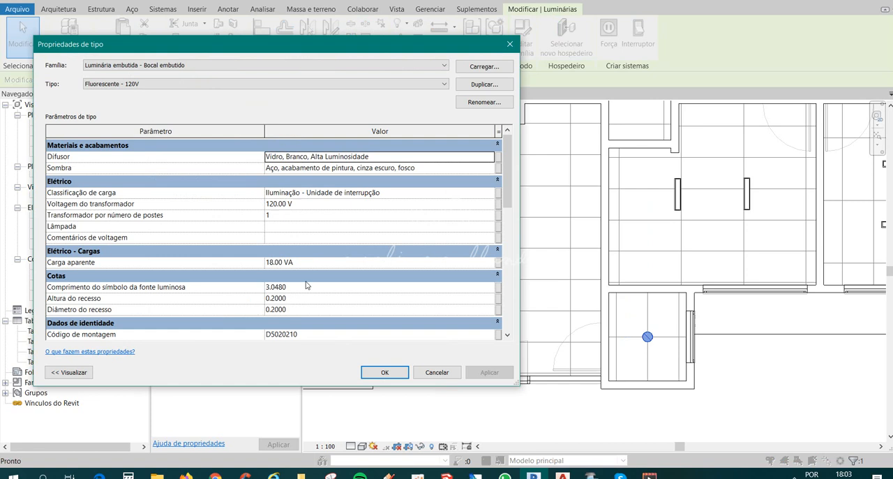
pyautogui.click(276, 204)
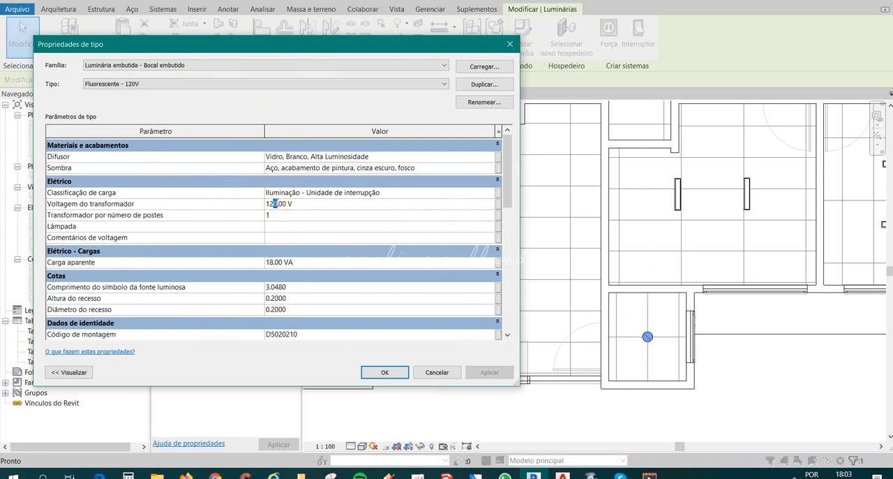
pyautogui.write('7')
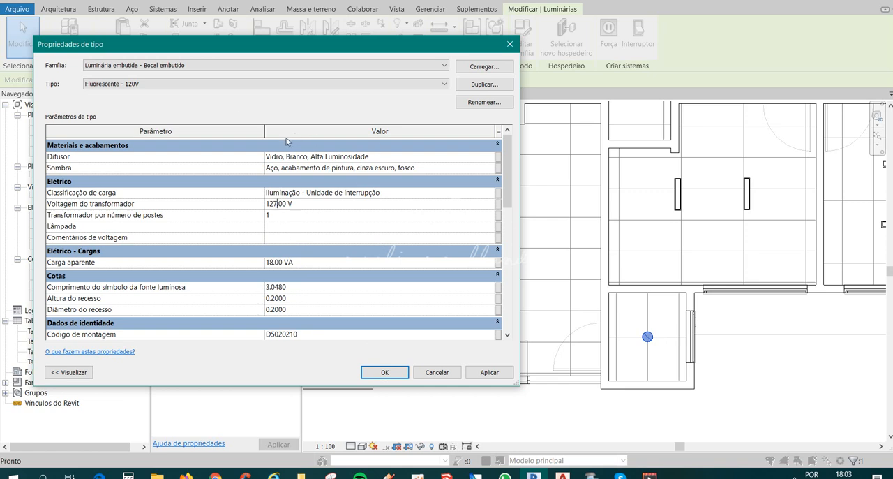
# Review the remaining type parameters of the small room's round luminaire and apply the type changes.
pyautogui.scroll(-3, 506, 175)
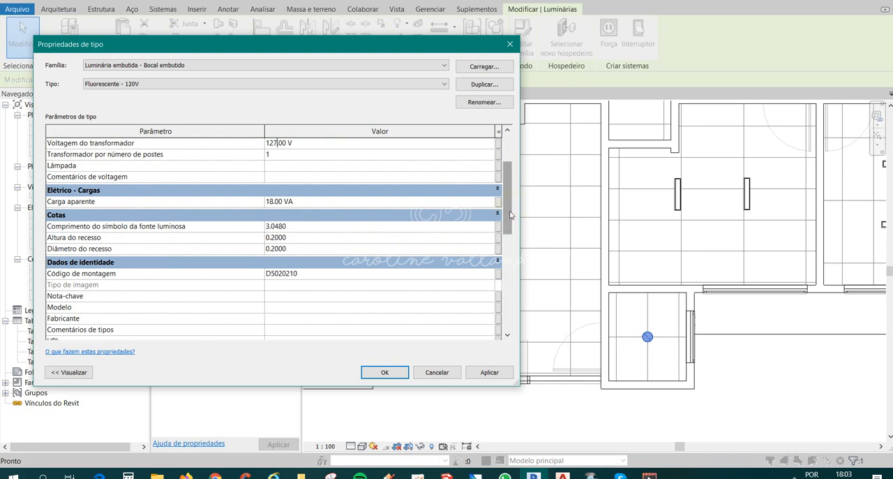
pyautogui.moveTo(510, 203); pyautogui.dragTo(497, 282)
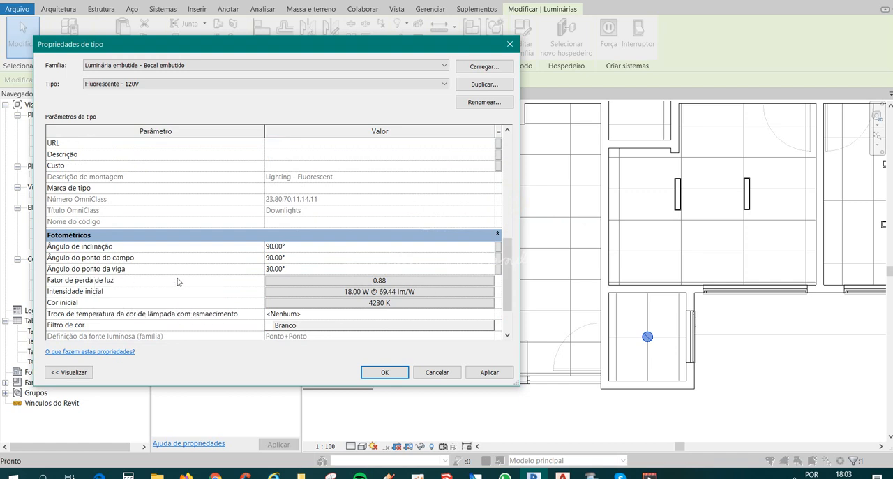
pyautogui.moveTo(505, 261); pyautogui.dragTo(506, 165)
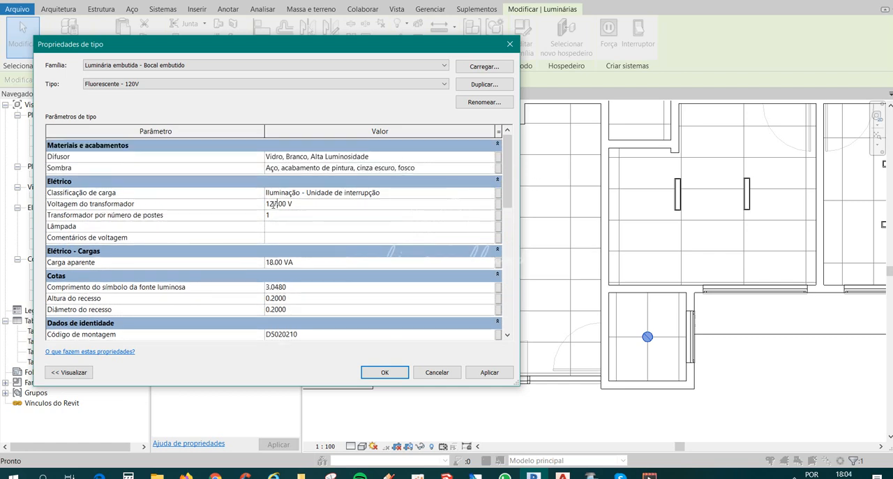
pyautogui.click(380, 373)
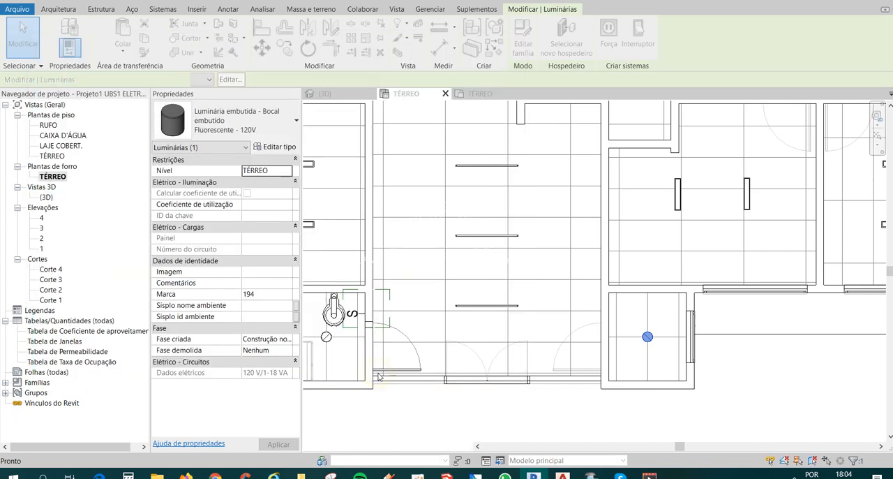
pyautogui.scroll(-1, 664, 340)
pyautogui.scroll(1, 399, 349)
pyautogui.press('Escape')
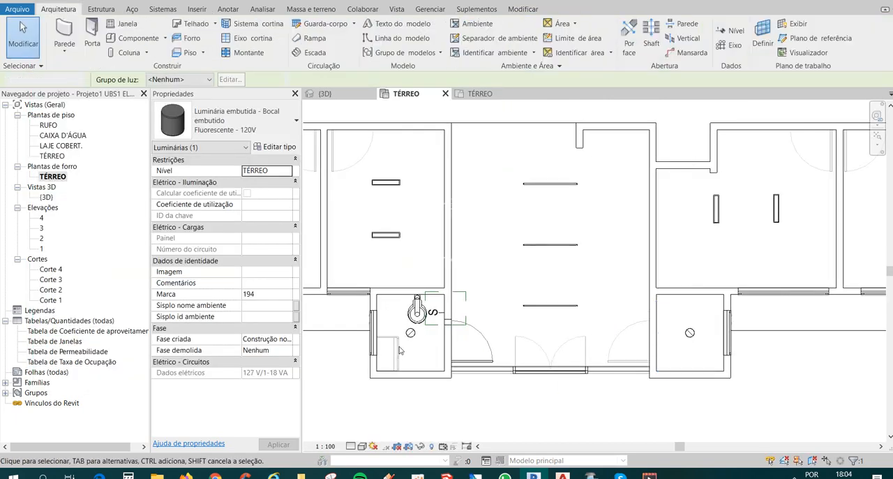
# Rename the round luminaire type of the small bathroom beside the reception to Fluorescente - 127V.
pyautogui.click(410, 334)
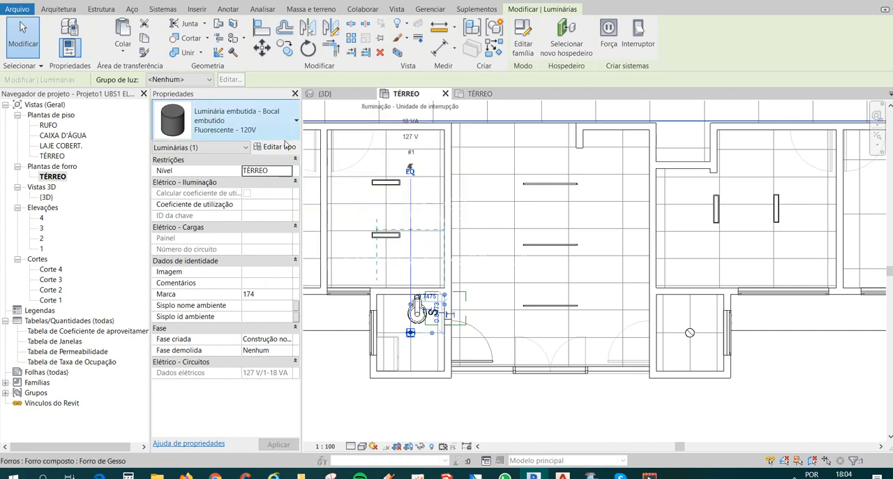
pyautogui.click(282, 148)
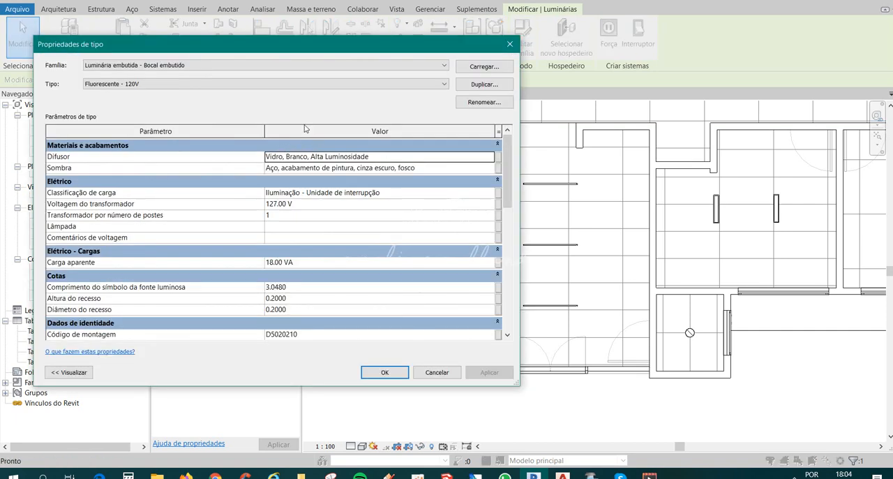
pyautogui.click(159, 85)
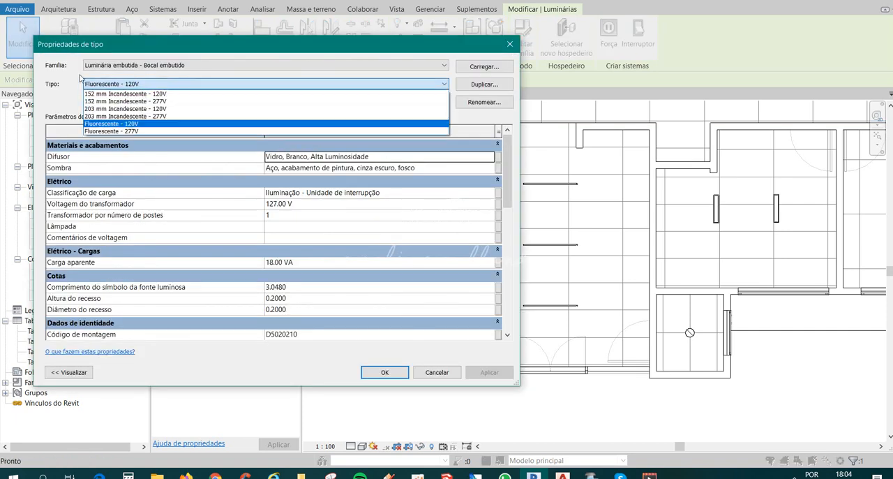
pyautogui.click(474, 106)
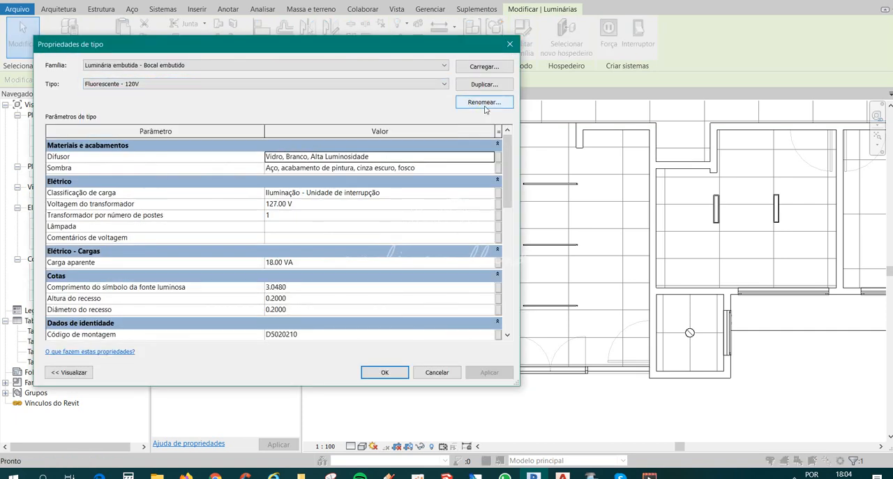
pyautogui.click(482, 104)
pyautogui.click(293, 216)
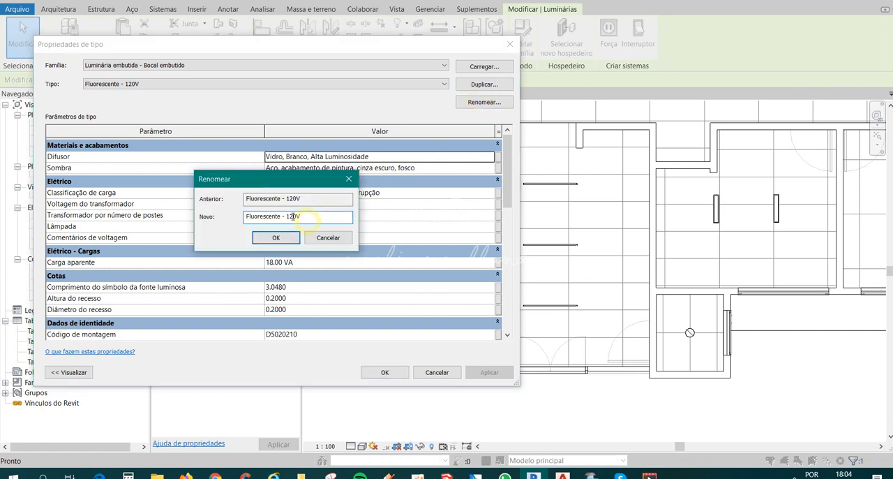
pyautogui.click(276, 238)
pyautogui.click(383, 371)
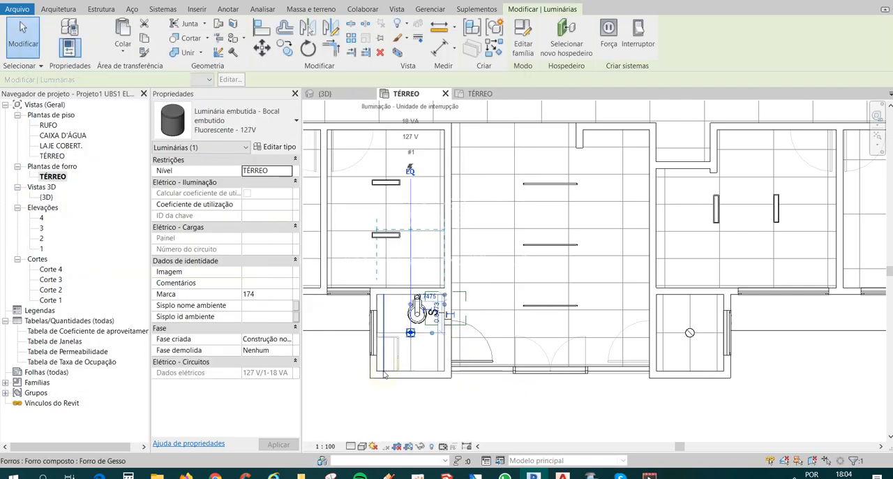
# Rename the type of the reception's middle strip luminaire to 1200mm - 127V.
pyautogui.click(539, 246)
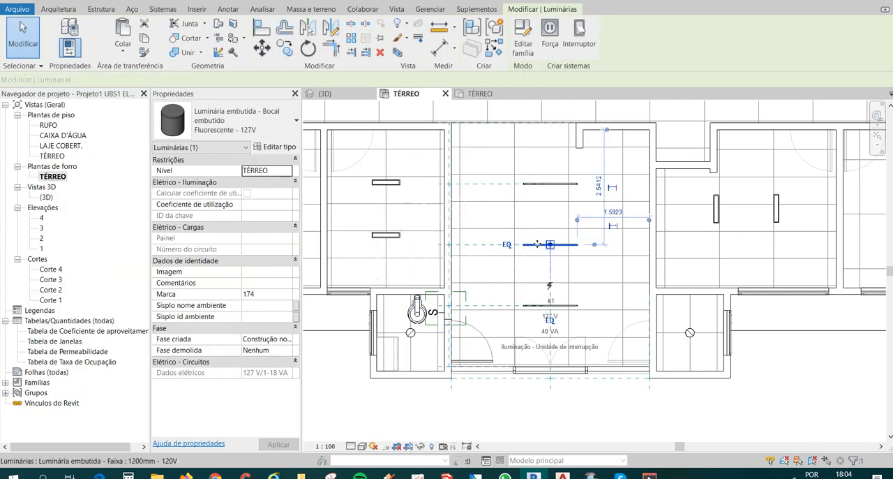
pyautogui.click(280, 149)
pyautogui.click(221, 84)
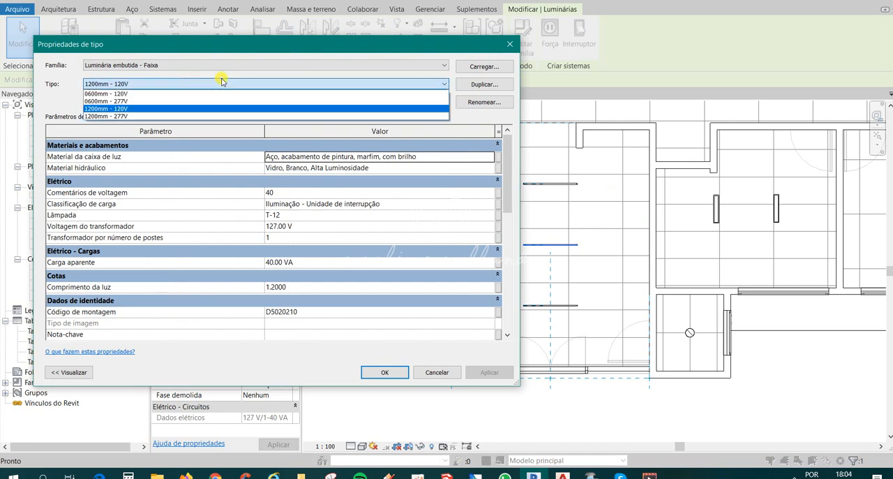
pyautogui.click(178, 84)
pyautogui.click(485, 101)
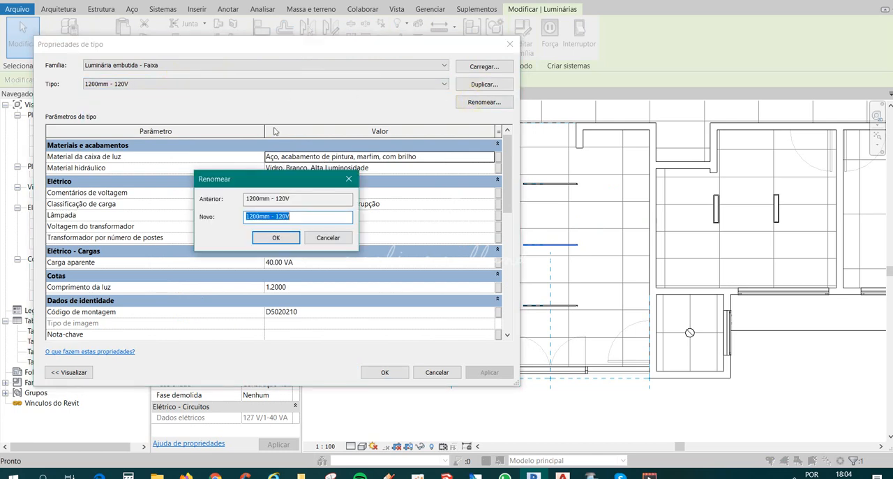
pyautogui.click(304, 218)
pyautogui.moveTo(288, 216); pyautogui.dragTo(279, 217)
pyautogui.write('27')
pyautogui.click(279, 238)
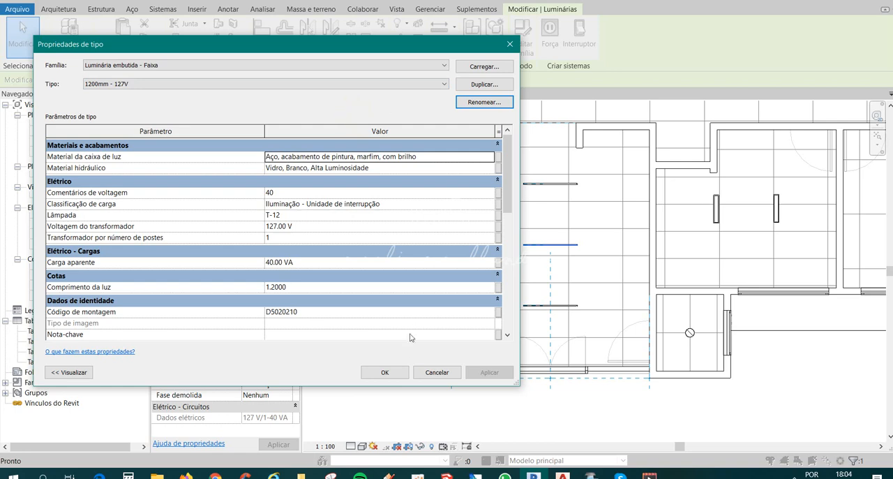
pyautogui.click(399, 370)
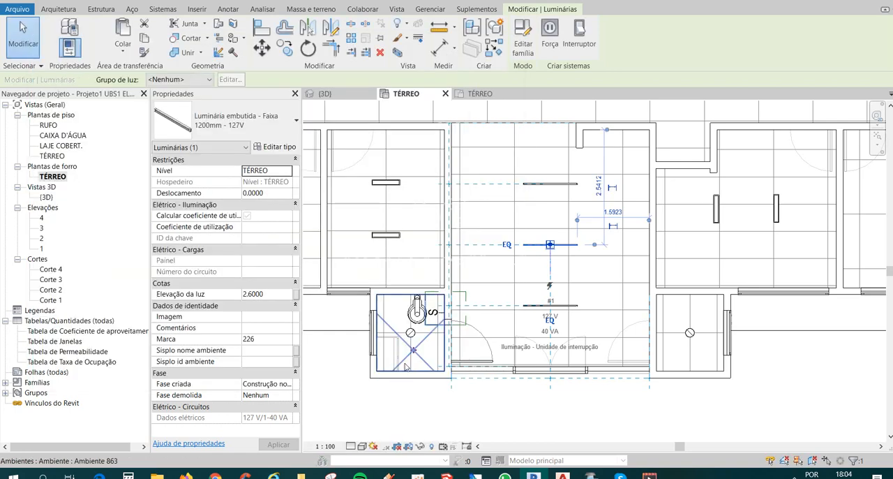
pyautogui.click(529, 408)
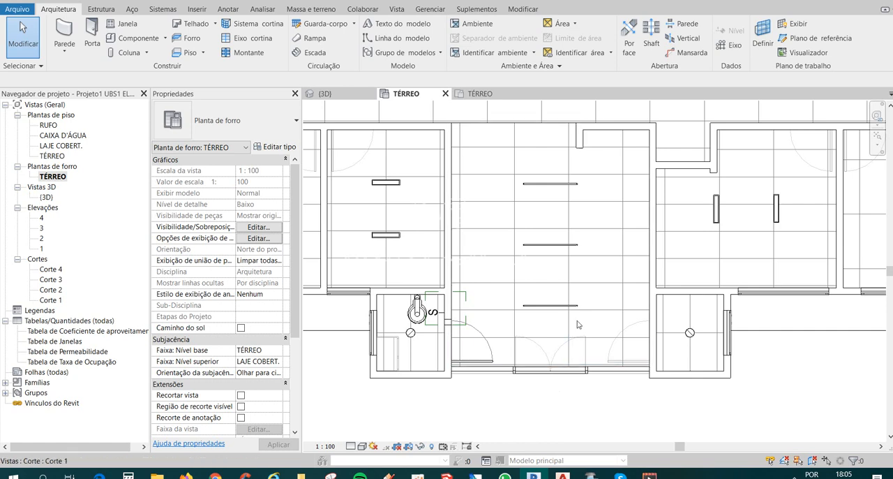
# Examine the single switch on the wall between the bathroom and the reception in the TÉRREO floor plan.
pyautogui.scroll(-2, 513, 283)
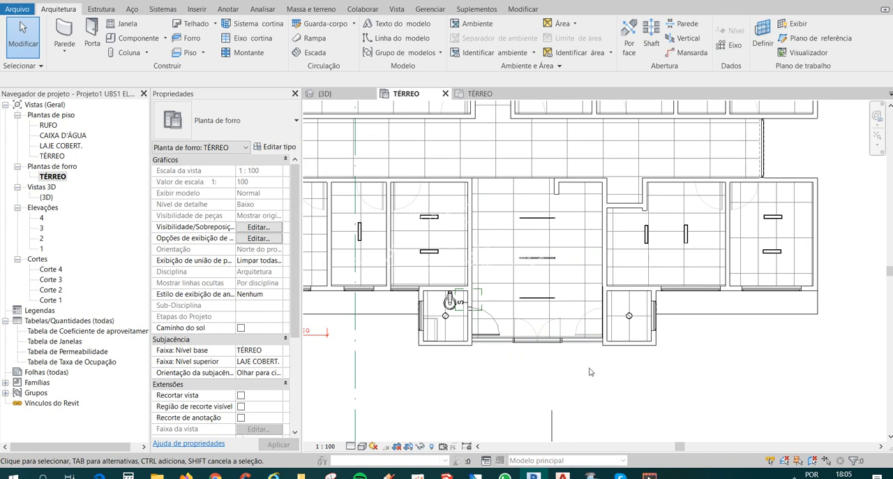
pyautogui.moveTo(589, 372); pyautogui.dragTo(606, 386, button='middle')
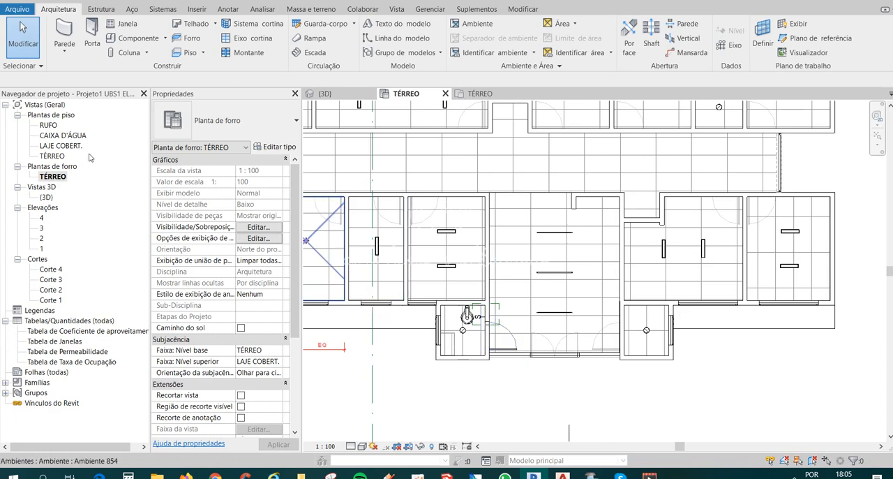
pyautogui.doubleClick(50, 156)
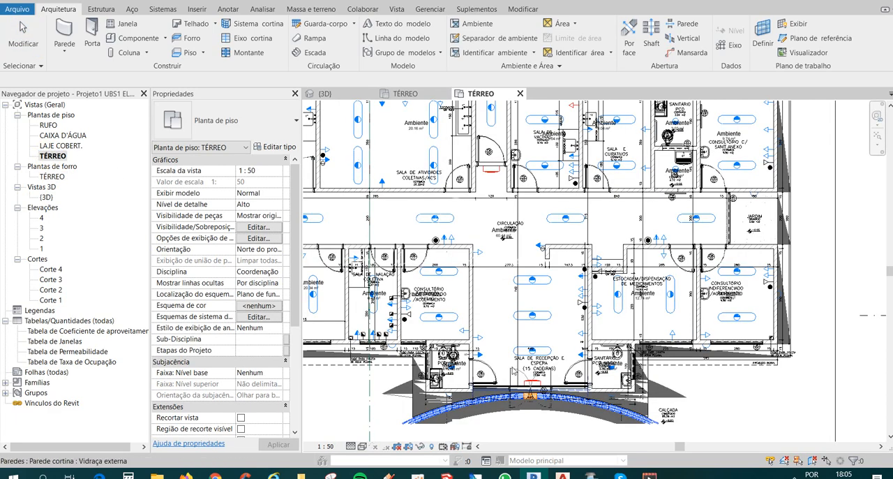
pyautogui.scroll(3, 530, 328)
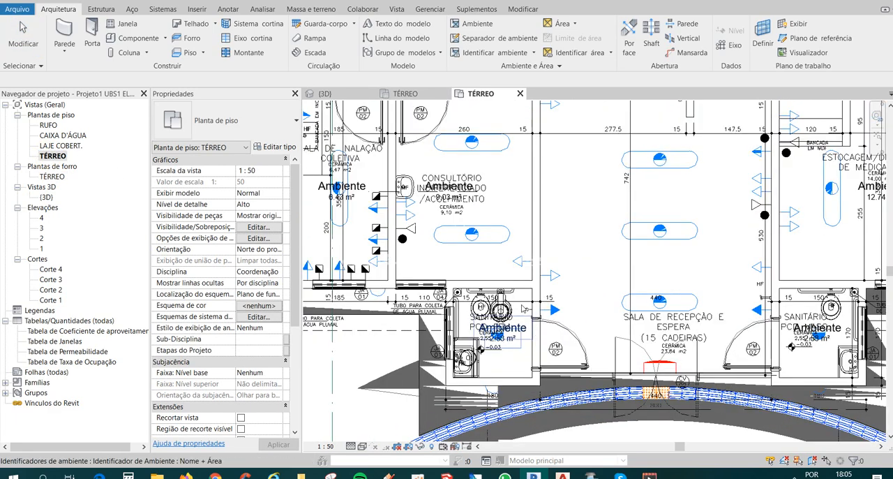
pyautogui.scroll(2, 529, 316)
pyautogui.click(534, 286)
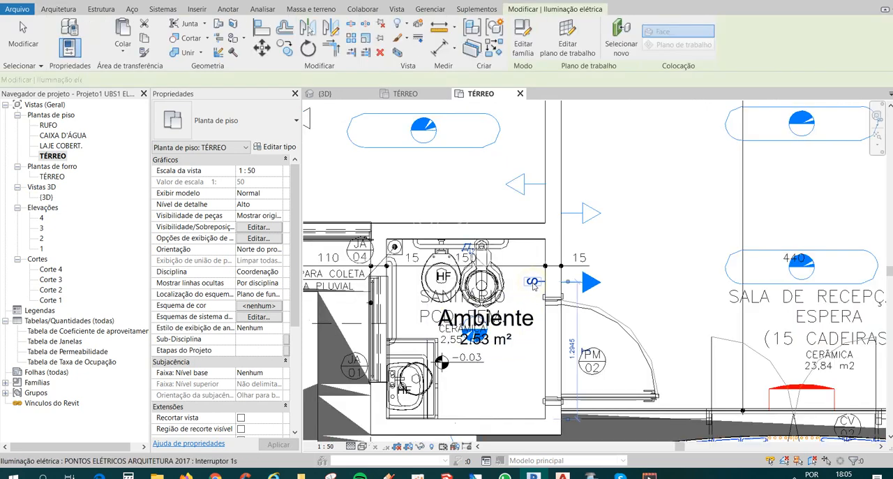
pyautogui.scroll(-2, 536, 290)
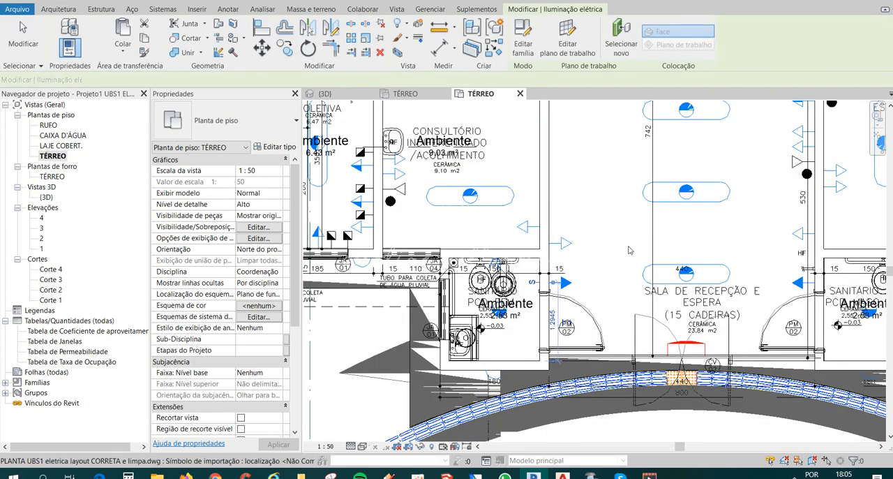
pyautogui.moveTo(630, 249); pyautogui.dragTo(601, 270, button='middle')
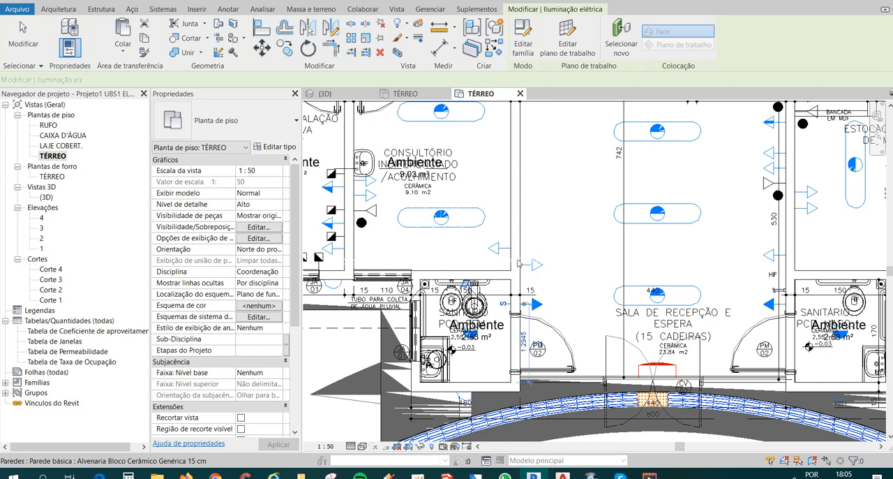
pyautogui.scroll(1, 503, 316)
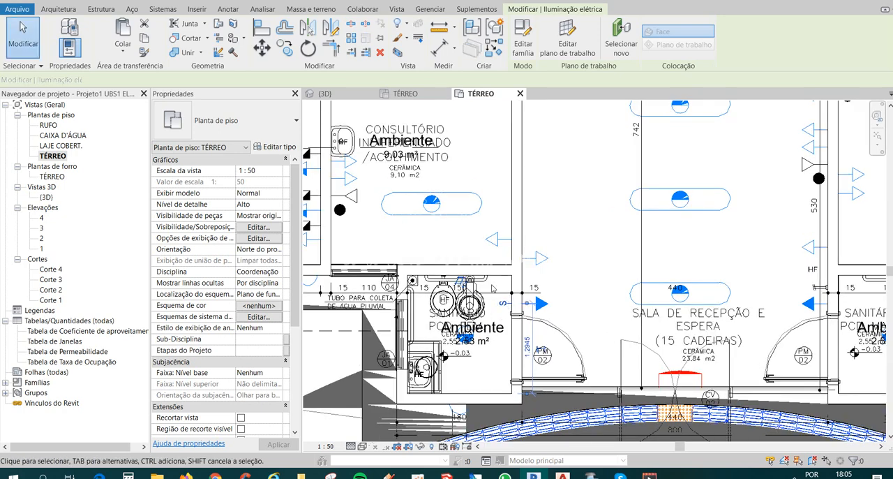
pyautogui.scroll(1, 494, 289)
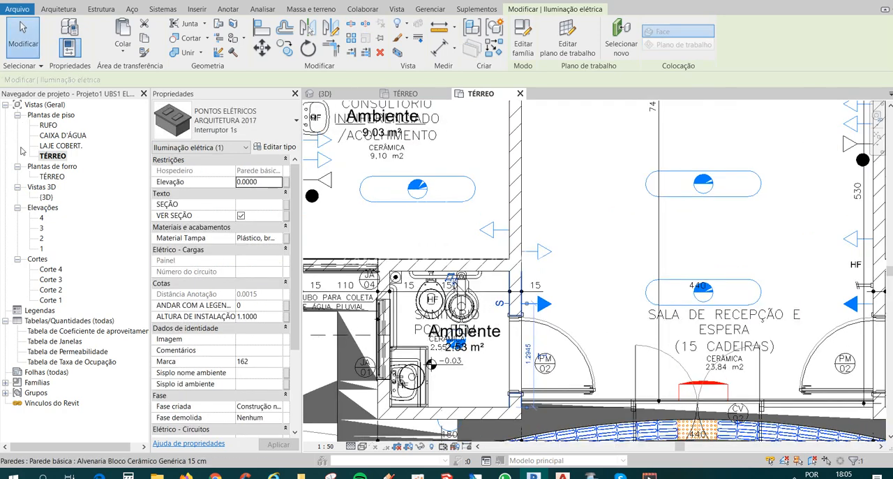
# Return to the TÉRREO ceiling plan and delete the plan region around the bathroom's switch.
pyautogui.doubleClick(60, 177)
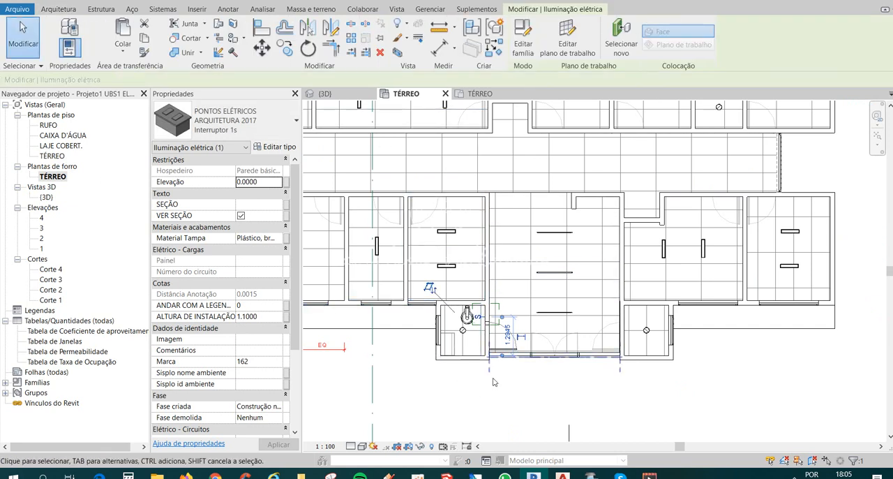
pyautogui.press('Escape')
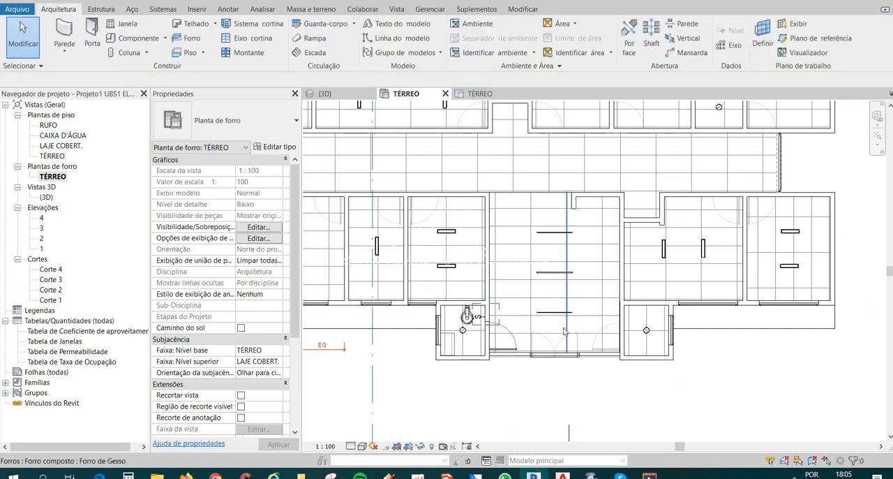
pyautogui.scroll(2, 512, 315)
pyautogui.click(494, 301)
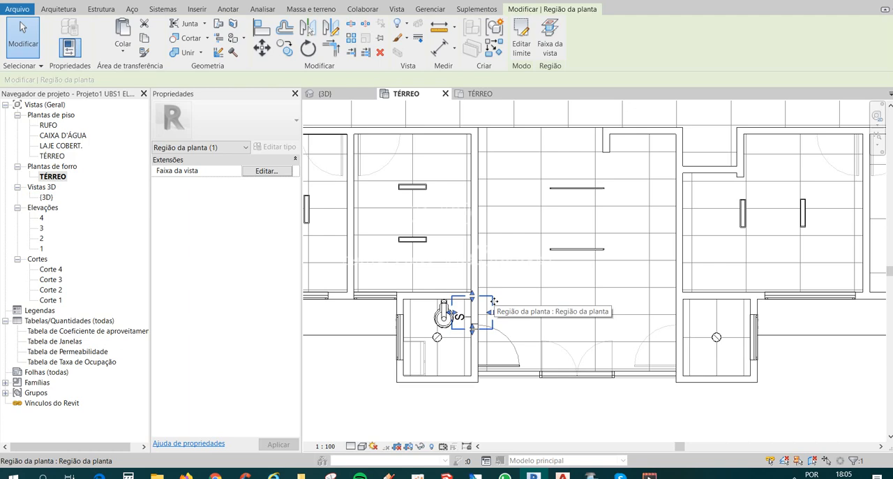
pyautogui.press('Escape')
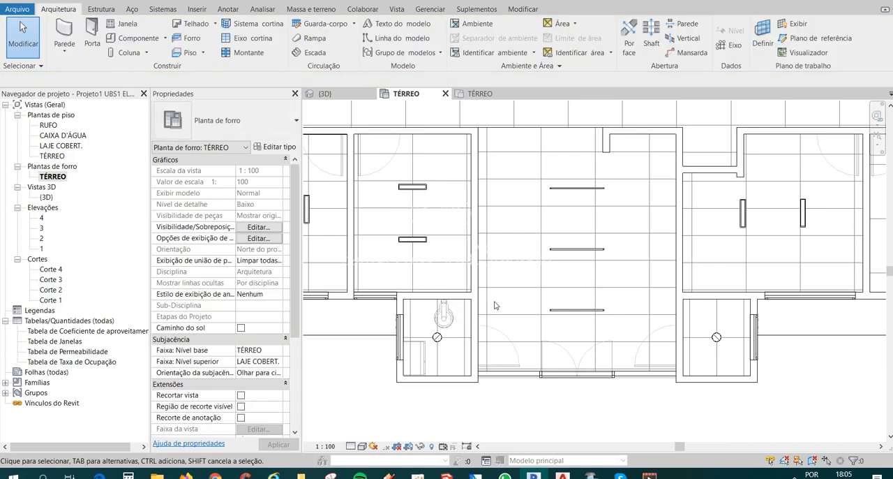
# Create a rectangular plan region about 0.70 m tall across the wall between the small bathroom and the reception in the TÉRREO ceiling plan.
pyautogui.scroll(-5, 494, 305)
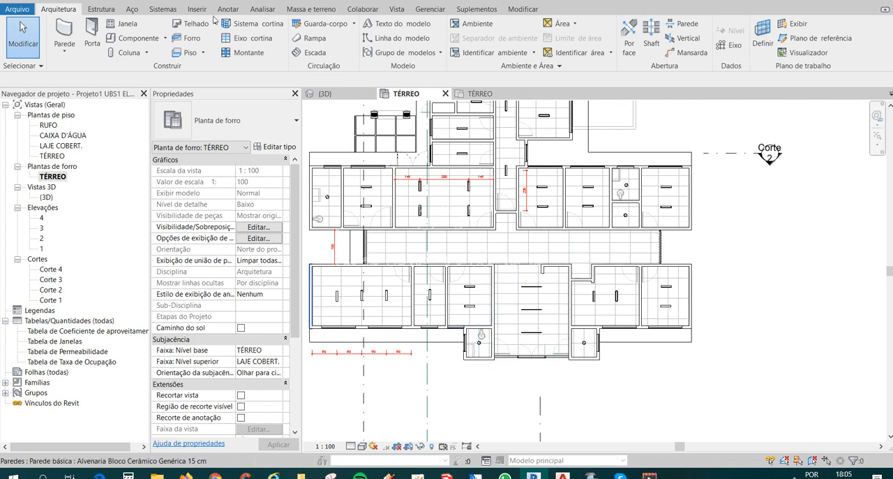
pyautogui.click(397, 10)
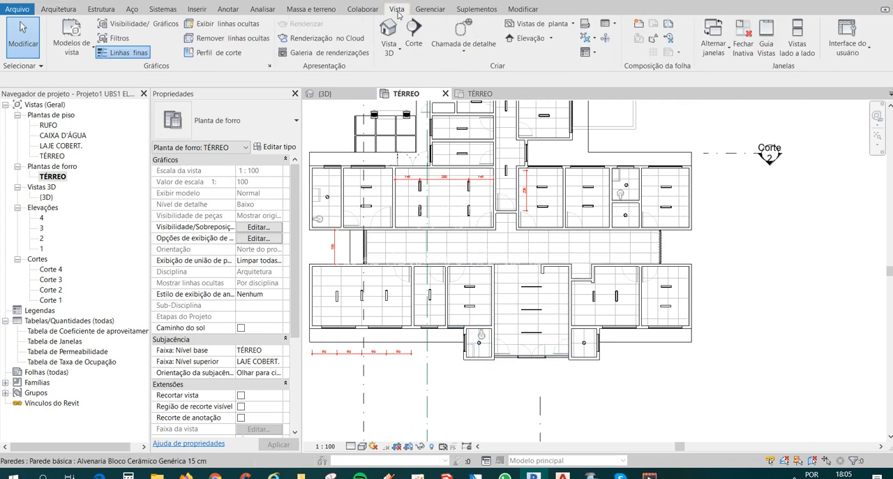
pyautogui.click(563, 24)
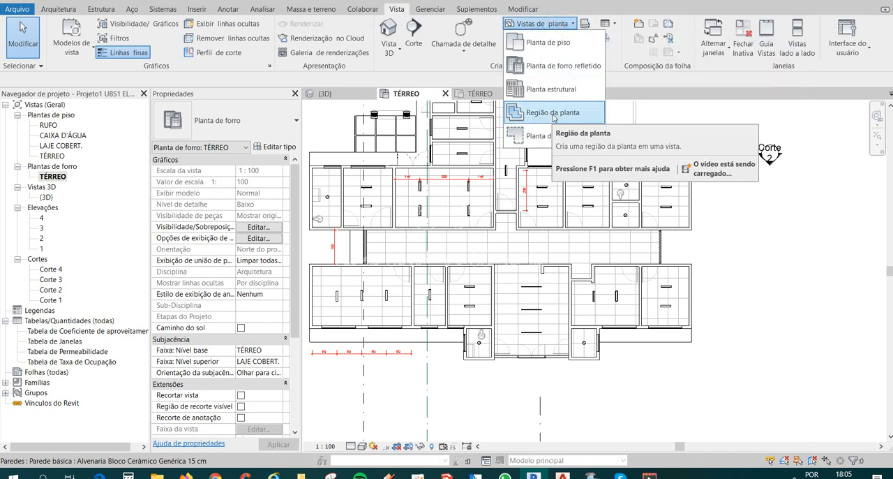
pyautogui.click(554, 115)
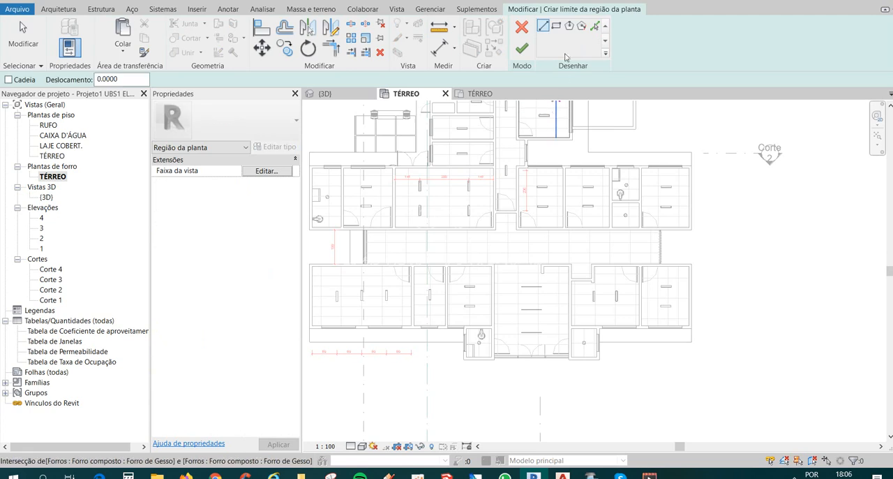
pyautogui.click(556, 26)
pyautogui.scroll(5, 485, 335)
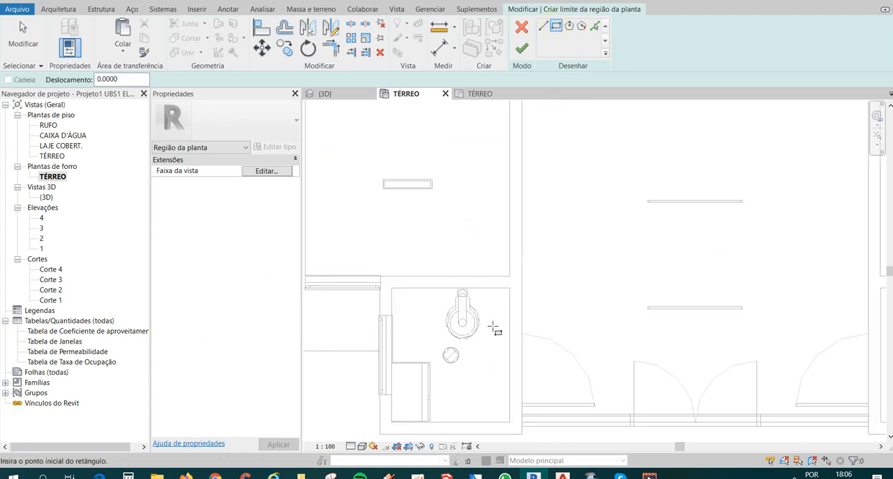
pyautogui.click(488, 294)
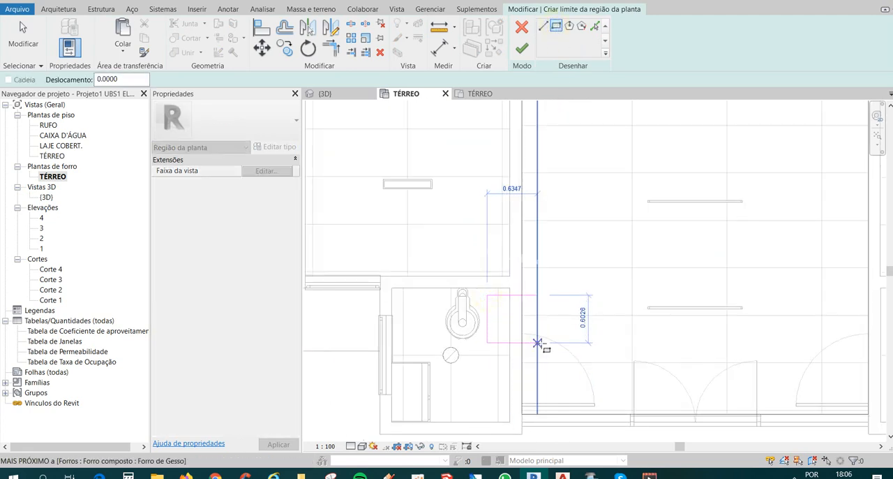
pyautogui.click(550, 351)
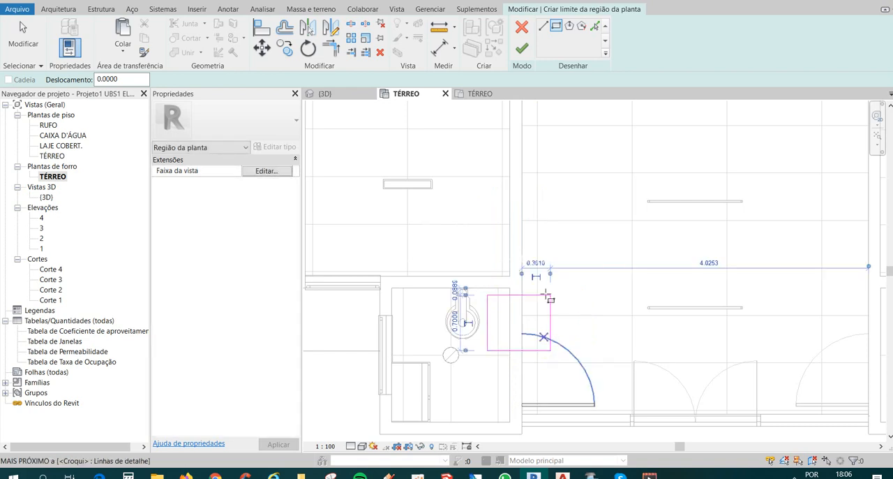
pyautogui.click(521, 50)
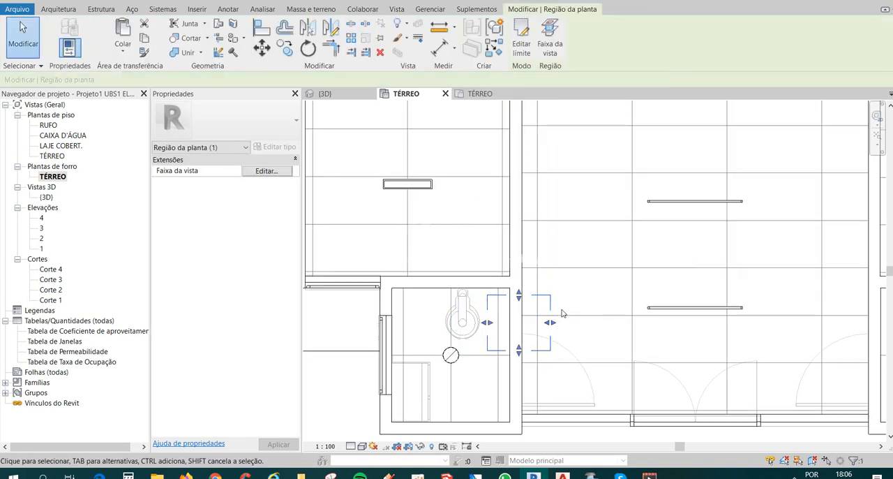
# Set the plan region's view range cut plane to an offset of 0.3 from TÉRREO.
pyautogui.click(552, 48)
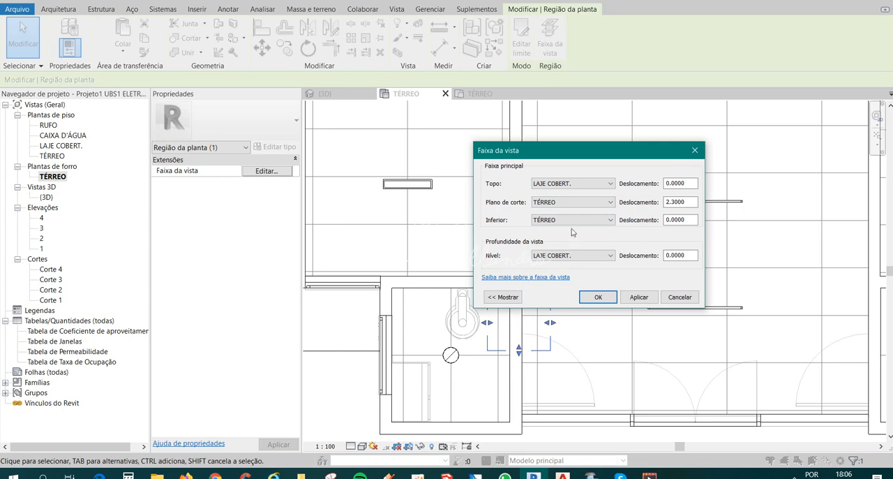
pyautogui.click(685, 202)
pyautogui.click(598, 298)
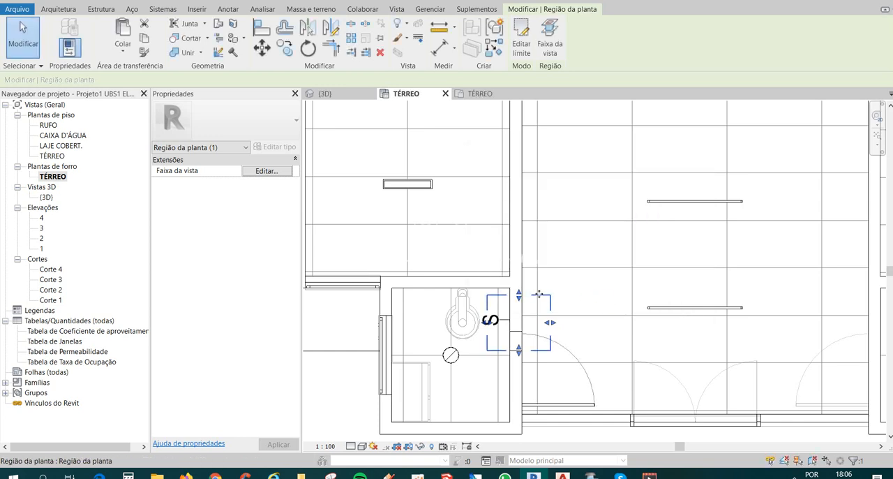
# Move and shrink the plan region so its boundary fits tightly around the bathroom's switch symbol and the adjoining wall.
pyautogui.moveTo(524, 292); pyautogui.dragTo(522, 298)
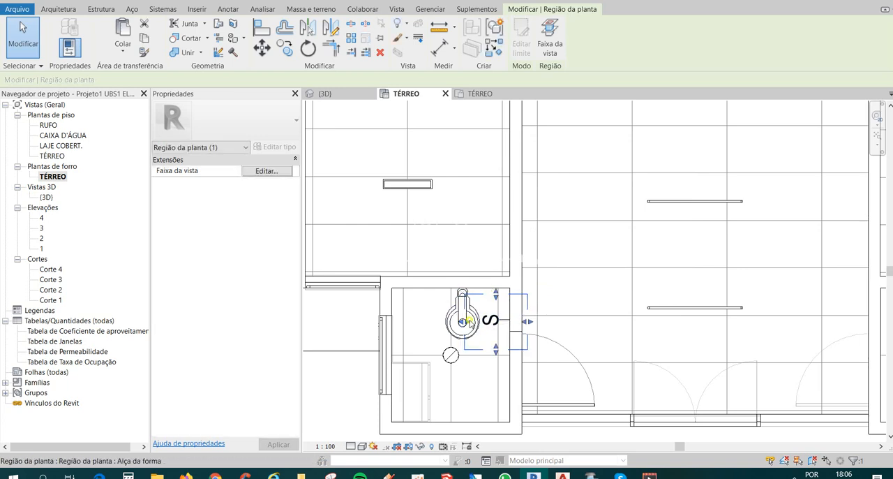
pyautogui.moveTo(464, 322); pyautogui.dragTo(480, 322)
pyautogui.click(574, 329)
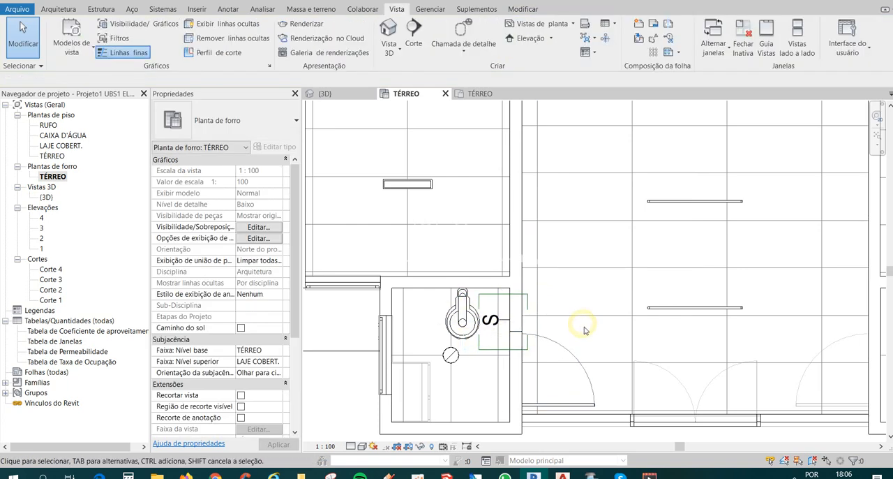
pyautogui.scroll(3, 475, 349)
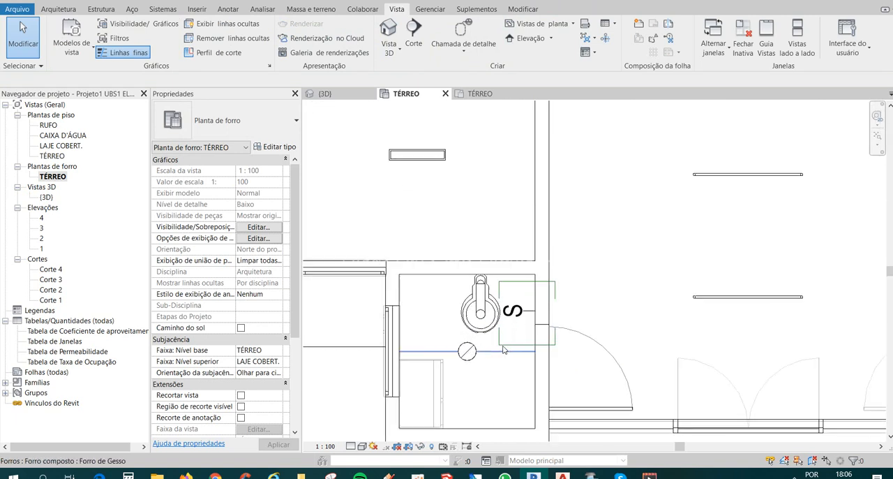
pyautogui.click(525, 347)
pyautogui.moveTo(528, 346); pyautogui.dragTo(527, 316)
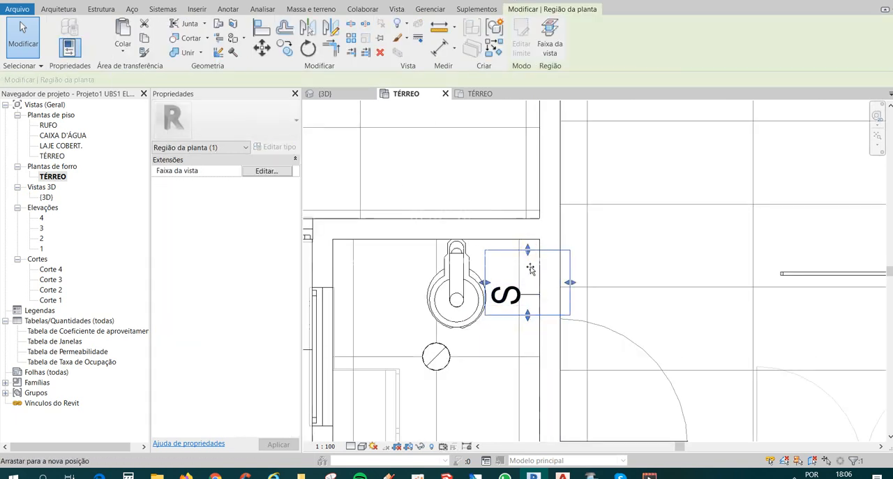
pyautogui.moveTo(531, 270); pyautogui.dragTo(531, 271)
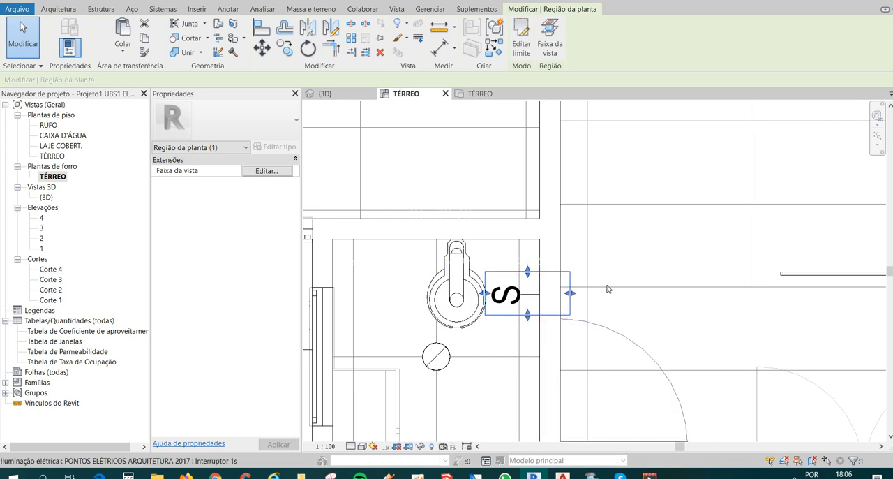
pyautogui.click(656, 254)
# Examine the luminaire layout and the bathroom's switch across the TÉRREO ceiling plan, along with the available annotation tagging tools.
pyautogui.scroll(-5, 610, 328)
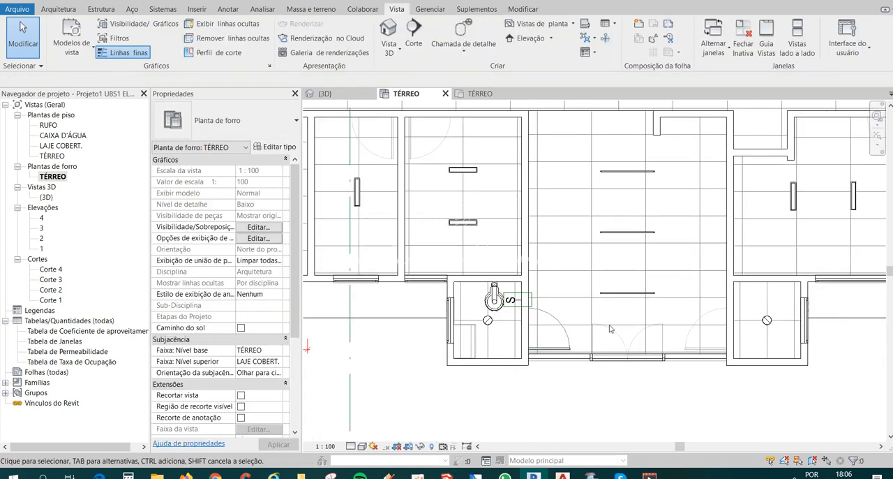
pyautogui.scroll(-2, 406, 346)
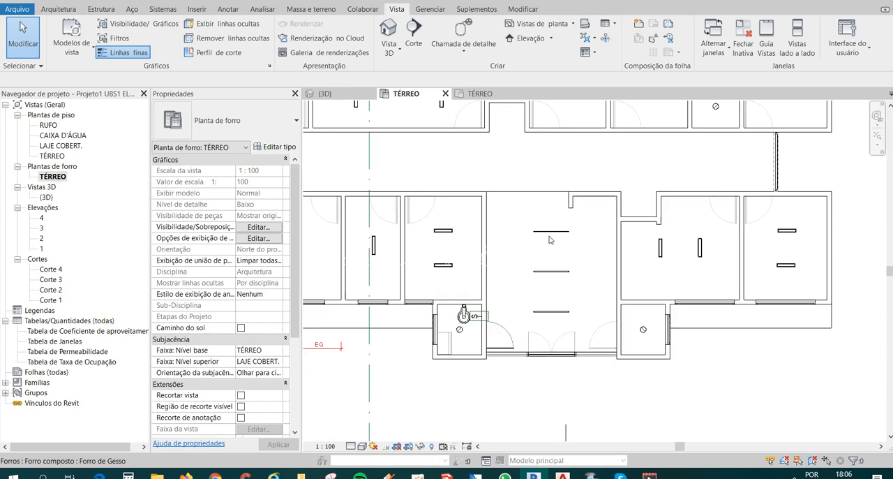
pyautogui.moveTo(585, 338); pyautogui.dragTo(548, 341, button='middle')
pyautogui.scroll(-2, 551, 342)
pyautogui.moveTo(534, 371); pyautogui.dragTo(614, 384, button='middle')
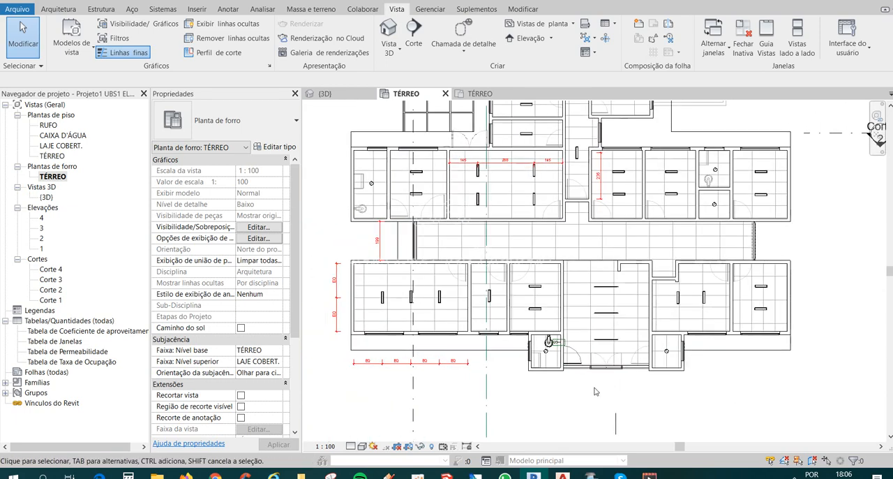
pyautogui.click(228, 9)
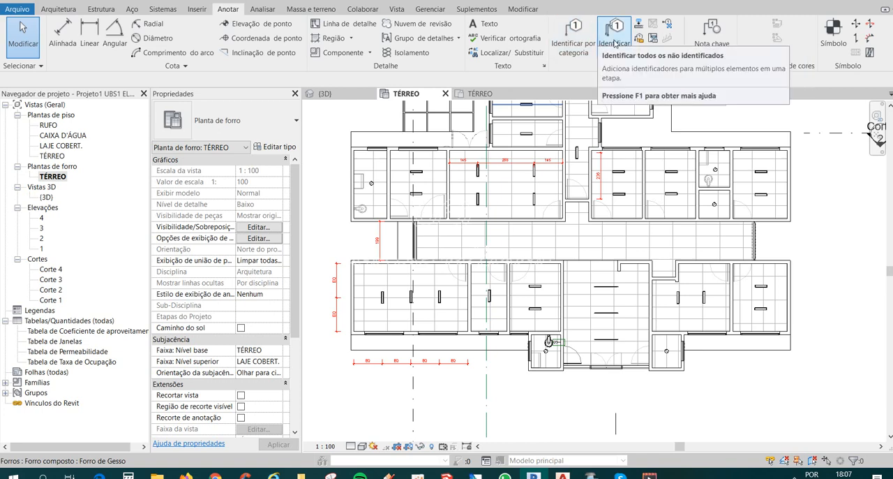
pyautogui.moveTo(639, 324); pyautogui.dragTo(615, 367, button='middle')
pyautogui.moveTo(665, 210); pyautogui.dragTo(659, 234, button='middle')
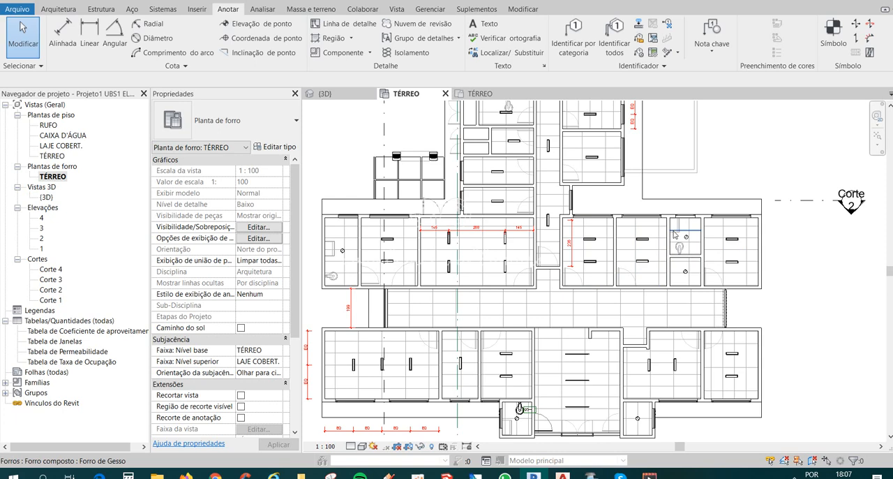
pyautogui.moveTo(528, 403); pyautogui.dragTo(526, 363, button='middle')
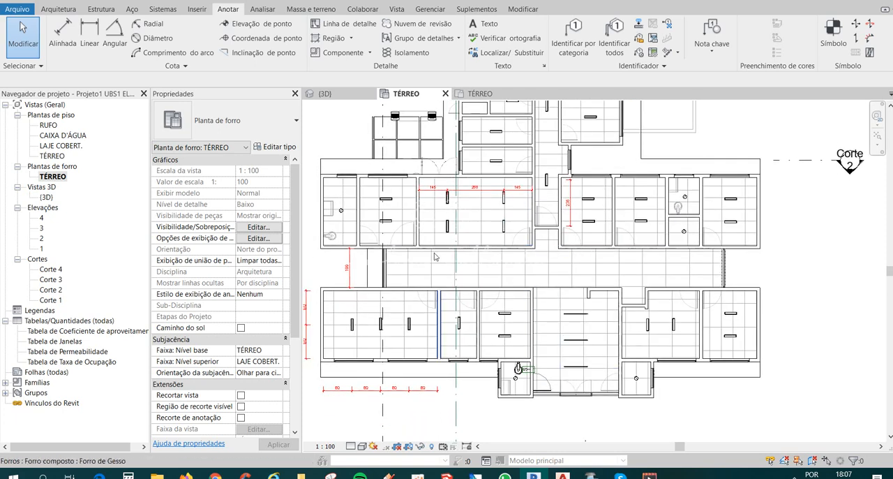
pyautogui.moveTo(569, 139); pyautogui.dragTo(590, 167, button='middle')
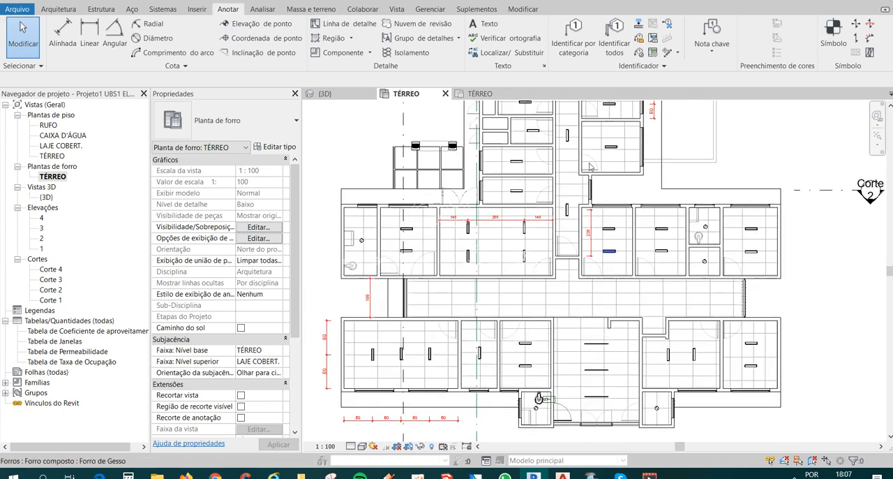
pyautogui.scroll(3, 551, 419)
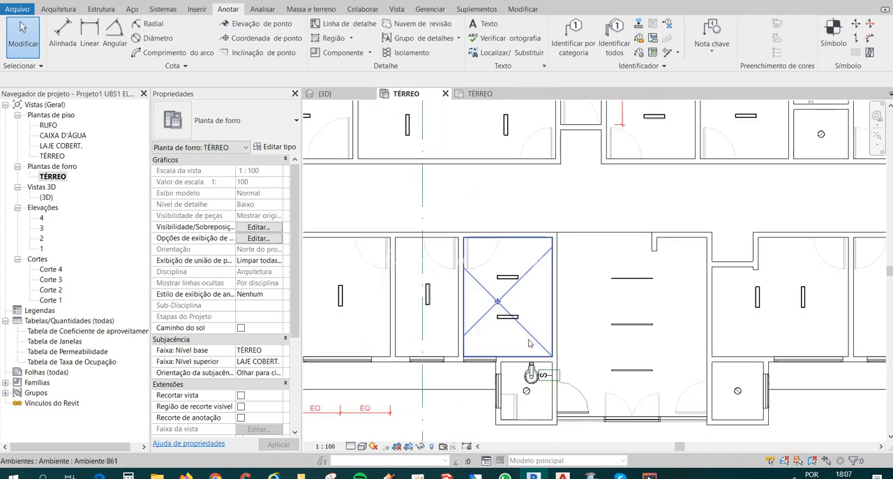
pyautogui.scroll(-2, 529, 343)
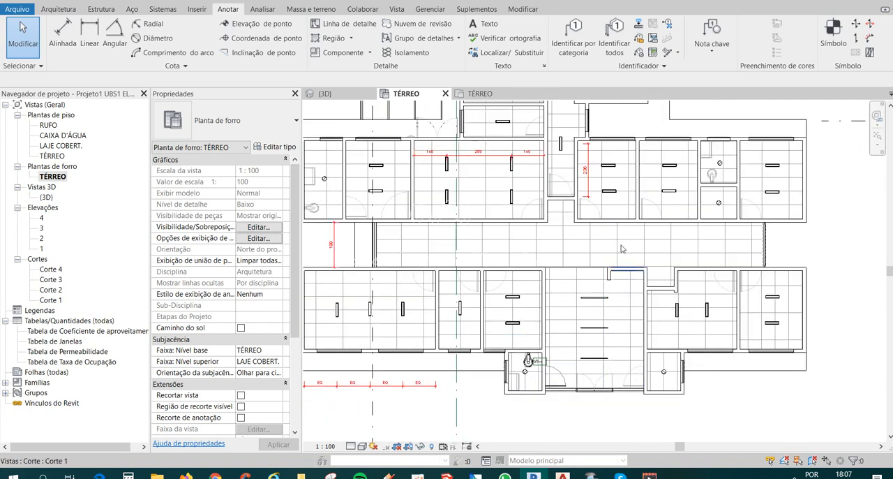
pyautogui.moveTo(648, 227); pyautogui.dragTo(656, 272, button='middle')
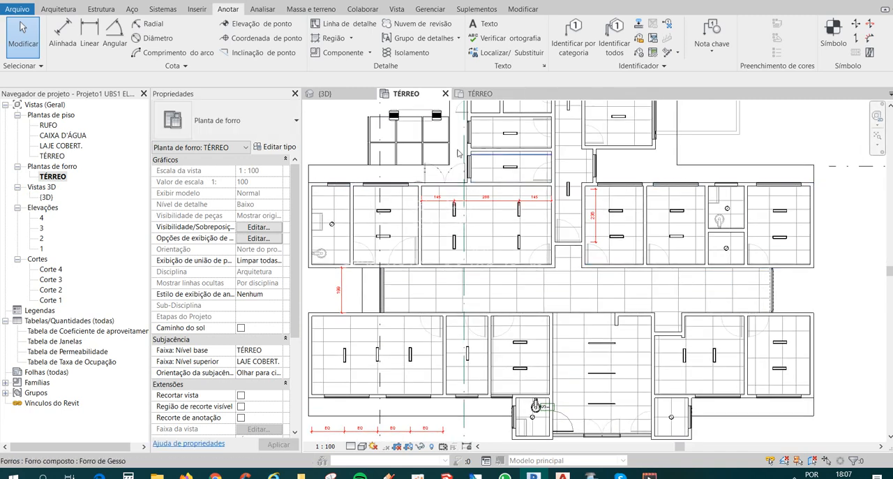
pyautogui.moveTo(687, 370); pyautogui.dragTo(686, 328, button='middle')
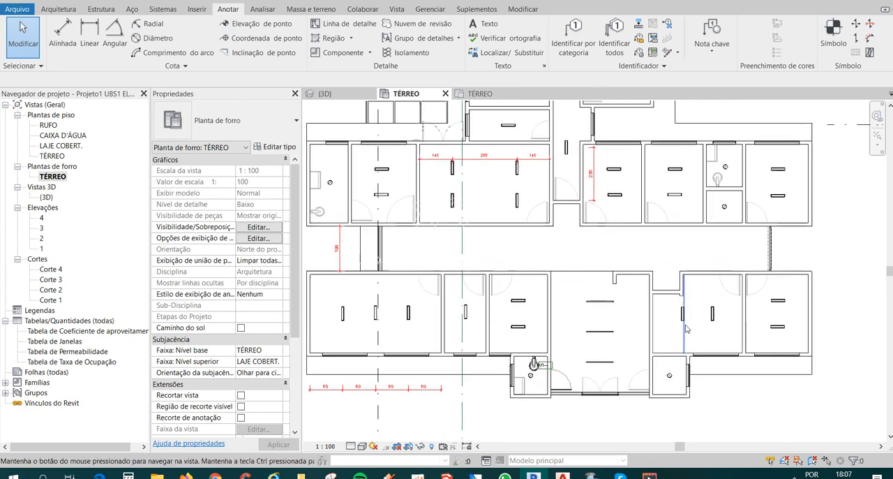
pyautogui.moveTo(699, 425); pyautogui.dragTo(700, 419, button='middle')
pyautogui.moveTo(730, 385); pyautogui.dragTo(733, 395, button='middle')
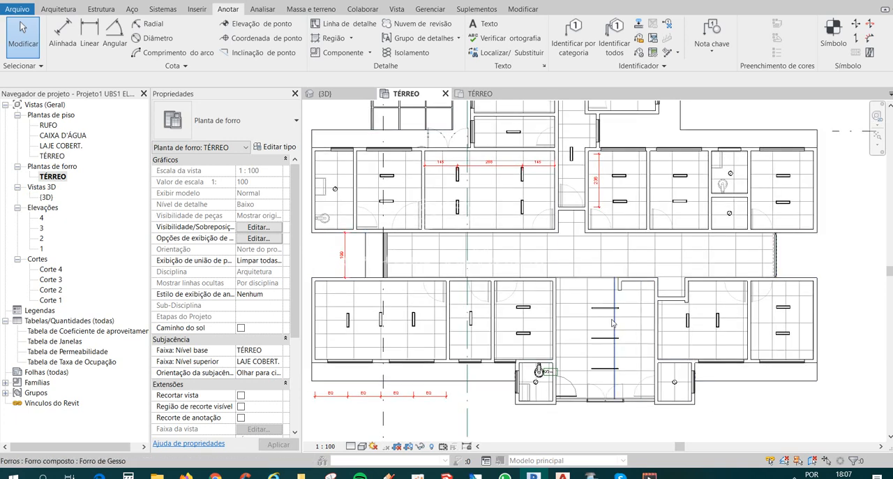
pyautogui.moveTo(616, 347); pyautogui.dragTo(625, 372, button='middle')
pyautogui.scroll(-2, 414, 215)
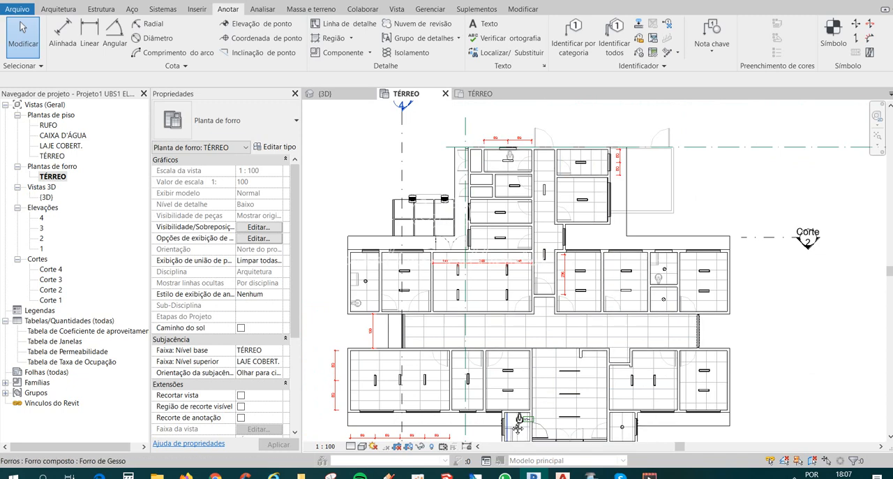
pyautogui.moveTo(518, 428); pyautogui.dragTo(528, 389, button='middle')
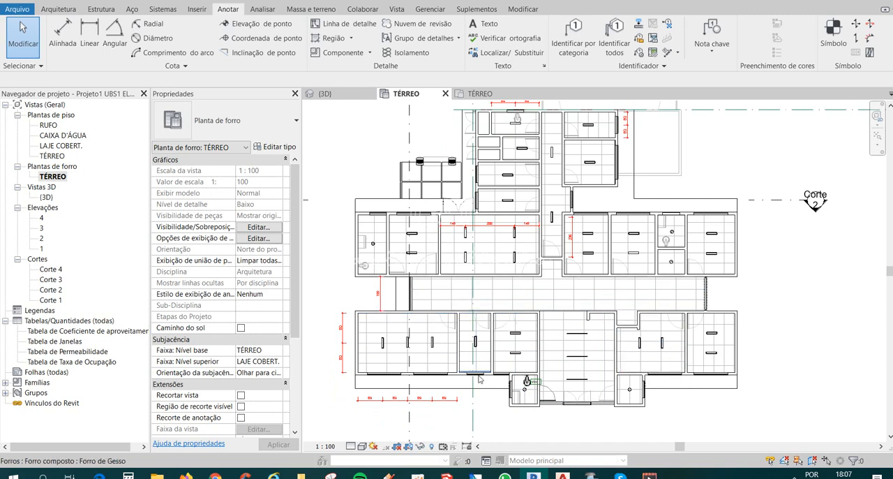
pyautogui.scroll(2, 507, 415)
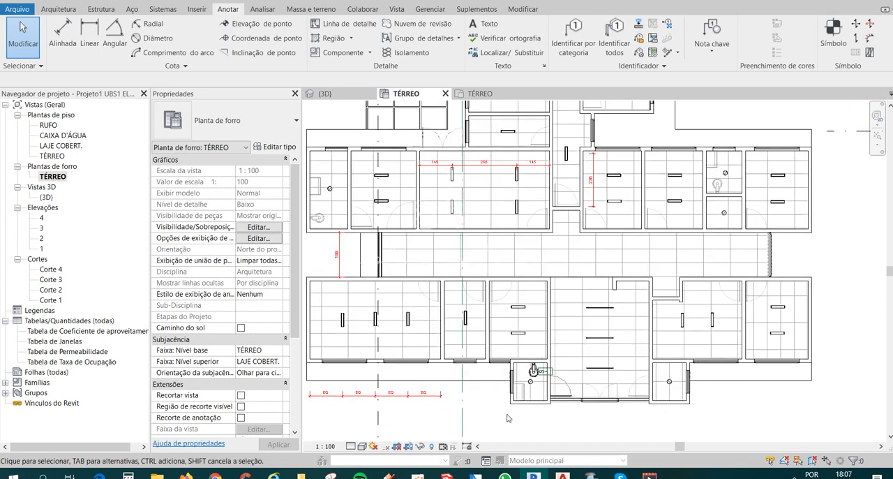
pyautogui.scroll(2, 562, 368)
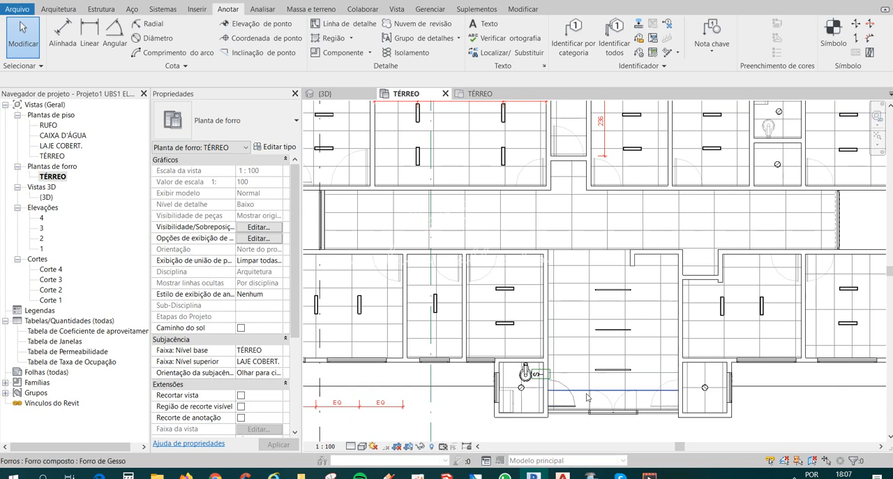
pyautogui.scroll(-3, 582, 355)
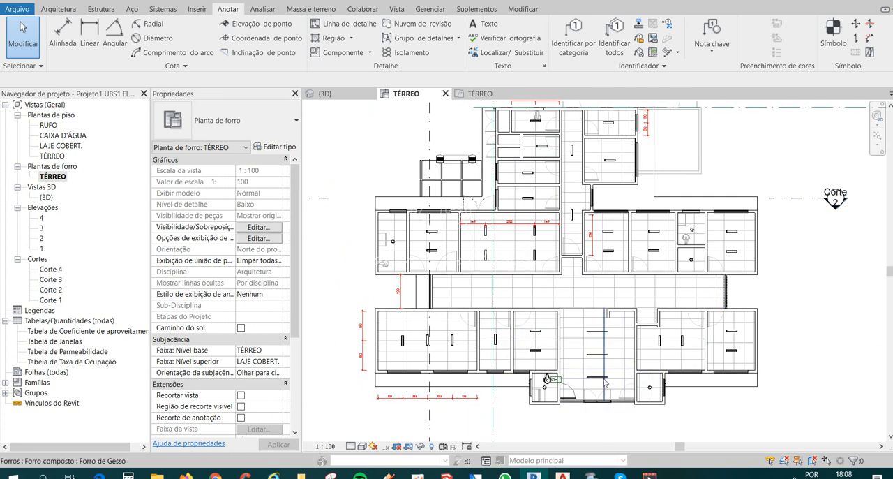
pyautogui.scroll(3, 646, 354)
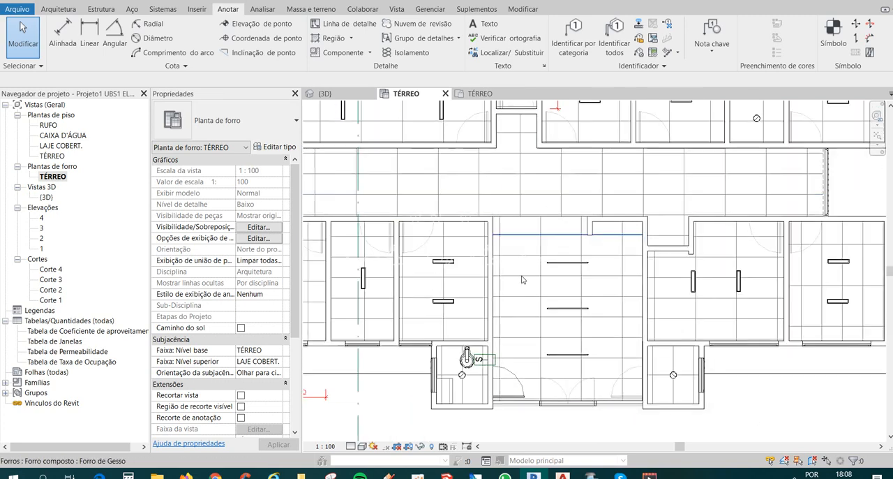
pyautogui.scroll(-2, 571, 319)
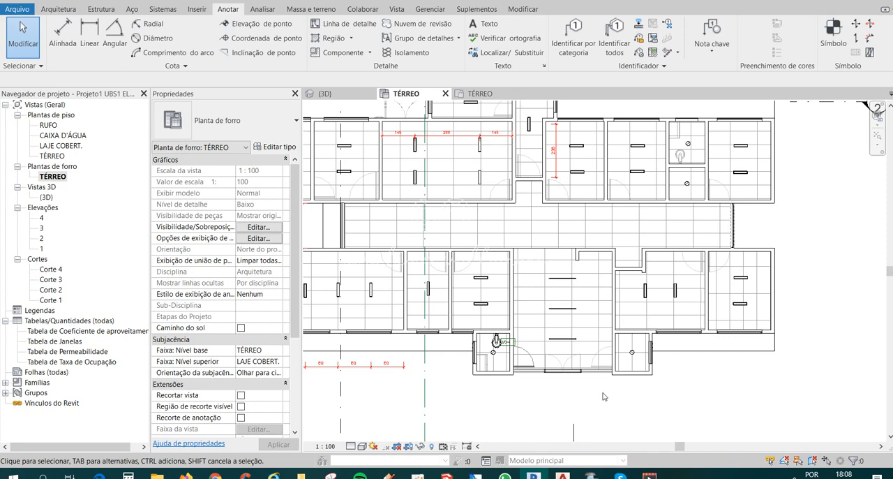
# Dismiss the unsaved-project reminder without saving and open the {3D} view.
pyautogui.moveTo(605, 398); pyautogui.dragTo(646, 390, button='middle')
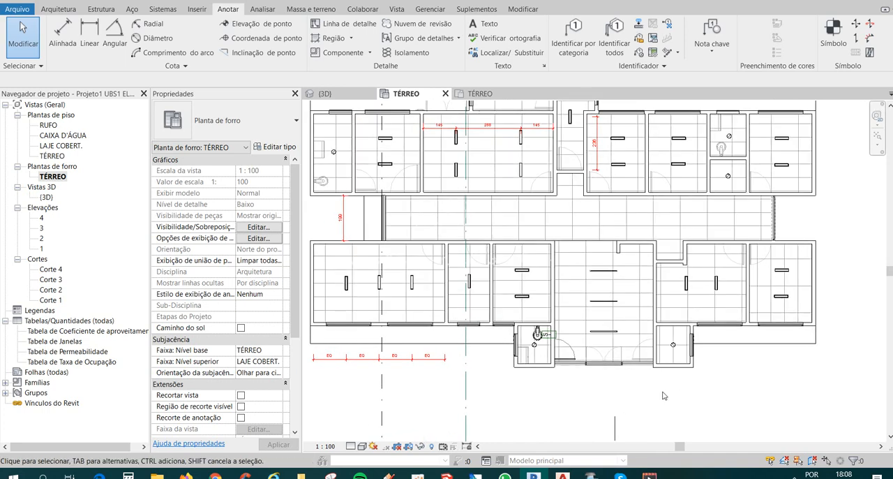
pyautogui.moveTo(726, 375); pyautogui.dragTo(702, 389, button='middle')
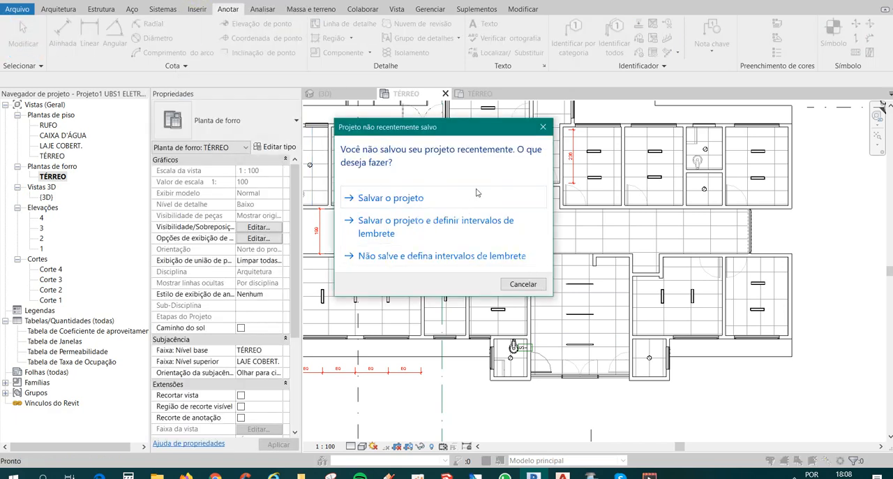
pyautogui.click(548, 129)
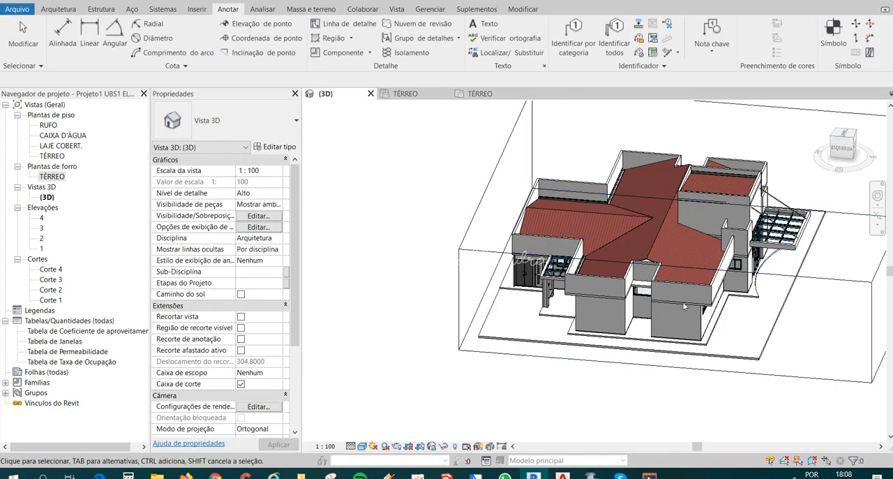
# Cut the 3D model with the section box from the front so the interior of the reception is exposed.
pyautogui.keyDown('shift'); pyautogui.moveTo(754, 331); pyautogui.dragTo(507, 295, button='middle'); pyautogui.keyUp('shift')
pyautogui.scroll(-2, 505, 293)
pyautogui.click(469, 365)
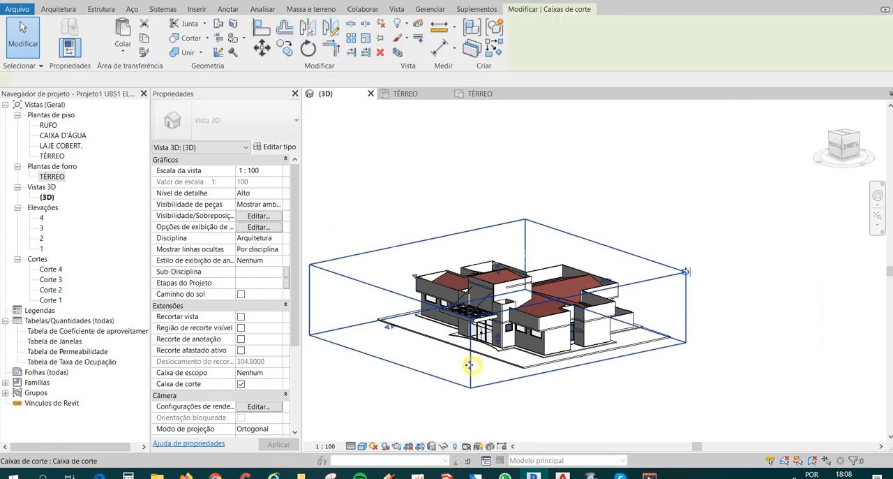
pyautogui.moveTo(469, 365); pyautogui.dragTo(476, 312)
pyautogui.scroll(5, 489, 317)
pyautogui.keyDown('shift'); pyautogui.moveTo(489, 318); pyautogui.dragTo(642, 248, button='middle'); pyautogui.keyUp('shift')
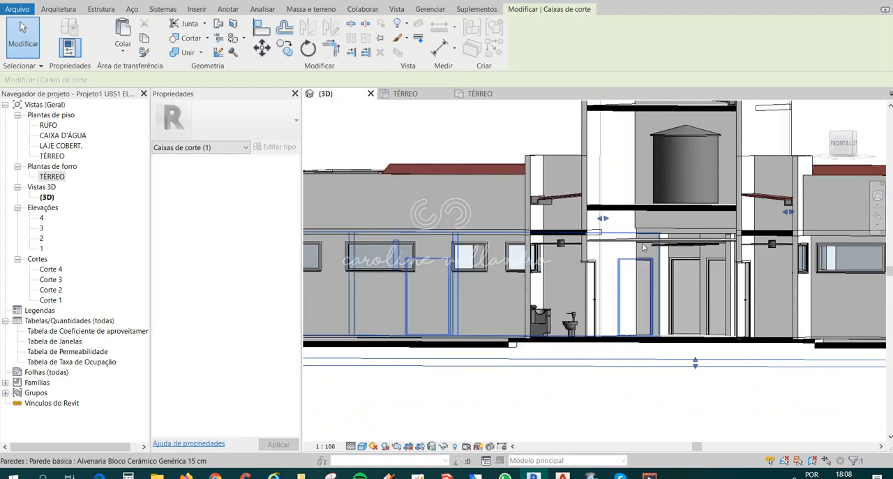
# Select the reception's plaster ceiling in the 3D section and check its height offset against the luminaires.
pyautogui.click(643, 244)
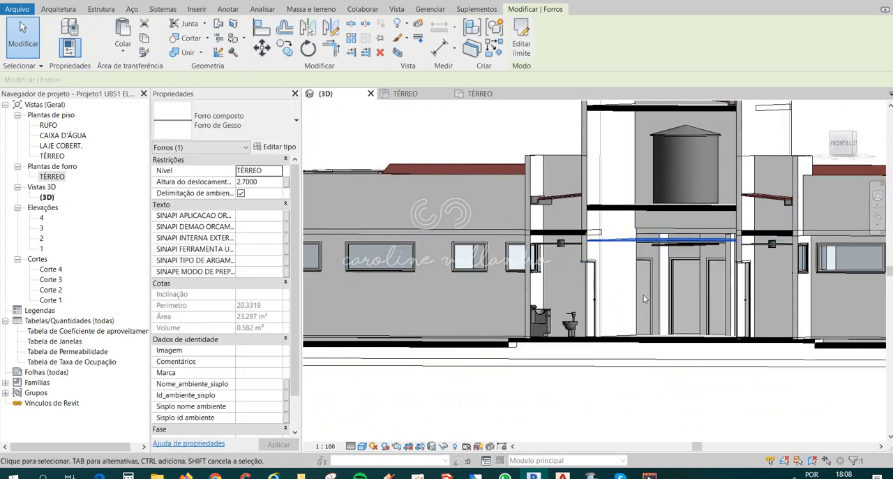
pyautogui.keyDown('shift'); pyautogui.moveTo(646, 299); pyautogui.dragTo(661, 305, button='middle'); pyautogui.keyUp('shift')
pyautogui.scroll(3, 716, 239)
pyautogui.keyDown('shift'); pyautogui.moveTo(712, 267); pyautogui.dragTo(678, 263, button='middle'); pyautogui.keyUp('shift')
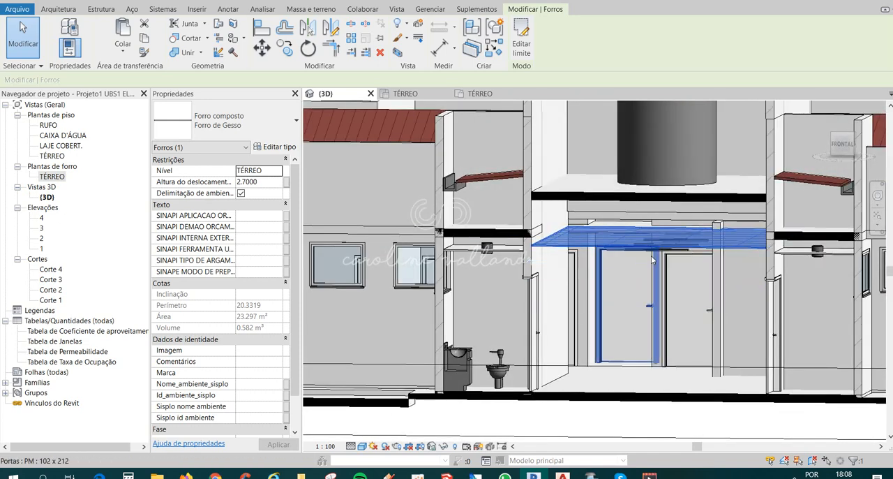
# In the TÉRREO ceiling plan, set the light elevation of the reception's upper 1200mm strip luminaire to 2.7.
pyautogui.doubleClick(58, 179)
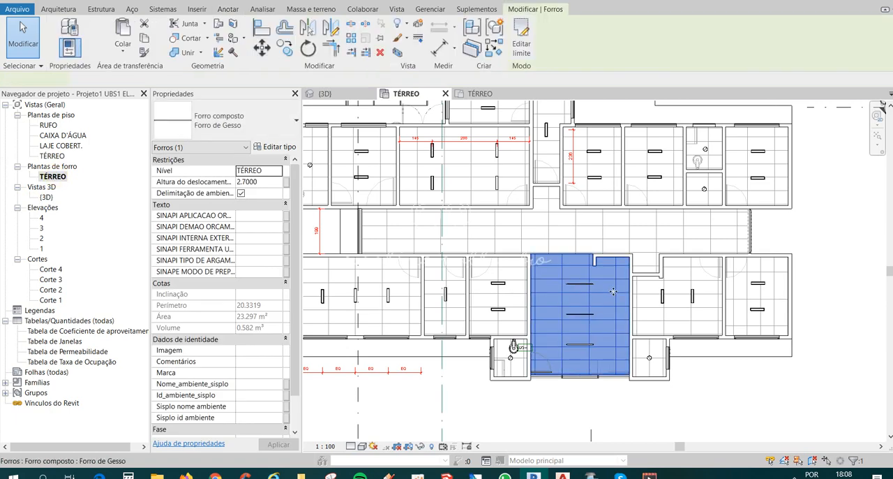
pyautogui.click(582, 284)
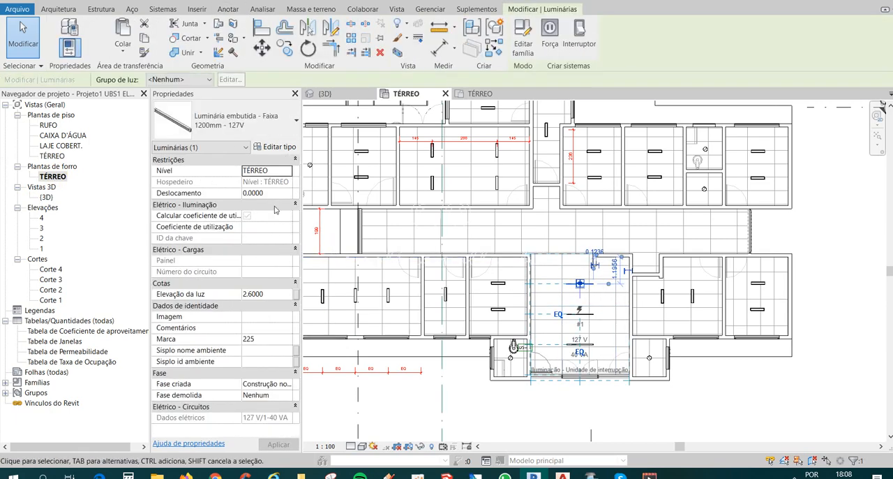
pyautogui.click(273, 294)
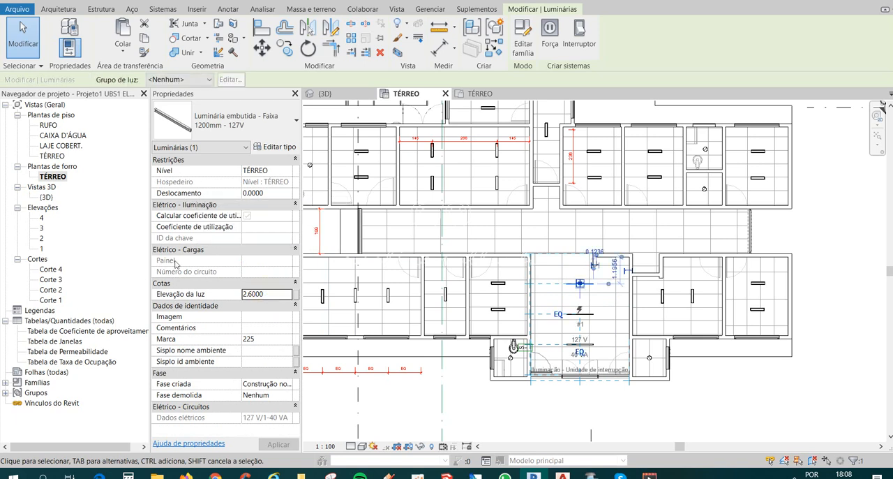
pyautogui.click(255, 294)
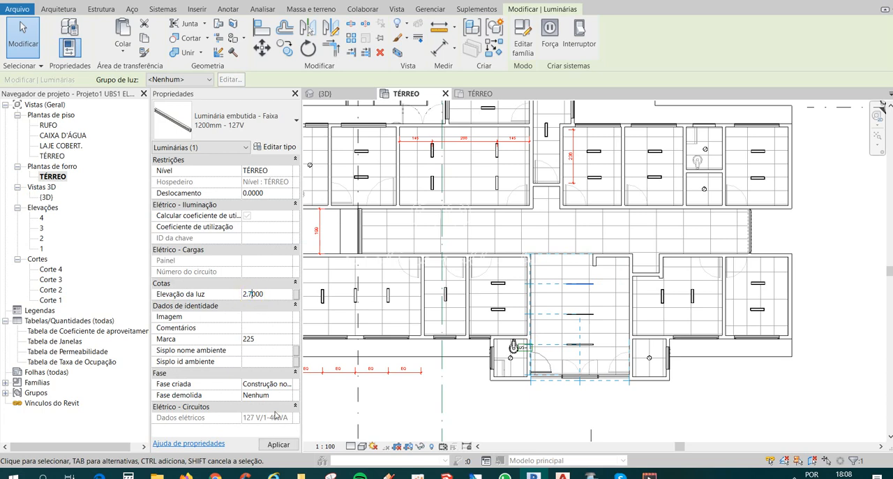
pyautogui.click(648, 435)
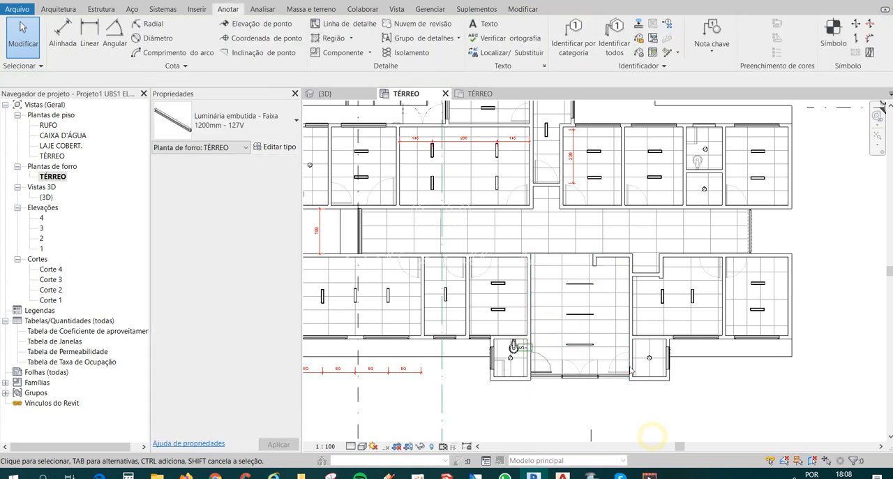
# Set the light elevation of the reception's middle and lower strip luminaires to 2.7.
pyautogui.click(552, 304)
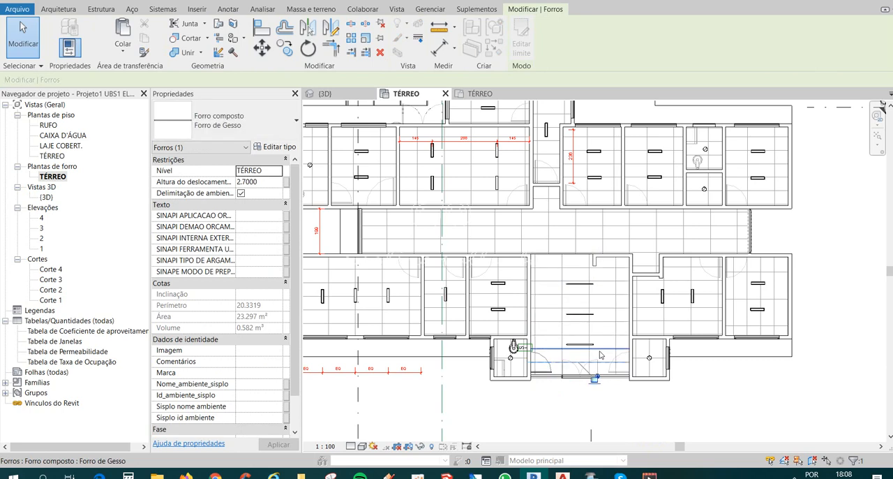
pyautogui.scroll(2, 583, 335)
pyautogui.press('Escape')
pyautogui.moveTo(538, 280); pyautogui.dragTo(613, 375)
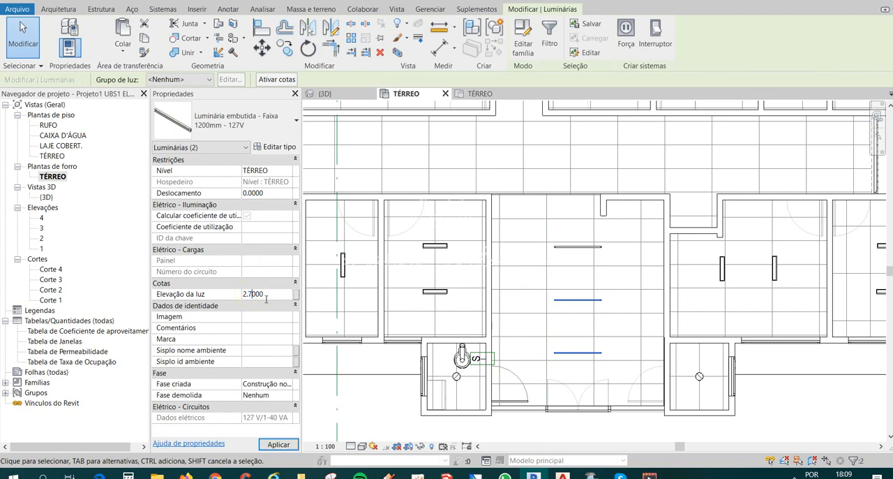
pyautogui.click(279, 443)
pyautogui.scroll(-2, 479, 253)
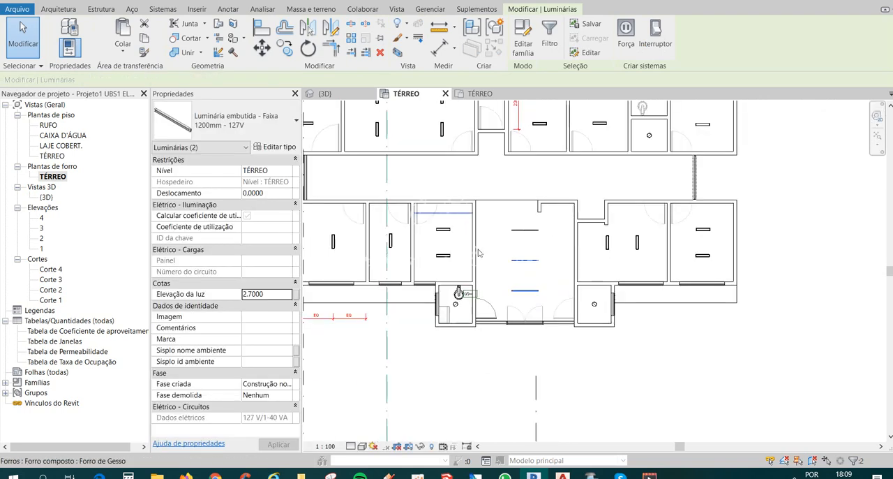
pyautogui.scroll(-2, 524, 409)
pyautogui.press('Escape')
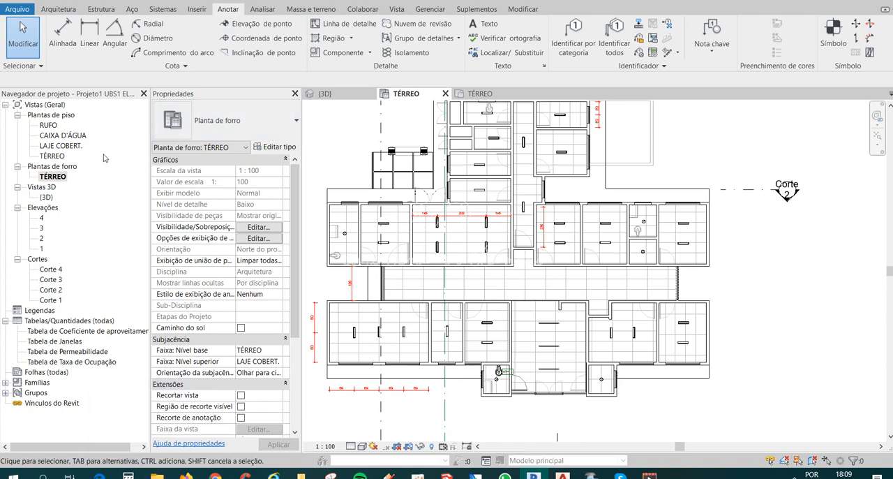
# Open the TÉRREO floor plan and examine the imported electrical layout's luminaires, switches and outlets throughout the rooms.
pyautogui.doubleClick(53, 155)
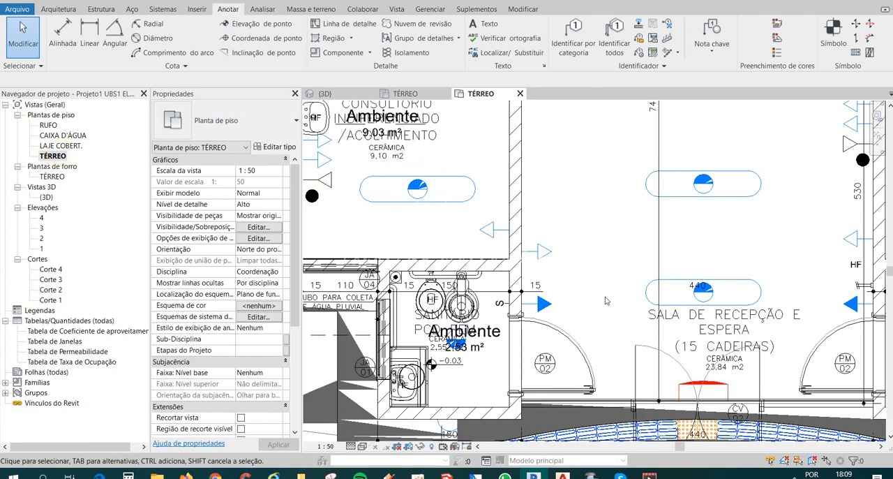
pyautogui.scroll(-3, 553, 287)
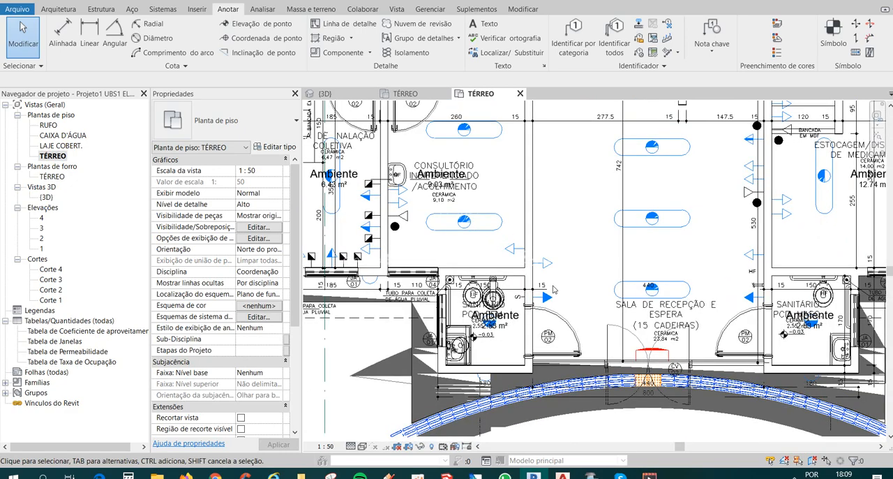
pyautogui.moveTo(664, 217); pyautogui.dragTo(695, 442, button='middle')
pyautogui.scroll(-1, 534, 344)
pyautogui.moveTo(635, 367); pyautogui.dragTo(686, 283, button='middle')
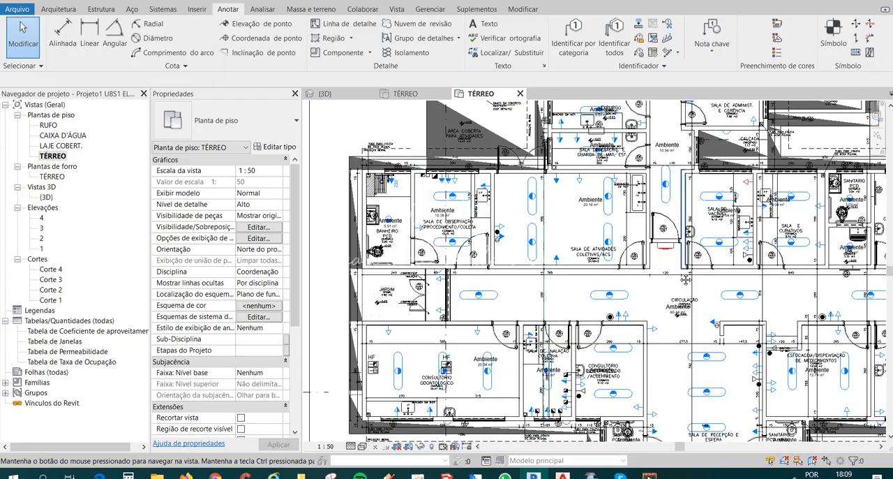
pyautogui.moveTo(685, 281); pyautogui.dragTo(548, 421, button='middle')
pyautogui.moveTo(650, 252)
pyautogui.mouseDown(button='middle')
pyautogui.moveTo(646, 283)
pyautogui.moveTo(669, 268)
pyautogui.moveTo(667, 251)
pyautogui.mouseUp(button='middle')
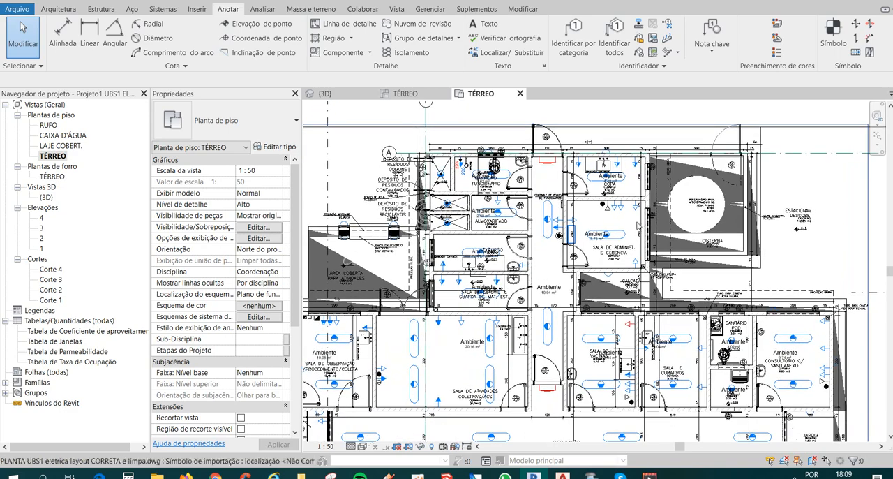
pyautogui.moveTo(663, 374); pyautogui.dragTo(545, 289, button='middle')
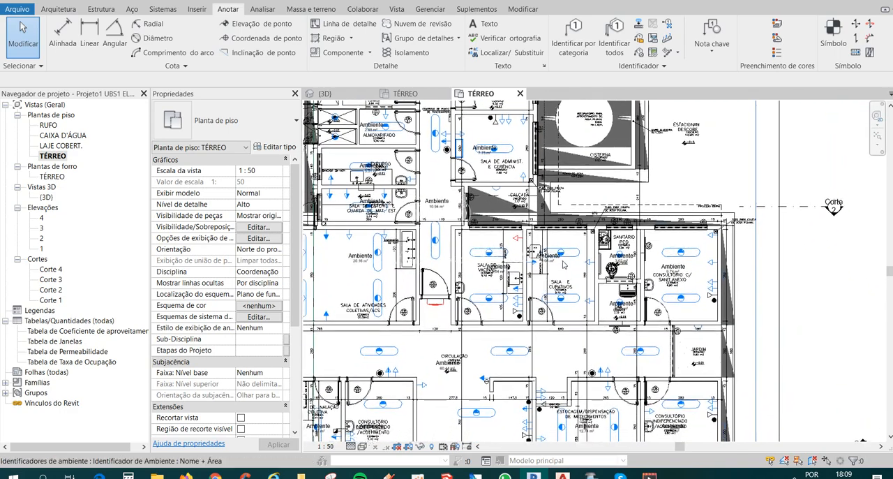
pyautogui.scroll(-2, 564, 262)
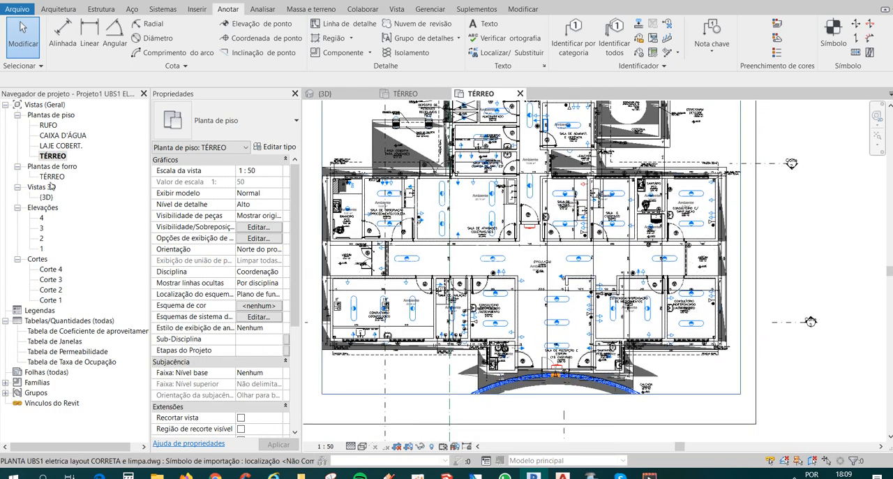
# Return to the TÉRREO ceiling plan and review the luminaire layout across its rooms.
pyautogui.doubleClick(52, 176)
pyautogui.scroll(1, 577, 363)
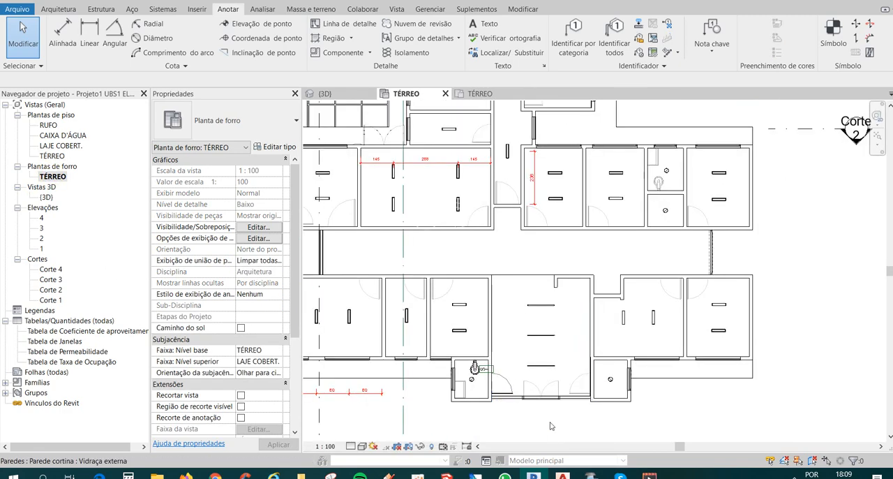
pyautogui.scroll(-3, 705, 397)
pyautogui.scroll(3, 767, 388)
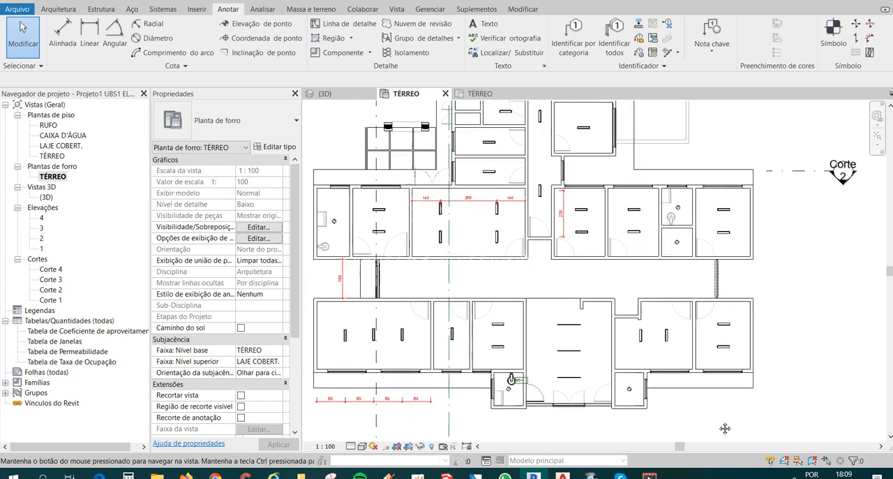
pyautogui.moveTo(732, 232); pyautogui.dragTo(735, 248, button='middle')
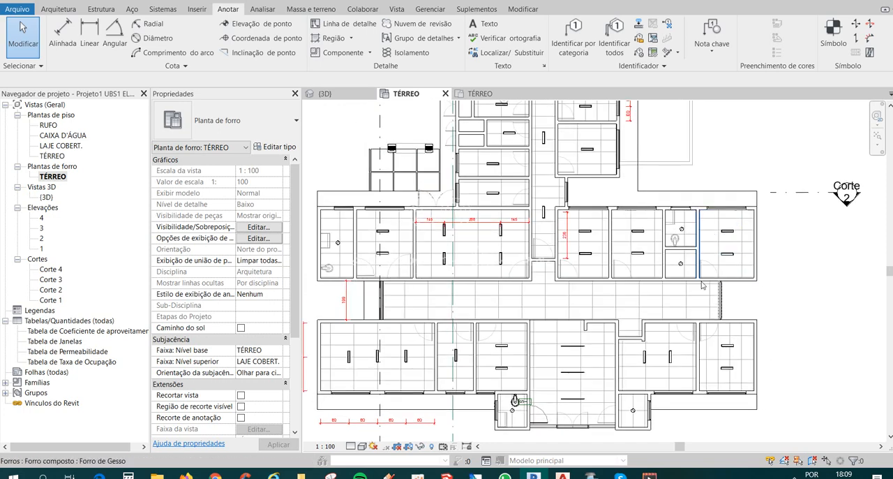
pyautogui.moveTo(819, 327); pyautogui.dragTo(794, 322, button='middle')
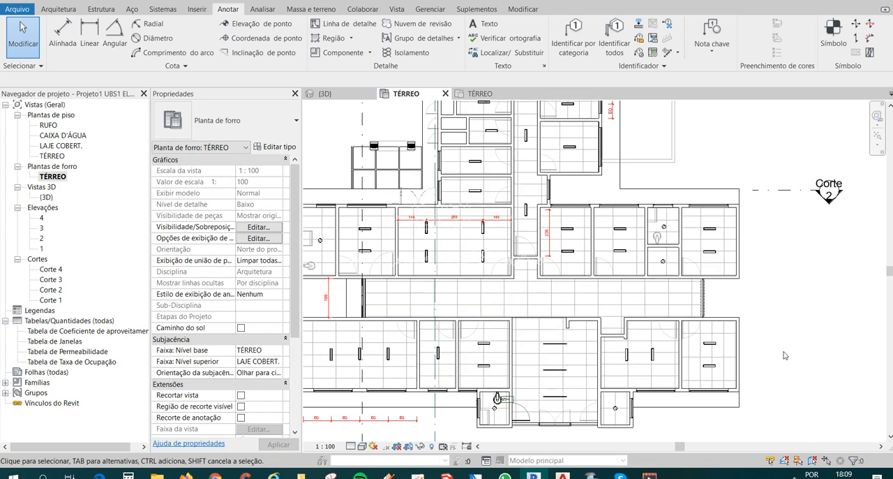
# Inspect the properties of the recessed fluorescent luminaire in the small room directly below the upper-right bathroom.
pyautogui.click(663, 263)
pyautogui.scroll(2, 662, 263)
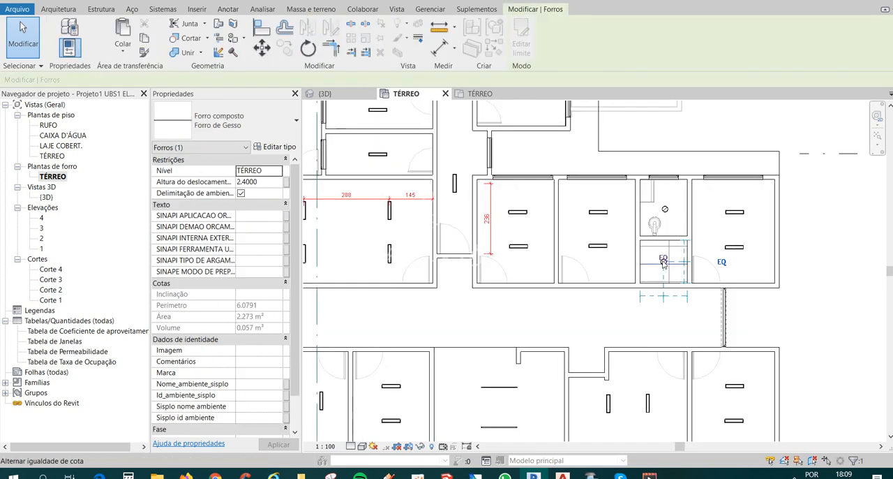
pyautogui.press('Escape')
pyautogui.click(663, 262)
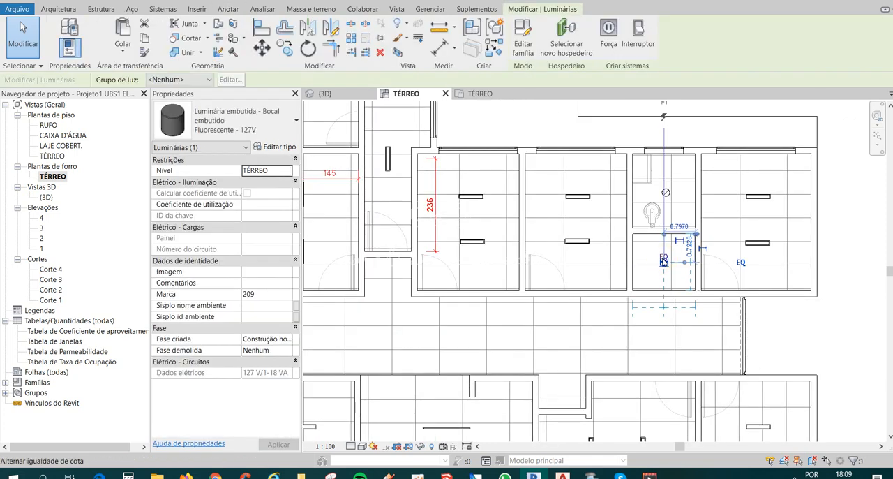
pyautogui.scroll(-1, 549, 312)
pyautogui.scroll(-2, 550, 312)
pyautogui.moveTo(552, 349); pyautogui.dragTo(612, 305, button='middle')
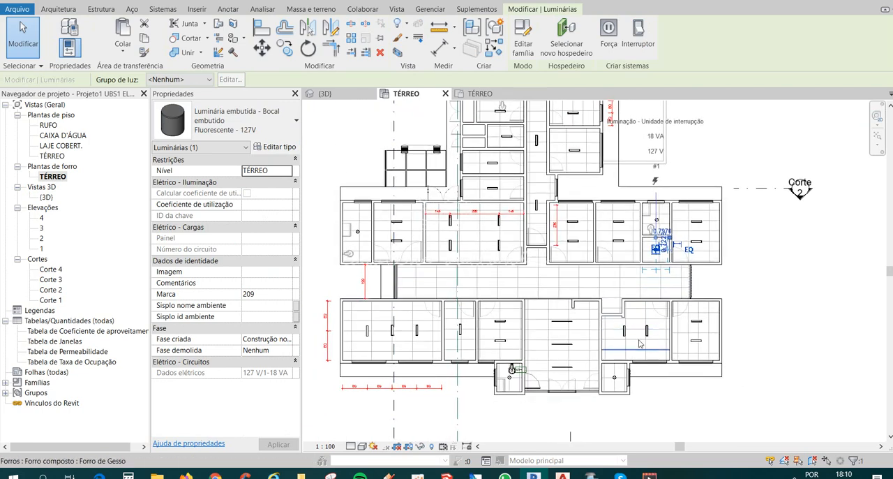
# Delete the three luminaires in the large dental office at the building's lower-left corner.
pyautogui.scroll(2, 365, 349)
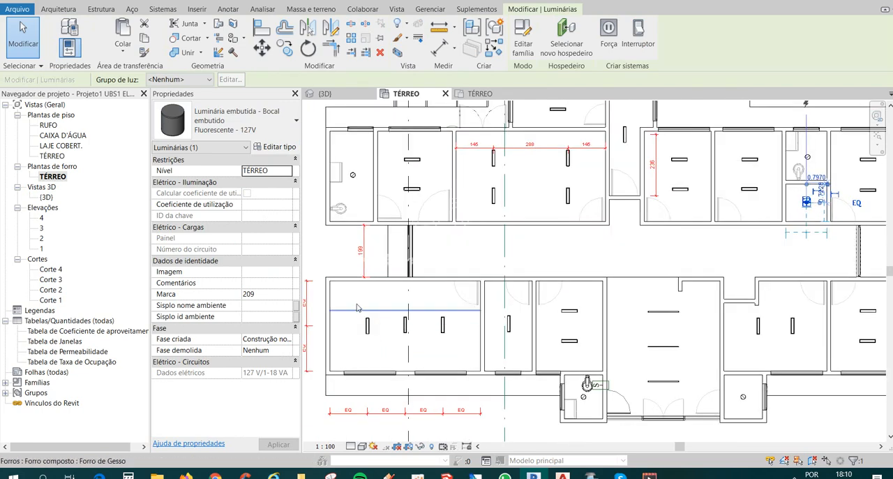
pyautogui.moveTo(360, 304); pyautogui.dragTo(454, 349)
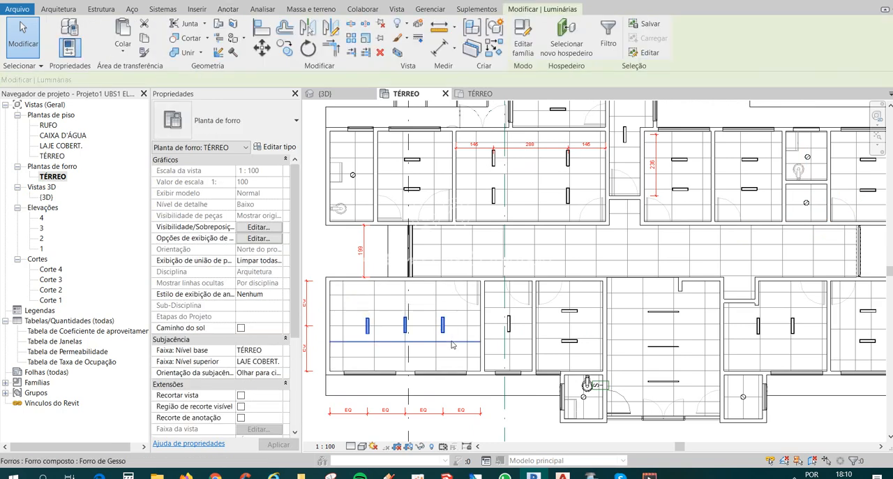
pyautogui.press('Delete')
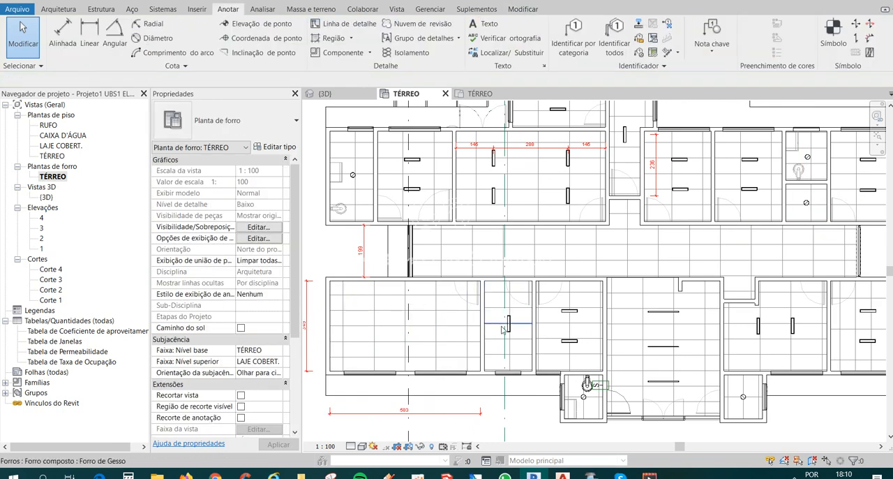
# Try to copy the uppermost 1200 mm strip luminaire from the central entrance hall into the large dental office at the building's lower-left corner.
pyautogui.moveTo(653, 361); pyautogui.dragTo(569, 304, button='middle')
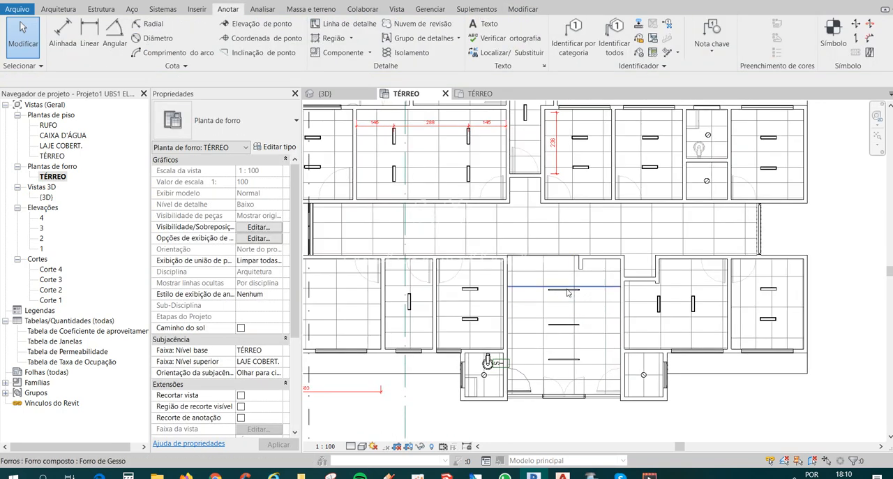
pyautogui.scroll(2, 568, 293)
pyautogui.click(563, 289)
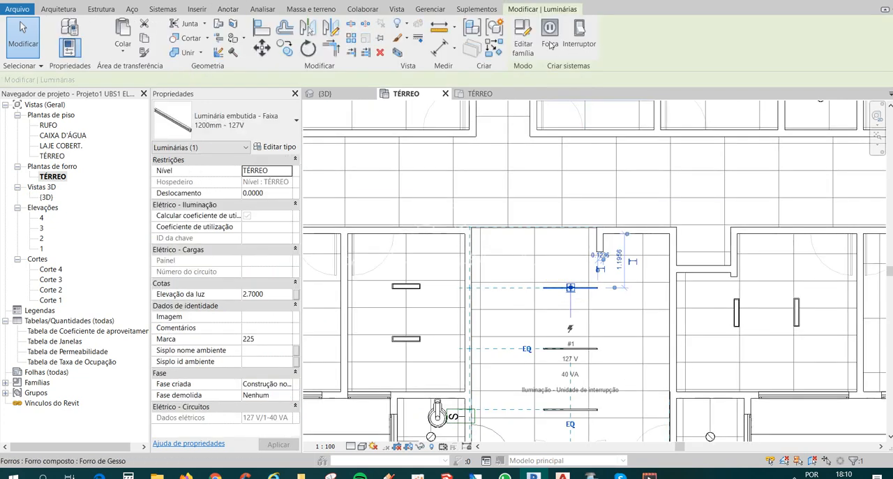
pyautogui.scroll(-1, 649, 302)
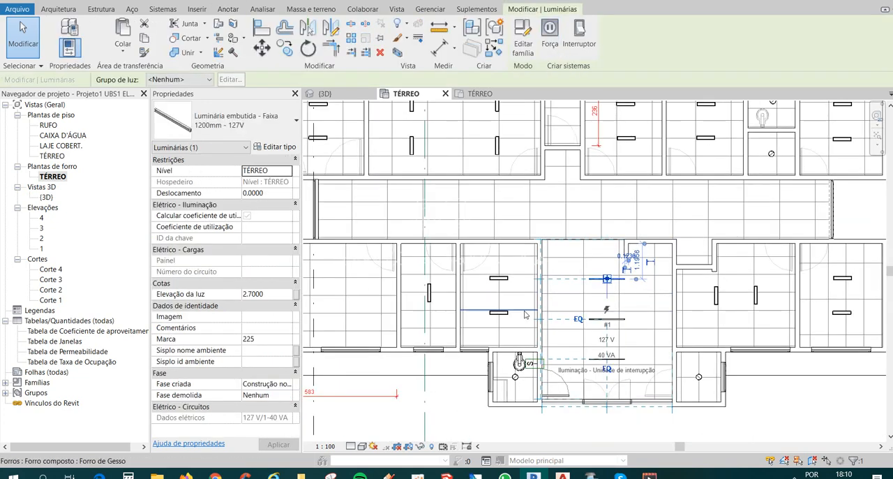
pyautogui.moveTo(525, 315); pyautogui.dragTo(680, 314, button='middle')
pyautogui.press('c')
pyautogui.press('o')
pyautogui.click(745, 287)
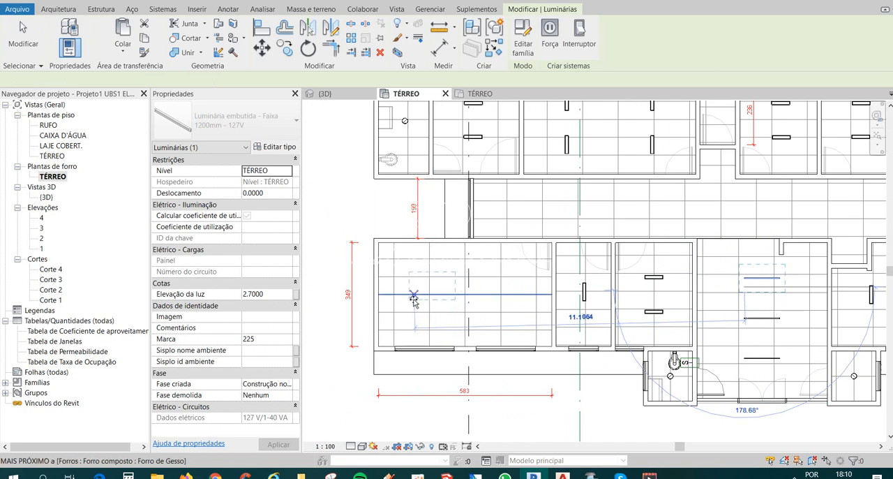
pyautogui.click(410, 307)
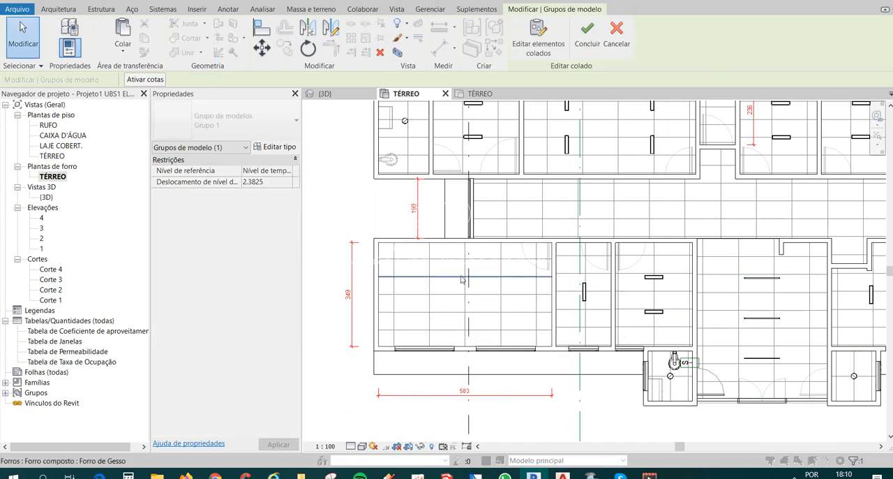
pyautogui.scroll(-1, 461, 280)
pyautogui.hotkey('ctrl', 'z')
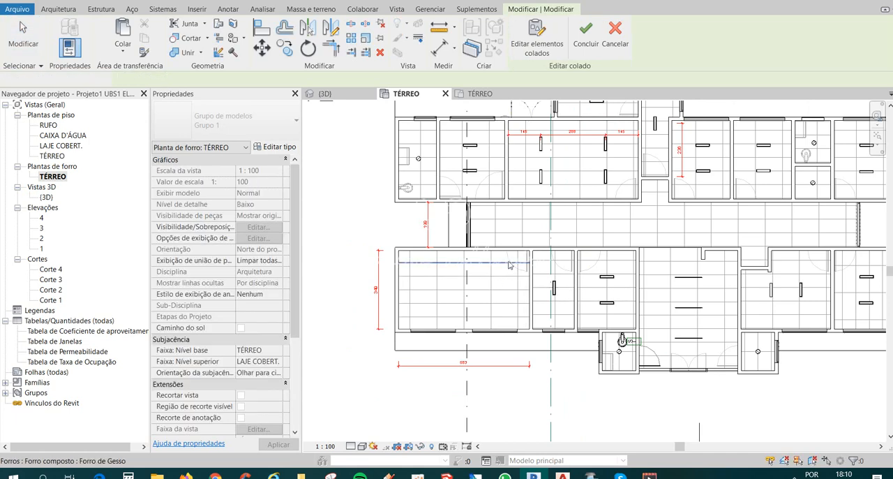
# Copy the entrance hall's uppermost 1200 mm strip luminaire into the left half of the large dental office.
pyautogui.click(765, 280)
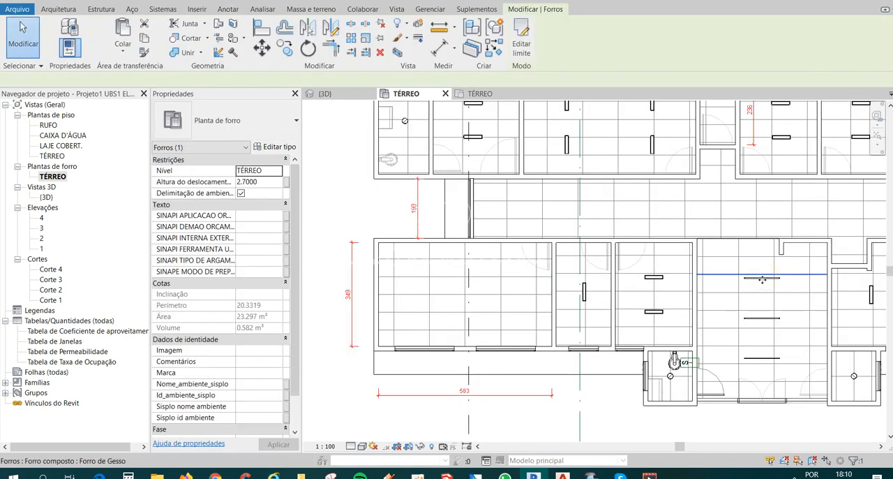
pyautogui.press('Escape')
pyautogui.click(769, 282)
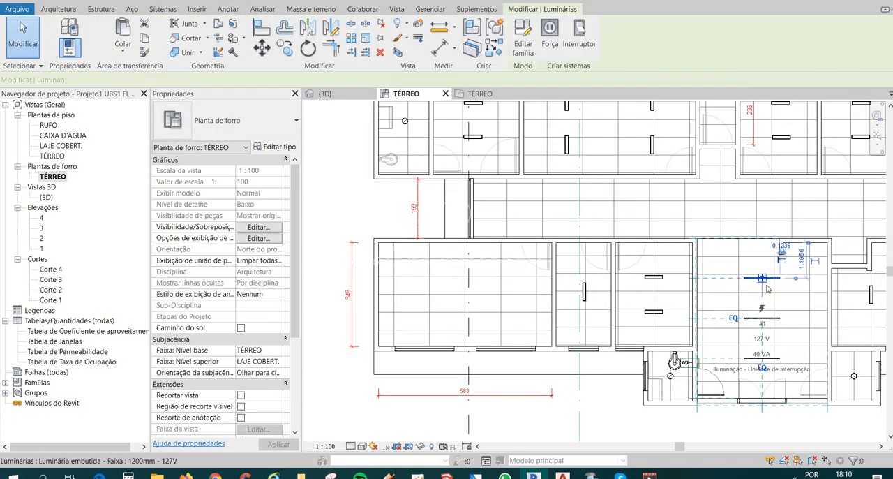
pyautogui.press('c')
pyautogui.press('o')
pyautogui.click(745, 287)
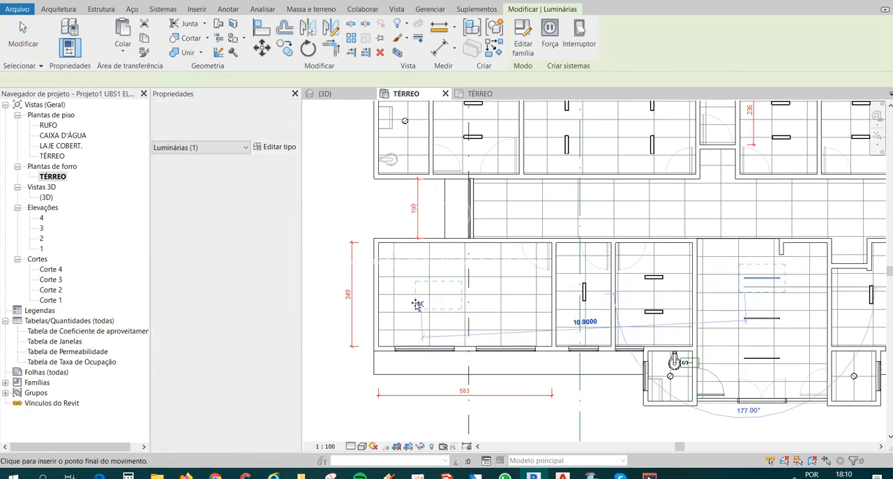
pyautogui.click(407, 305)
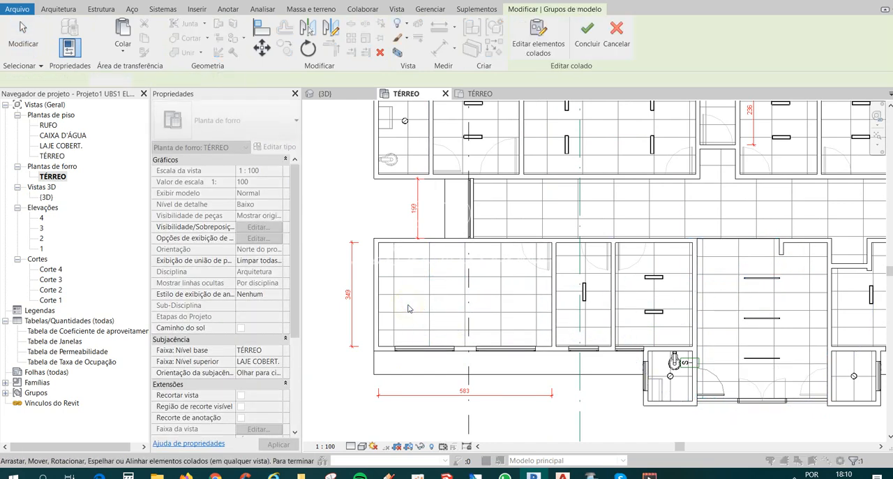
pyautogui.click(386, 233)
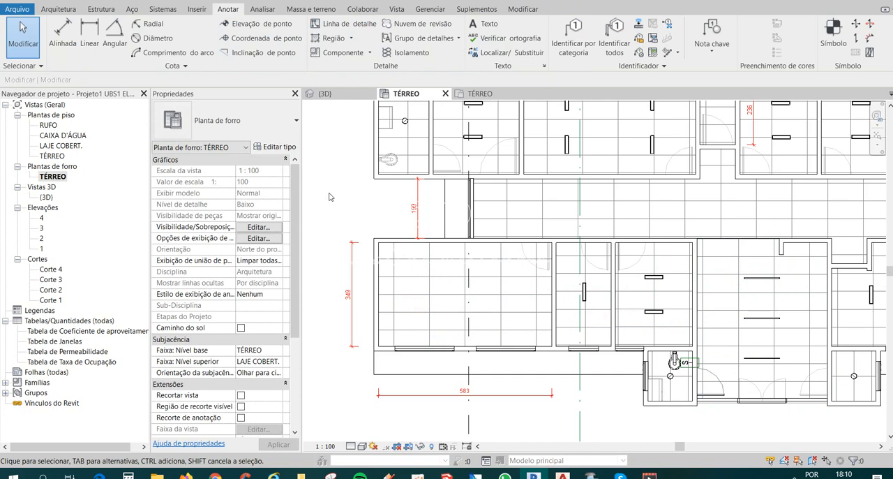
# Open the 3D view and move the section box's front face outward to enclose the building's front facade.
pyautogui.click(201, 0)
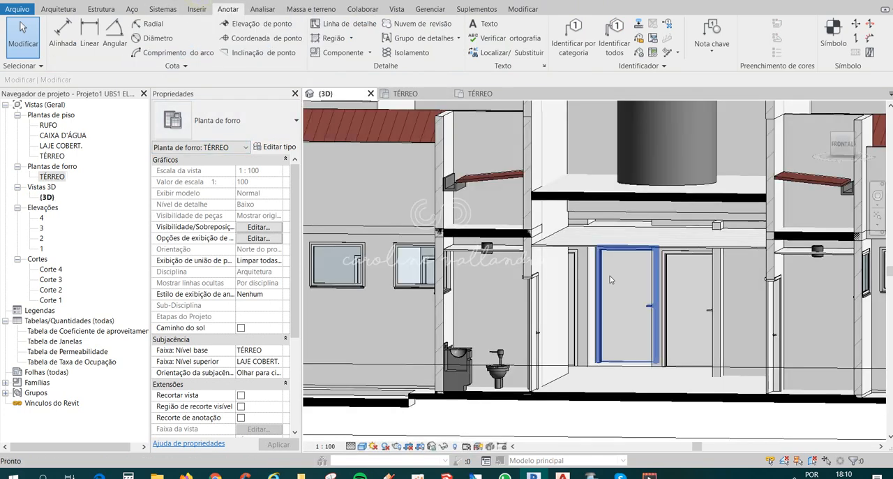
pyautogui.scroll(-6, 611, 280)
pyautogui.moveTo(498, 333)
pyautogui.keyDown('shift'); pyautogui.mouseDown(button='middle')
pyautogui.moveTo(572, 357)
pyautogui.moveTo(516, 345)
pyautogui.moveTo(514, 327)
pyautogui.moveTo(564, 350)
pyautogui.moveTo(492, 331)
pyautogui.mouseUp(button='middle'); pyautogui.keyUp('shift')
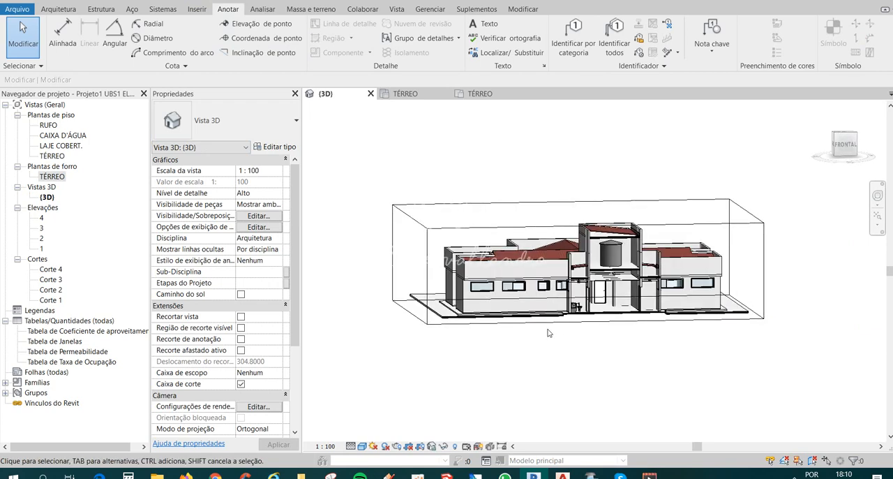
pyautogui.click(548, 318)
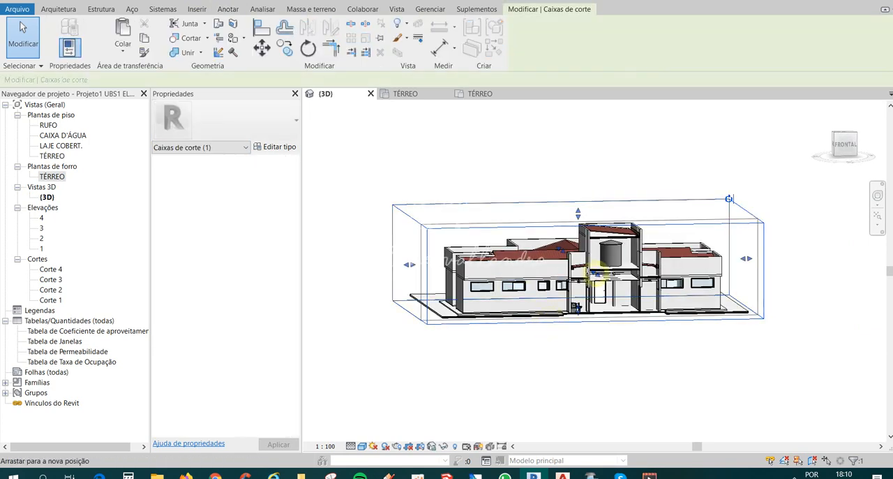
pyautogui.keyDown('shift'); pyautogui.moveTo(594, 273); pyautogui.dragTo(362, 241, button='middle'); pyautogui.keyUp('shift')
pyautogui.scroll(5, 517, 312)
pyautogui.keyDown('shift'); pyautogui.moveTo(520, 239); pyautogui.dragTo(697, 211, button='middle'); pyautogui.keyUp('shift')
pyautogui.scroll(-2, 552, 245)
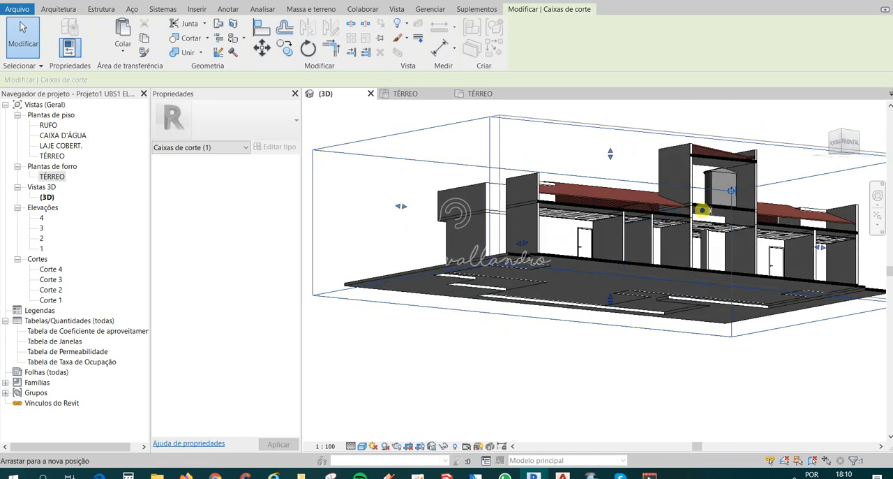
pyautogui.moveTo(701, 209)
pyautogui.mouseDown()
pyautogui.moveTo(715, 215)
pyautogui.moveTo(689, 213)
pyautogui.mouseUp()
pyautogui.scroll(-2, 548, 220)
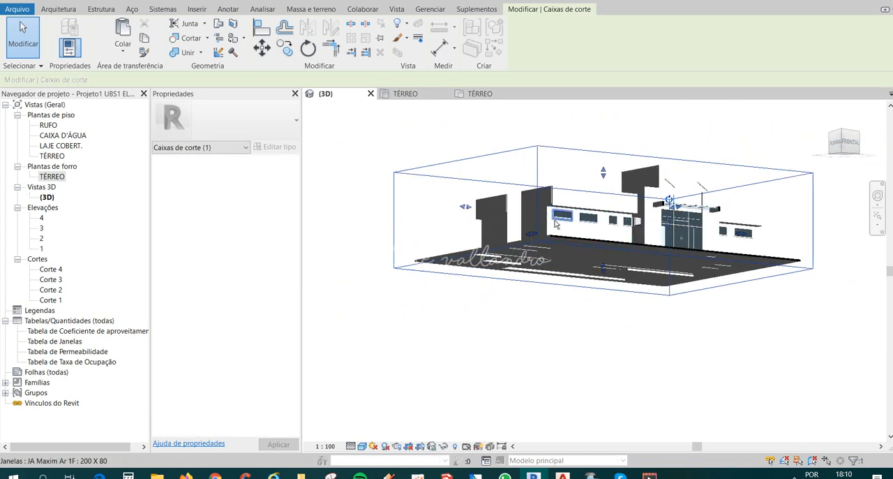
pyautogui.keyDown('shift'); pyautogui.moveTo(556, 224); pyautogui.dragTo(555, 321, button='middle'); pyautogui.keyUp('shift')
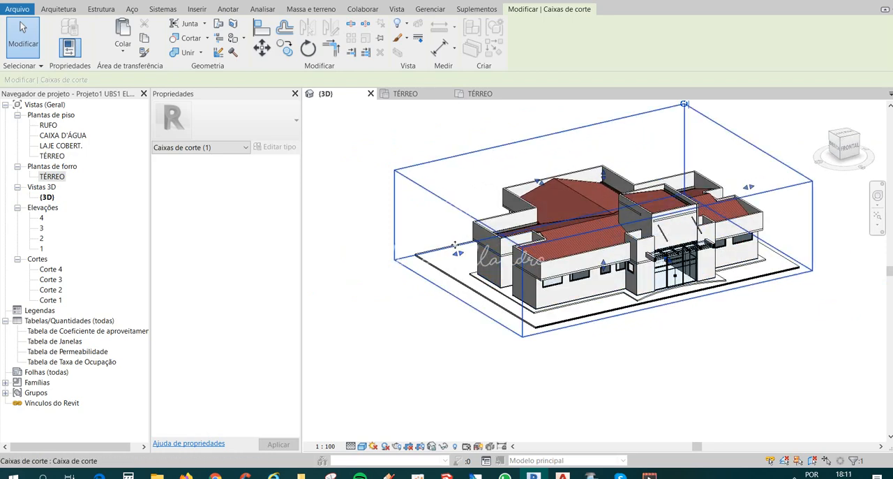
# Move the section box's left-side face inward to cut through the dental office and expose its ceiling.
pyautogui.moveTo(460, 253); pyautogui.dragTo(500, 244)
pyautogui.keyDown('shift'); pyautogui.moveTo(527, 309); pyautogui.dragTo(604, 264, button='middle'); pyautogui.keyUp('shift')
pyautogui.scroll(2, 604, 265)
pyautogui.scroll(4, 650, 311)
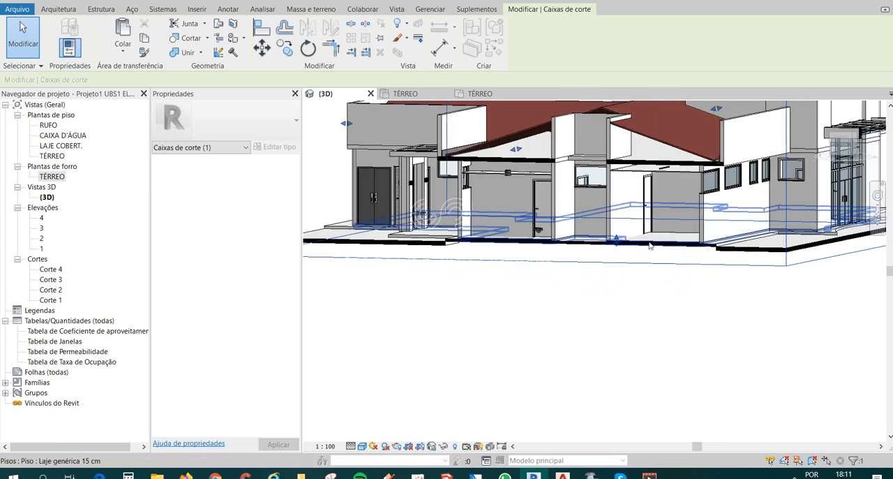
pyautogui.keyDown('shift'); pyautogui.moveTo(650, 244); pyautogui.dragTo(676, 233, button='middle'); pyautogui.keyUp('shift')
pyautogui.scroll(4, 698, 157)
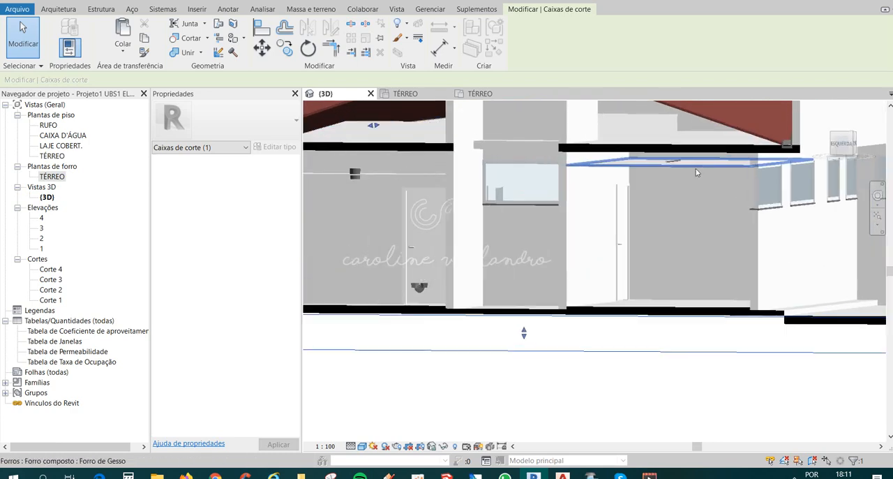
# Check the dental office ceiling's height offset and set the copied strip luminaire's light elevation to 2.6000.
pyautogui.click(673, 167)
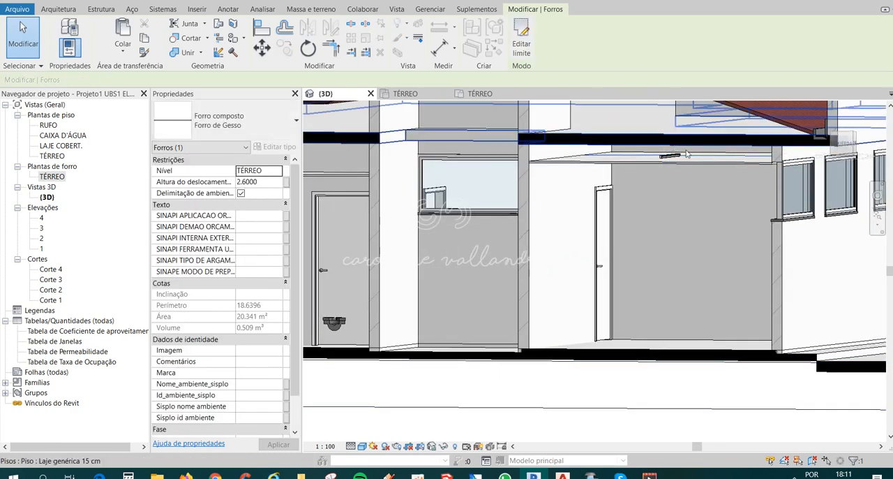
pyautogui.scroll(3, 673, 165)
pyautogui.click(641, 165)
pyautogui.scroll(3, 646, 165)
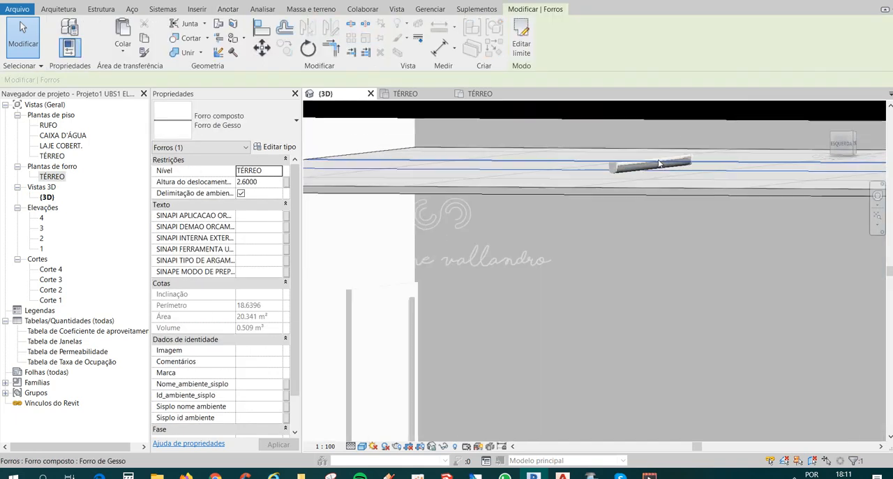
pyautogui.press('Escape')
pyautogui.click(613, 171)
pyautogui.scroll(-5, 600, 260)
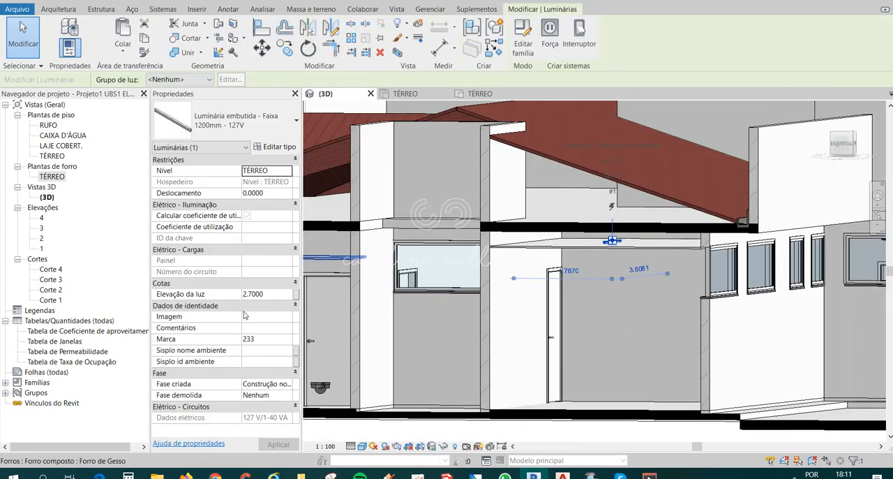
pyautogui.click(253, 293)
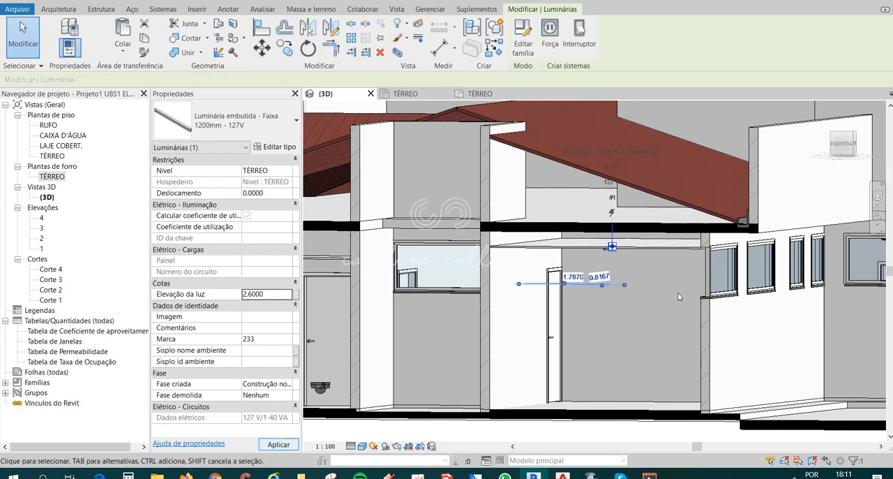
pyautogui.press('Escape')
# Extend the section box's front and left-side faces outward around the building.
pyautogui.scroll(-3, 432, 185)
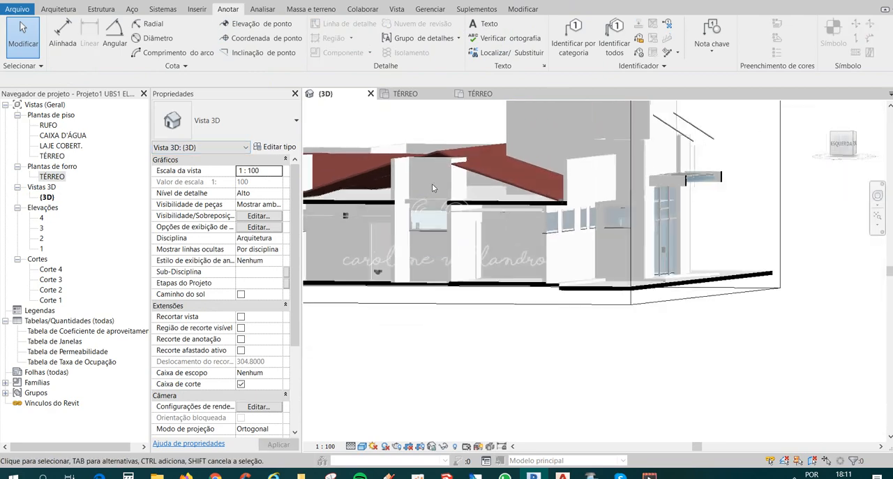
pyautogui.scroll(-4, 433, 188)
pyautogui.keyDown('shift'); pyautogui.moveTo(614, 249); pyautogui.dragTo(567, 293, button='middle'); pyautogui.keyUp('shift')
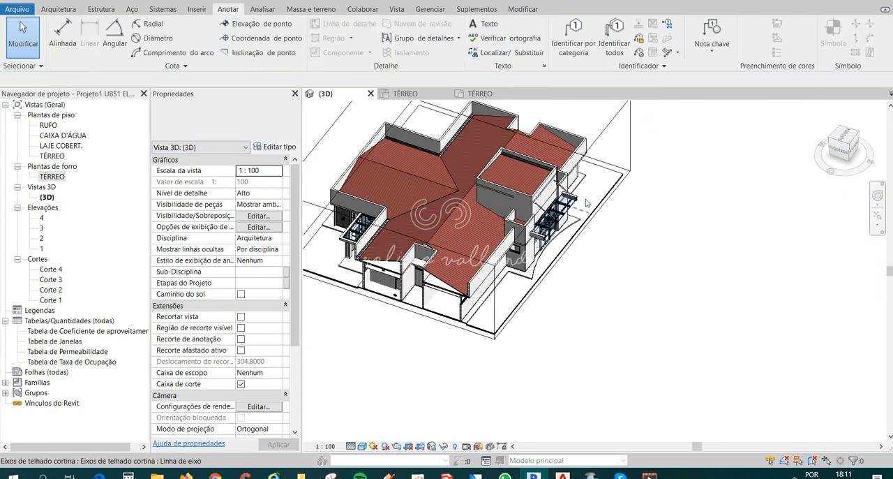
pyautogui.click(599, 146)
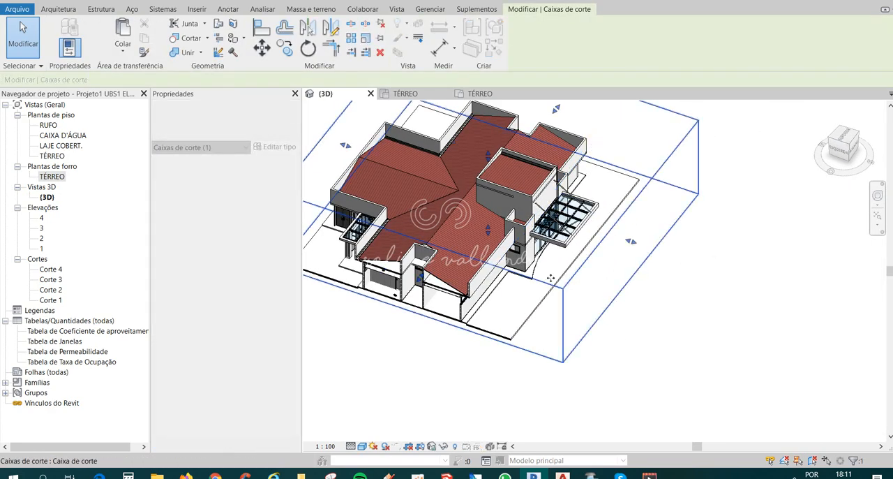
pyautogui.scroll(-3, 607, 244)
pyautogui.moveTo(485, 268); pyautogui.dragTo(465, 321)
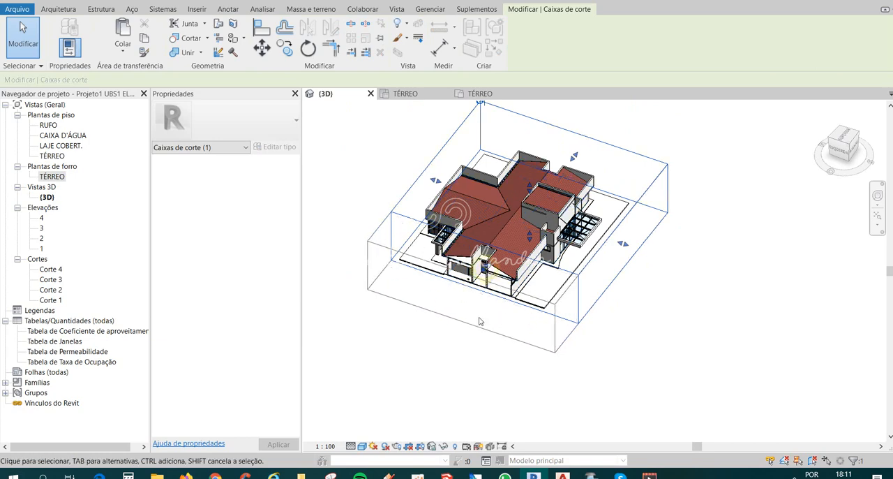
pyautogui.click(650, 358)
# Return to the TÉRREO ceiling plan and rotate the dental office's strip luminaire 90° about its centre.
pyautogui.doubleClick(51, 178)
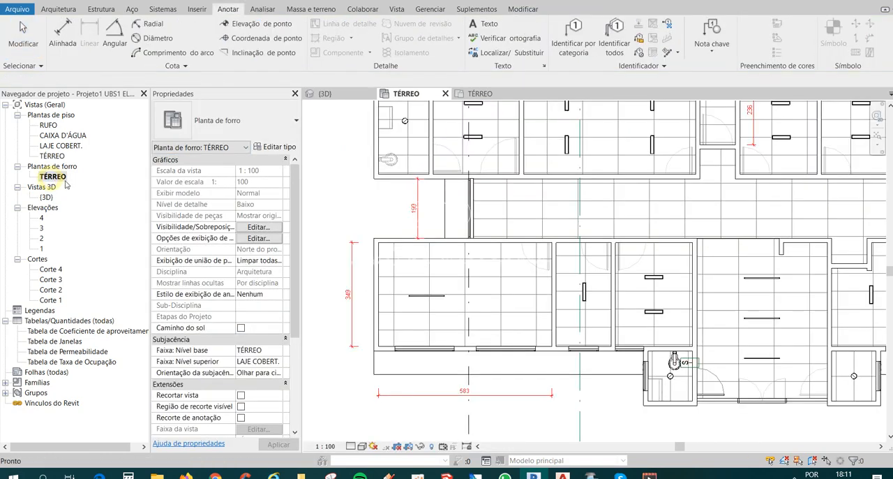
pyautogui.scroll(6, 412, 317)
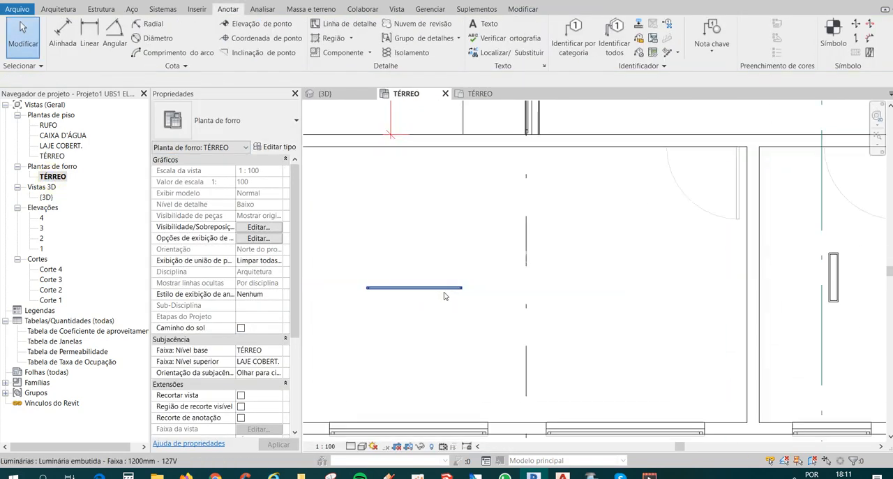
pyautogui.click(444, 289)
pyautogui.scroll(3, 445, 290)
pyautogui.press('Escape')
pyautogui.click(460, 290)
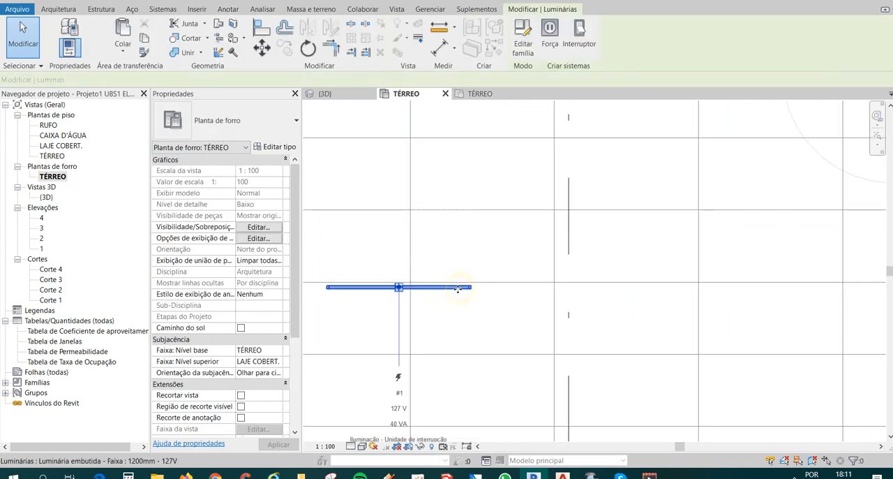
pyautogui.scroll(-4, 459, 296)
pyautogui.click(308, 48)
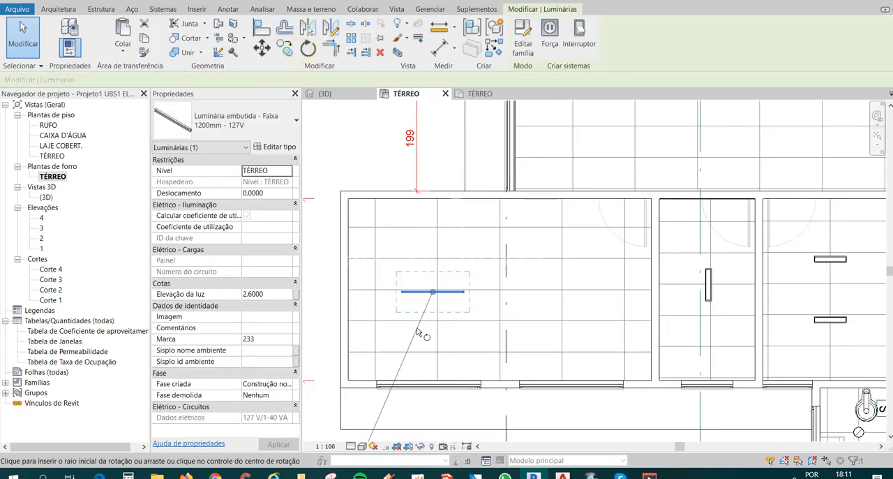
pyautogui.scroll(2, 470, 300)
pyautogui.scroll(2, 471, 300)
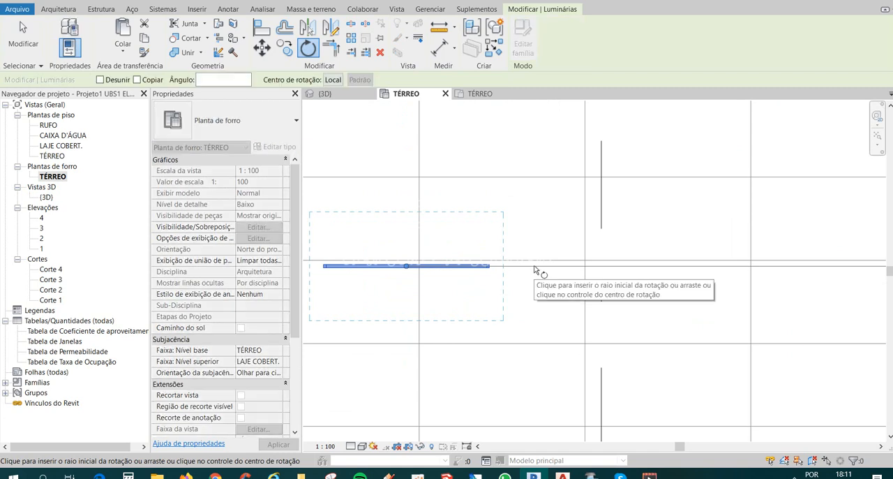
pyautogui.click(534, 268)
pyautogui.scroll(-1, 534, 269)
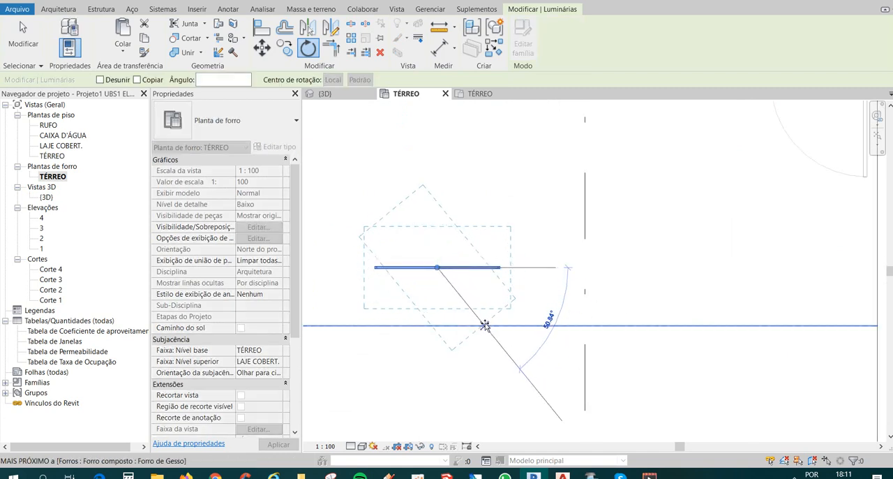
pyautogui.scroll(-2, 482, 324)
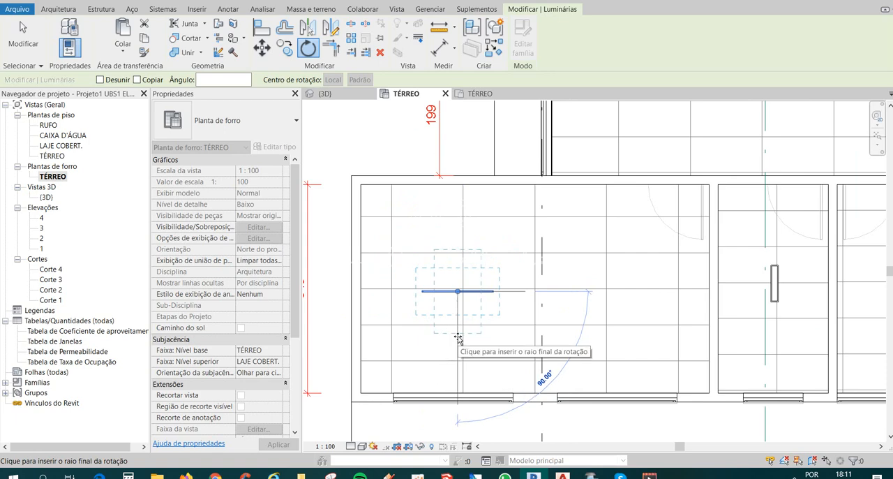
pyautogui.click(457, 337)
pyautogui.press('Escape')
pyautogui.scroll(-2, 469, 273)
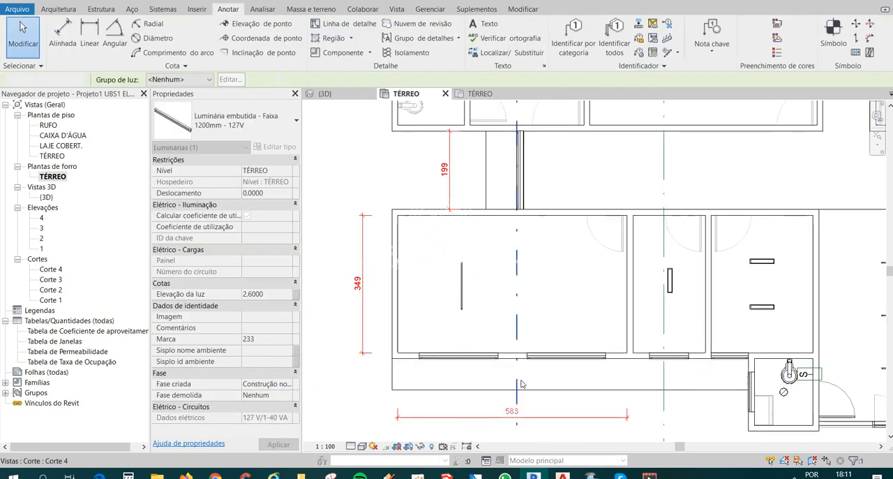
# Copy the dental office's strip luminaire twice along the room, spacing the row of three about 1.30 m and 1.40 m apart.
pyautogui.moveTo(513, 344); pyautogui.dragTo(490, 346, button='middle')
pyautogui.click(466, 335)
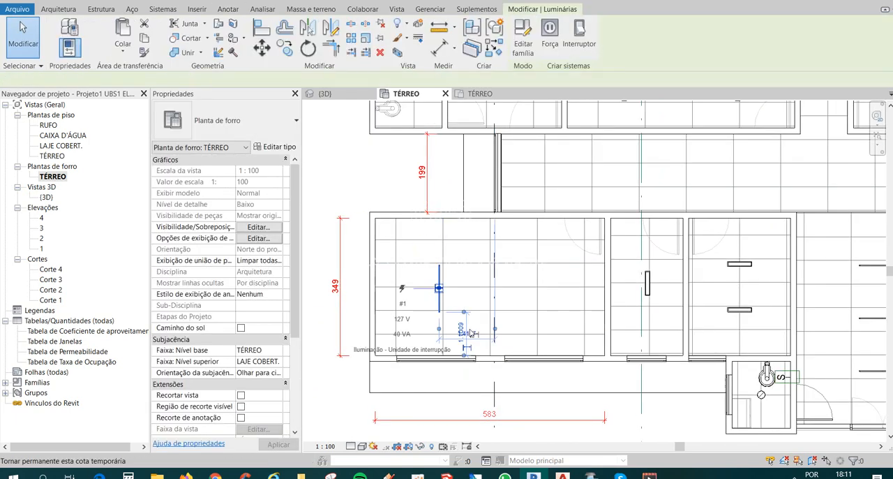
pyautogui.press('r')
pyautogui.press('o')
pyautogui.hotkey('ctrl', 'v')
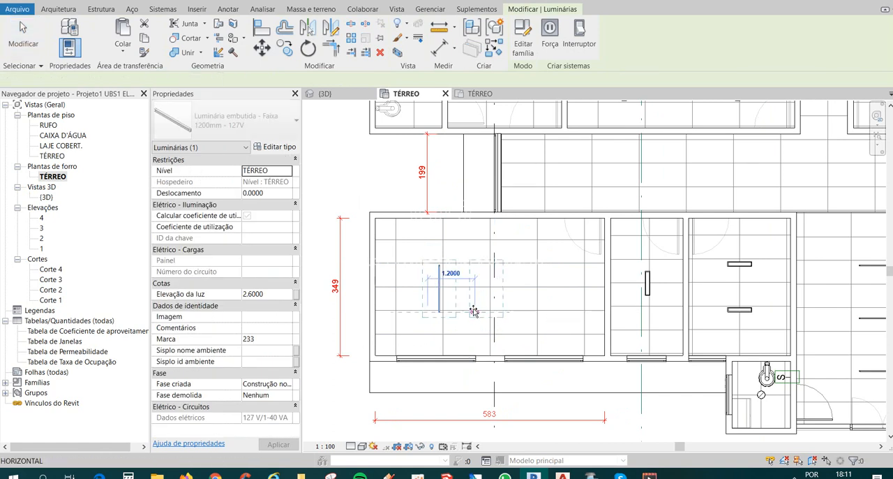
pyautogui.click(475, 309)
pyautogui.hotkey('ctrl', 'v')
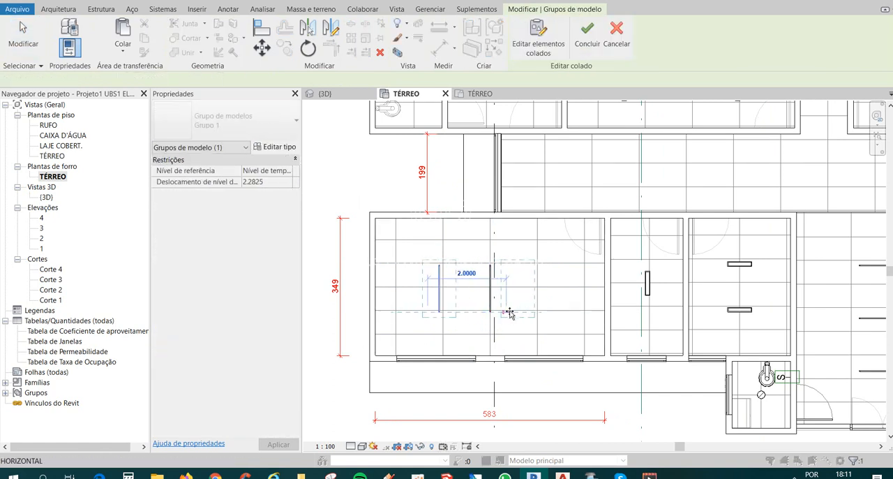
pyautogui.click(536, 311)
pyautogui.press('Escape')
pyautogui.press('Escape')
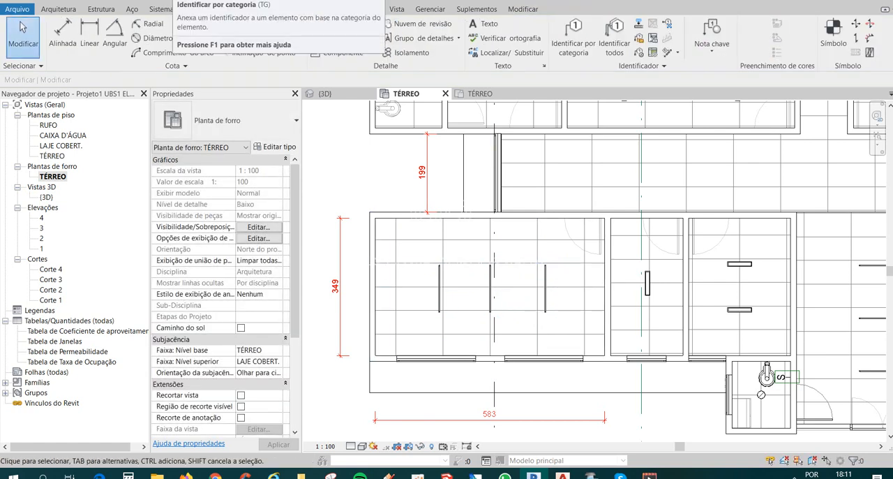
# Centre the first strip luminaire between the dental office's upper and lower walls with an equality dimension.
pyautogui.press('d')
pyautogui.press('i')
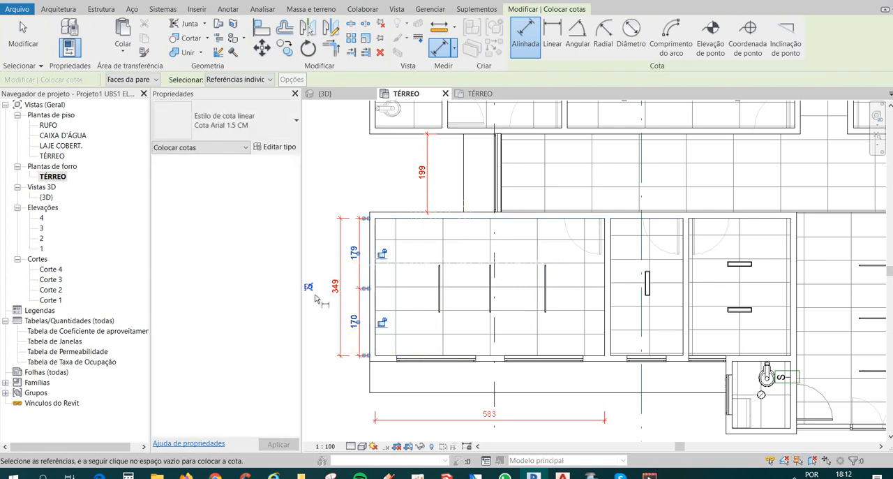
pyautogui.press('Escape')
pyautogui.press('Escape')
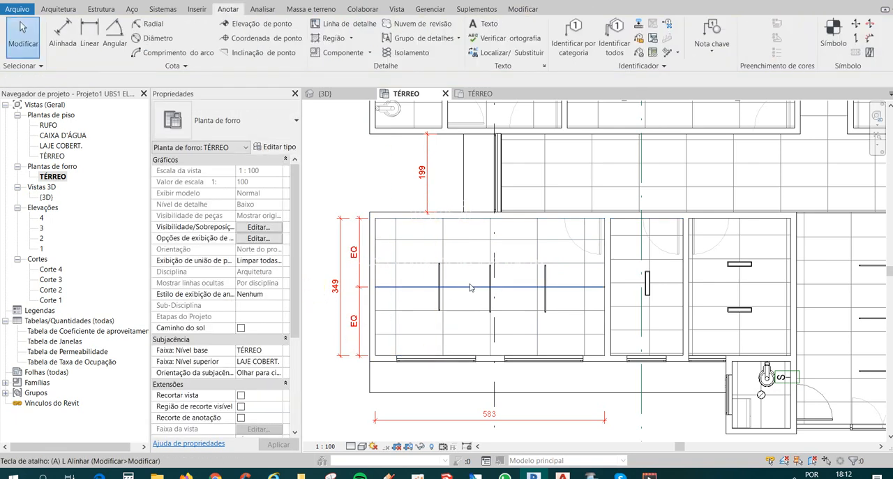
# Try to align the middle strip luminaire with the first one using their centre references.
pyautogui.press('a')
pyautogui.press('l')
pyautogui.scroll(2, 457, 289)
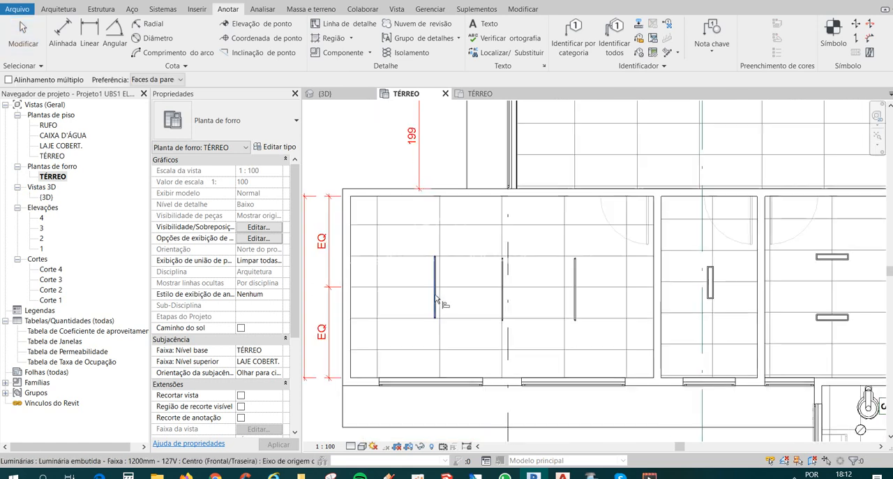
pyautogui.click(503, 292)
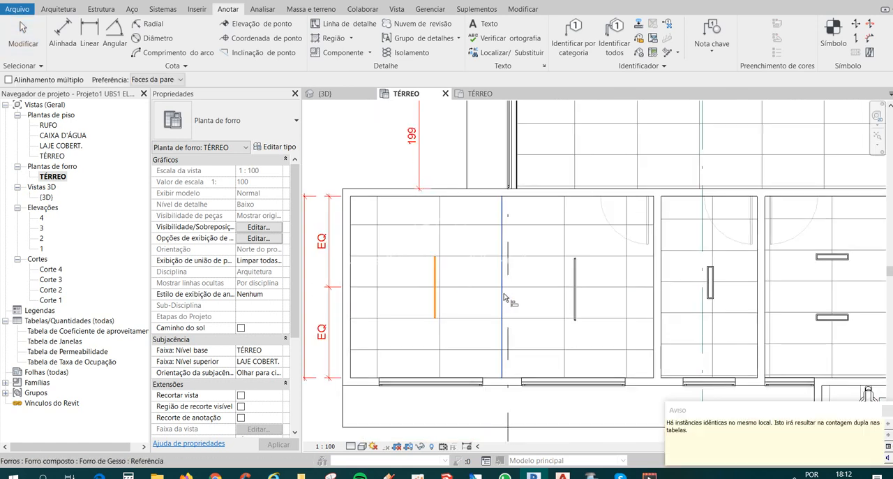
pyautogui.press('Escape')
pyautogui.scroll(2, 503, 297)
pyautogui.press('Escape')
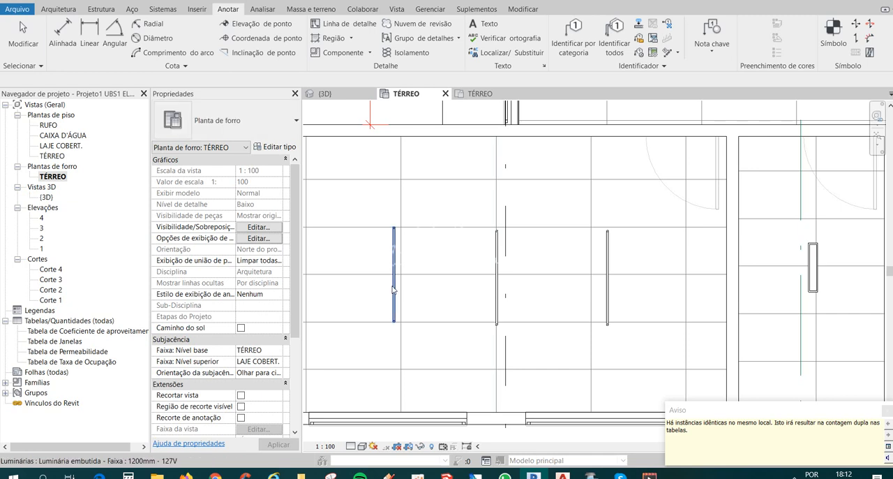
# Retry aligning the first two strip luminaires at their midpoints, and undo the attempt.
pyautogui.scroll(2, 396, 291)
pyautogui.press('a')
pyautogui.press('l')
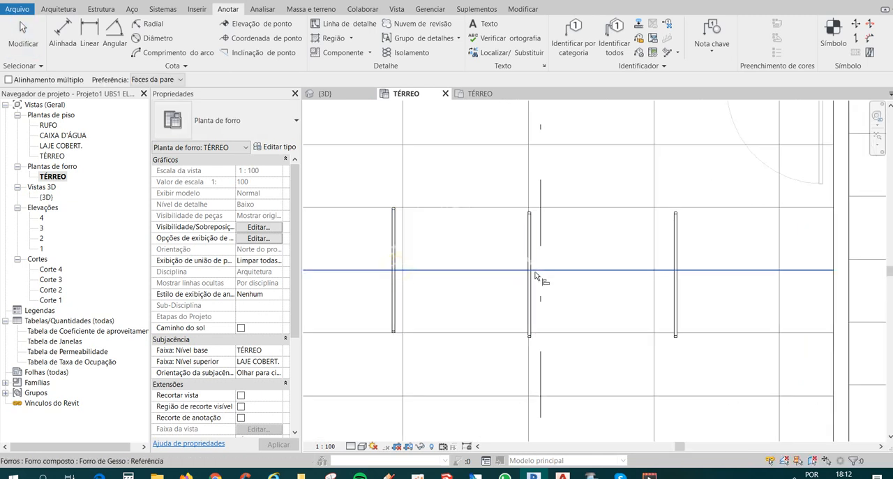
pyautogui.click(531, 274)
pyautogui.hotkey('ctrl', 'z')
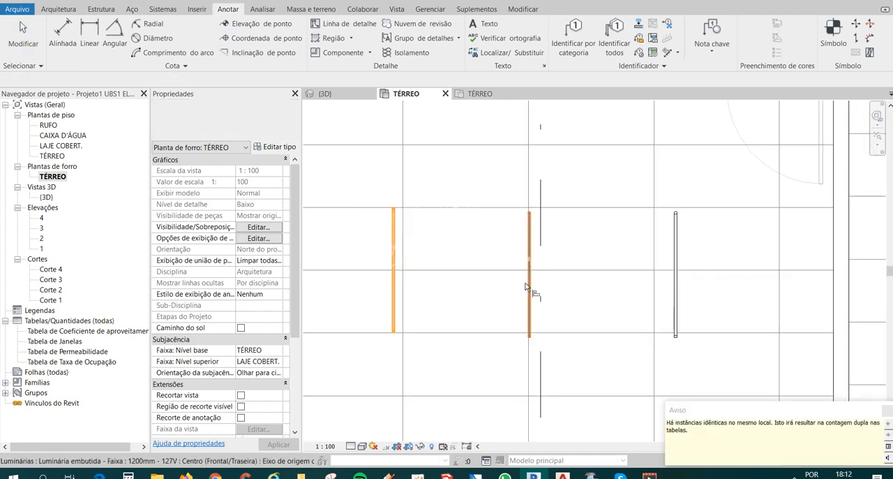
pyautogui.scroll(-2, 520, 286)
pyautogui.press('Escape')
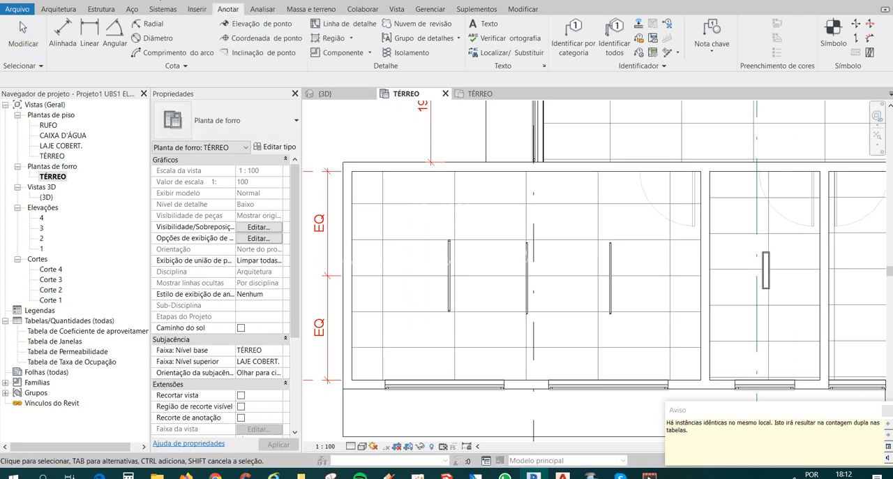
# Centre the middle and last strip luminaires between the dental office's upper and lower walls with equality dimensions.
pyautogui.press('d')
pyautogui.press('i')
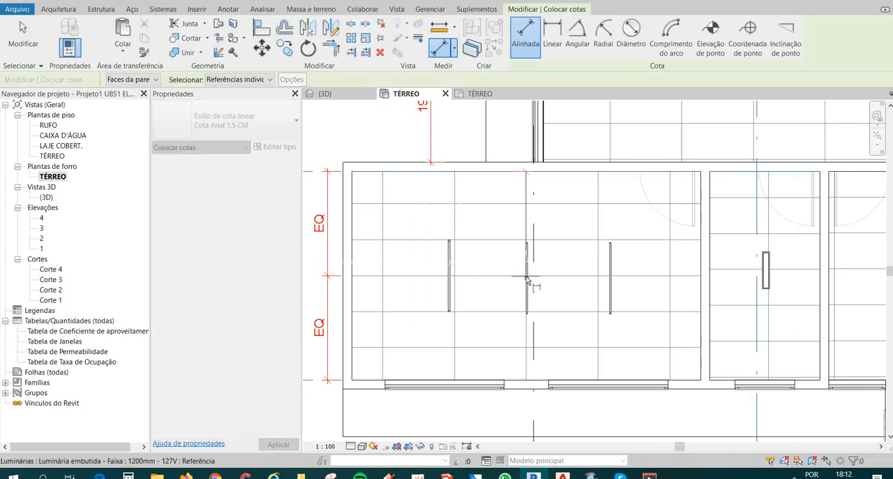
pyautogui.click(525, 379)
pyautogui.click(509, 355)
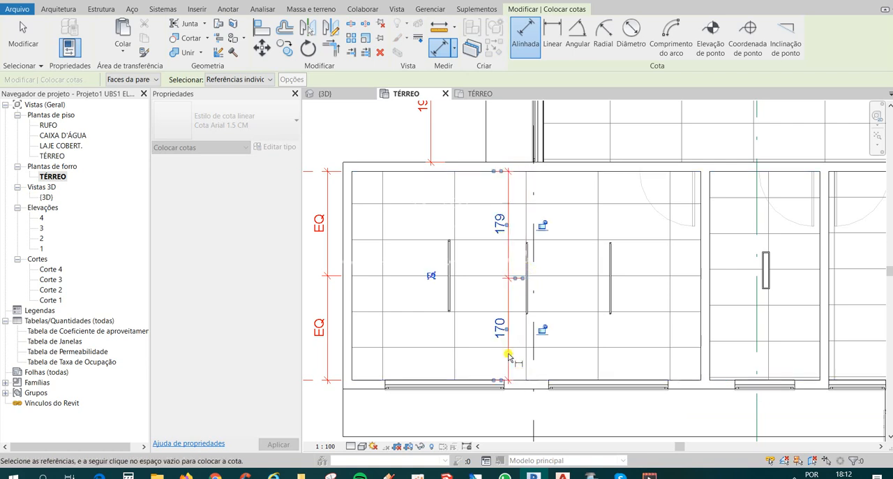
pyautogui.click(431, 276)
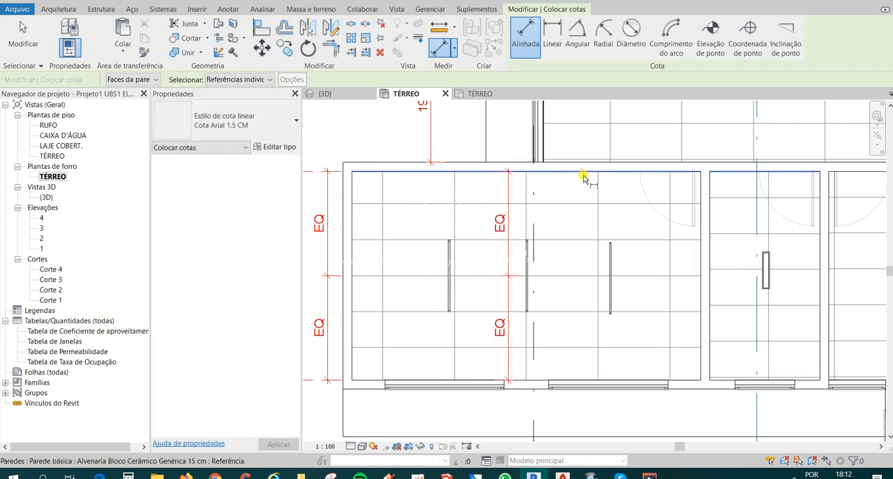
pyautogui.click(584, 176)
pyautogui.click(611, 281)
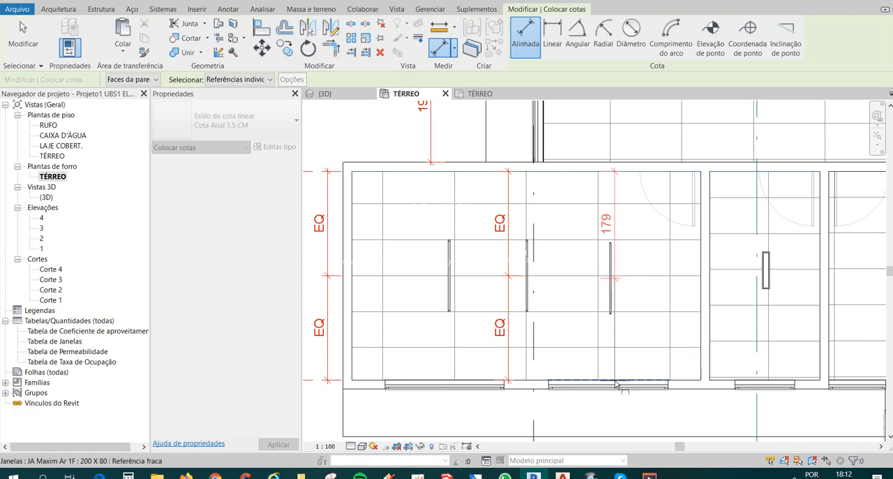
pyautogui.click(560, 276)
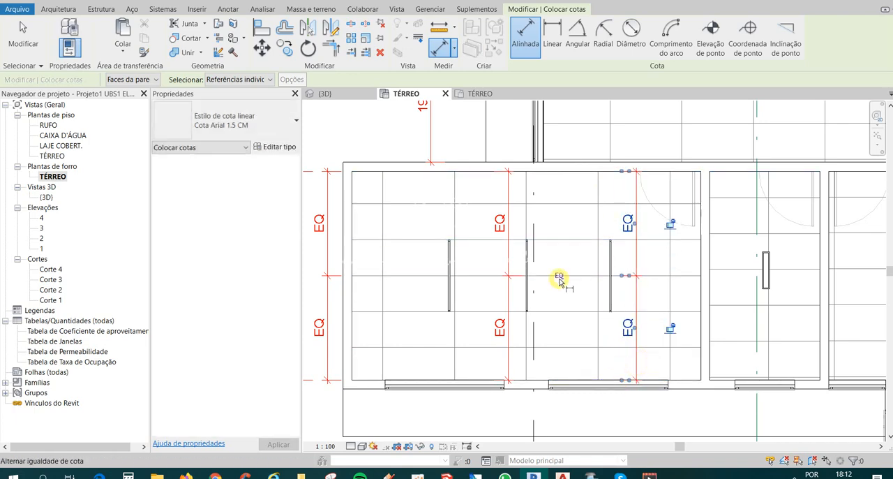
# Delete the two equality dimensions inside the dental office while keeping the luminaires' constraints.
pyautogui.press('Escape')
pyautogui.click(635, 269)
pyautogui.press('Delete')
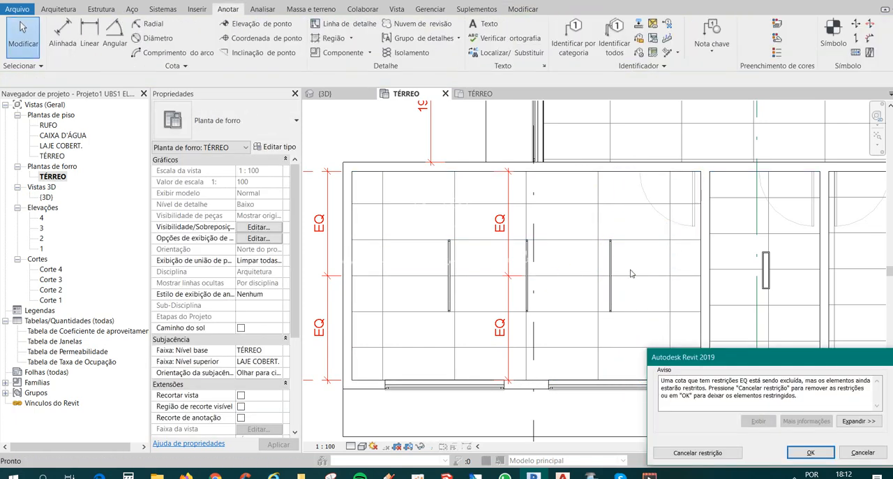
pyautogui.click(506, 332)
pyautogui.click(823, 453)
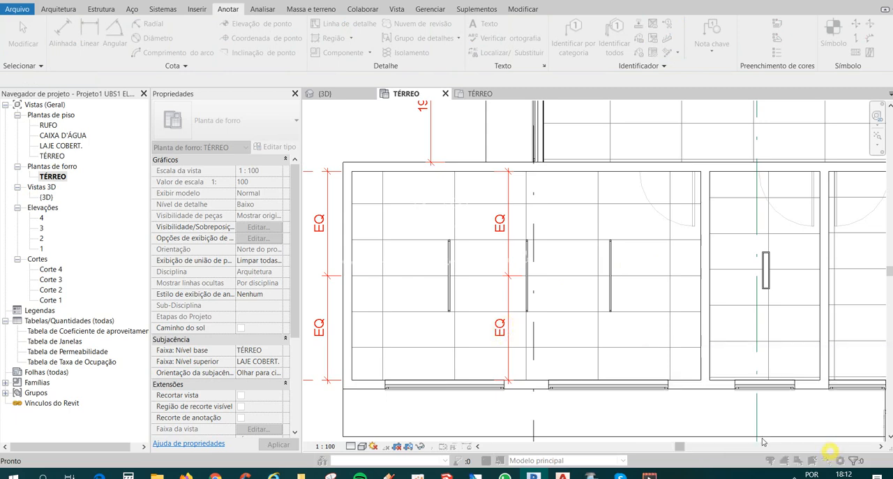
pyautogui.click(508, 299)
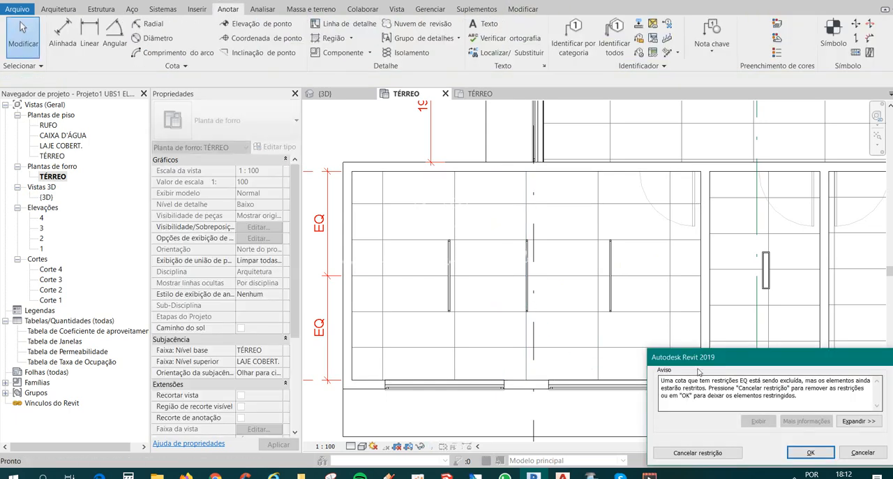
pyautogui.press('Return')
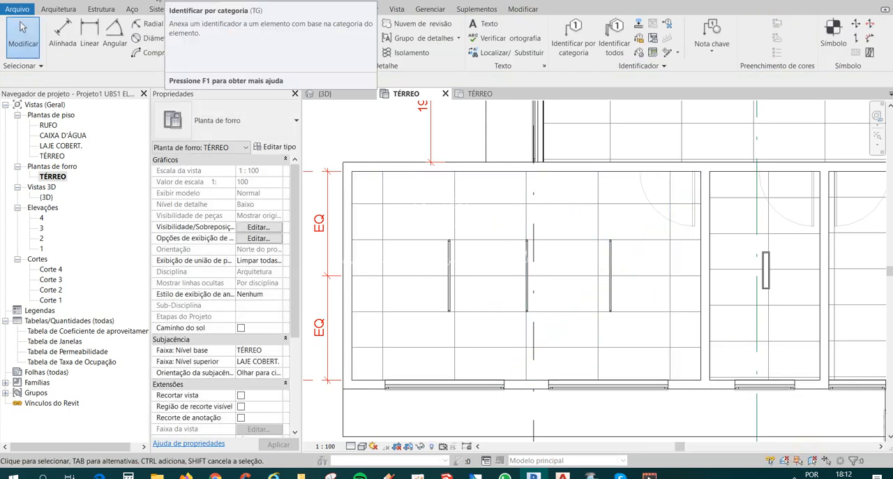
# Space the three strip luminaires equally between the dental office's side walls with an equality dimension, and delete that dimension while keeping its constraints.
pyautogui.press('d')
pyautogui.press('i')
pyautogui.click(355, 220)
pyautogui.scroll(2, 450, 267)
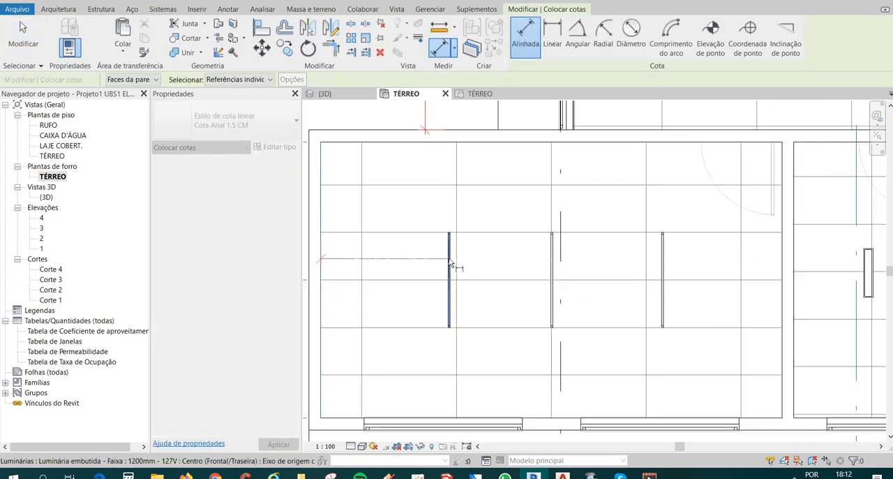
pyautogui.click(551, 271)
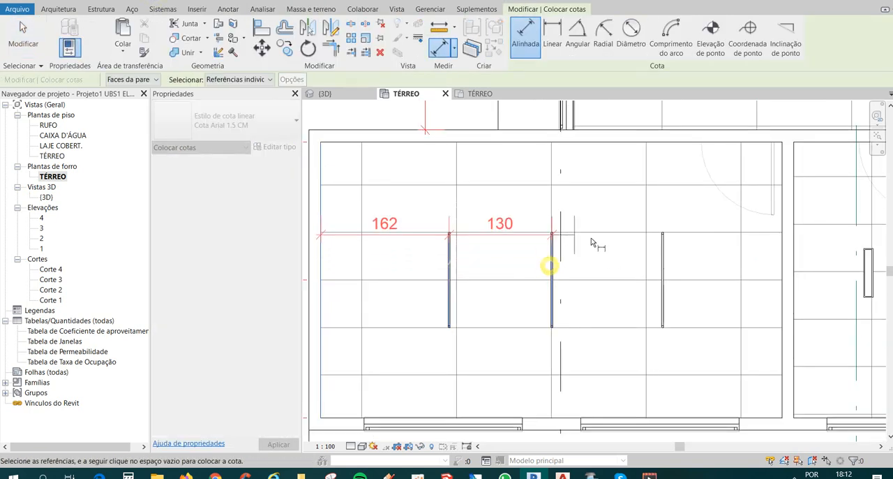
pyautogui.click(663, 280)
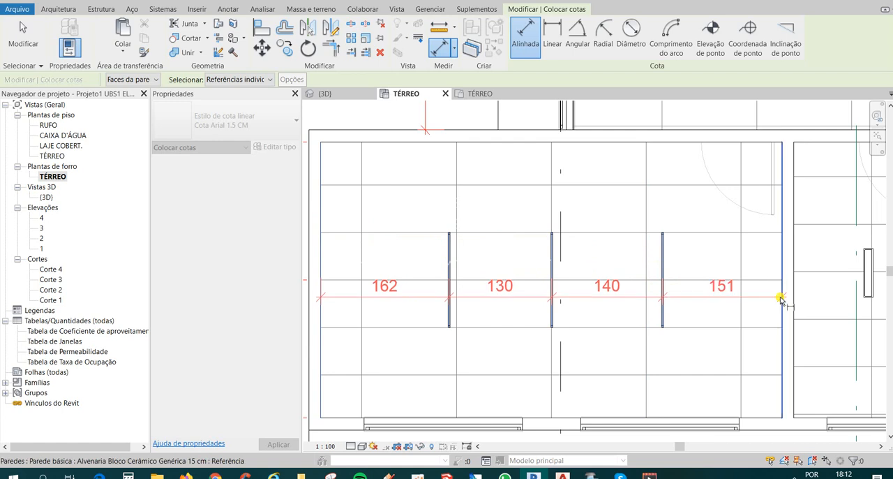
pyautogui.scroll(-2, 684, 224)
pyautogui.click(677, 230)
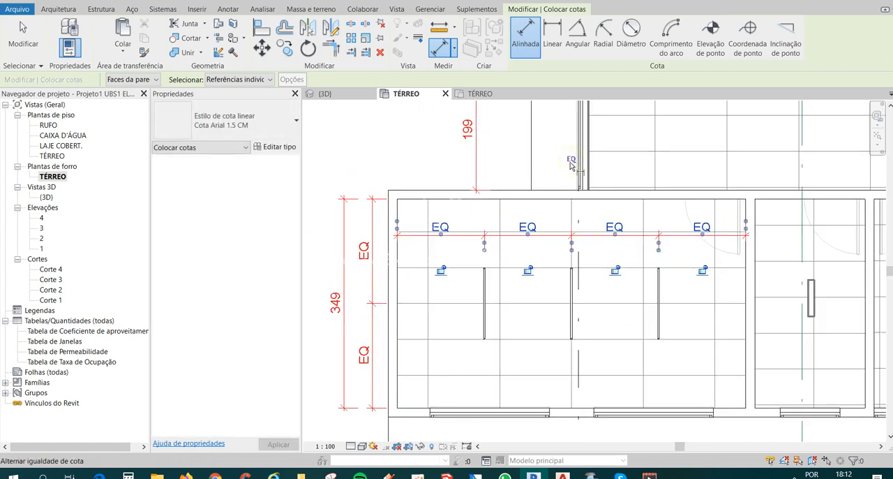
pyautogui.press('Escape')
pyautogui.press('Escape')
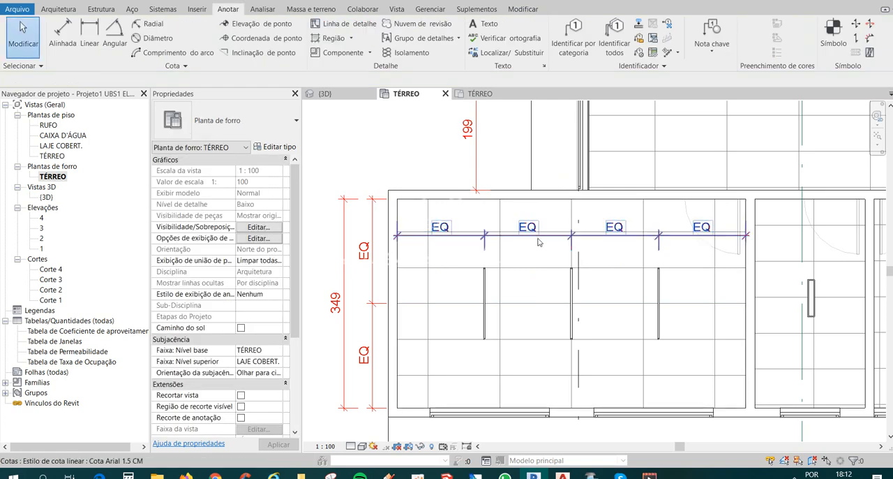
pyautogui.click(538, 241)
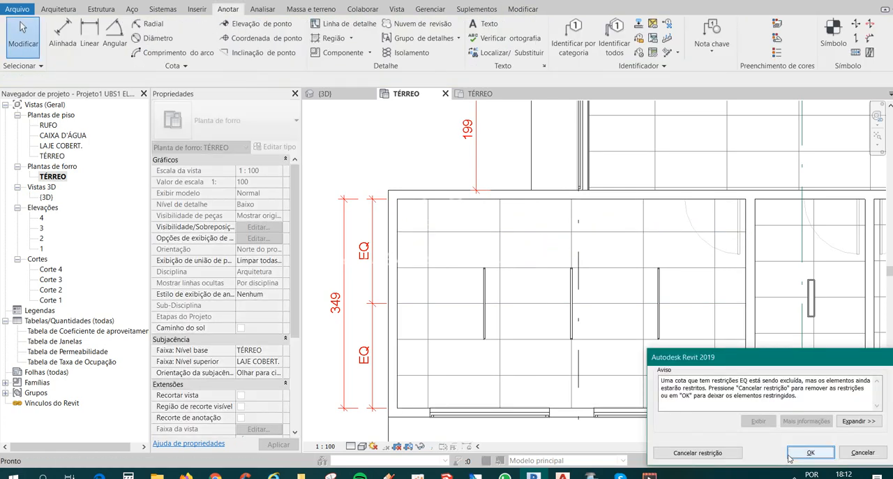
pyautogui.click(810, 452)
# Delete the existing luminaire in the narrow room beside the dental office.
pyautogui.scroll(-3, 569, 295)
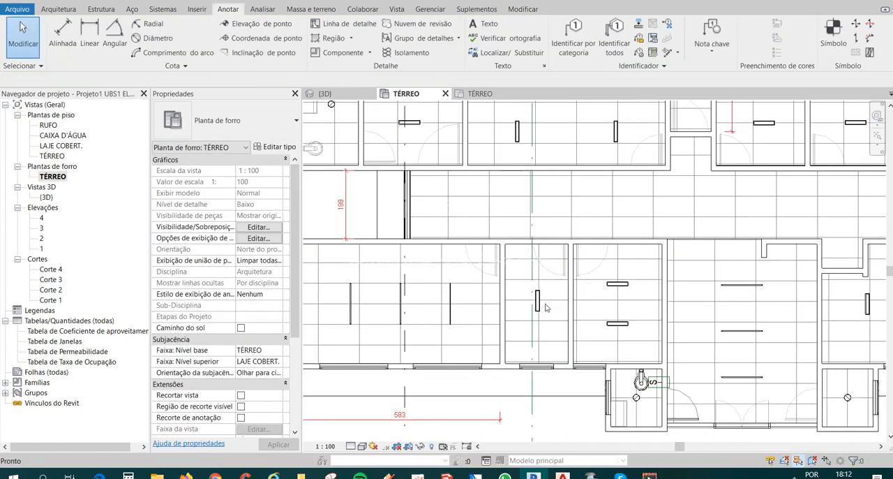
pyautogui.click(538, 312)
pyautogui.press('Delete')
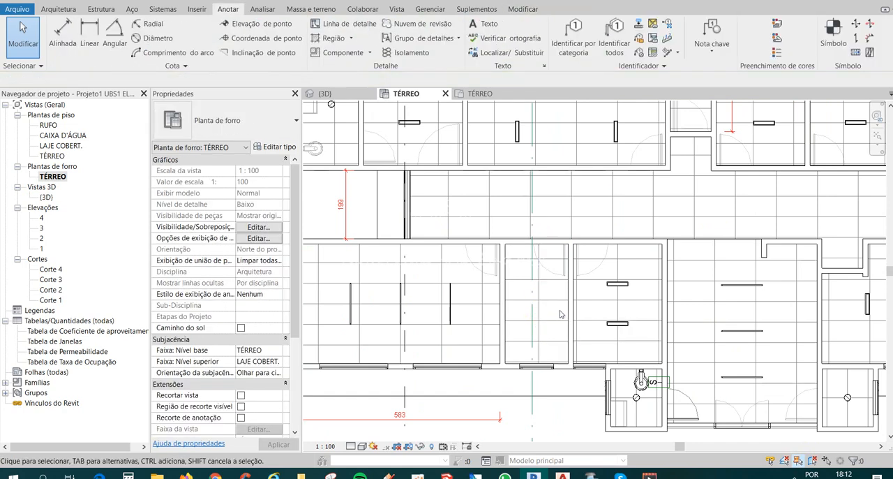
# Copy the dental office's last strip luminaire, type 1200mm - 127V, into the adjacent narrow room.
pyautogui.click(452, 310)
pyautogui.scroll(1, 452, 318)
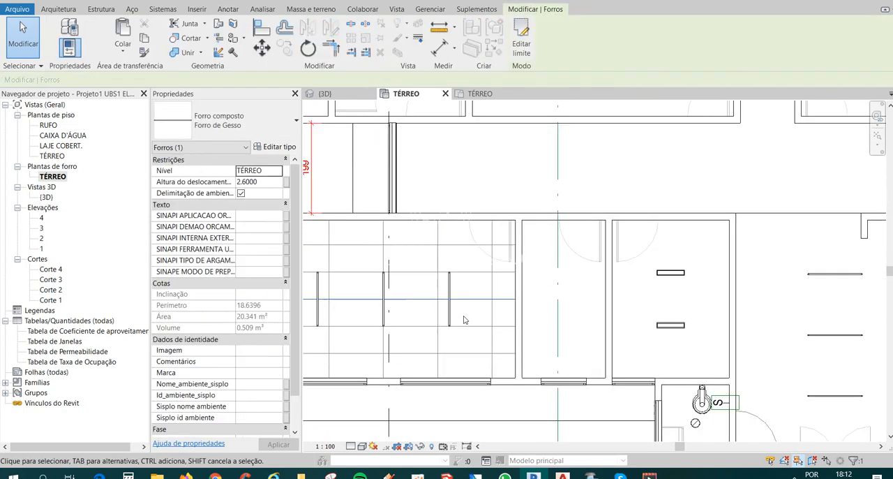
pyautogui.press('Escape')
pyautogui.click(450, 312)
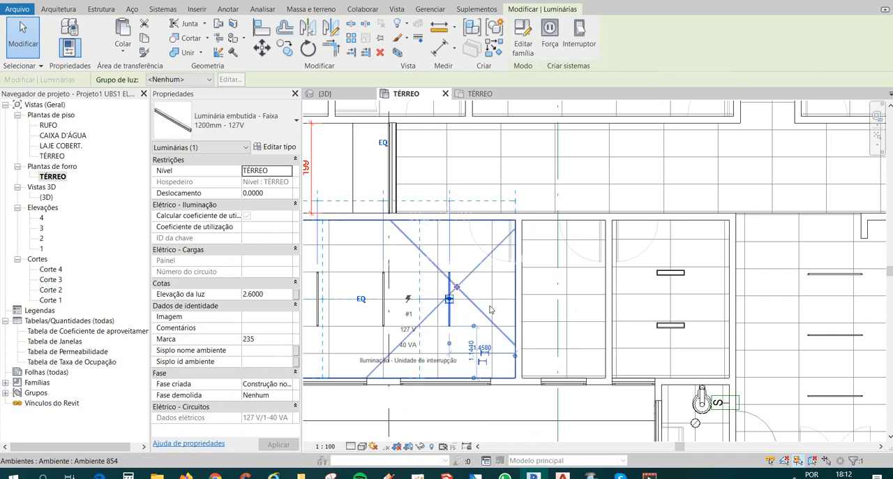
pyautogui.press('Delete')
pyautogui.click(449, 316)
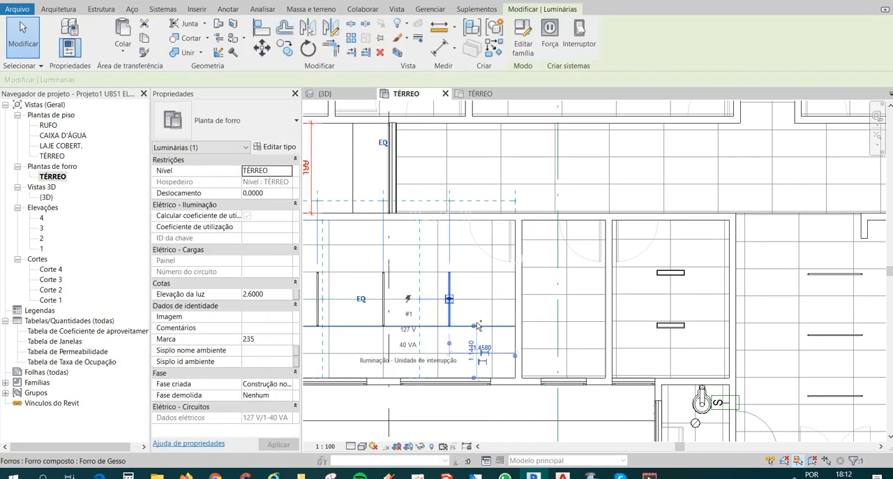
pyautogui.press('c')
pyautogui.press('o')
pyautogui.click(436, 325)
pyautogui.click(557, 320)
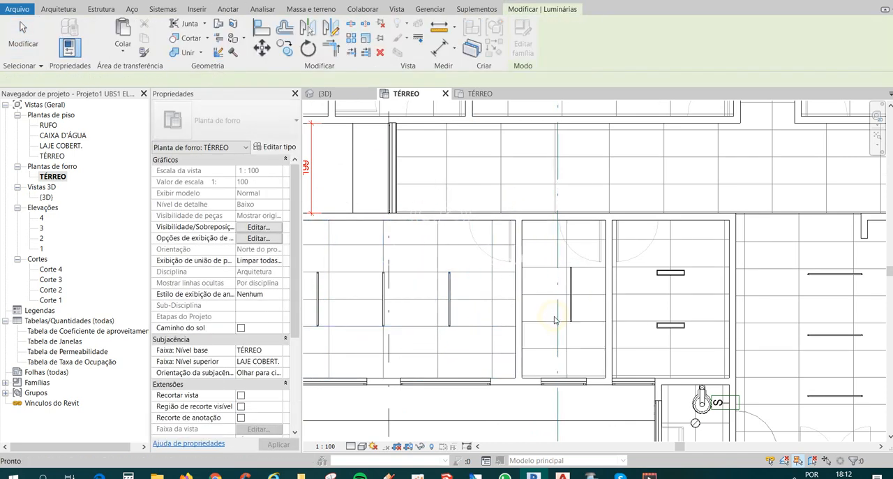
# Align the strip luminaire in the narrow room beside the dental office with the lengthwise ceiling grid line.
pyautogui.press('Delete')
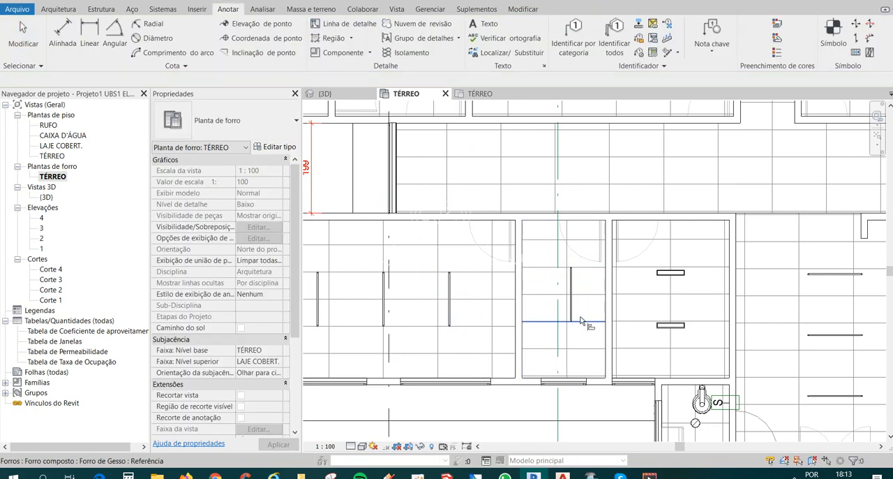
pyautogui.scroll(1, 579, 318)
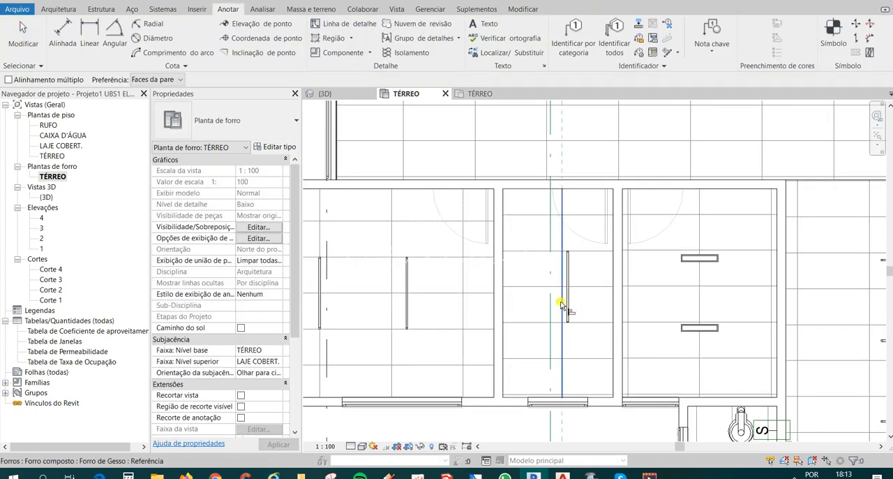
pyautogui.scroll(-1, 568, 307)
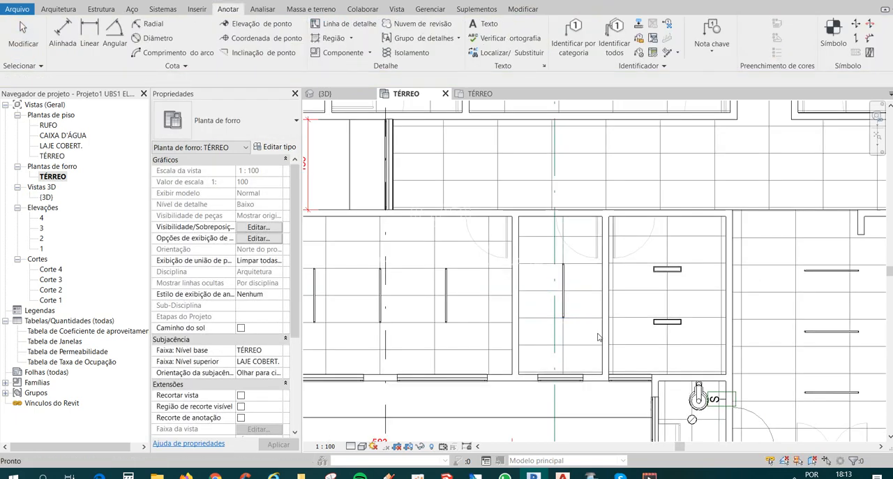
pyautogui.scroll(2, 504, 306)
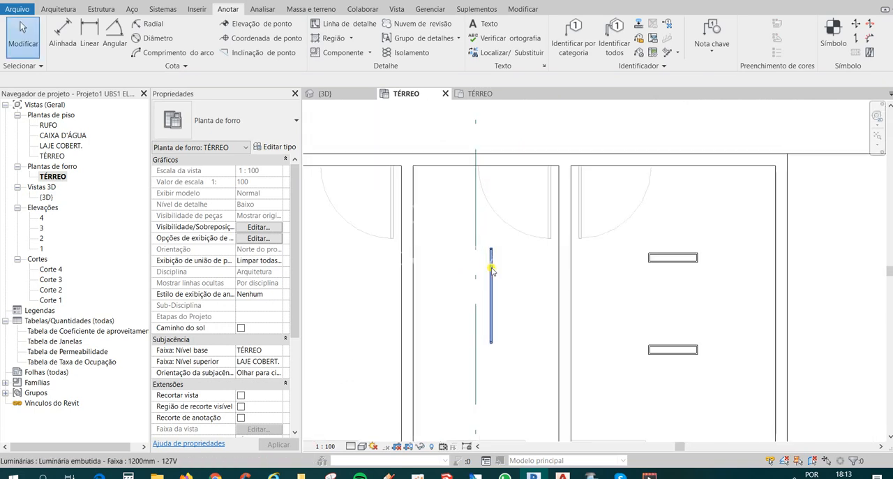
pyautogui.click(492, 290)
pyautogui.scroll(-4, 514, 282)
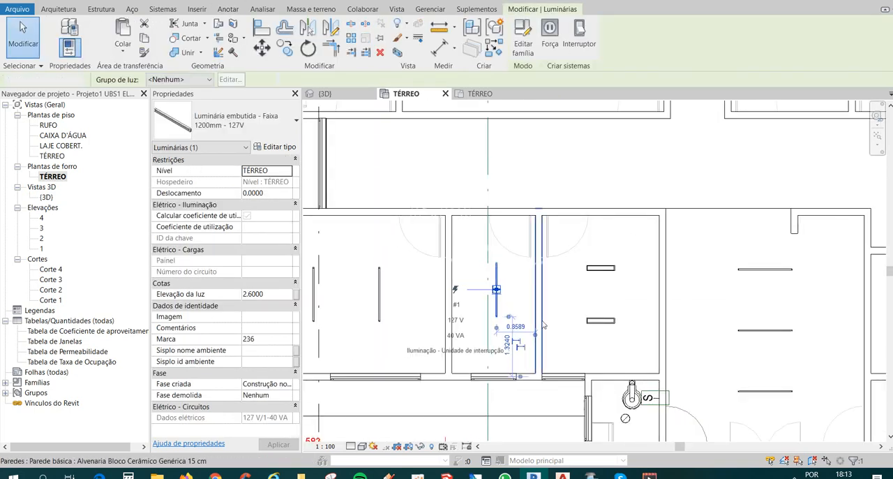
pyautogui.press('Escape')
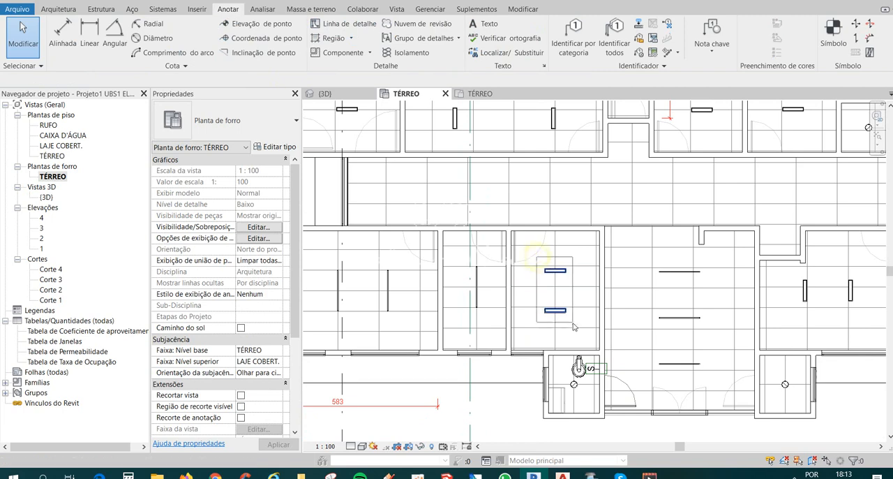
# Try to copy two strip luminaires from the entrance hall into the room between it and the narrow room.
pyautogui.scroll(-4, 577, 332)
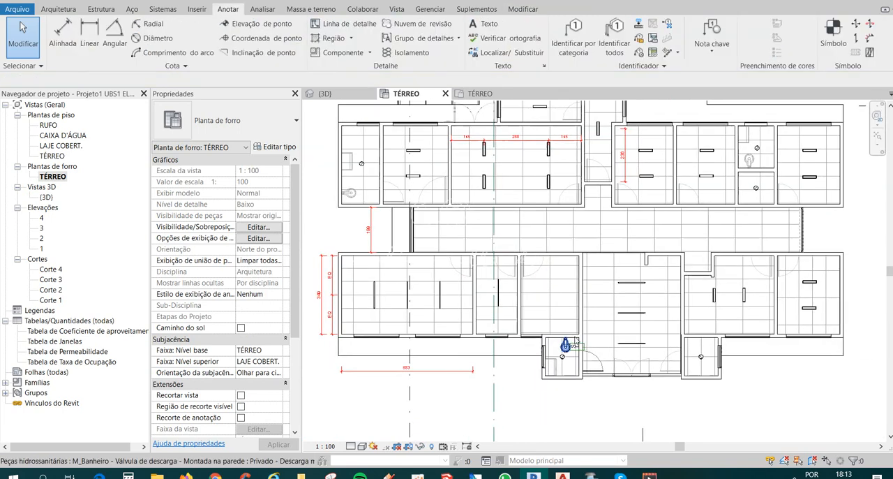
pyautogui.scroll(3, 582, 328)
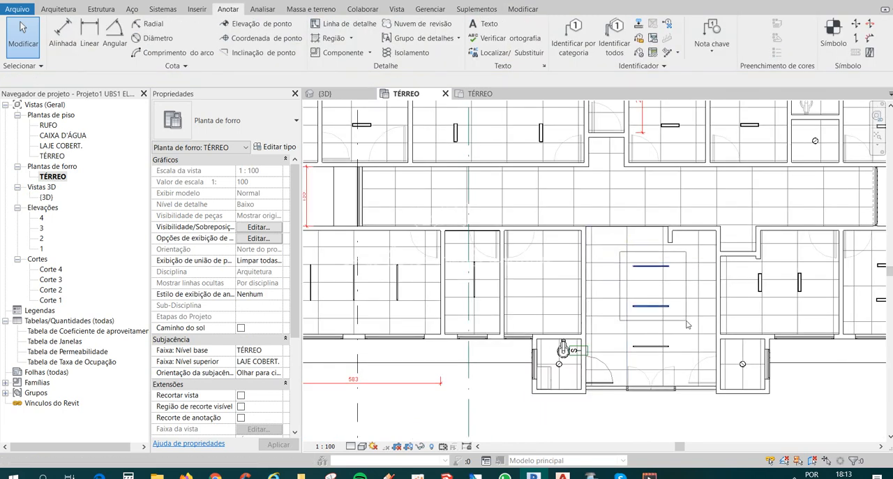
pyautogui.moveTo(687, 325); pyautogui.dragTo(687, 323)
pyautogui.press('c')
pyautogui.press('o')
pyautogui.click(633, 315)
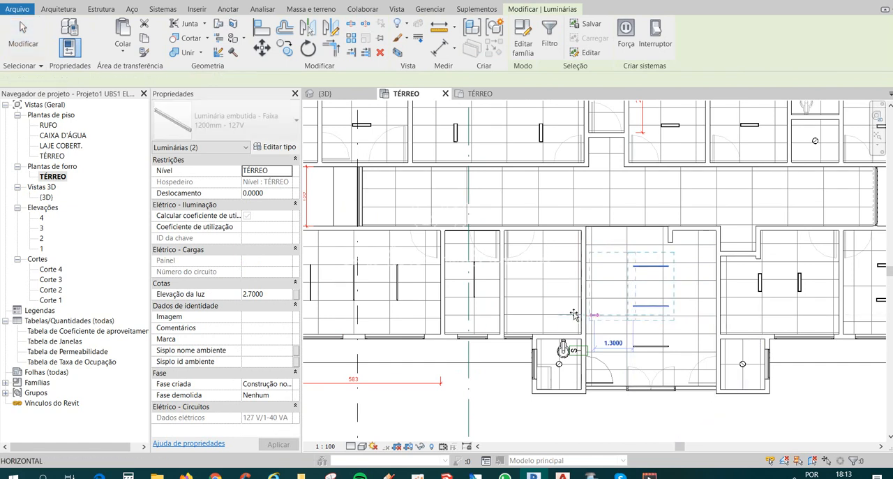
pyautogui.click(527, 315)
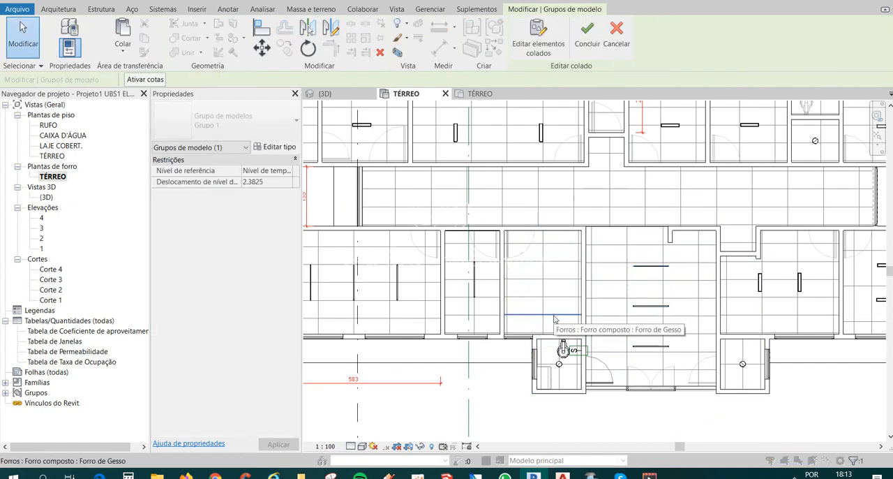
pyautogui.press('Escape')
pyautogui.press('Escape')
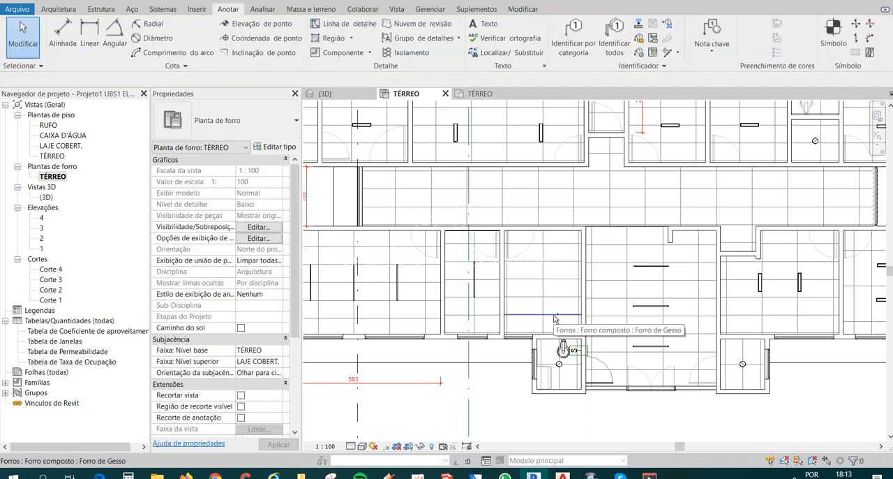
# Delete the two 118x618mm-32w fluorescent luminaires in the room between the narrow room and the entrance hall.
pyautogui.scroll(1, 556, 319)
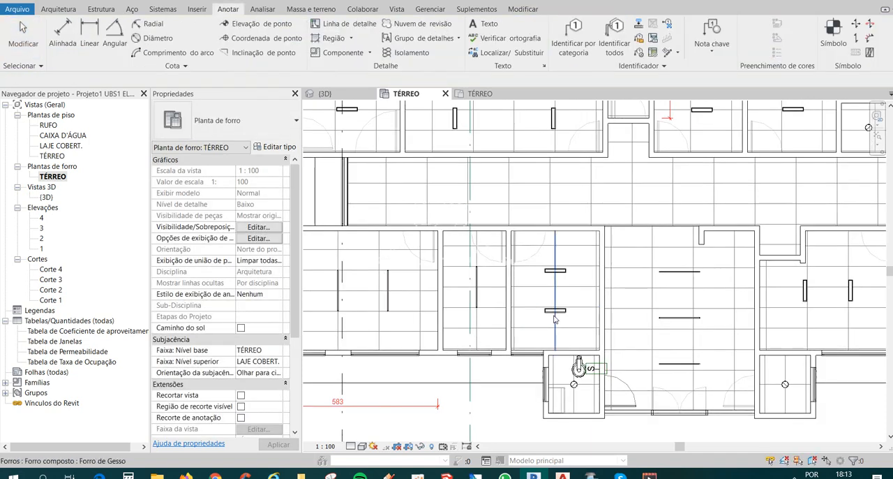
pyautogui.click(561, 272)
pyautogui.press('Delete')
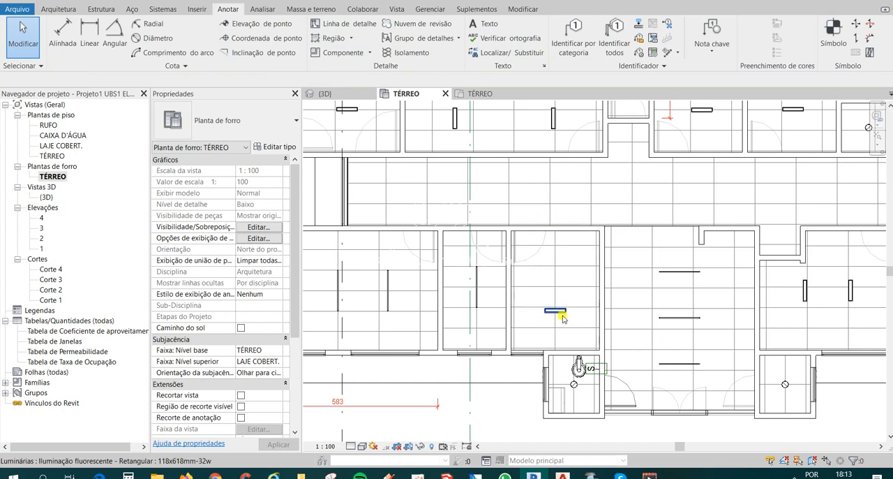
pyautogui.click(562, 318)
pyautogui.press('Delete')
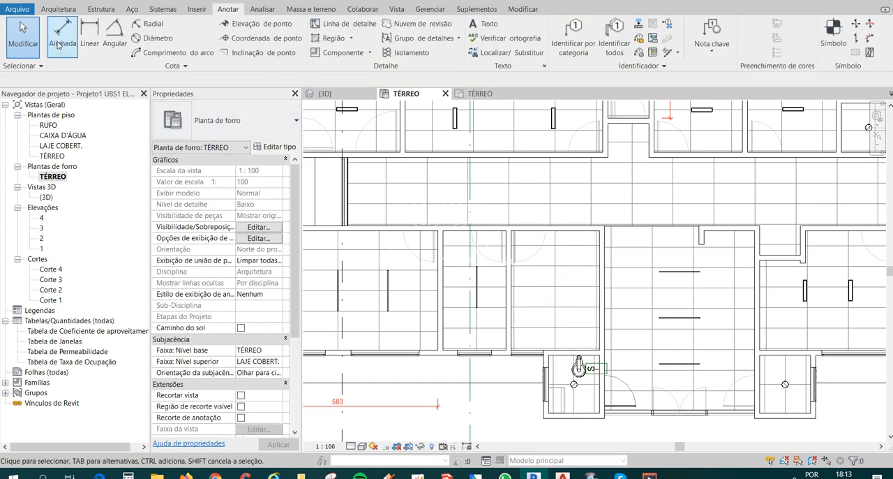
# Place two Luminária embutida - Faixa components, type 1200mm - 127V, in the emptied room, in line with the hall's first two luminaires.
pyautogui.click(56, 10)
pyautogui.click(122, 34)
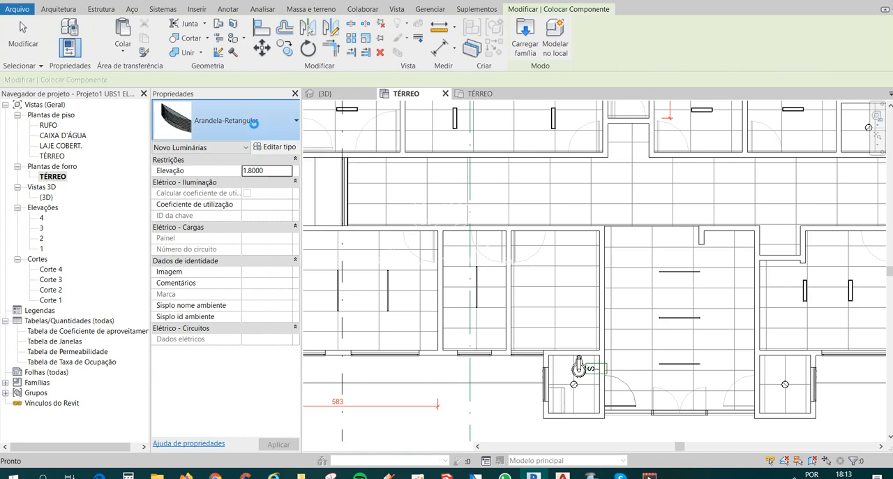
pyautogui.click(254, 122)
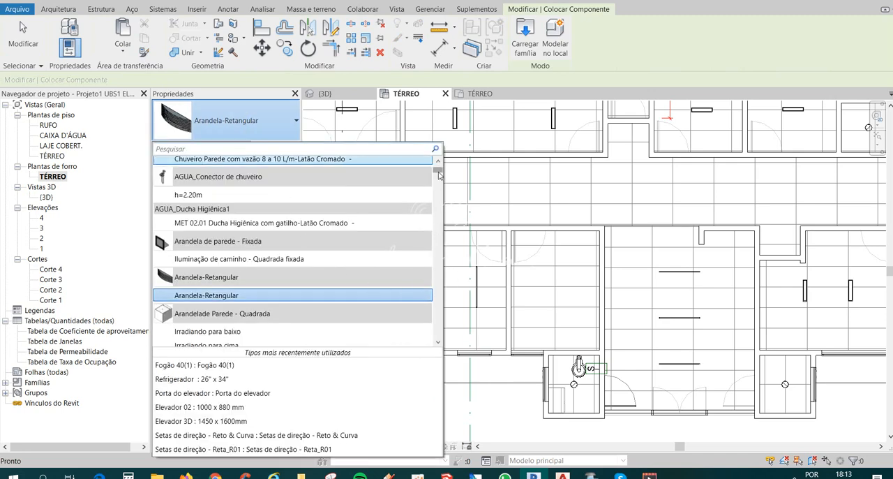
pyautogui.moveTo(438, 175); pyautogui.dragTo(429, 264)
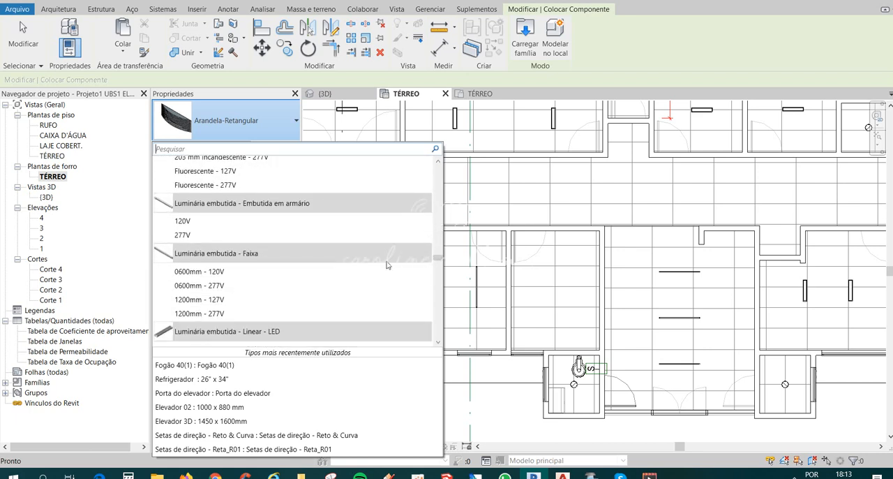
pyautogui.click(212, 300)
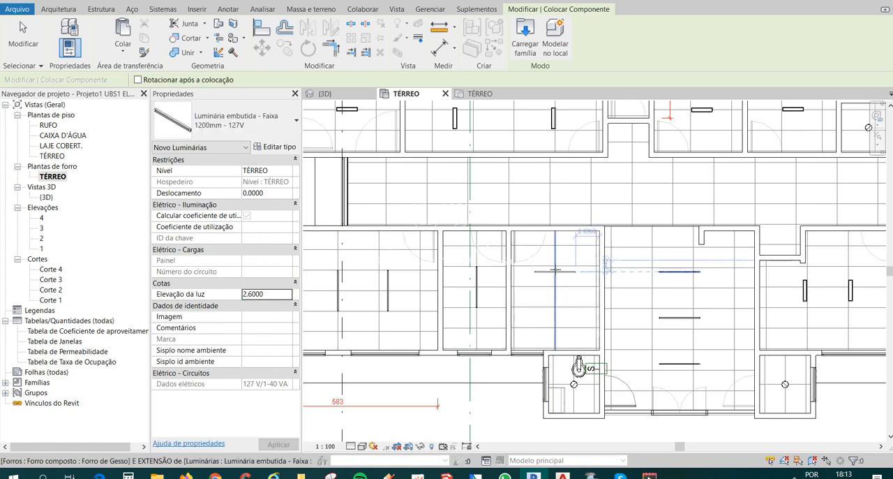
pyautogui.click(555, 270)
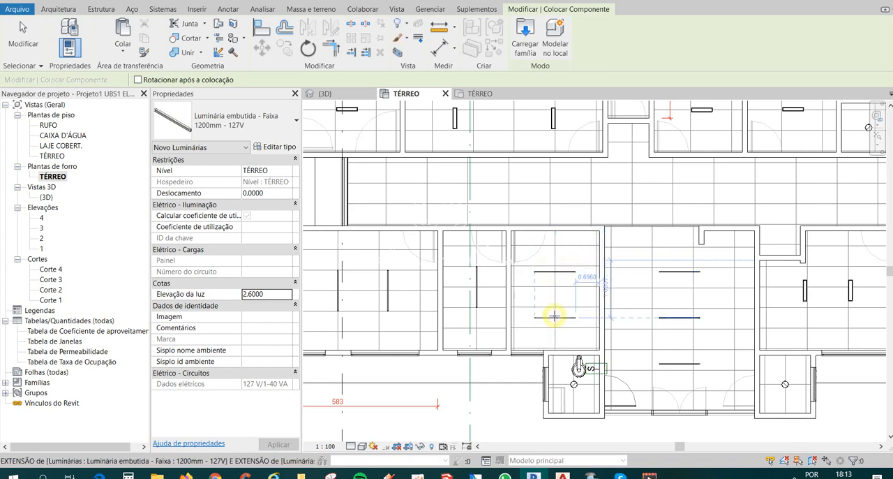
pyautogui.click(554, 316)
pyautogui.press('Escape')
pyautogui.press('Escape')
# Delete the two rectangular luminaires in the room on the opposite side of the entrance hall.
pyautogui.moveTo(613, 364); pyautogui.dragTo(509, 339, button='middle')
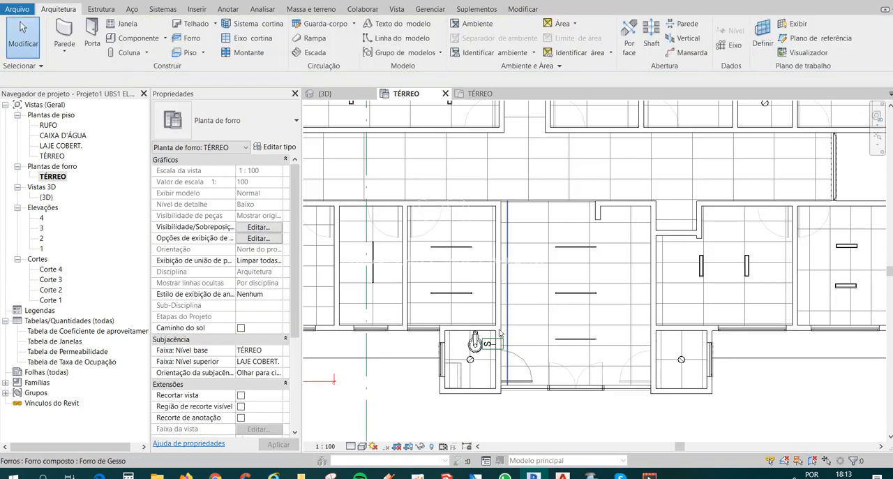
pyautogui.moveTo(565, 310); pyautogui.dragTo(456, 309, button='middle')
pyautogui.scroll(-1, 457, 308)
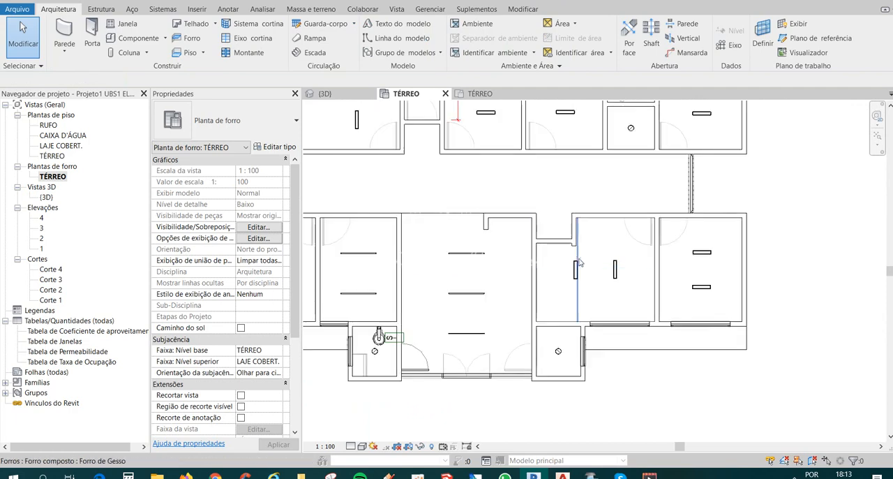
pyautogui.scroll(1, 566, 256)
pyautogui.moveTo(567, 255); pyautogui.dragTo(663, 306)
pyautogui.press('Delete')
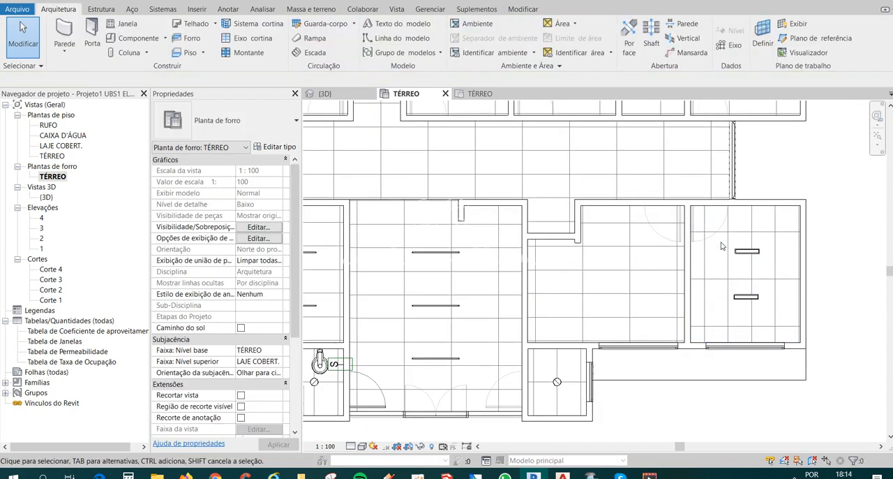
# Copy two of the dental office's strip luminaires, type 1200mm - 127V, into the emptied room beyond the entrance hall.
pyautogui.scroll(-1, 722, 246)
pyautogui.moveTo(321, 281); pyautogui.dragTo(482, 290, button='middle')
pyautogui.moveTo(352, 248); pyautogui.dragTo(374, 251, button='middle')
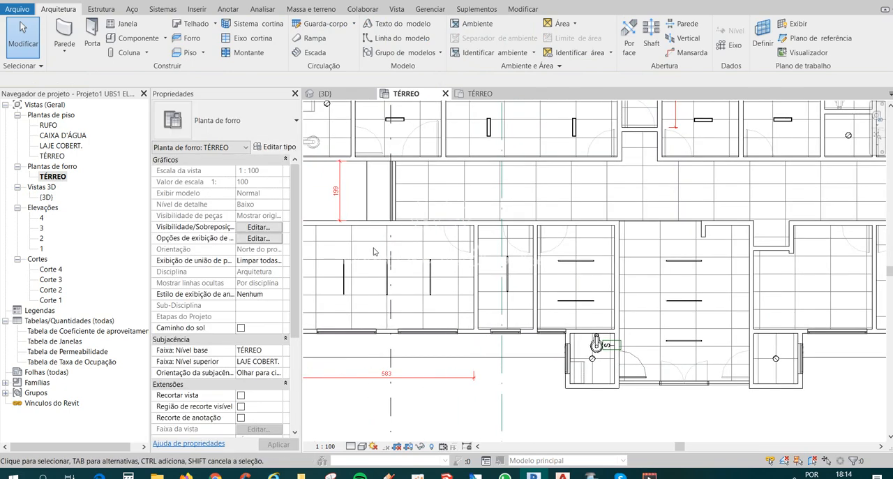
pyautogui.moveTo(443, 303); pyautogui.dragTo(444, 304)
pyautogui.press('c')
pyautogui.press('o')
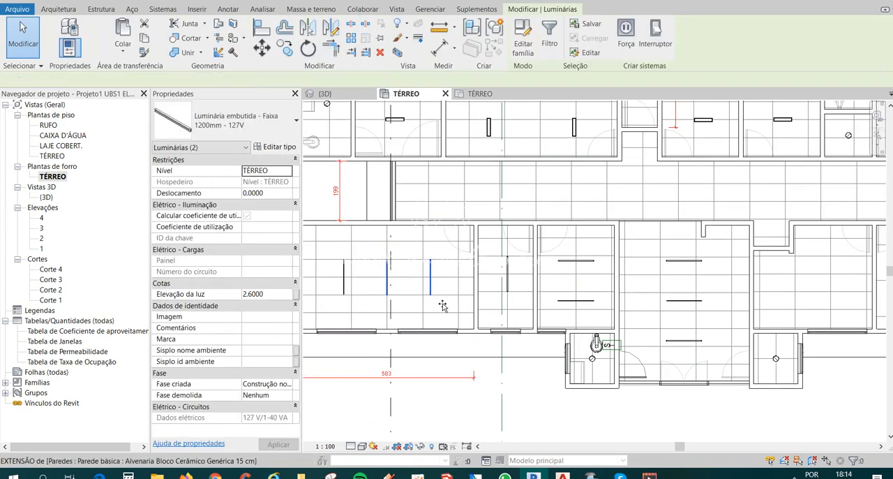
pyautogui.click(379, 293)
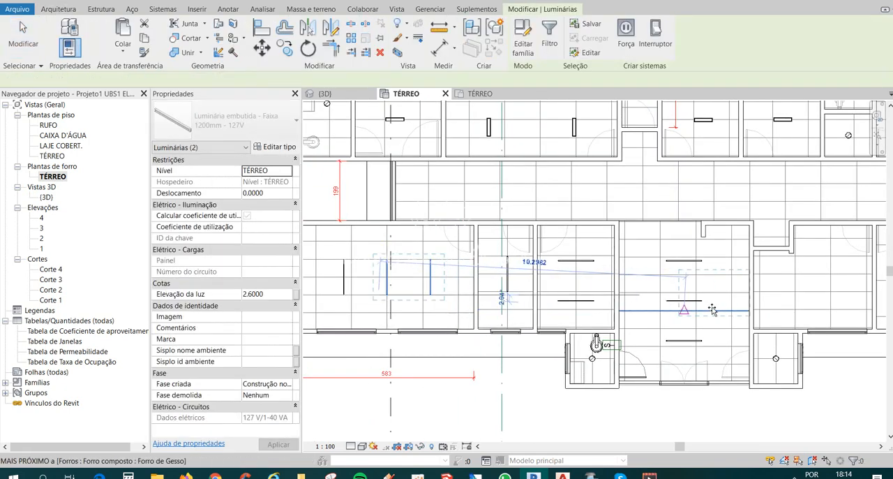
pyautogui.click(789, 309)
pyautogui.moveTo(785, 268); pyautogui.dragTo(604, 264, button='middle')
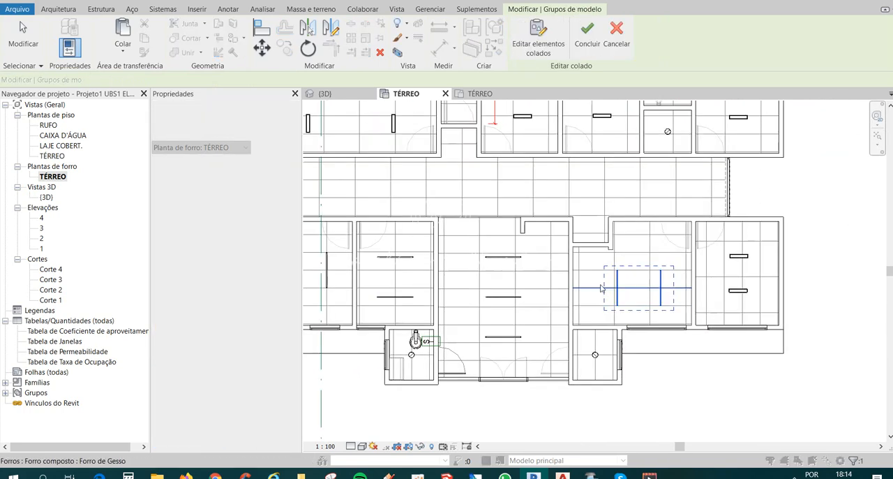
# Move the two copied strip luminaires slightly toward the corridor side of their room.
pyautogui.moveTo(603, 261); pyautogui.dragTo(686, 325)
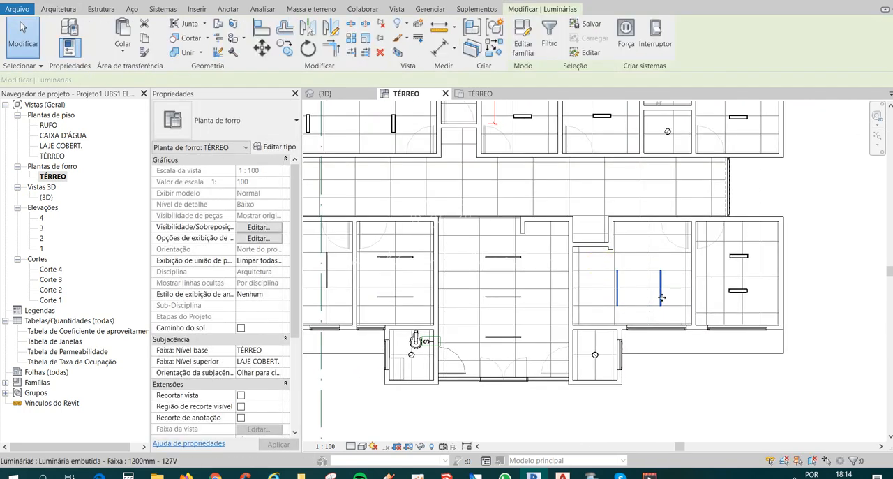
pyautogui.moveTo(660, 281); pyautogui.dragTo(661, 280)
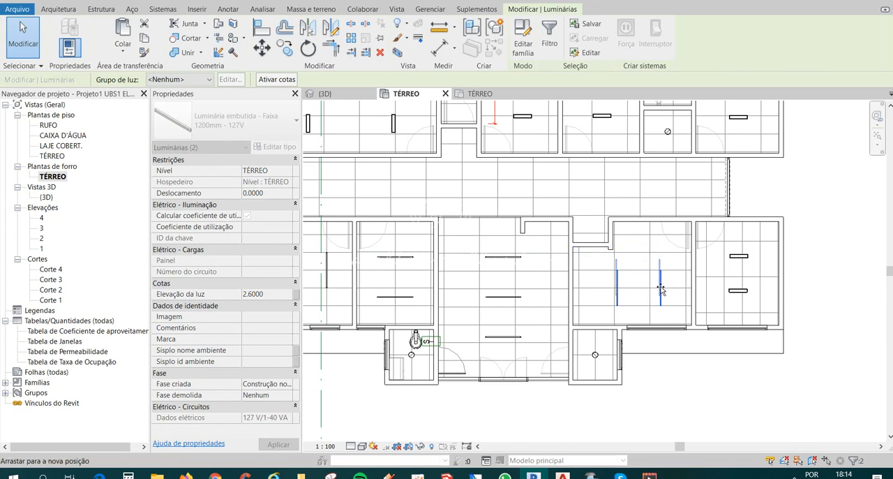
pyautogui.click(678, 301)
pyautogui.moveTo(688, 298); pyautogui.dragTo(621, 302, button='middle')
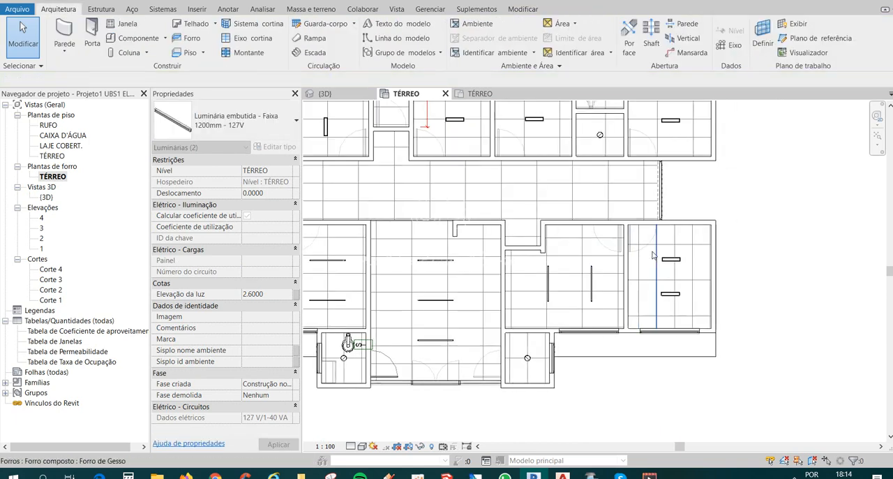
# Delete the two 118x618mm-32w fluorescent luminaires in the last room at the far end of the corridor.
pyautogui.click(662, 249)
pyautogui.press('Escape')
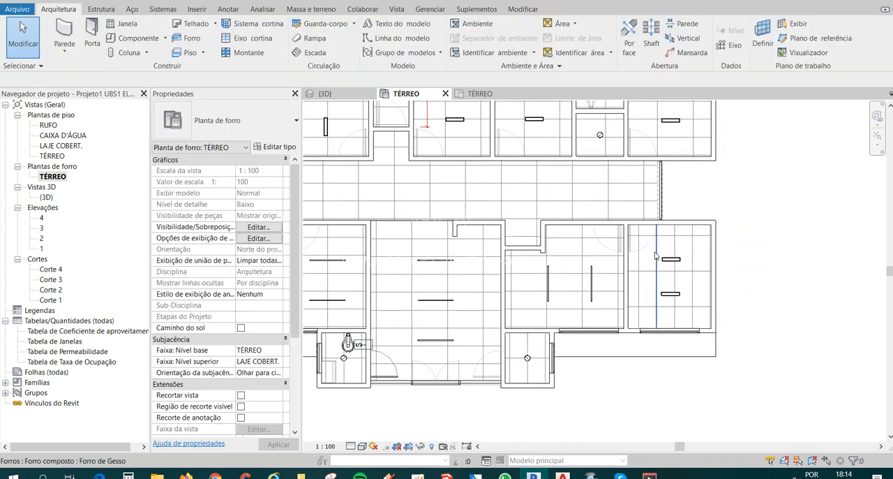
pyautogui.moveTo(700, 311); pyautogui.dragTo(701, 312)
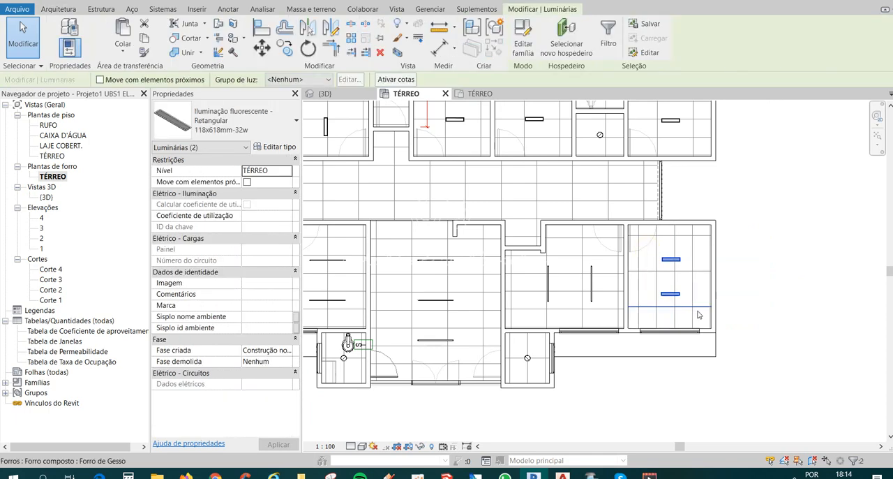
pyautogui.press('Delete')
# Copy the two 1200mm - 127V strip luminaires from the room beside the entrance hall into the emptied last room at the corridor's far end.
pyautogui.scroll(-1, 680, 312)
pyautogui.moveTo(548, 342); pyautogui.dragTo(586, 330, button='middle')
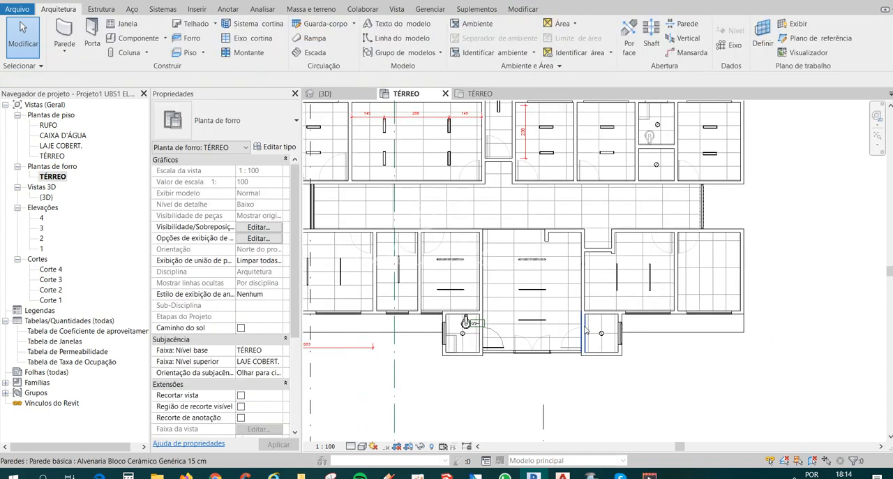
pyautogui.scroll(3, 488, 304)
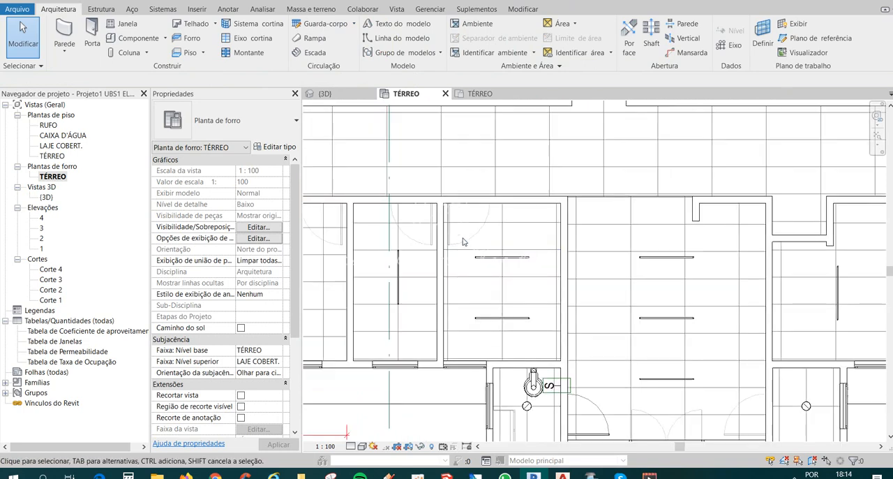
pyautogui.moveTo(548, 337); pyautogui.dragTo(549, 337)
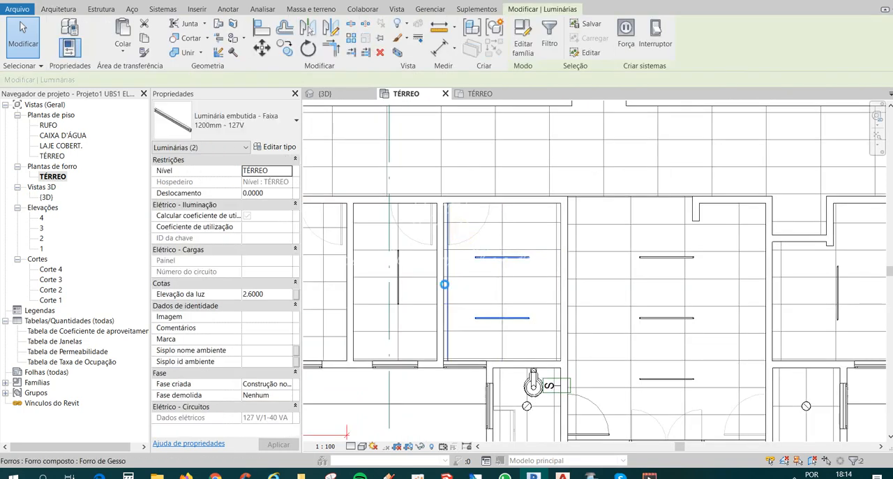
pyautogui.scroll(-2, 442, 283)
pyautogui.press('c')
pyautogui.press('o')
pyautogui.click(452, 309)
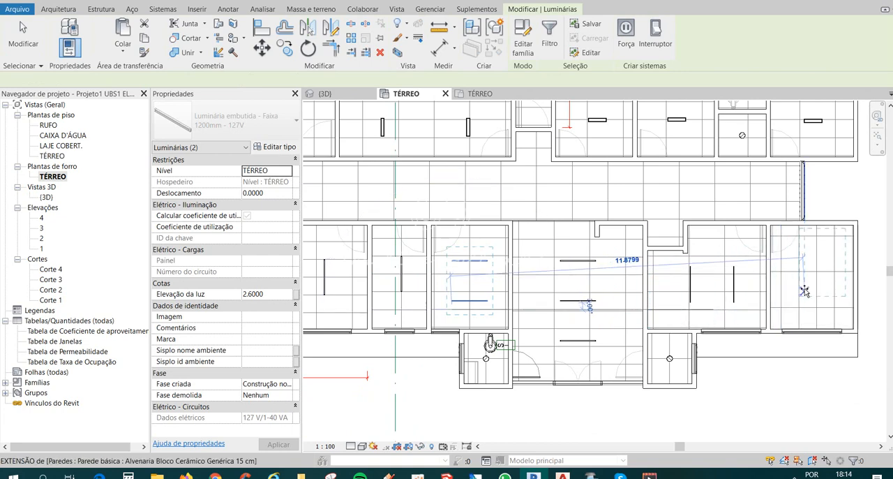
pyautogui.click(797, 308)
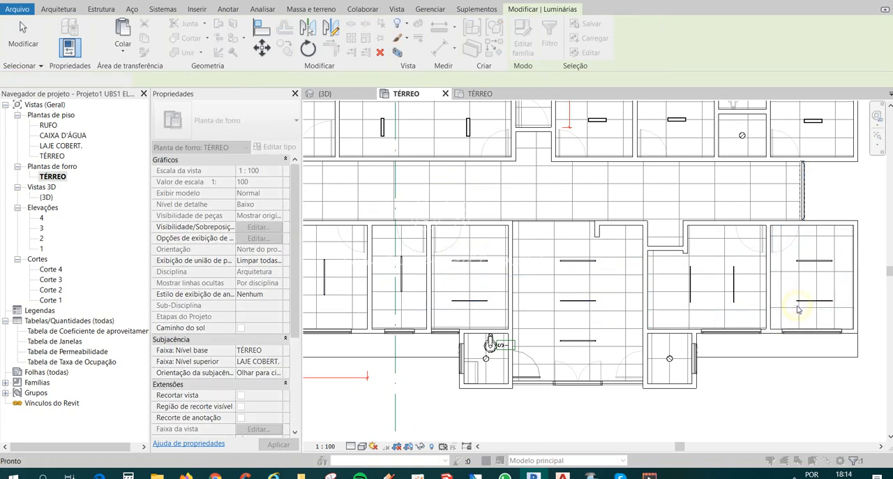
pyautogui.click(745, 347)
# Copy one horizontal 1200mm - 127V strip luminaire from the room beside the entrance hall into the corridor near its dental office end.
pyautogui.scroll(-2, 596, 318)
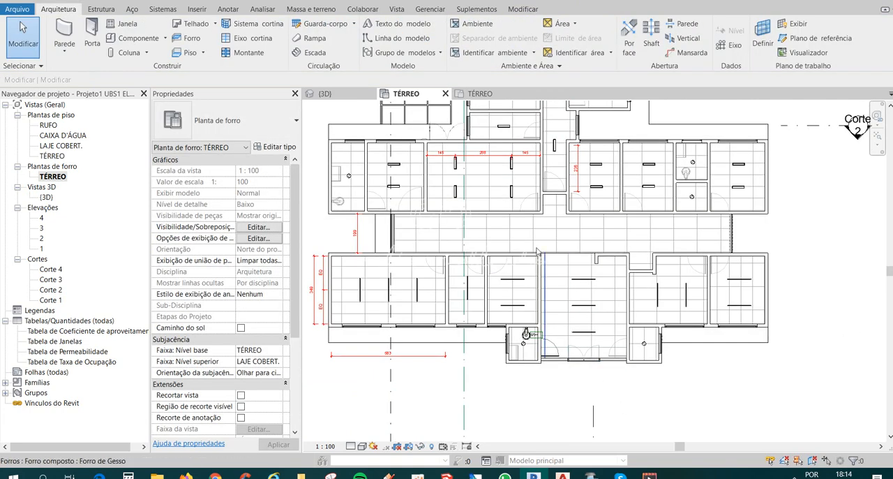
pyautogui.scroll(2, 522, 283)
pyautogui.click(516, 279)
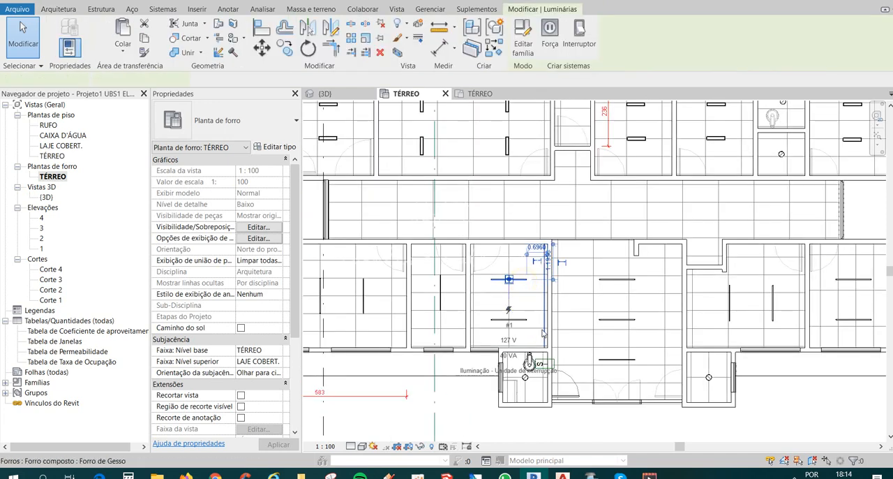
pyautogui.press('c')
pyautogui.press('o')
pyautogui.click(491, 287)
pyautogui.scroll(-4, 525, 303)
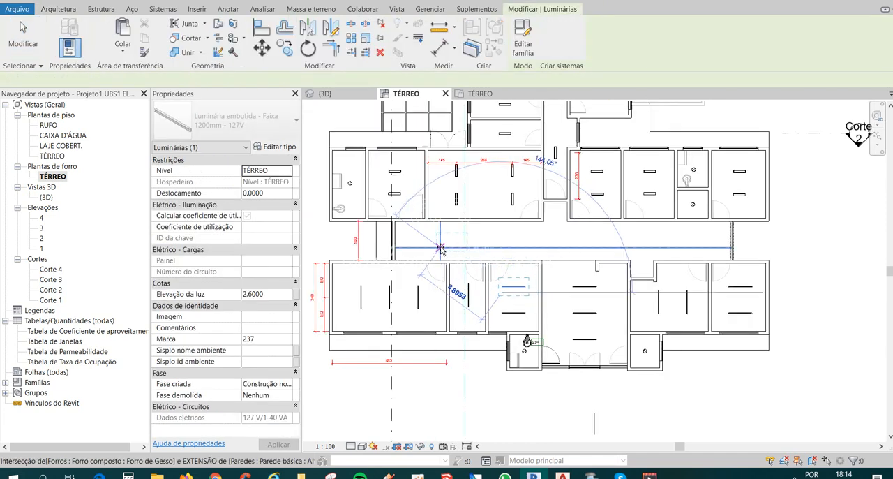
pyautogui.scroll(3, 440, 248)
pyautogui.click(439, 248)
pyautogui.scroll(1, 422, 229)
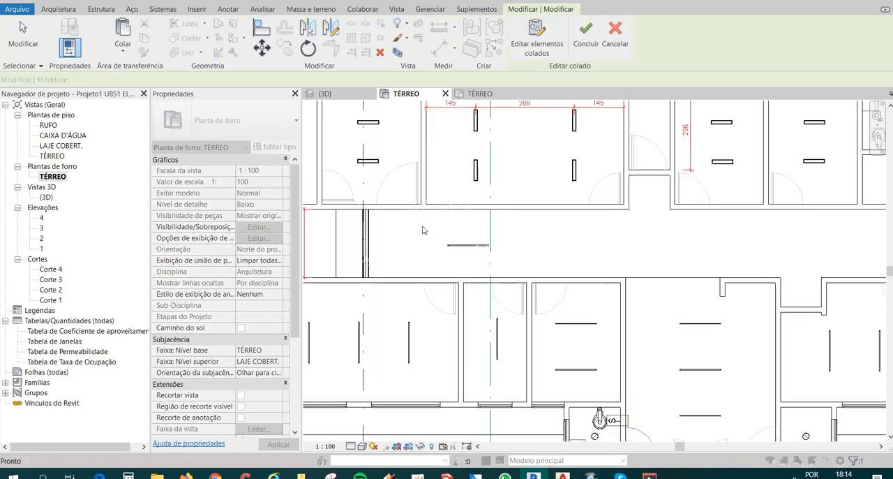
# Make three more copies of the corridor's strip luminaire, spread in a row along the corridor, and finish the pasted elements.
pyautogui.moveTo(428, 225); pyautogui.dragTo(531, 265)
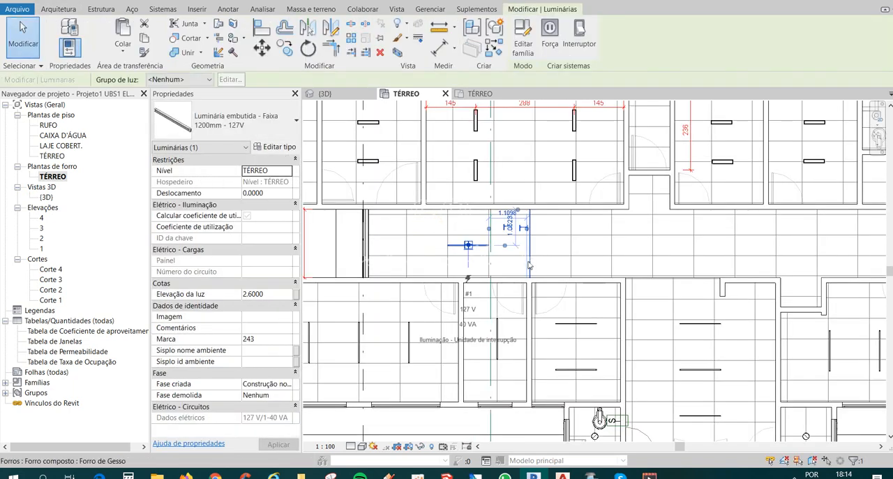
pyautogui.press('c')
pyautogui.press('o')
pyautogui.click(448, 256)
pyautogui.scroll(-1, 530, 258)
pyautogui.scroll(-1, 530, 258)
pyautogui.click(549, 257)
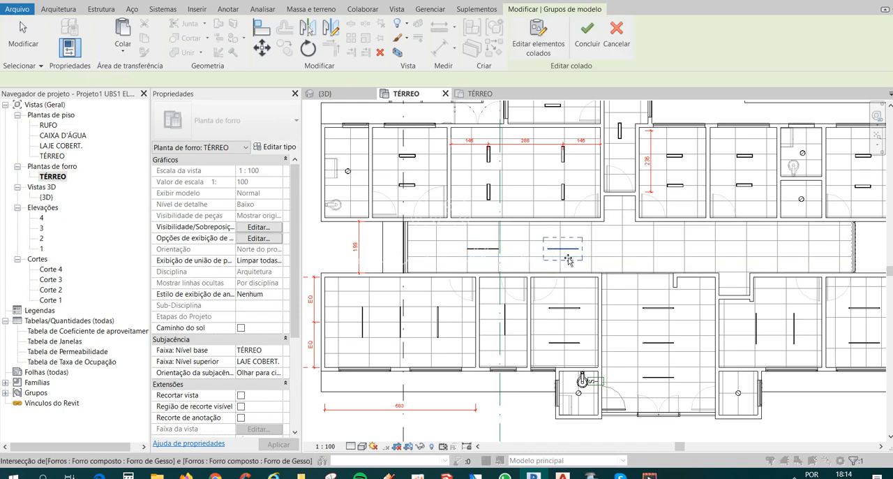
pyautogui.click(632, 257)
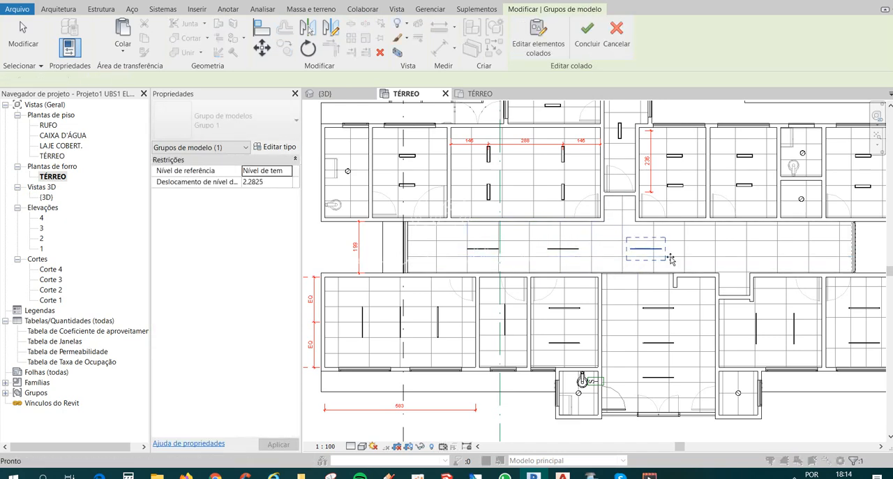
pyautogui.click(720, 257)
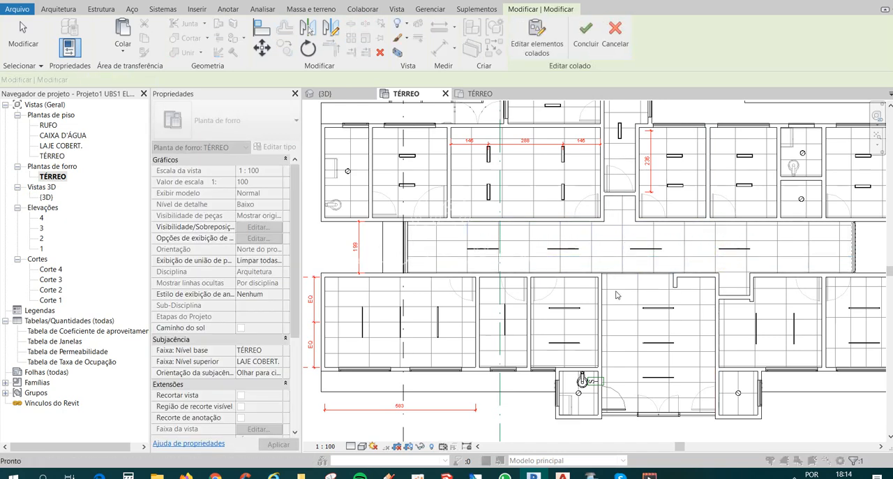
pyautogui.click(586, 35)
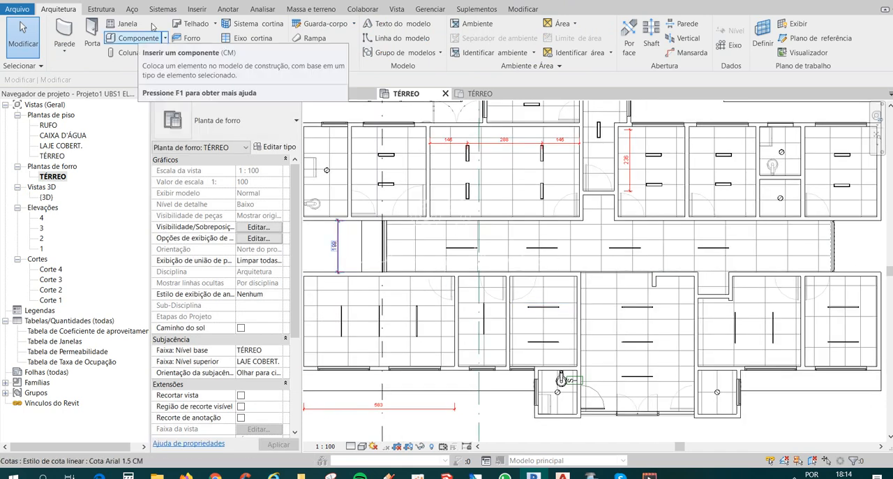
pyautogui.click(152, 0)
pyautogui.scroll(3, 383, 266)
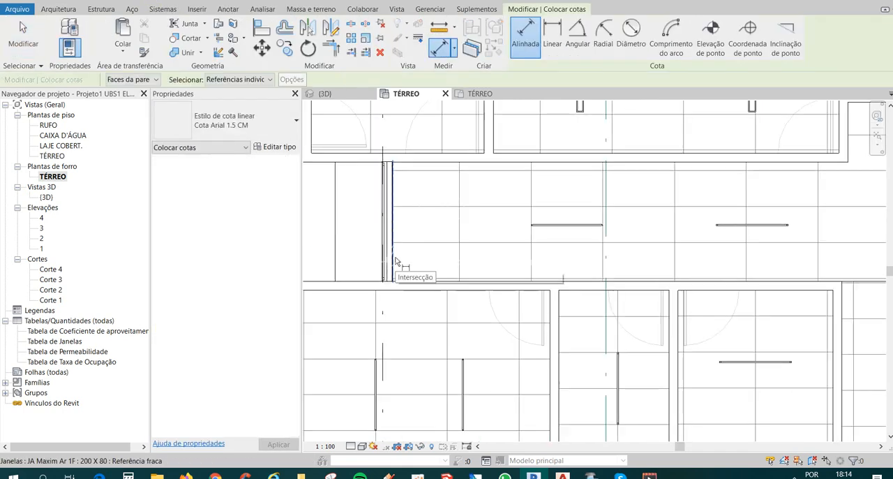
pyautogui.click(393, 253)
pyautogui.click(568, 226)
pyautogui.moveTo(742, 250); pyautogui.dragTo(497, 290, button='middle')
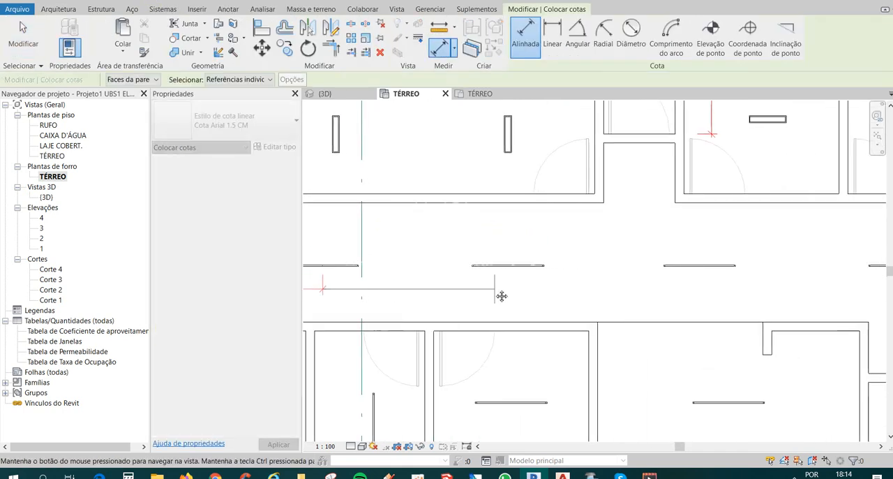
pyautogui.click(503, 276)
pyautogui.scroll(-1, 514, 270)
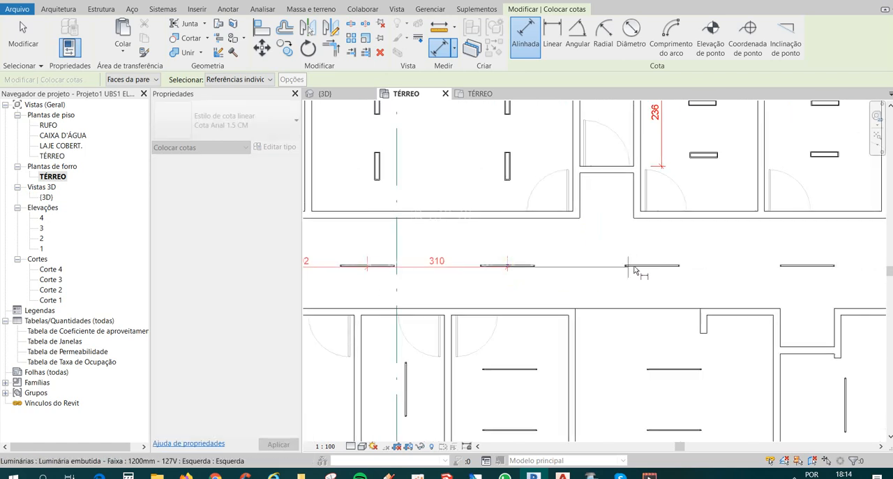
pyautogui.moveTo(815, 306); pyautogui.dragTo(654, 293, button='middle')
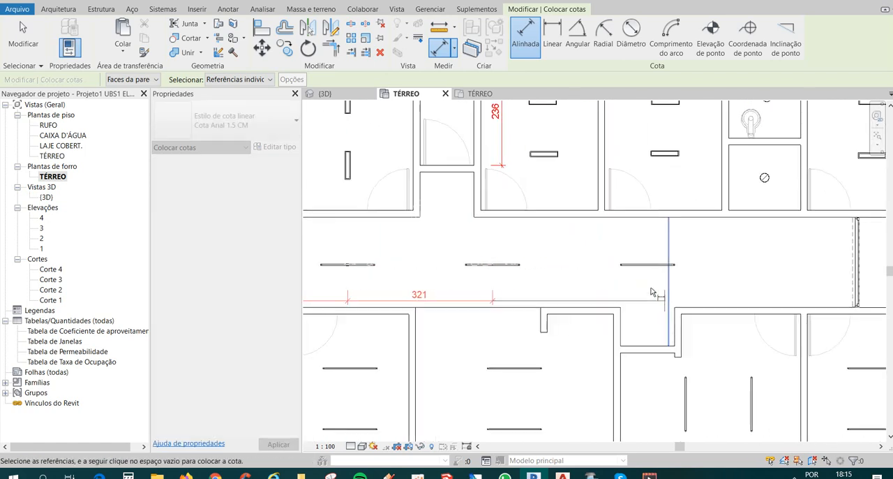
pyautogui.click(643, 264)
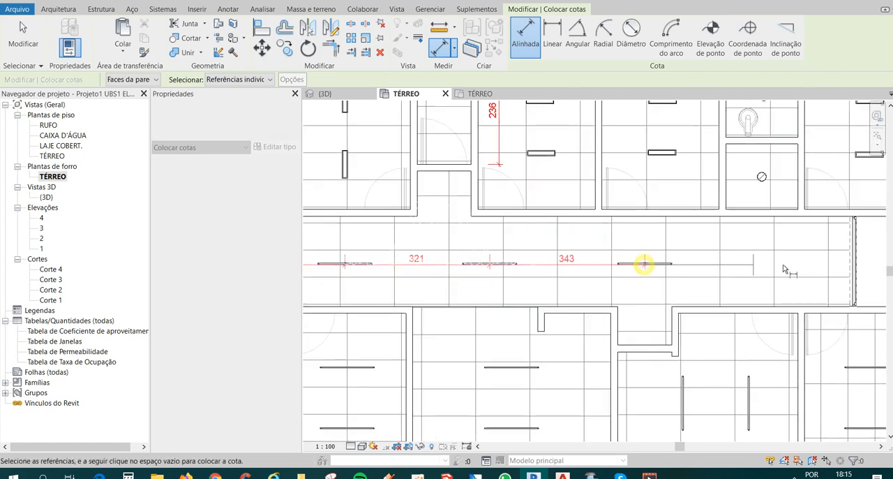
pyautogui.click(851, 267)
pyautogui.click(829, 249)
pyautogui.scroll(-2, 825, 246)
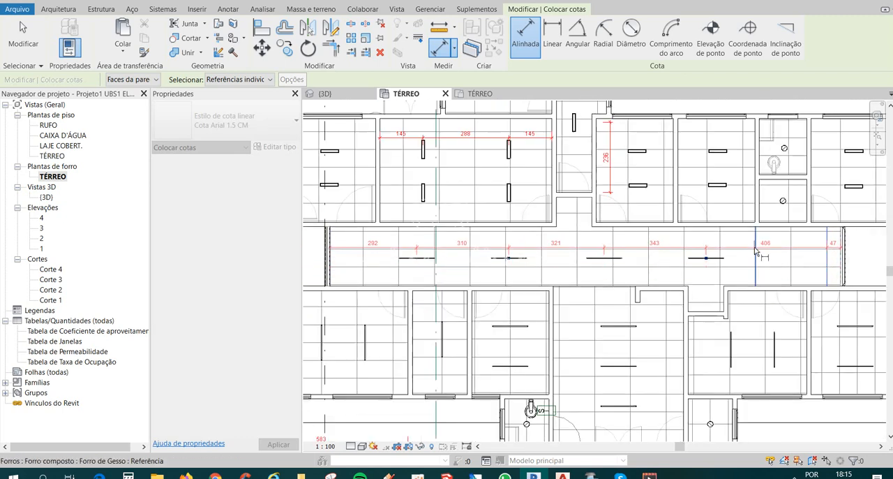
pyautogui.click(756, 248)
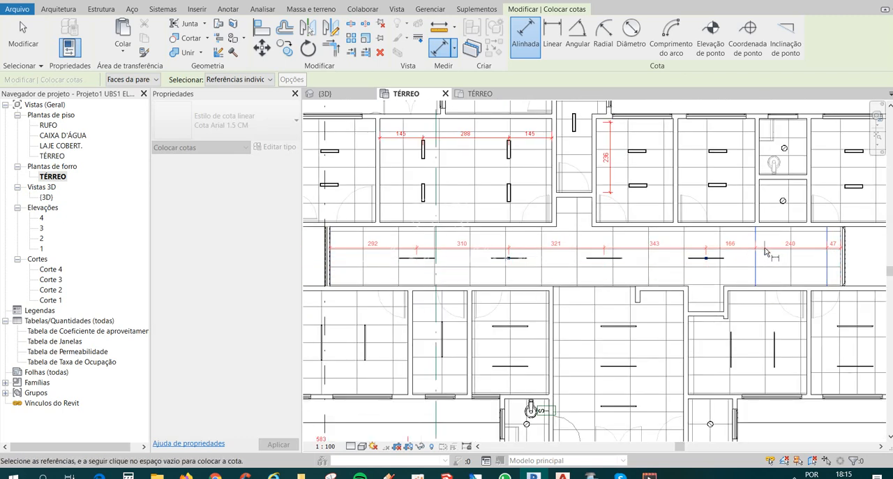
pyautogui.scroll(3, 768, 252)
pyautogui.scroll(-4, 711, 256)
pyautogui.moveTo(632, 268); pyautogui.dragTo(457, 293, button='middle')
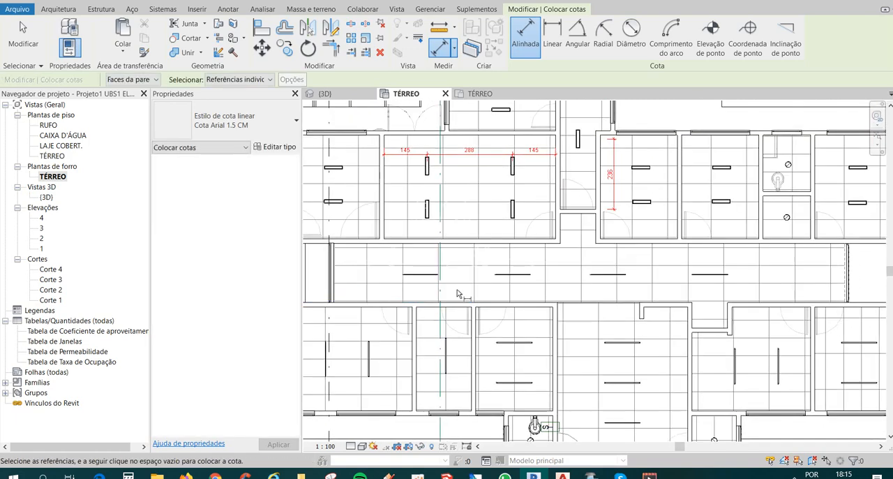
# Dimension the corridor from end to end through its four strip luminaires and apply the EQ constraint to space them equally.
pyautogui.scroll(-1, 457, 293)
pyautogui.scroll(2, 381, 290)
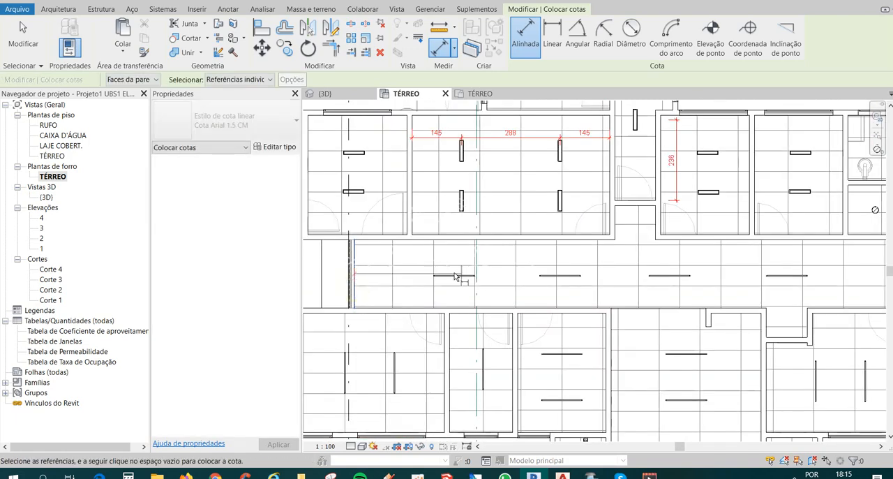
pyautogui.click(453, 275)
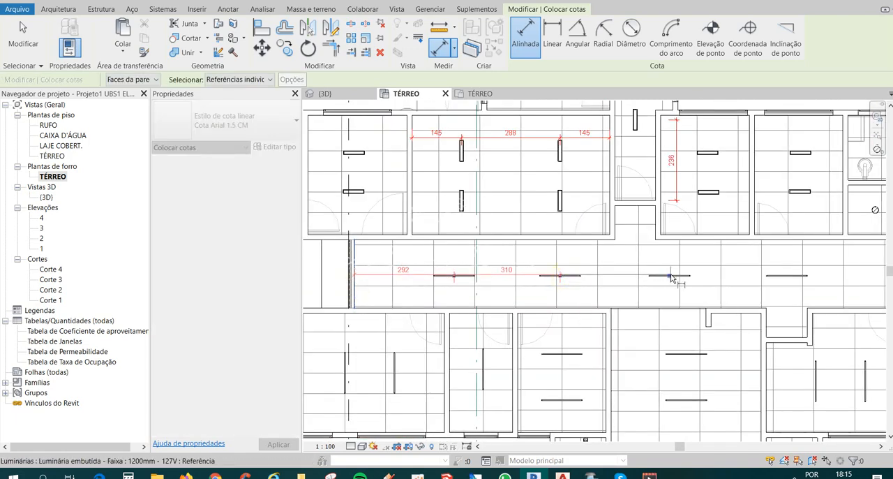
pyautogui.moveTo(787, 290); pyautogui.dragTo(602, 278, button='middle')
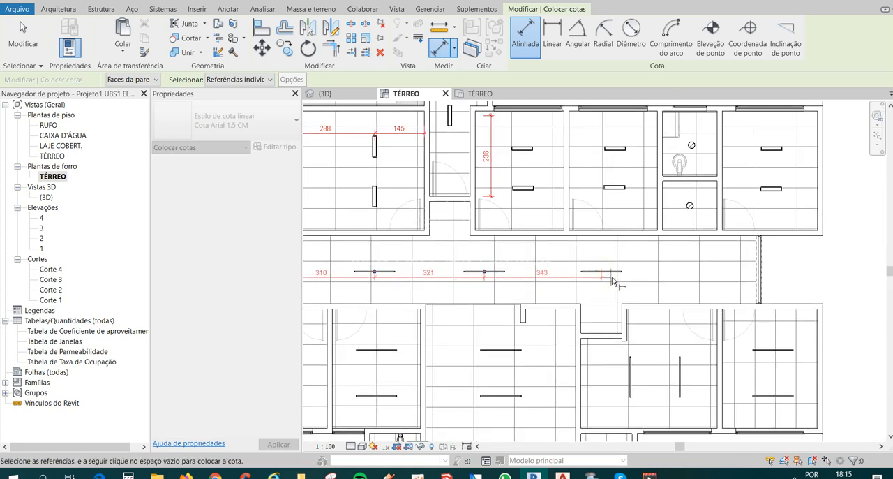
pyautogui.click(754, 276)
pyautogui.click(798, 260)
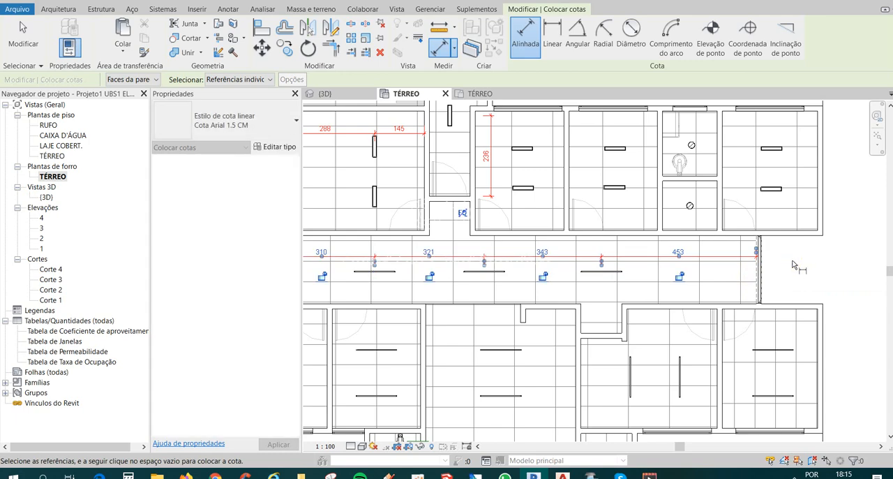
pyautogui.scroll(-1, 795, 259)
pyautogui.click(506, 220)
pyautogui.scroll(-2, 505, 219)
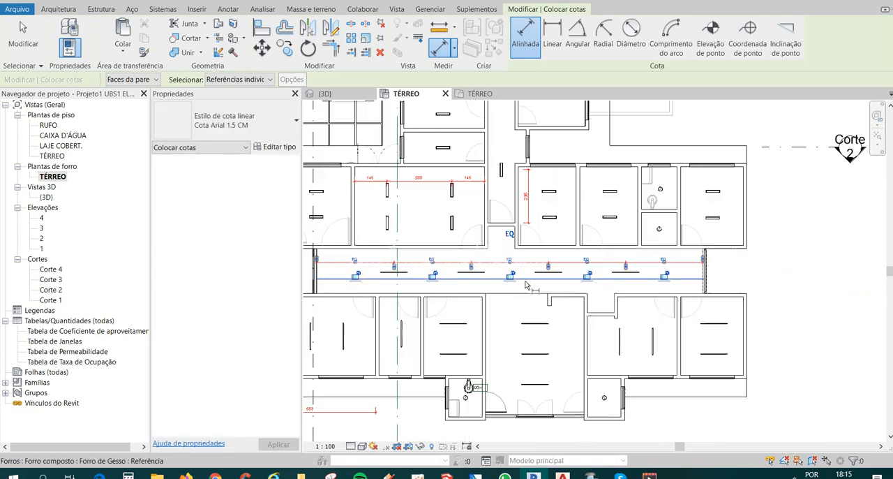
pyautogui.press('Escape')
pyautogui.press('Escape')
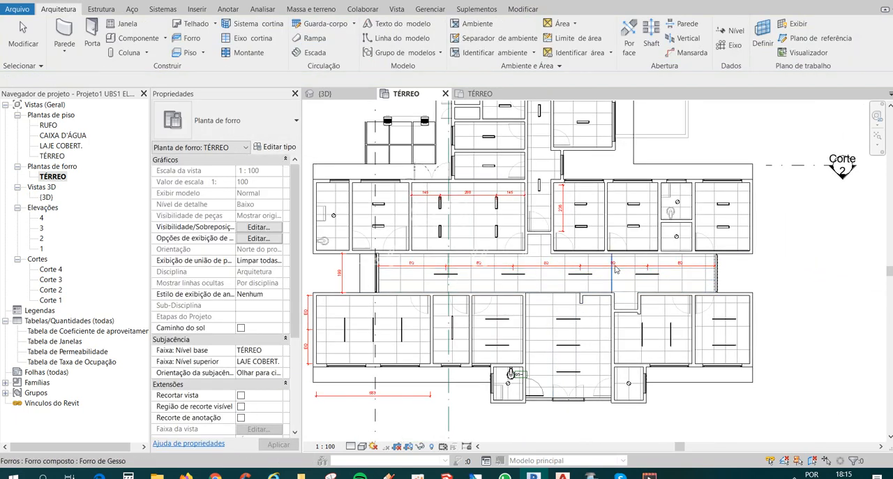
# Delete the corridor's EQ dimension chain while keeping the luminaires constrained.
pyautogui.scroll(2, 615, 266)
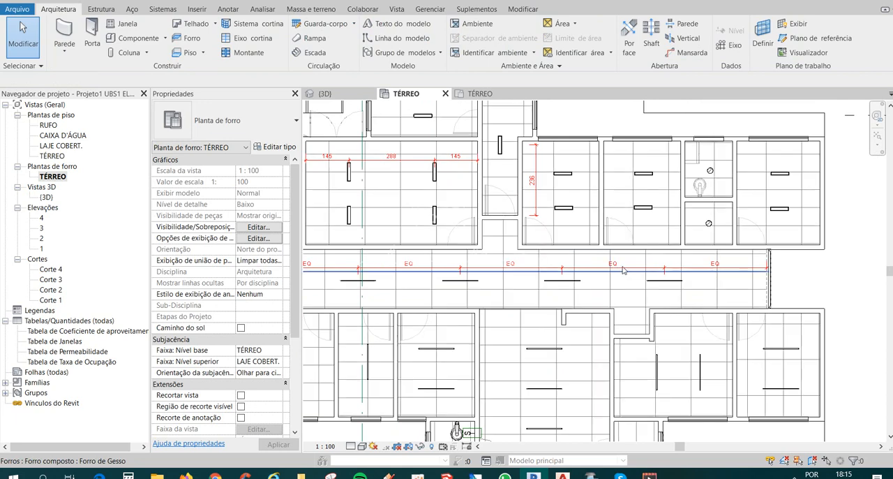
pyautogui.click(625, 268)
pyautogui.press('Delete')
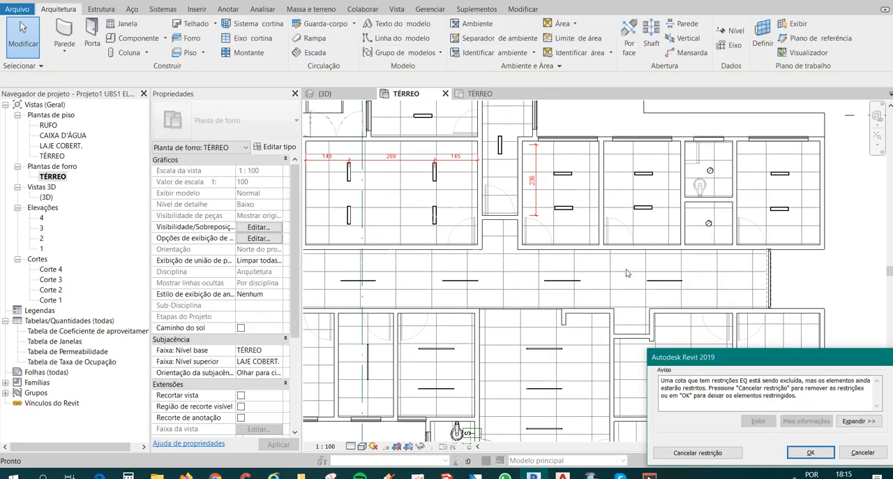
pyautogui.click(809, 455)
# Open the TÉRREO floor plan view.
pyautogui.scroll(-3, 710, 318)
pyautogui.scroll(-1, 711, 319)
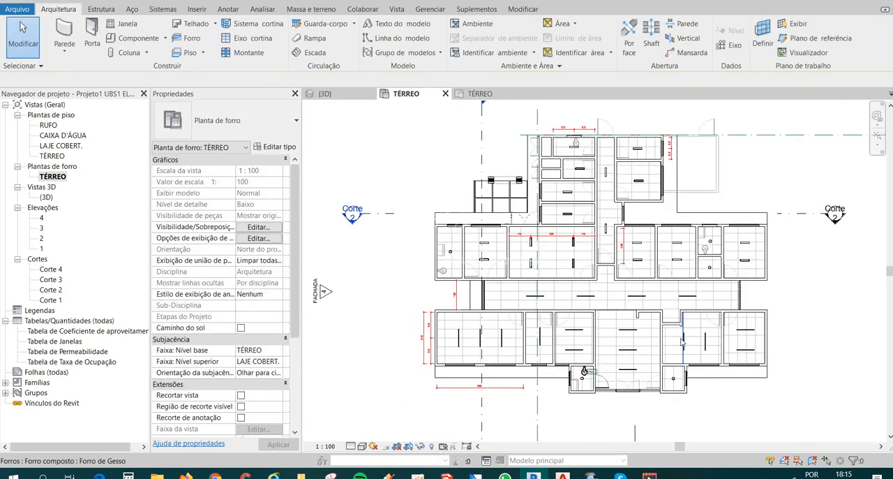
pyautogui.scroll(1, 681, 334)
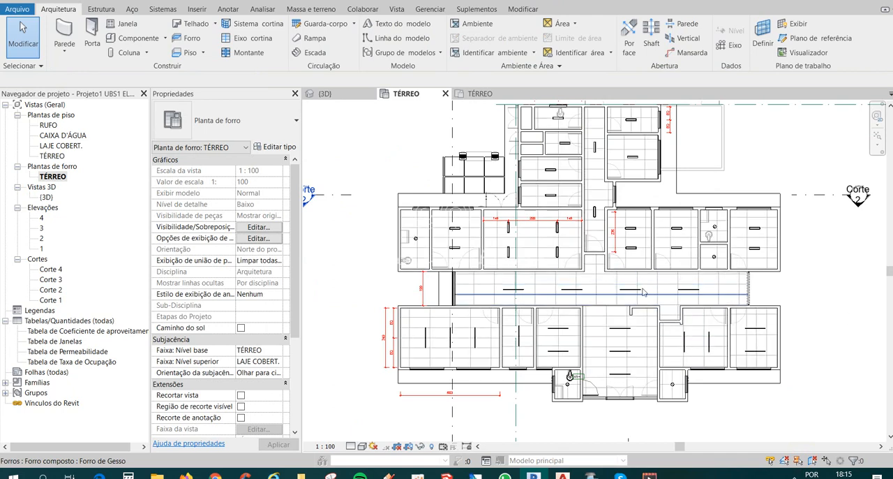
pyautogui.doubleClick(55, 157)
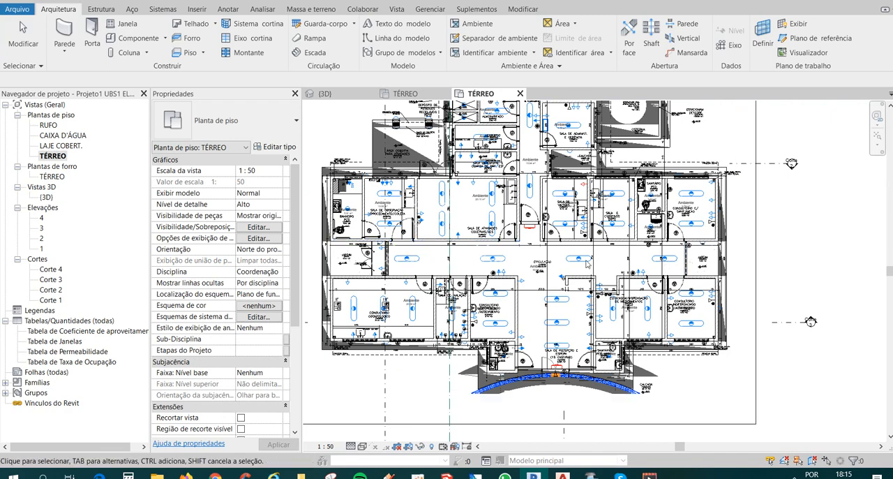
# Place an aligned dimension from the corridor's west end wall to the centre of the first strip luminaire.
pyautogui.scroll(1, 399, 263)
pyautogui.scroll(3, 399, 263)
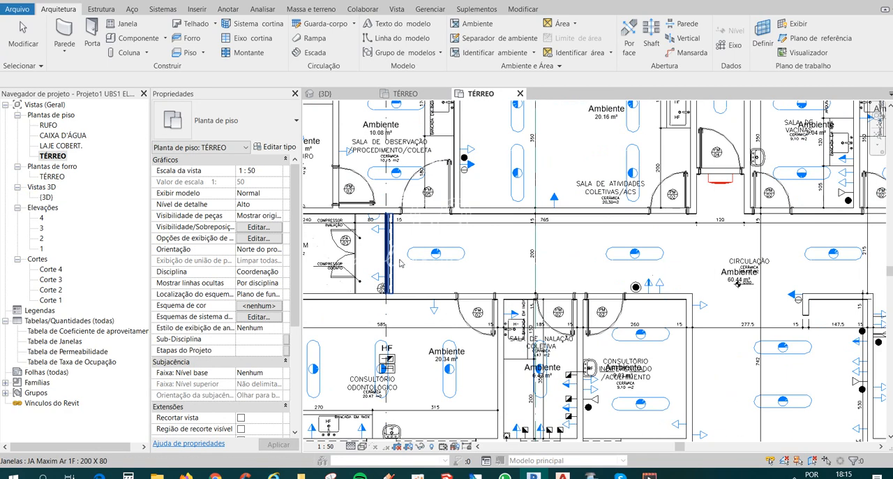
pyautogui.click(155, 1)
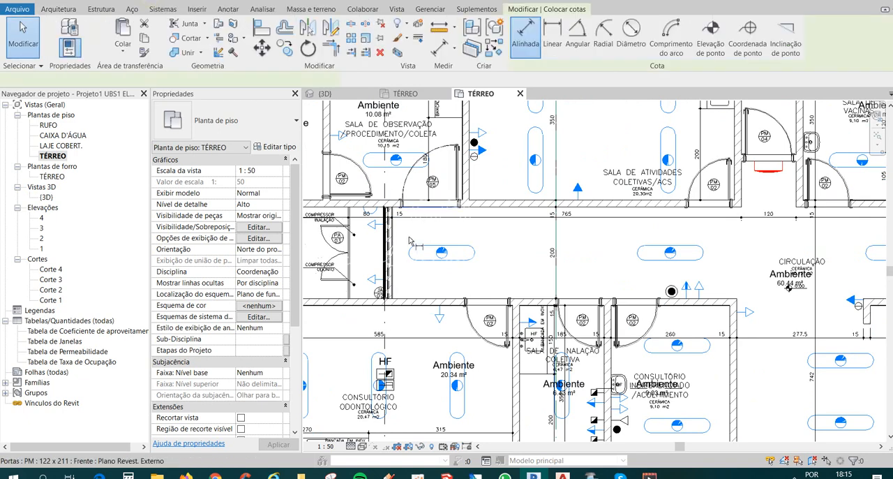
pyautogui.scroll(2, 408, 251)
pyautogui.scroll(2, 378, 278)
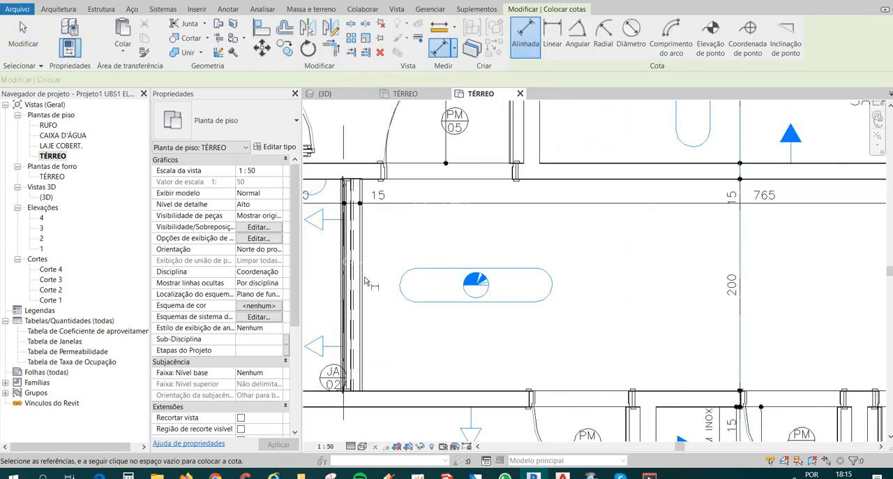
pyautogui.scroll(2, 362, 281)
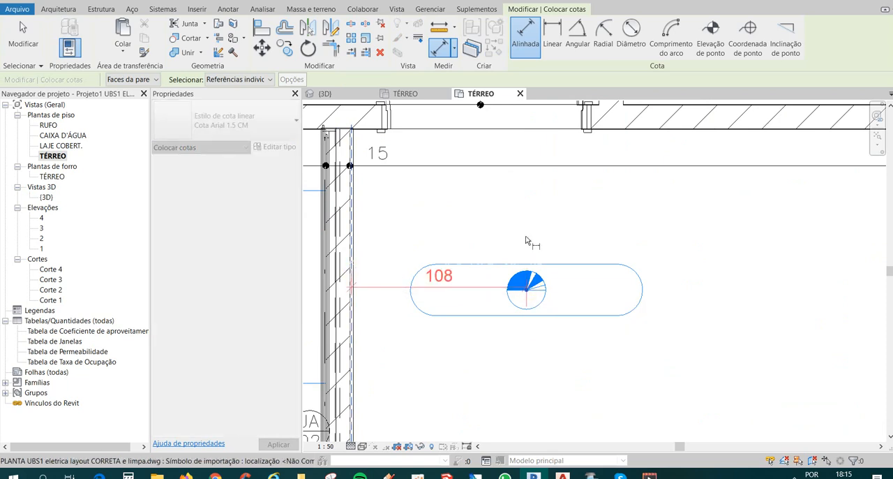
pyautogui.scroll(-6, 525, 248)
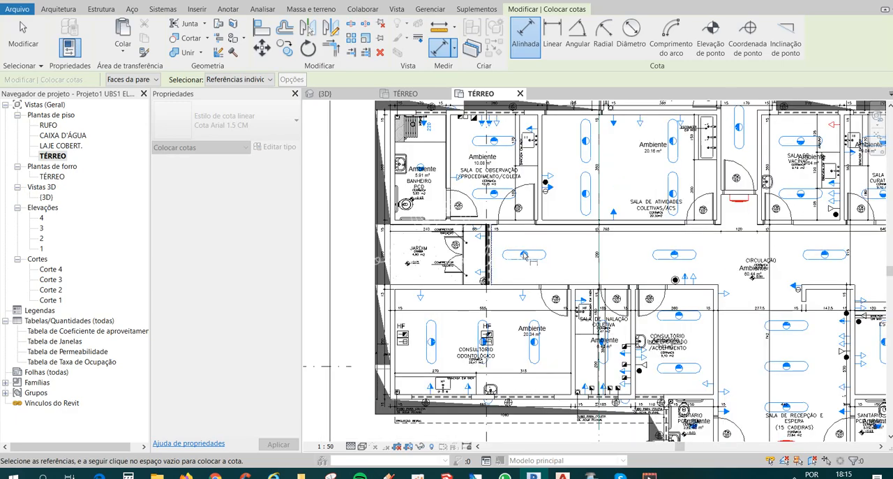
pyautogui.scroll(2, 531, 259)
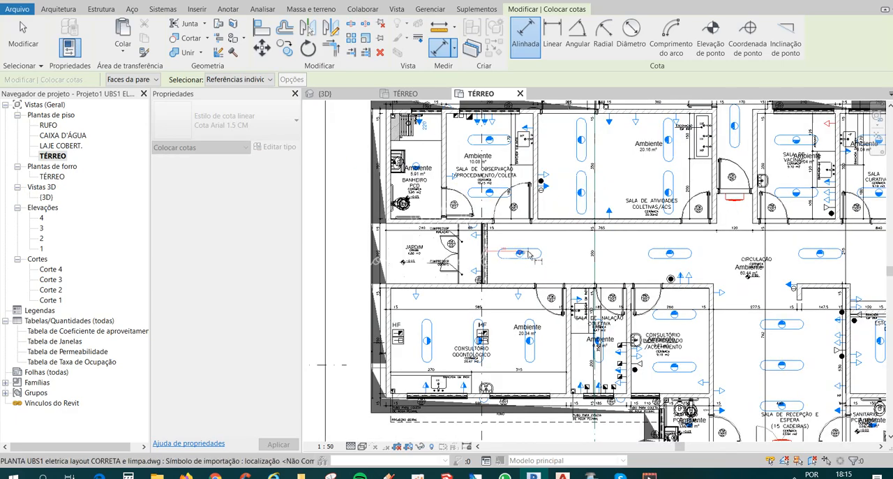
pyautogui.scroll(2, 520, 263)
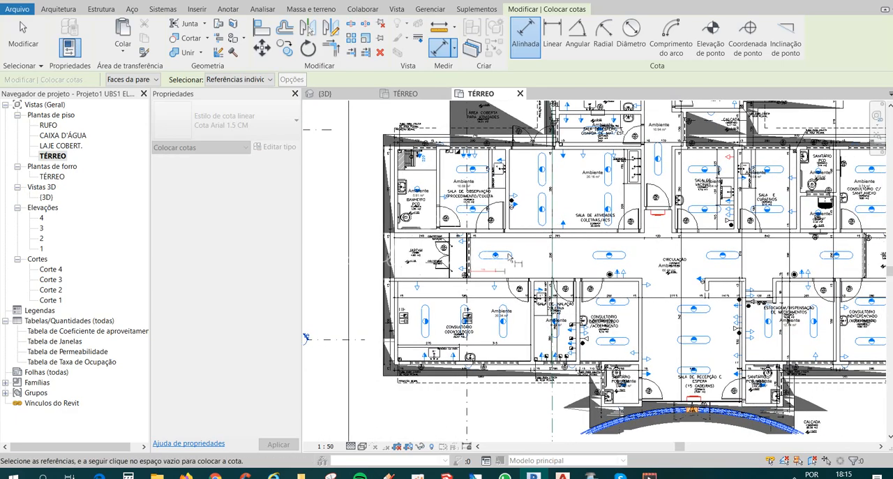
pyautogui.click(491, 240)
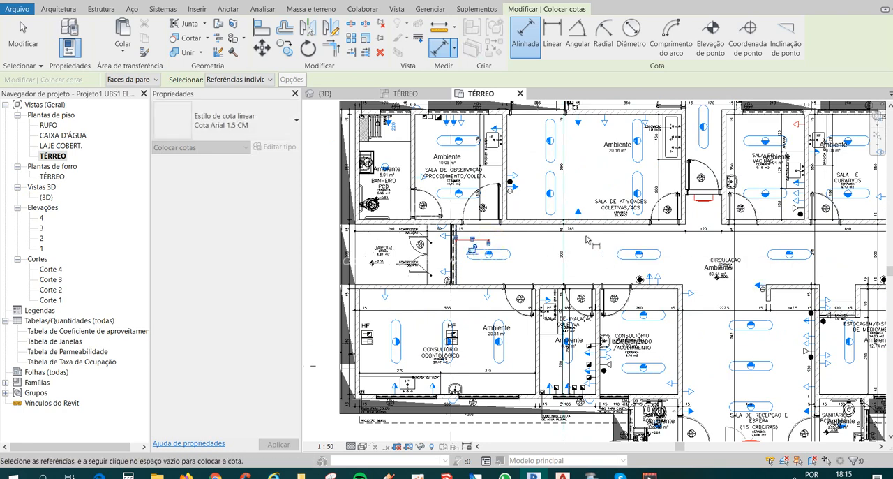
# Try to pick the centre of the corridor's second strip luminaire as an aligned dimension reference, and leave the dimension command.
pyautogui.scroll(1, 544, 254)
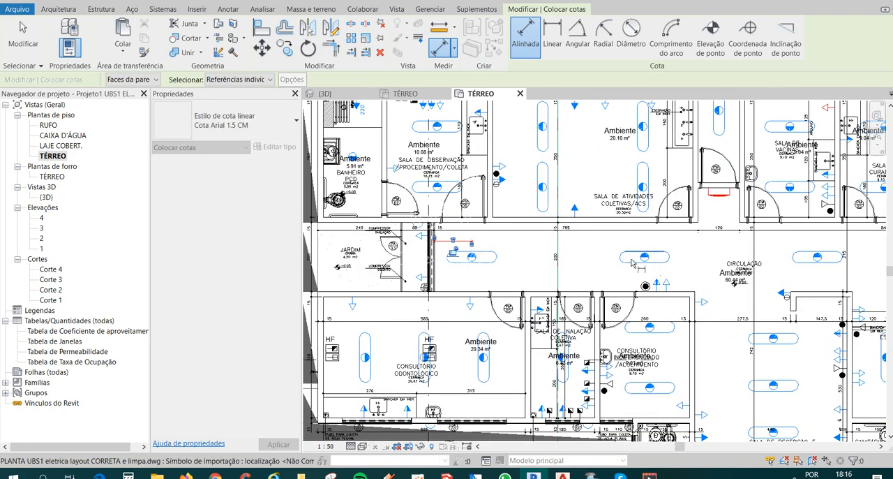
pyautogui.scroll(3, 642, 261)
pyautogui.scroll(2, 658, 255)
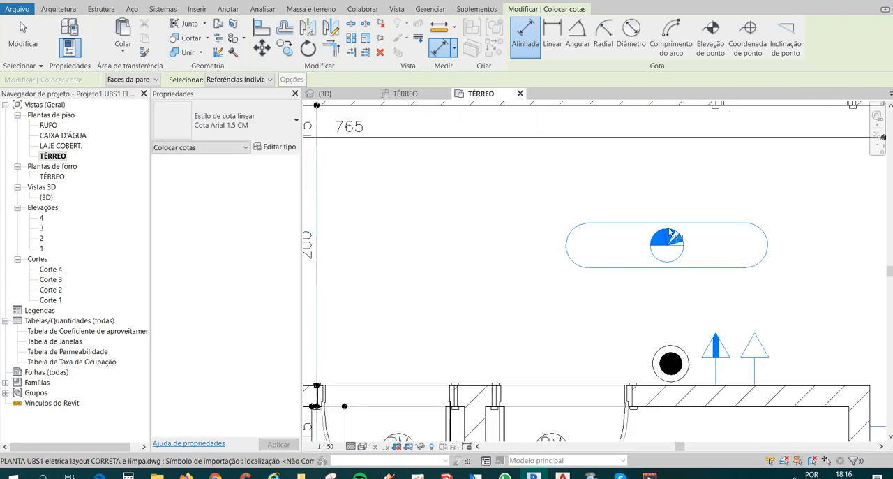
pyautogui.scroll(-3, 654, 251)
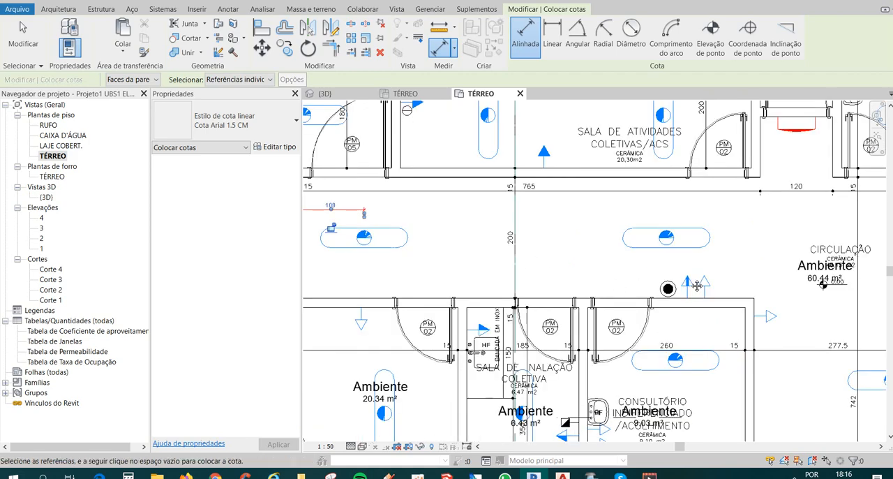
pyautogui.moveTo(399, 242); pyautogui.dragTo(603, 258, button='middle')
pyautogui.scroll(2, 602, 259)
pyautogui.scroll(1, 556, 253)
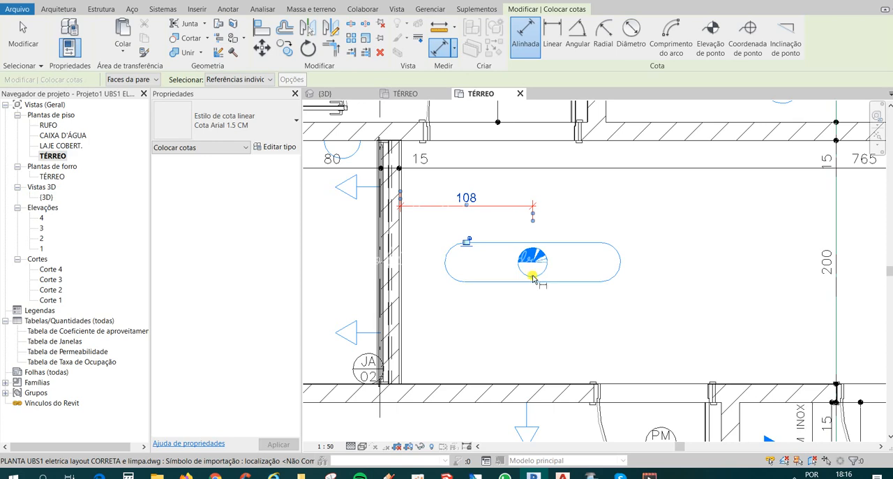
pyautogui.scroll(-4, 531, 278)
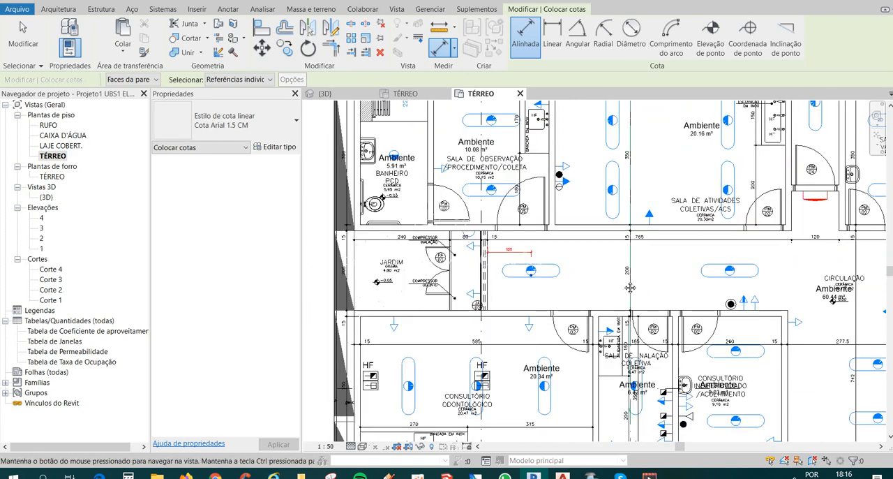
pyautogui.scroll(2, 597, 273)
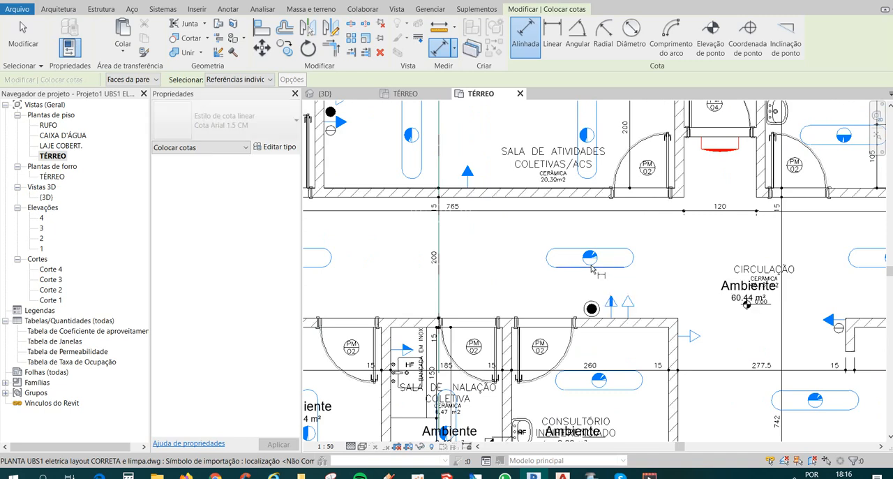
pyautogui.scroll(-2, 591, 270)
pyautogui.press('Escape')
pyautogui.scroll(4, 419, 264)
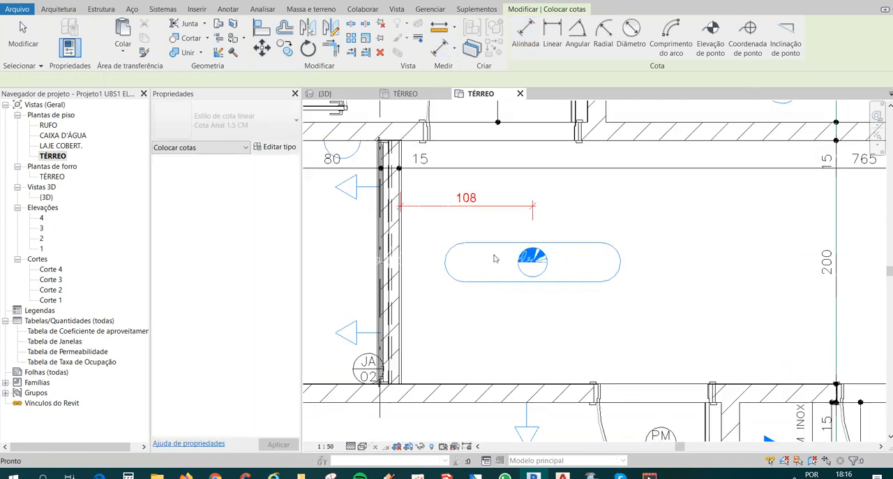
pyautogui.press('Escape')
# Draw a vertical model line about 0.40 m long upward from the centre of the corridor's second strip luminaire, and dismiss the warning.
pyautogui.scroll(-5, 491, 262)
pyautogui.moveTo(560, 290); pyautogui.dragTo(534, 293, button='middle')
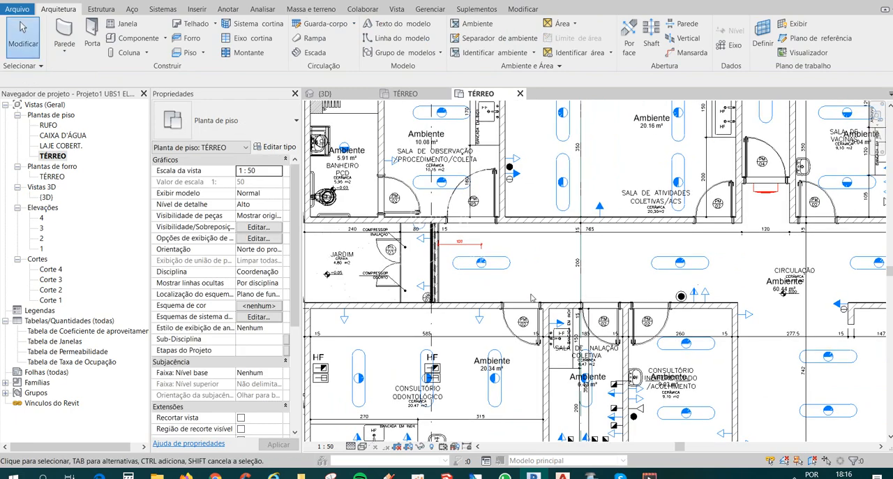
pyautogui.scroll(-3, 503, 297)
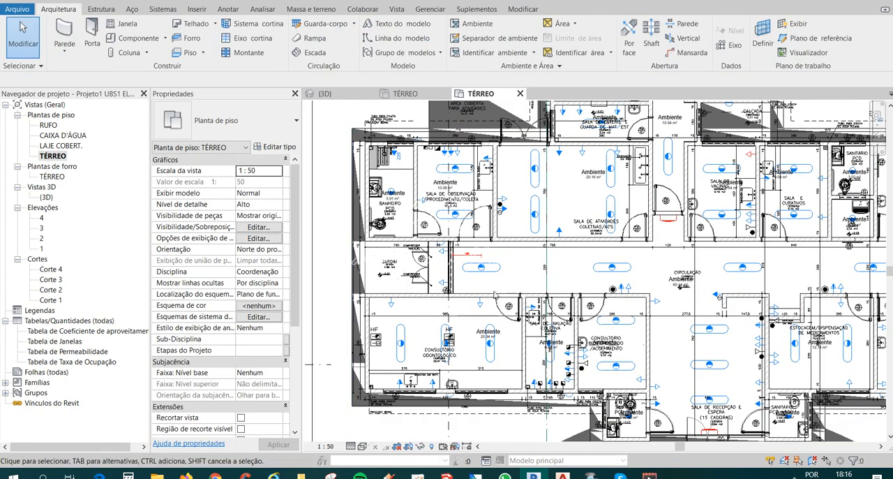
pyautogui.scroll(2, 489, 295)
pyautogui.scroll(2, 538, 288)
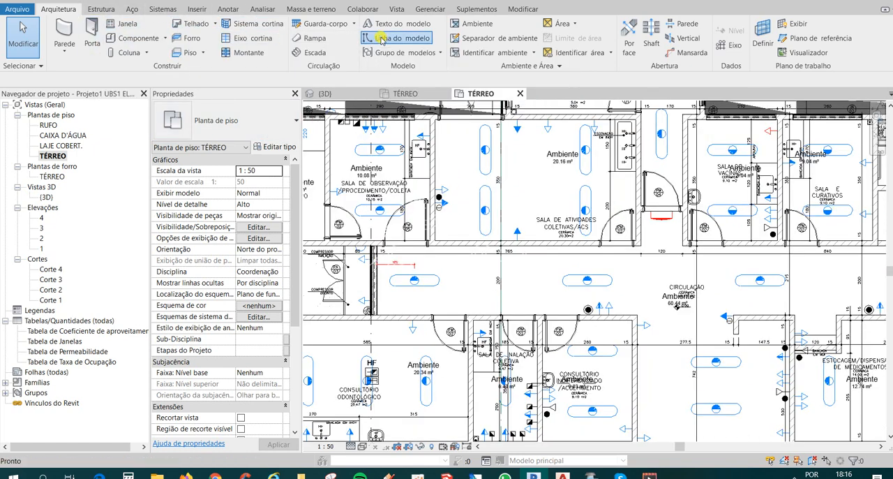
pyautogui.scroll(1, 565, 280)
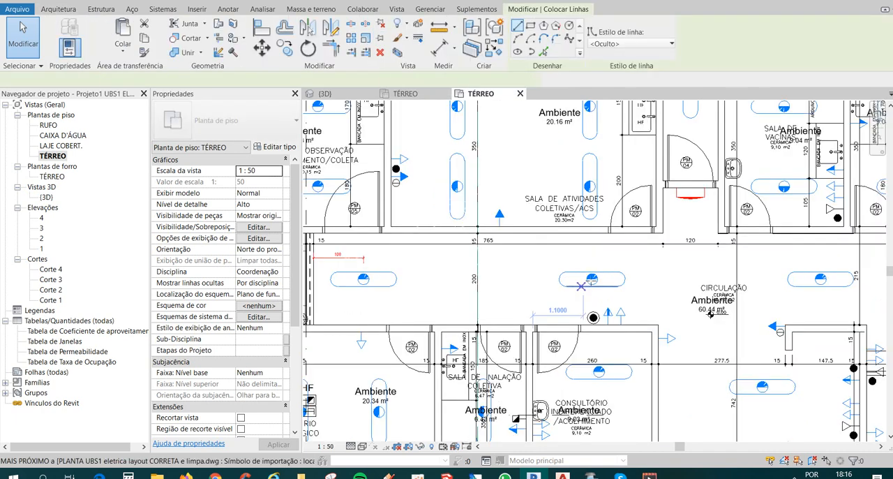
pyautogui.scroll(3, 593, 278)
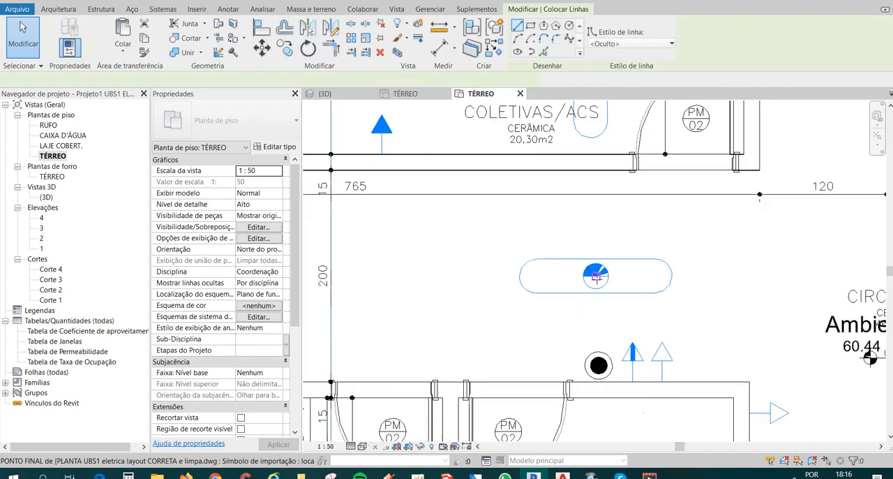
pyautogui.click(596, 234)
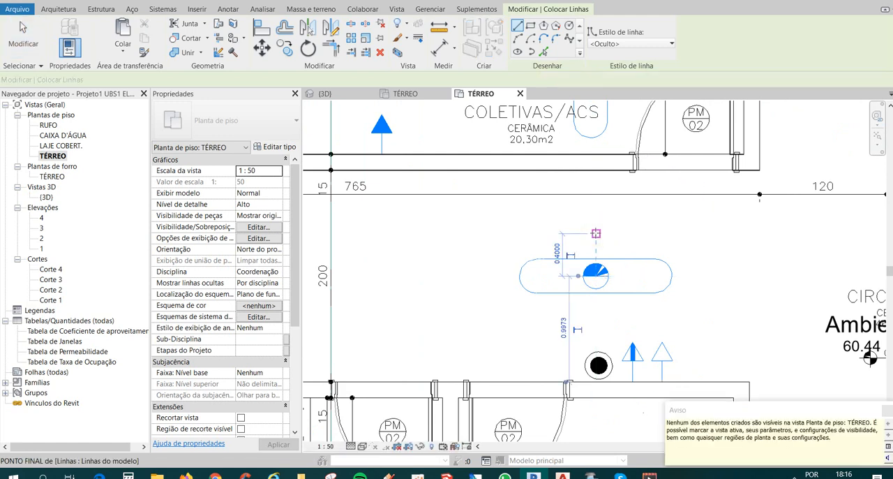
pyautogui.click(887, 410)
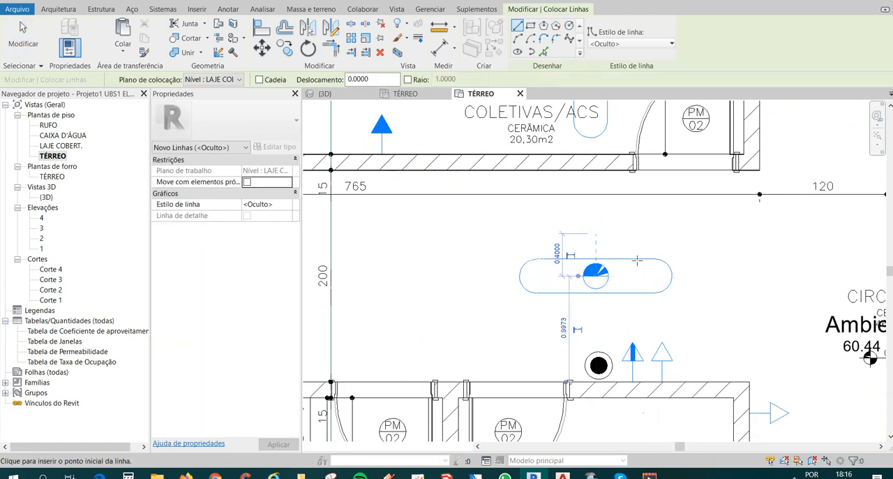
# Draw another vertical model line about 0.38 m long from the same luminaire's centre, dismiss the warning and finish the line command.
pyautogui.scroll(-6, 638, 282)
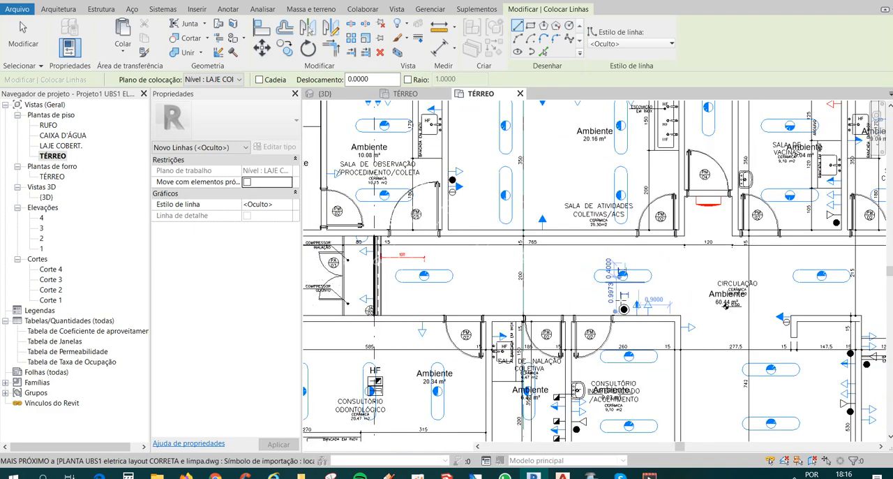
pyautogui.scroll(6, 628, 271)
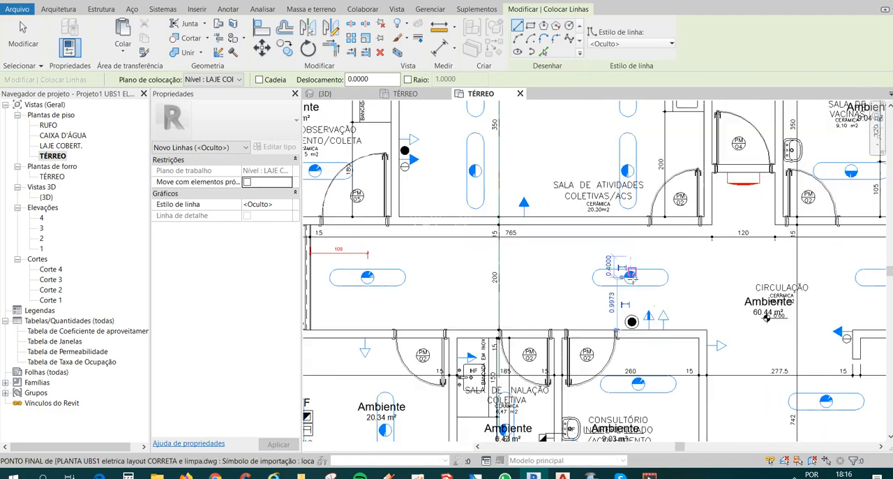
pyautogui.scroll(2, 631, 272)
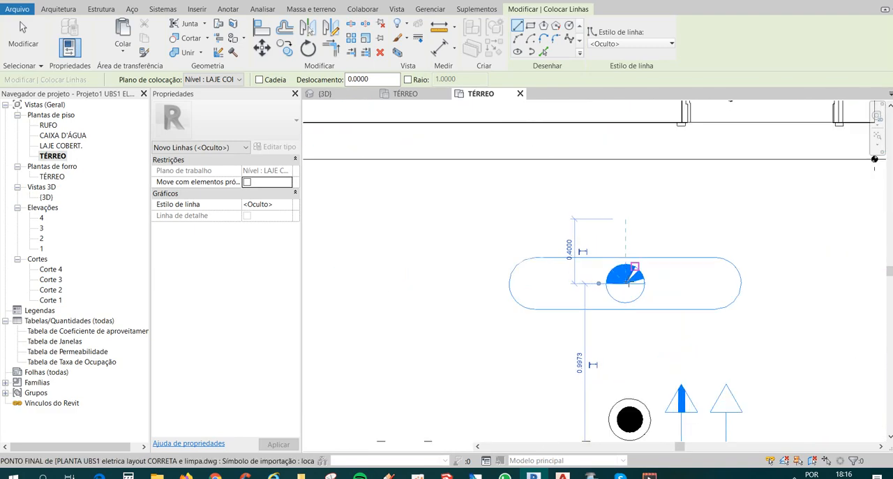
pyautogui.click(626, 282)
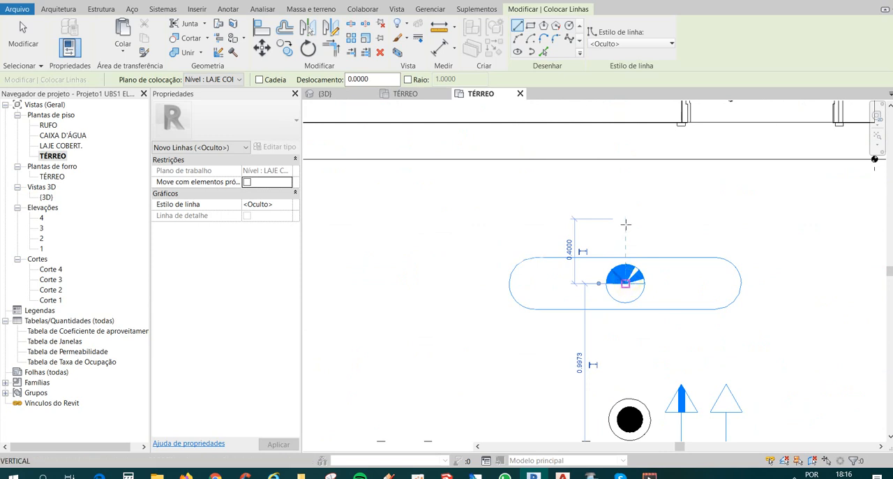
pyautogui.click(626, 224)
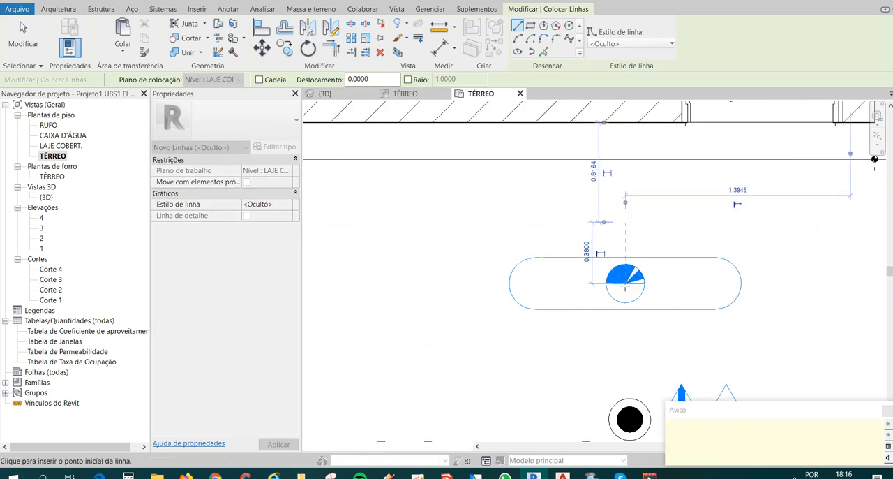
pyautogui.scroll(-5, 703, 331)
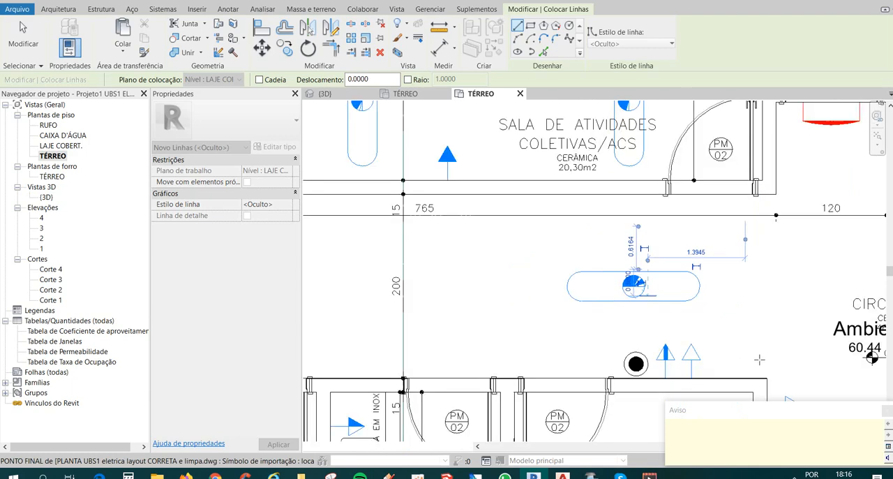
pyautogui.click(887, 411)
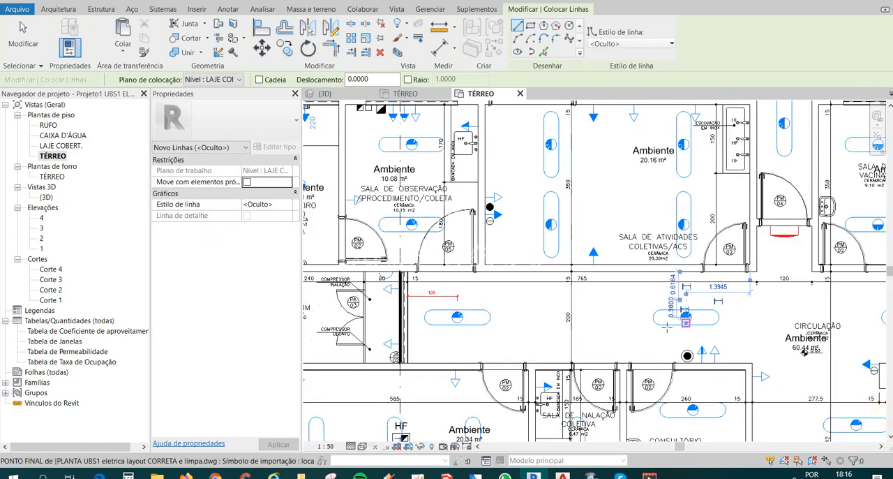
pyautogui.press('Escape')
pyautogui.press('Escape')
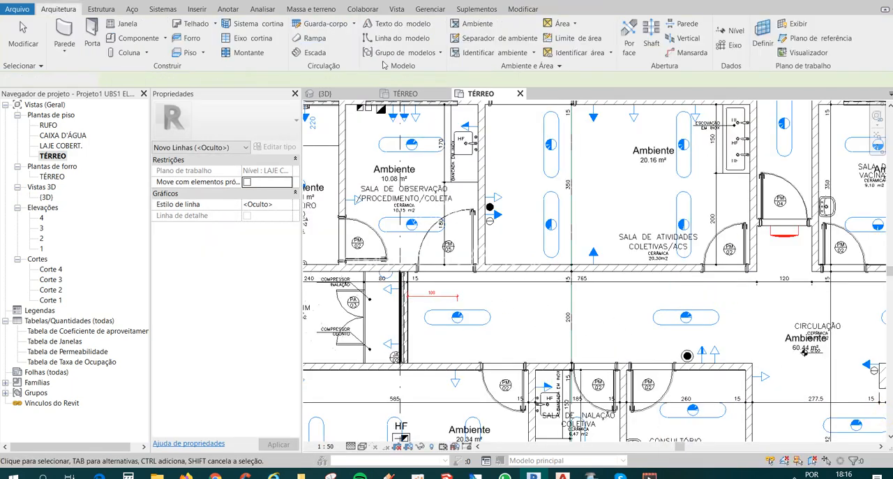
# Start an aligned dimension for the corridor's second strip luminaire.
pyautogui.click(153, 2)
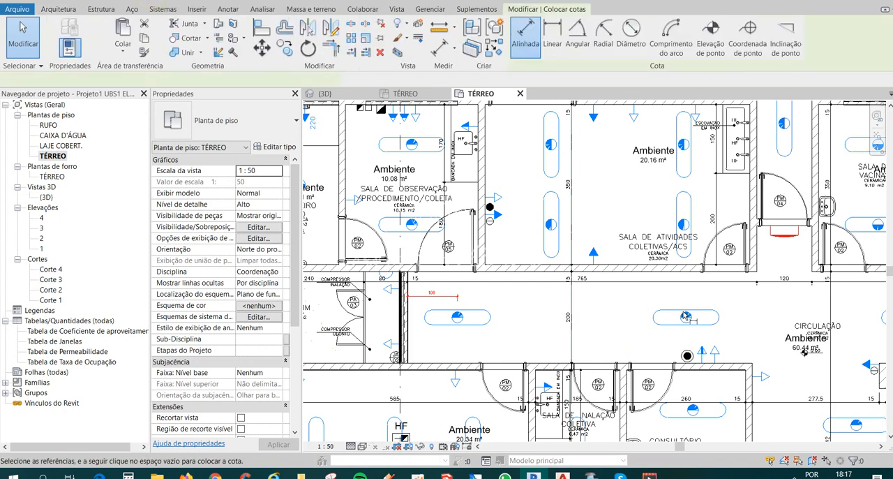
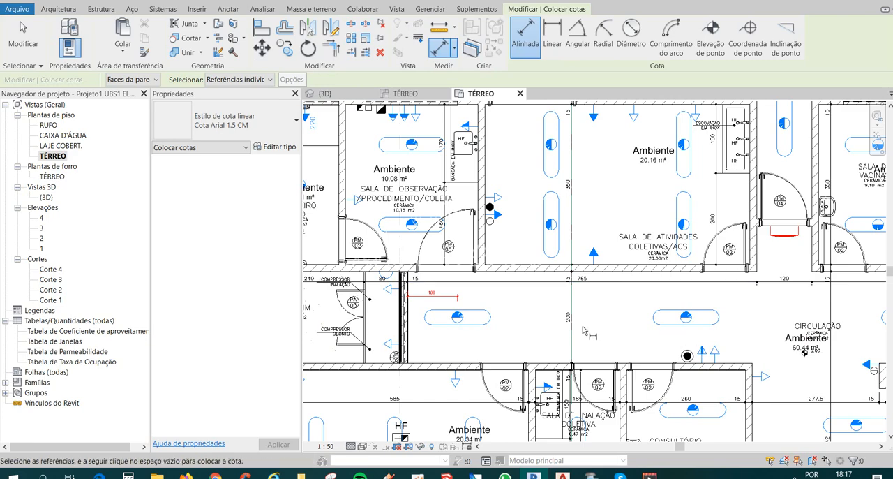
# Draw a vertical model line about 0.34 m long upward from the centre of the corridor's second strip luminaire, and finish the line command.
pyautogui.scroll(-2, 558, 340)
pyautogui.moveTo(559, 341); pyautogui.dragTo(453, 340, button='middle')
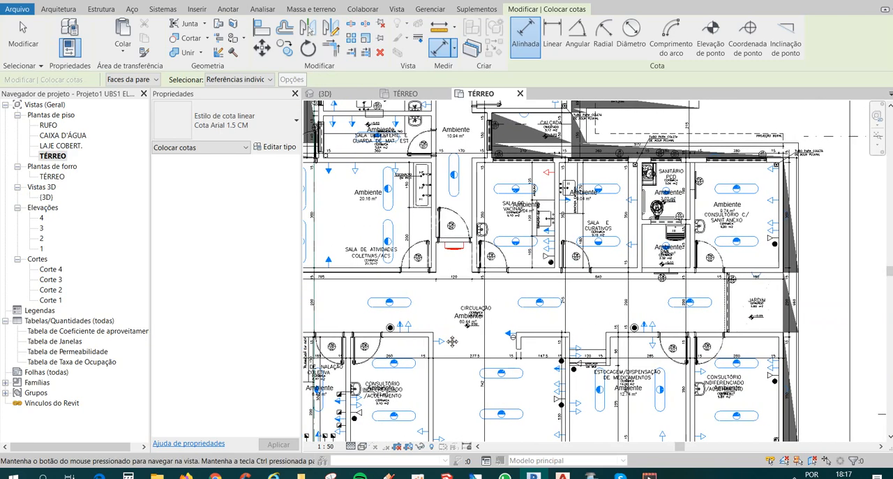
pyautogui.scroll(3, 452, 340)
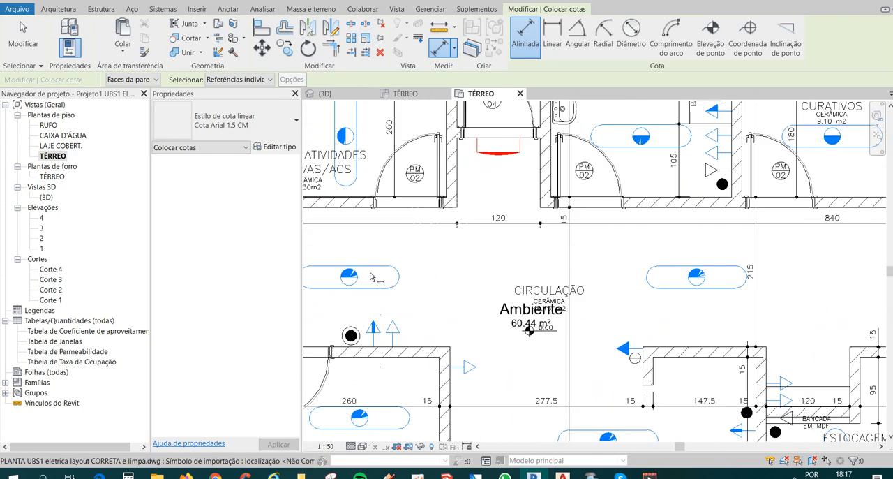
pyautogui.moveTo(371, 278); pyautogui.dragTo(483, 279, button='middle')
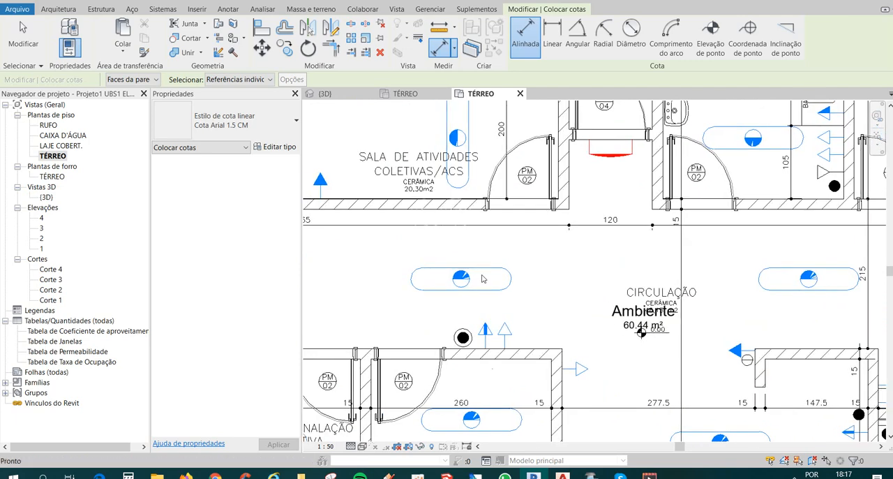
pyautogui.click(59, 9)
pyautogui.click(391, 38)
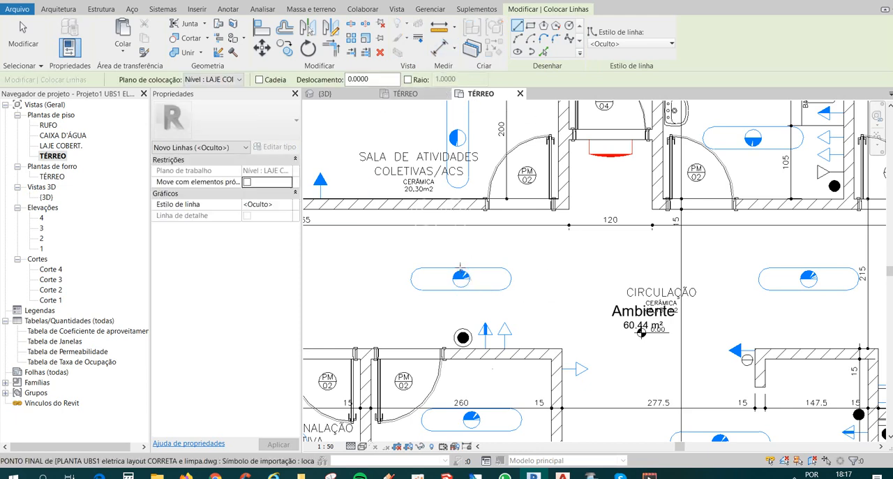
pyautogui.scroll(2, 461, 271)
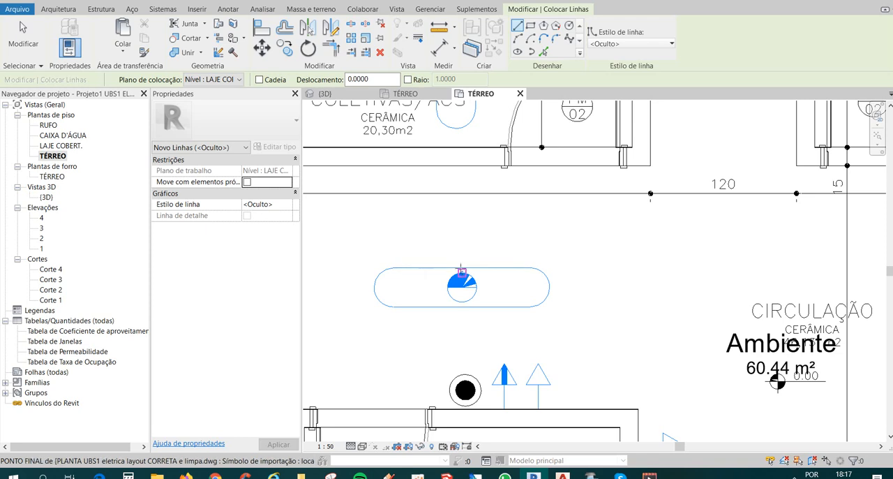
pyautogui.click(462, 261)
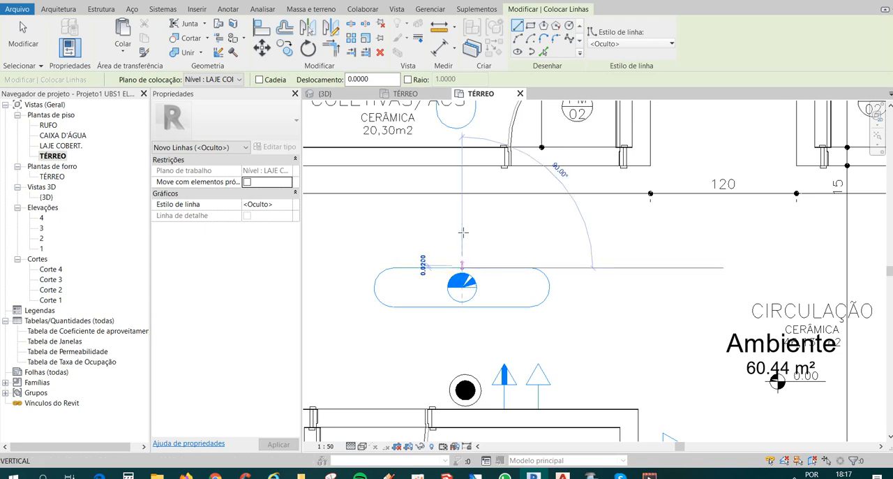
pyautogui.click(462, 225)
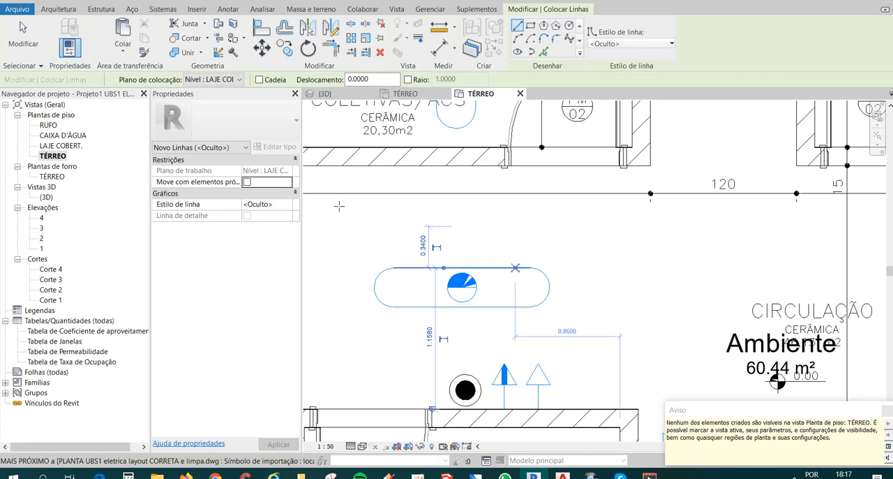
pyautogui.press('Escape')
pyautogui.press('Escape')
# Set the TÉRREO floor plan's discipline to Arquitetura.
pyautogui.scroll(-2, 429, 255)
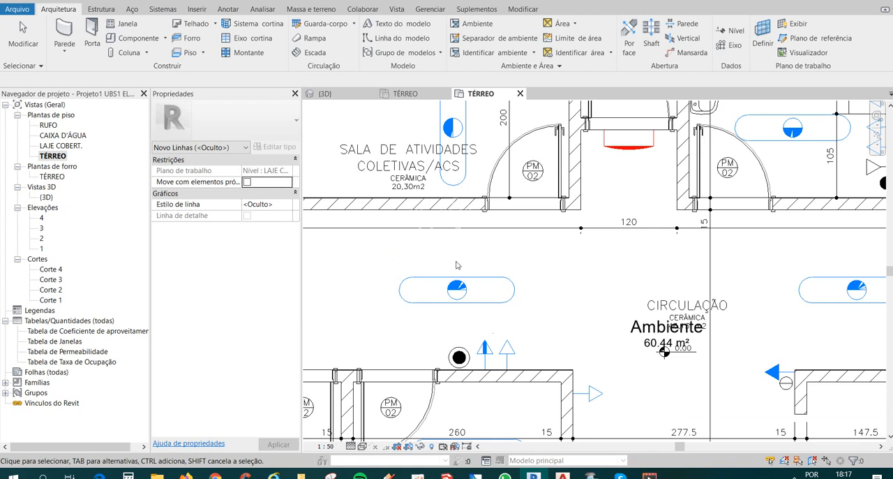
pyautogui.moveTo(404, 275); pyautogui.dragTo(409, 275, button='middle')
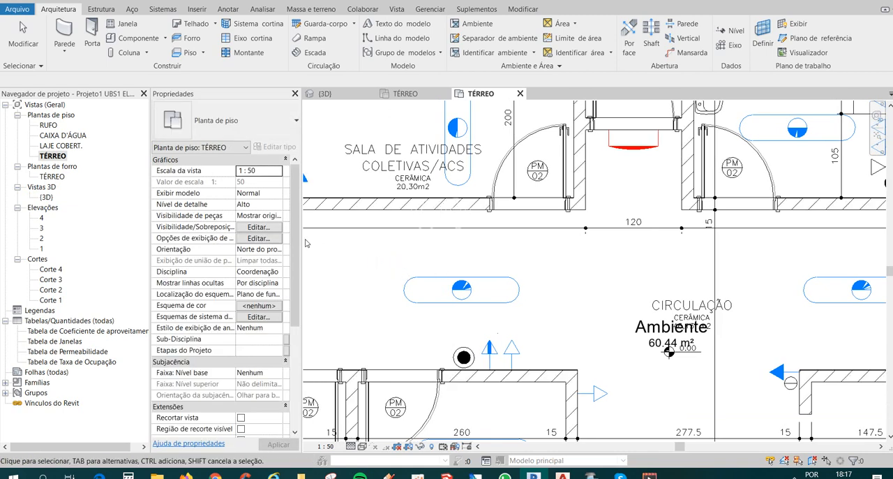
pyautogui.click(277, 272)
pyautogui.click(255, 283)
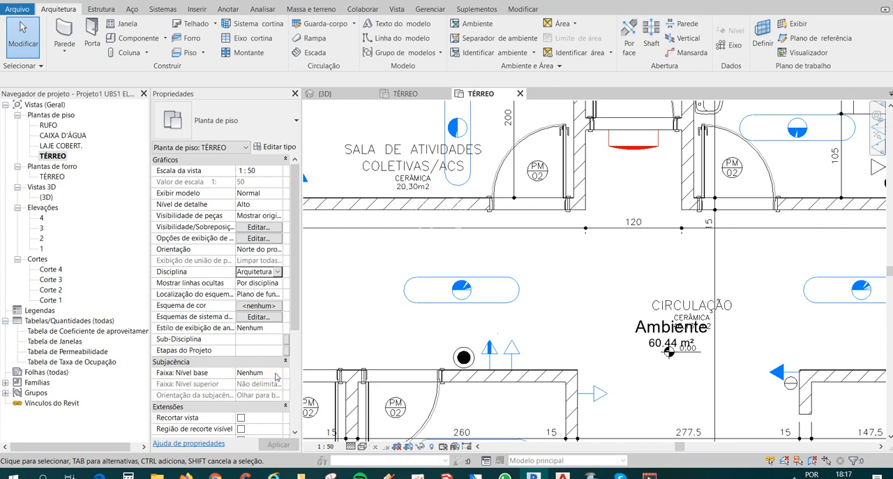
# Draw a vertical model line about 1.30 m long downward from the centre of the corridor's second strip luminaire, and finish the line command.
pyautogui.scroll(-5, 486, 269)
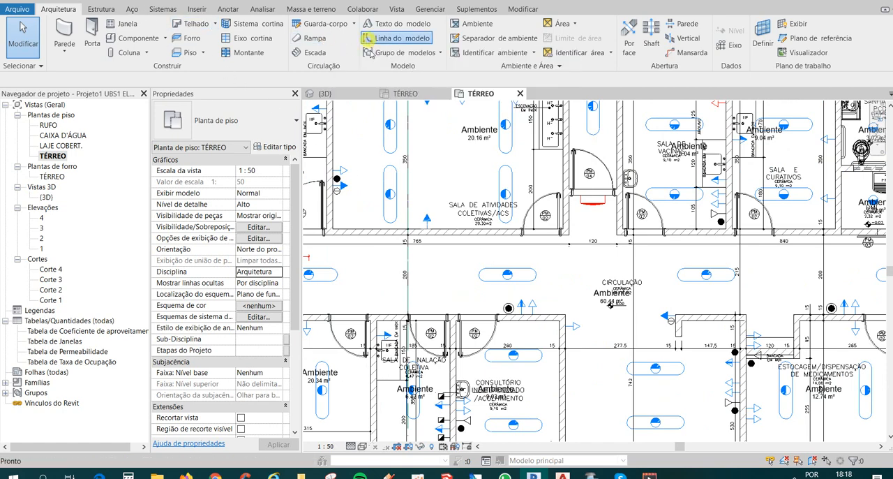
pyautogui.click(394, 38)
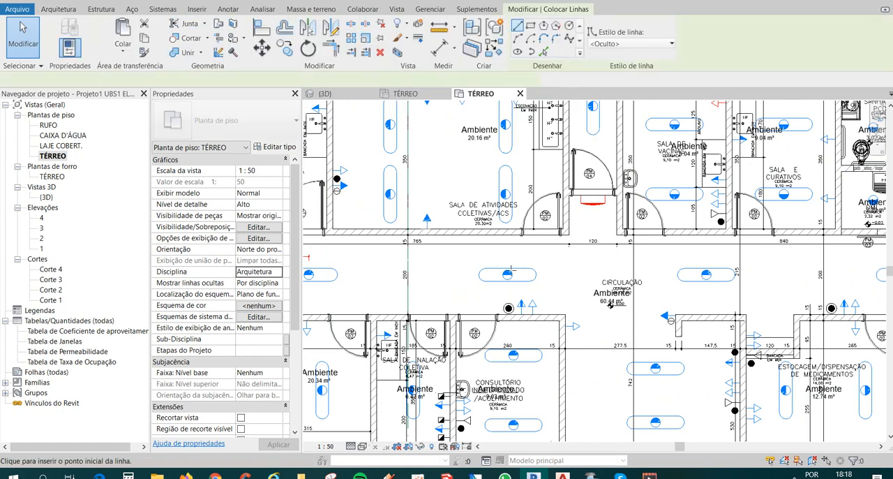
pyautogui.scroll(2, 510, 276)
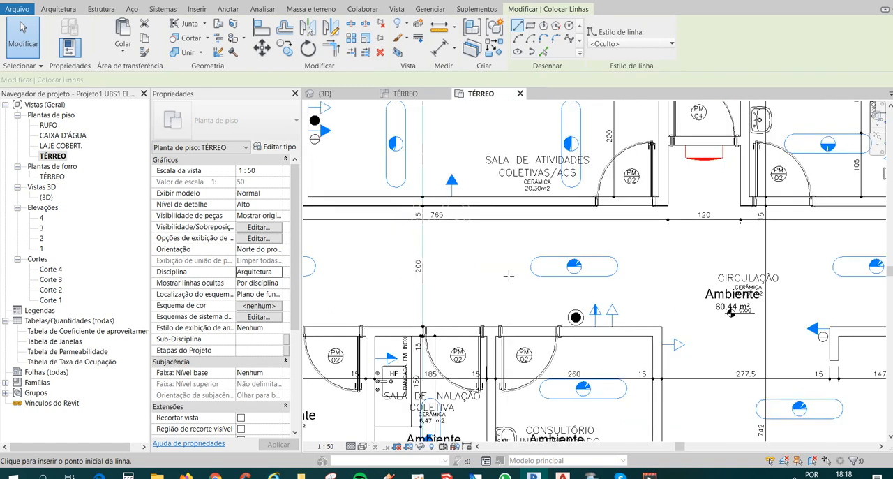
pyautogui.click(572, 278)
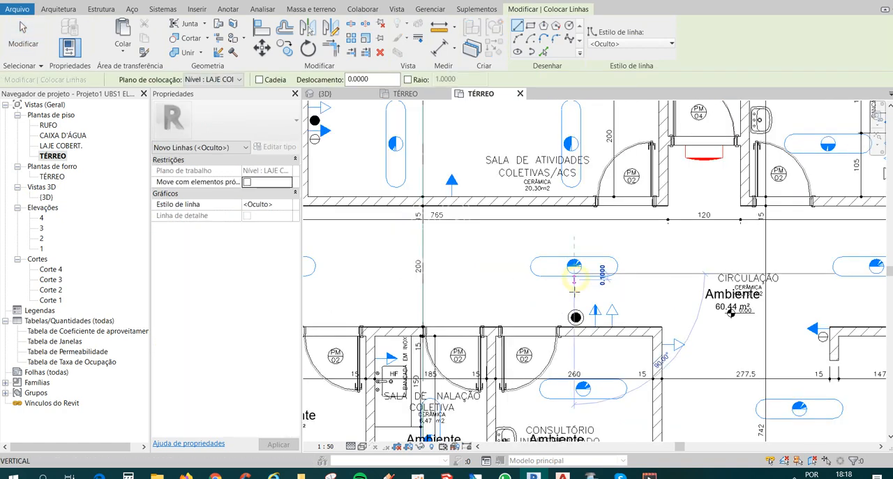
pyautogui.click(590, 353)
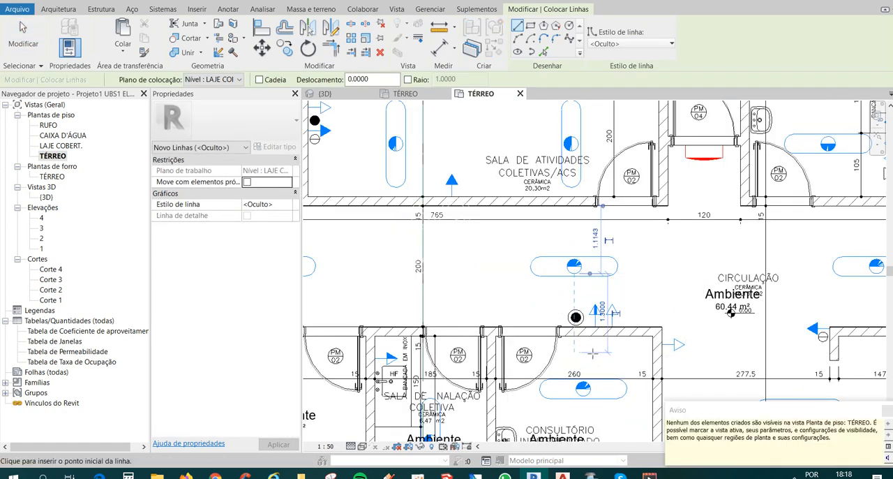
pyautogui.scroll(-4, 585, 337)
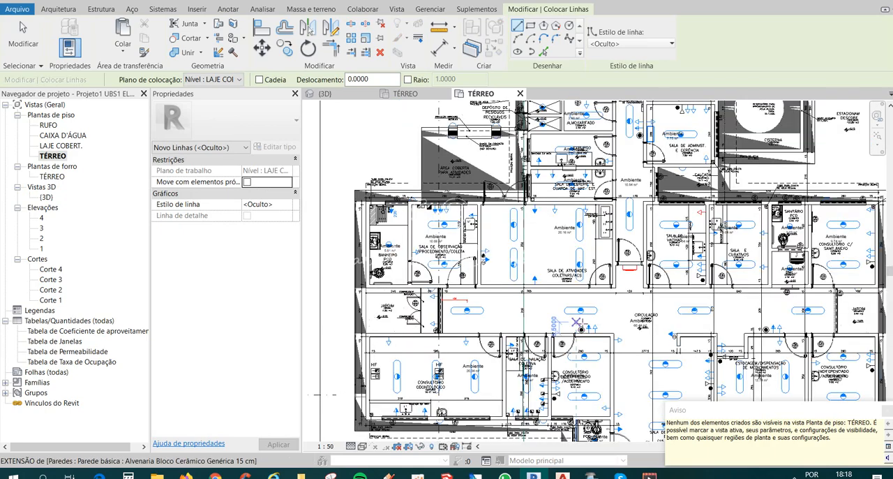
pyautogui.scroll(1, 558, 316)
pyautogui.scroll(-1, 458, 288)
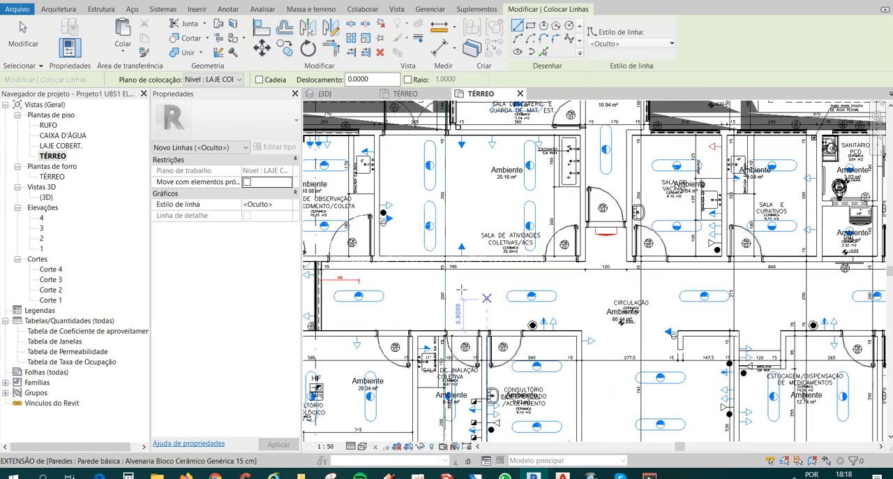
pyautogui.press('Escape')
pyautogui.press('Escape')
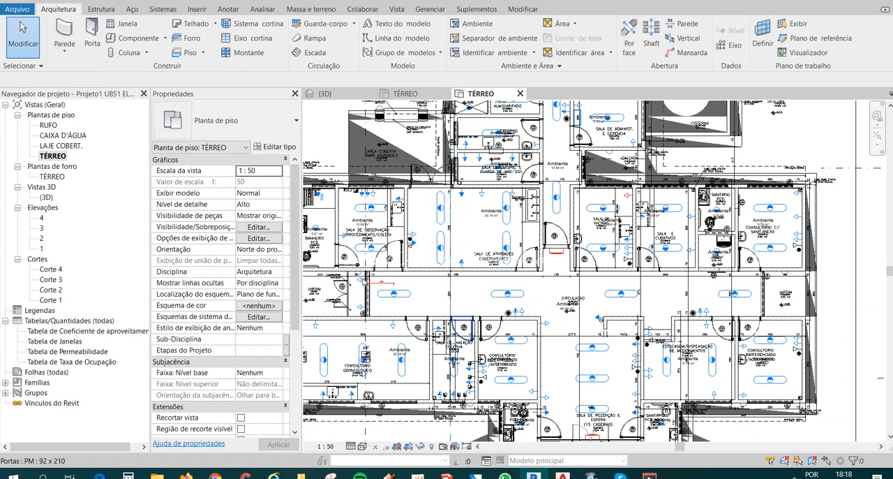
# Open the TÉRREO ceiling plan at the corridor.
pyautogui.doubleClick(52, 177)
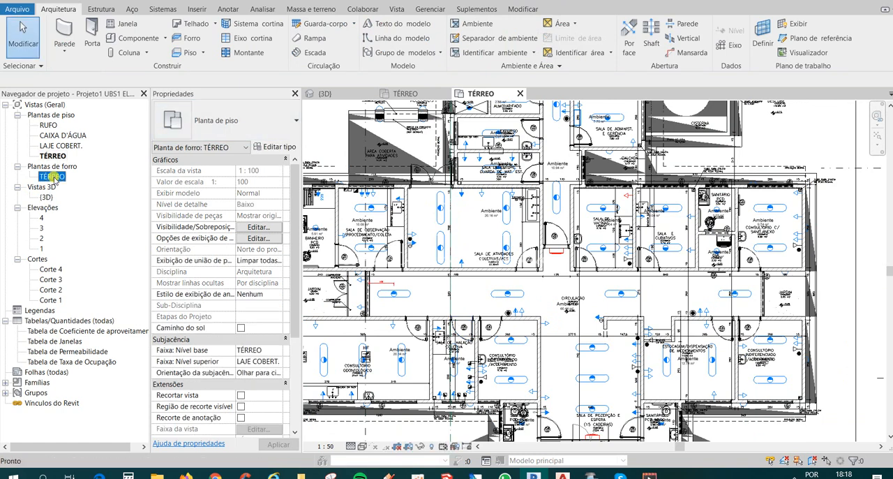
pyautogui.scroll(5, 432, 287)
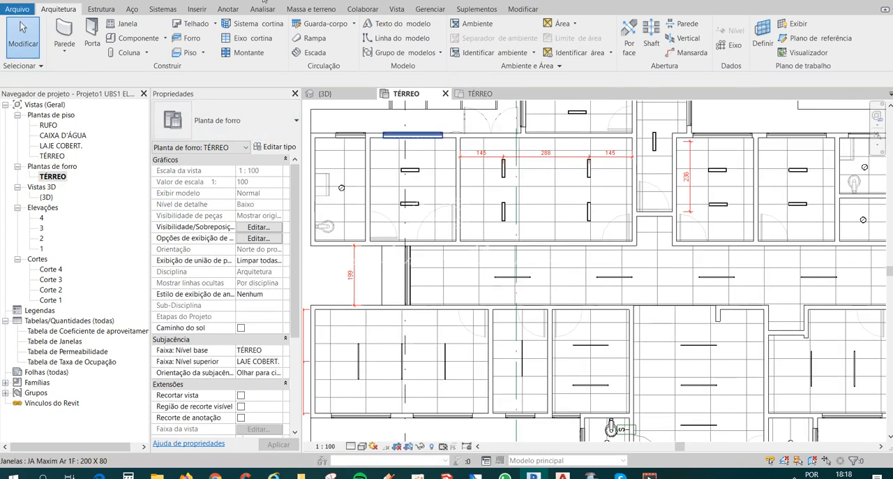
# Place an aligned dimension from the window at the corridor's end to the centre of the first strip luminaire, below the luminaire.
pyautogui.click(159, 1)
pyautogui.scroll(2, 449, 314)
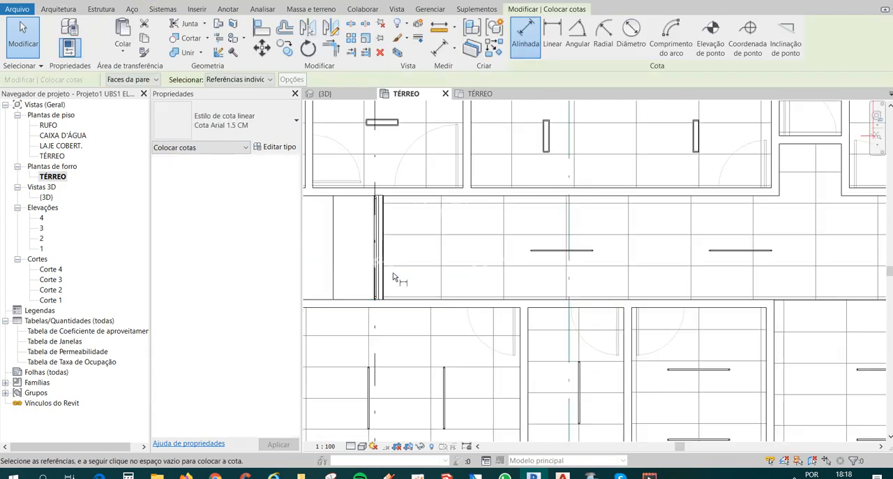
pyautogui.click(386, 271)
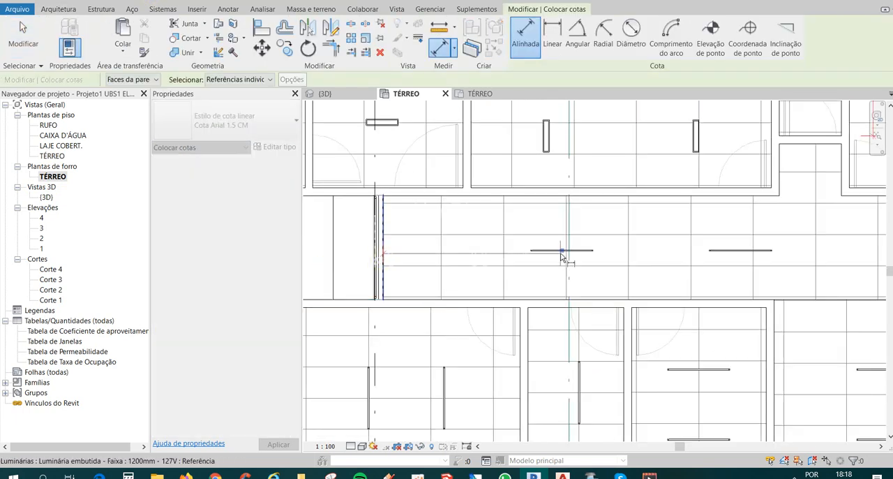
pyautogui.click(562, 253)
pyautogui.click(488, 276)
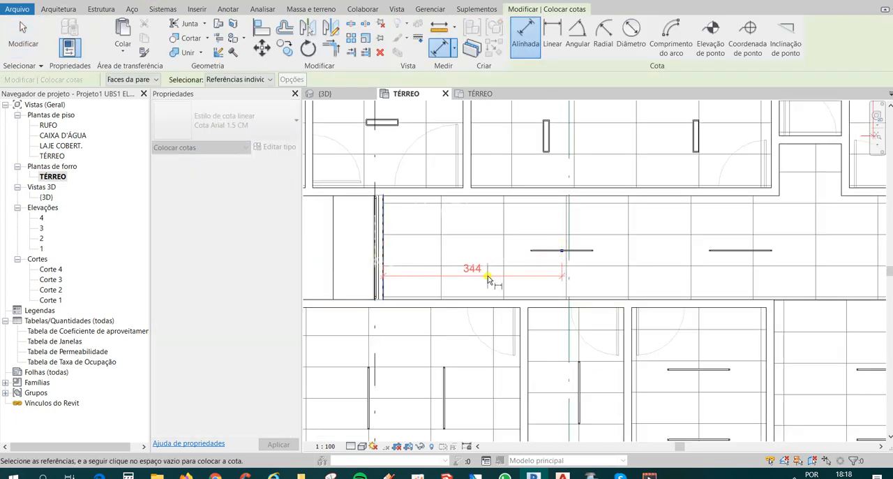
pyautogui.press('Escape')
pyautogui.press('Escape')
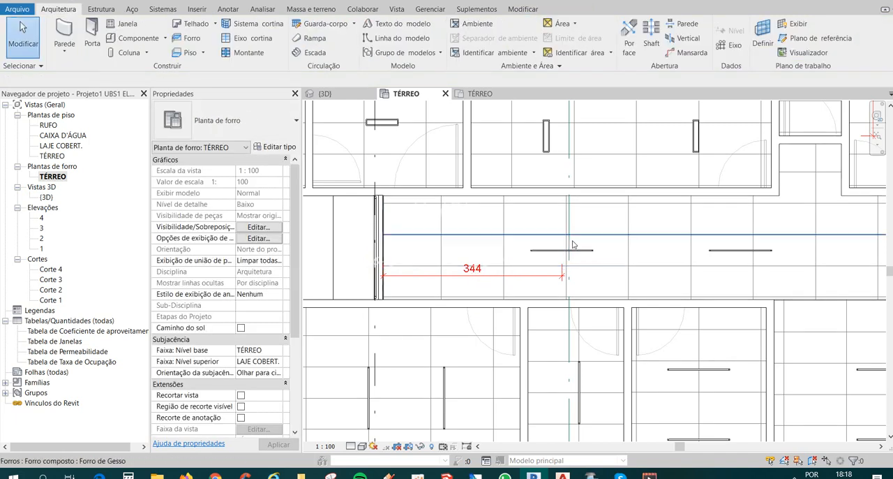
# Try to edit the dimension between the corridor's end window and the first strip luminaire, and delete that dimension.
pyautogui.click(558, 253)
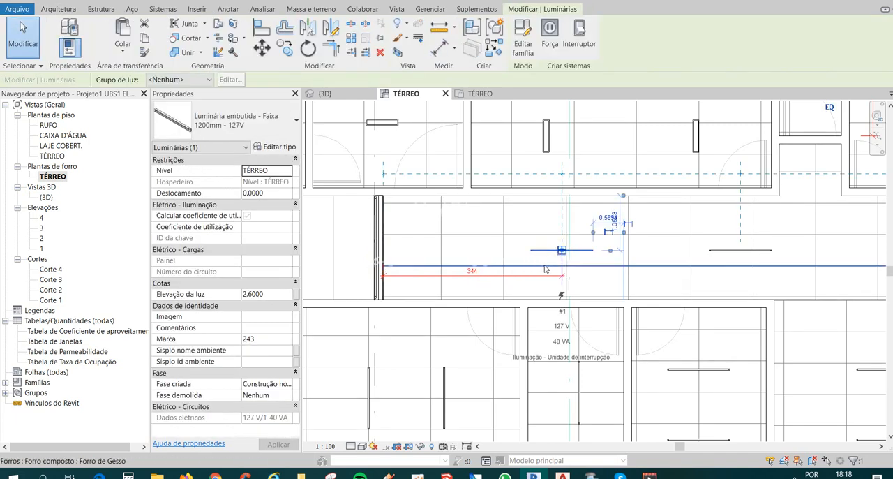
pyautogui.scroll(2, 555, 265)
pyautogui.press('Escape')
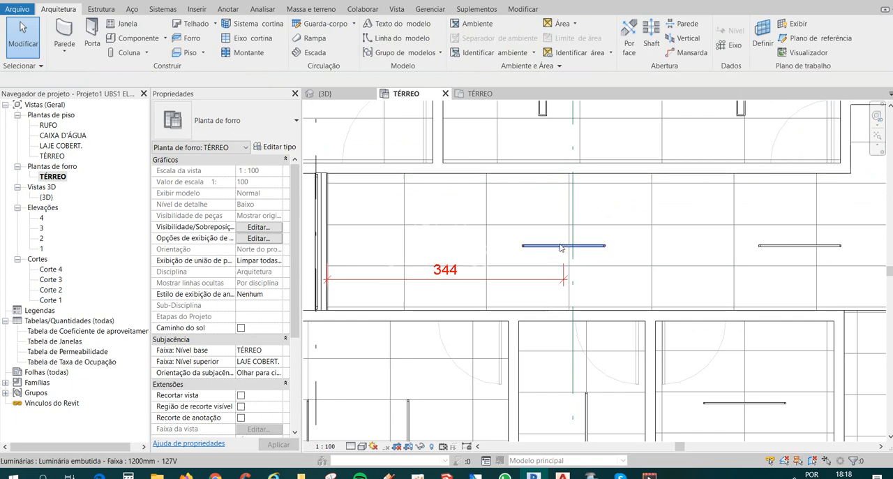
pyautogui.click(554, 248)
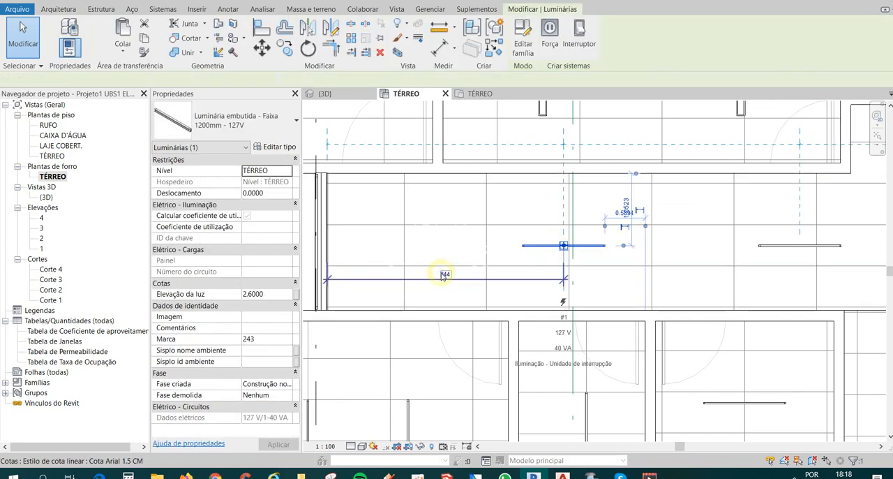
pyautogui.click(445, 275)
pyautogui.click(451, 271)
pyautogui.click(559, 95)
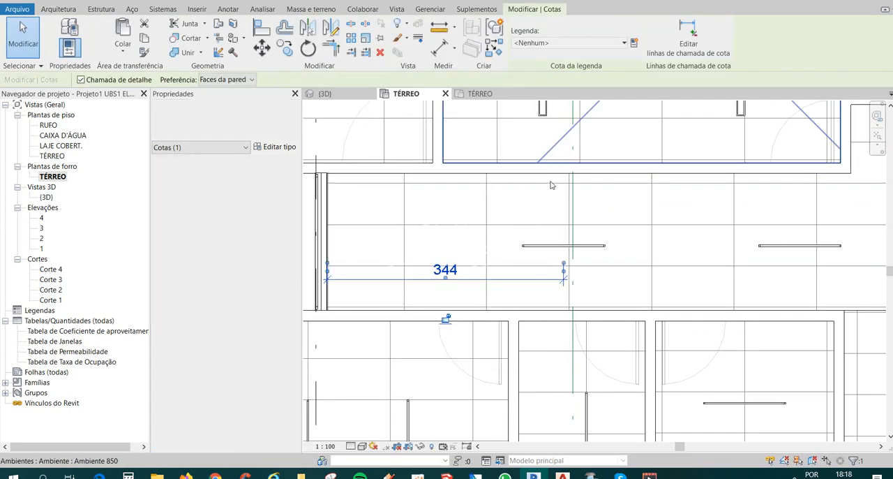
pyautogui.press('Escape')
pyautogui.click(550, 248)
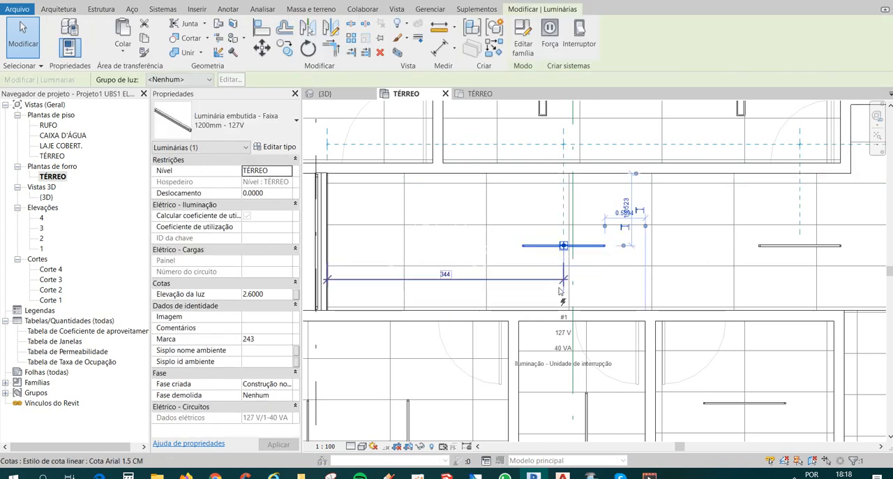
pyautogui.press('Escape')
pyautogui.click(550, 246)
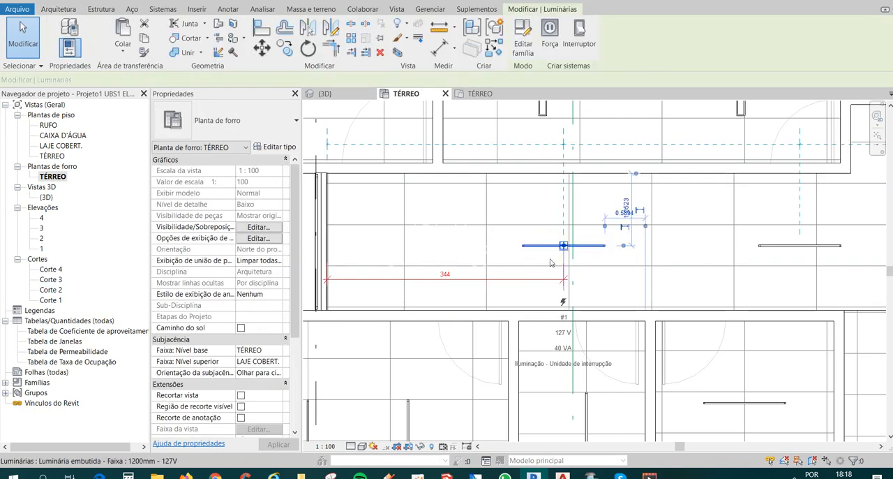
pyautogui.press('Escape')
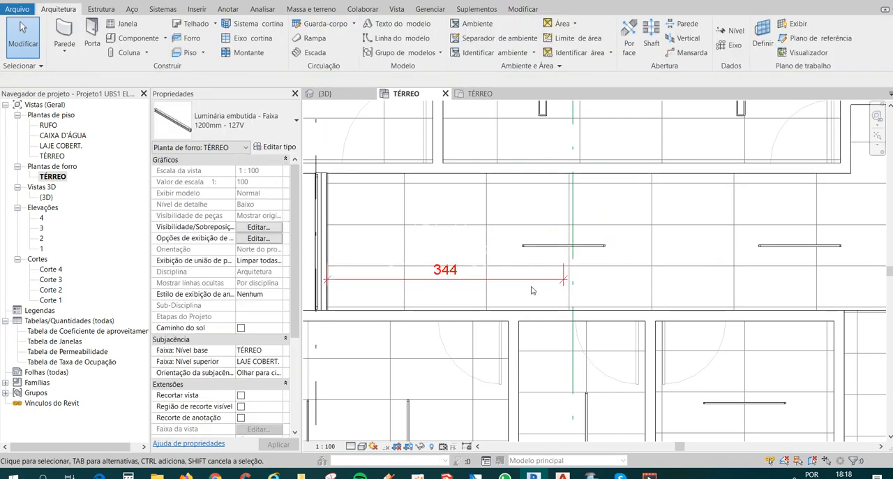
pyautogui.click(518, 280)
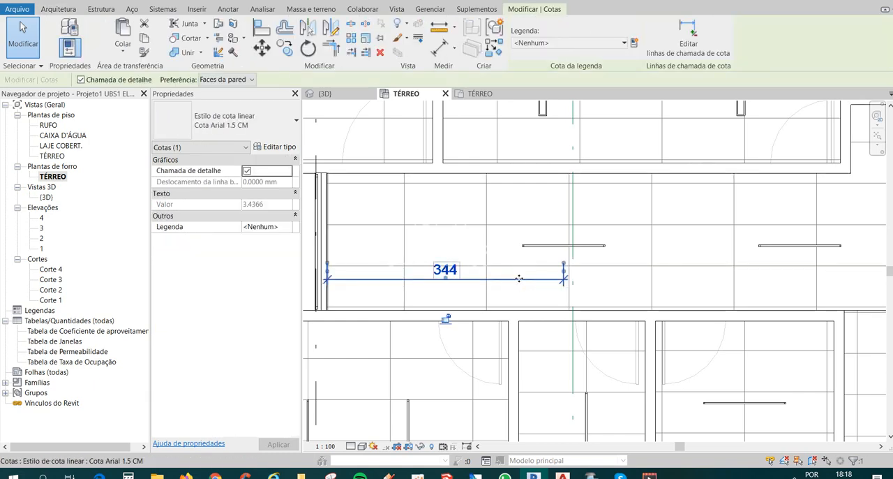
pyautogui.press('Delete')
# Place an aligned dimension from the window at the corridor's end to the centre of the first strip luminaire, above the luminaire.
pyautogui.click(156, 1)
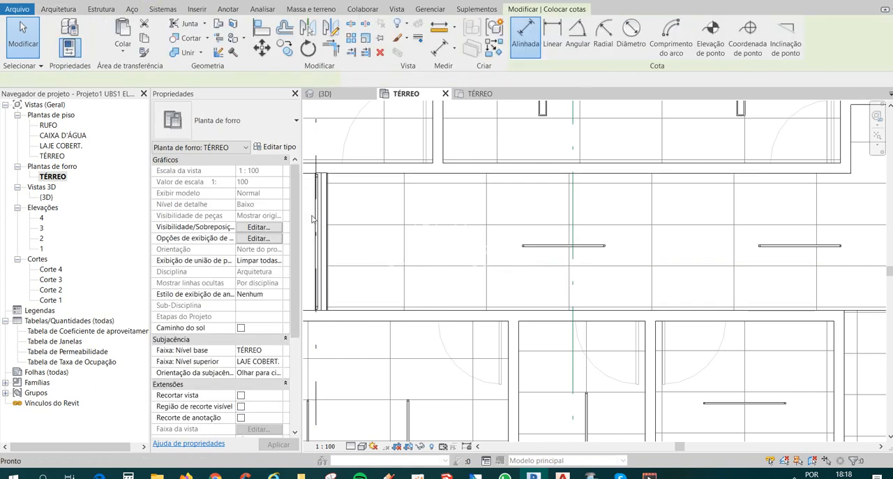
pyautogui.scroll(5, 331, 248)
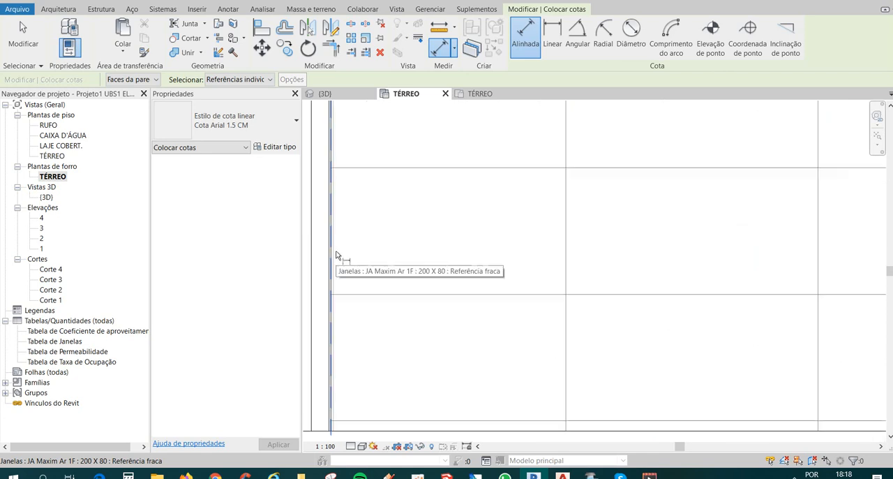
pyautogui.click(331, 250)
pyautogui.scroll(-5, 332, 250)
pyautogui.scroll(2, 500, 257)
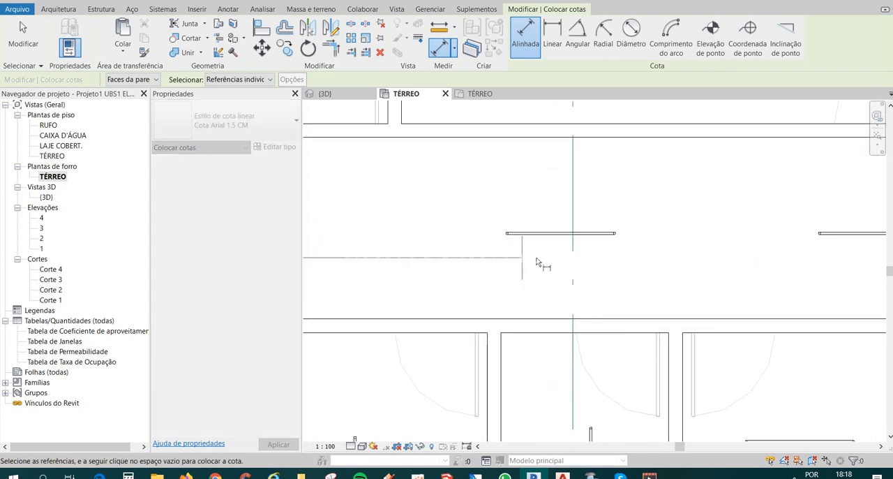
pyautogui.click(562, 232)
pyautogui.scroll(-2, 562, 232)
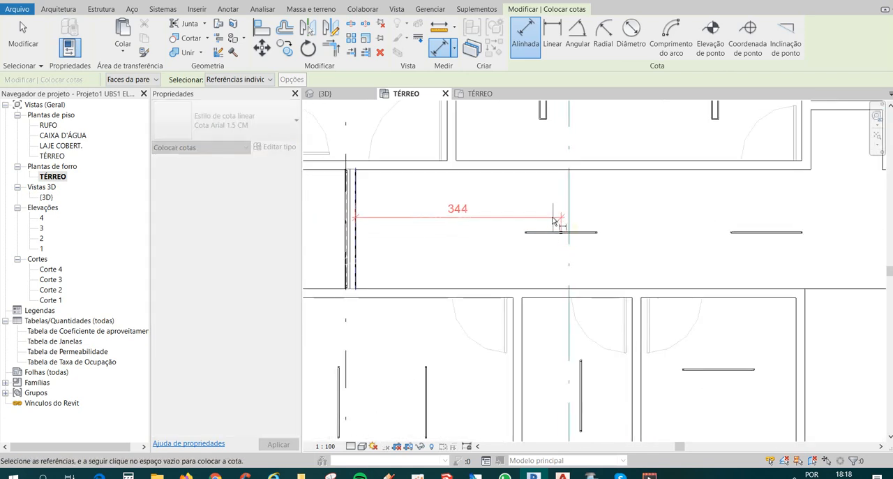
pyautogui.click(552, 214)
pyautogui.scroll(1, 551, 237)
pyautogui.press('Escape')
pyautogui.press('Escape')
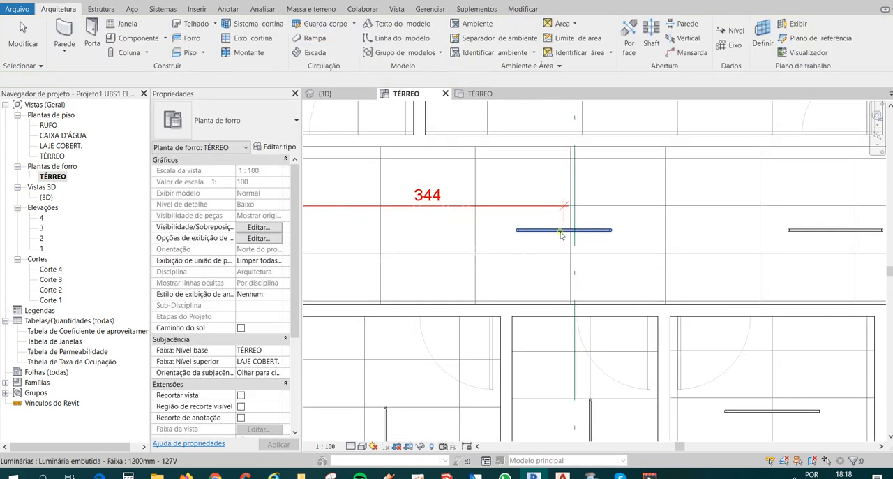
pyautogui.click(561, 231)
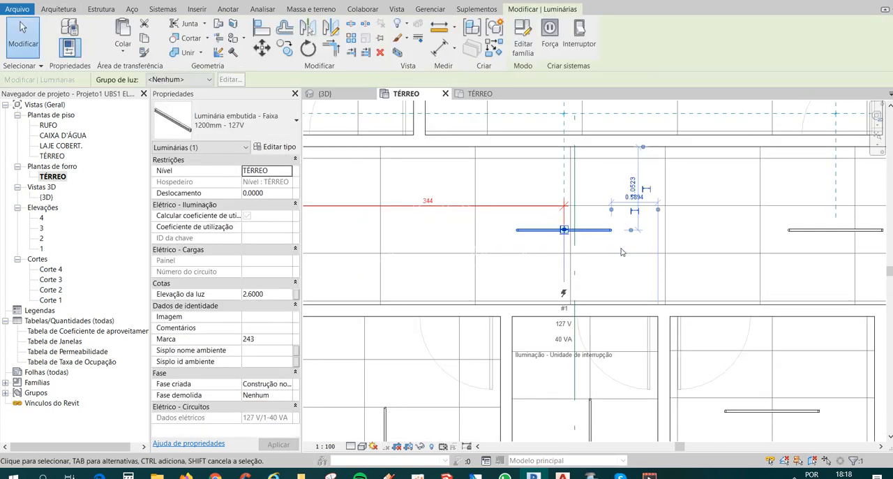
pyautogui.scroll(-1, 617, 251)
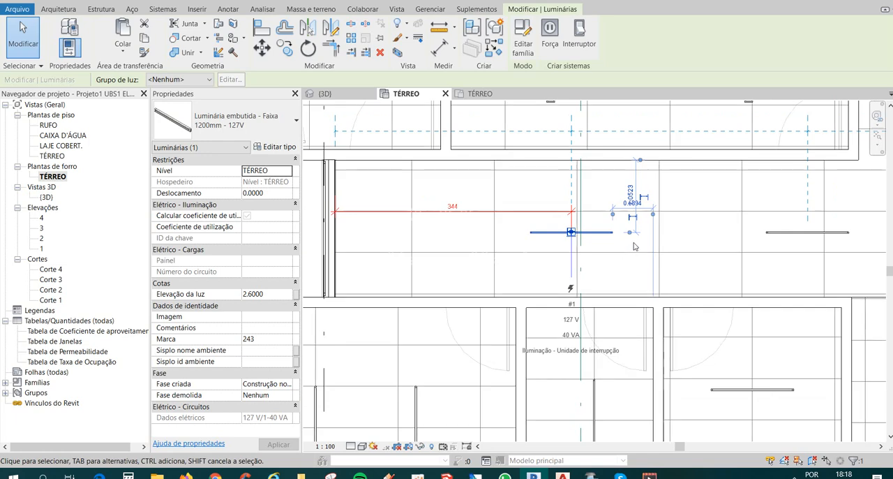
pyautogui.click(455, 207)
pyautogui.press('Escape')
# Move the first strip luminaire's horizontal temporary dimension references to the end window's face and the luminaire's centre.
pyautogui.click(561, 233)
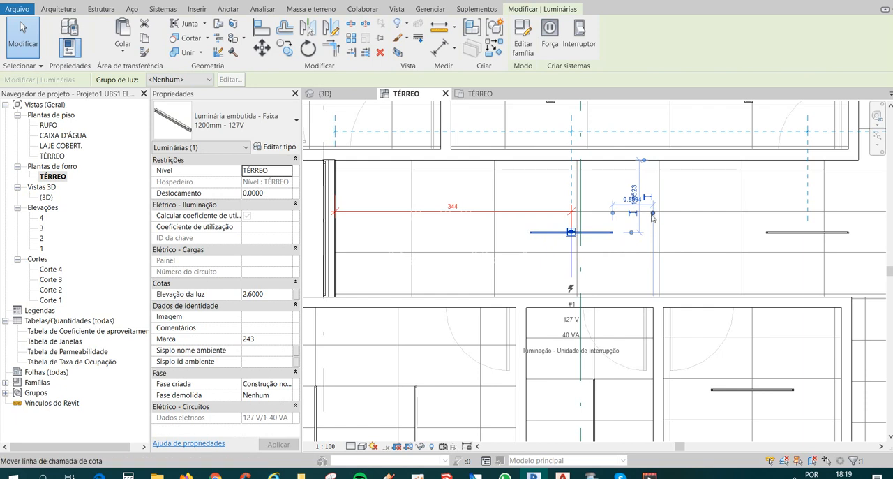
pyautogui.moveTo(653, 213); pyautogui.dragTo(335, 213)
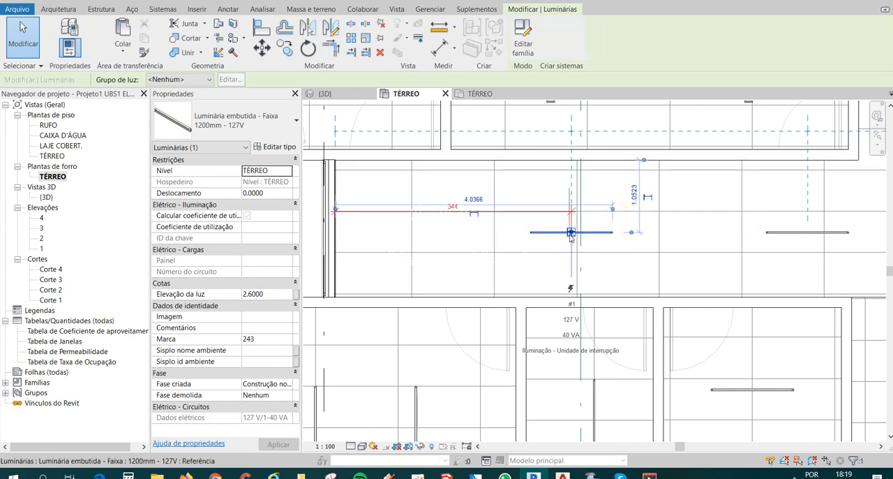
pyautogui.moveTo(572, 235); pyautogui.dragTo(571, 233)
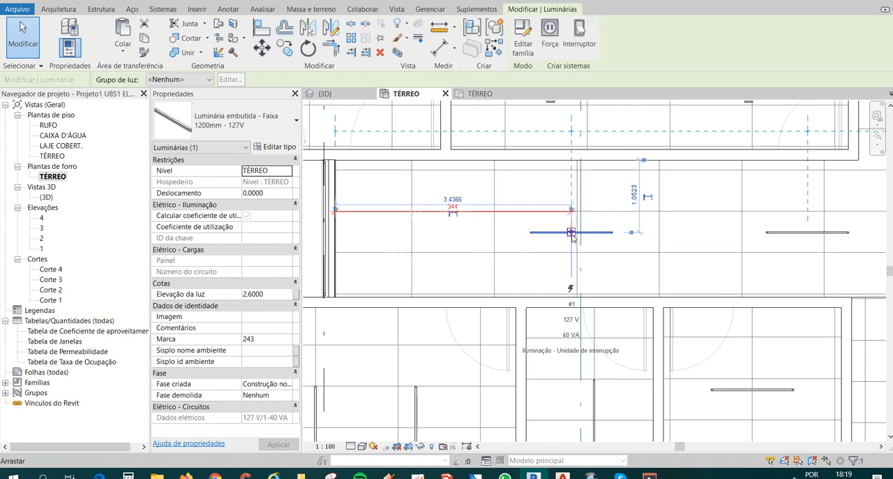
# Try to set the distance between the end window and the first strip luminaire's centre to 108, and dismiss the attempt.
pyautogui.click(453, 199)
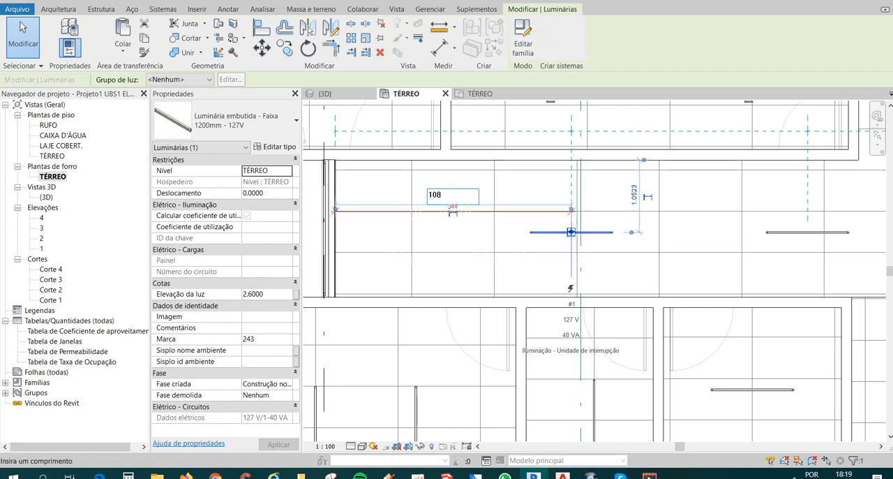
pyautogui.press('Return')
pyautogui.click(863, 452)
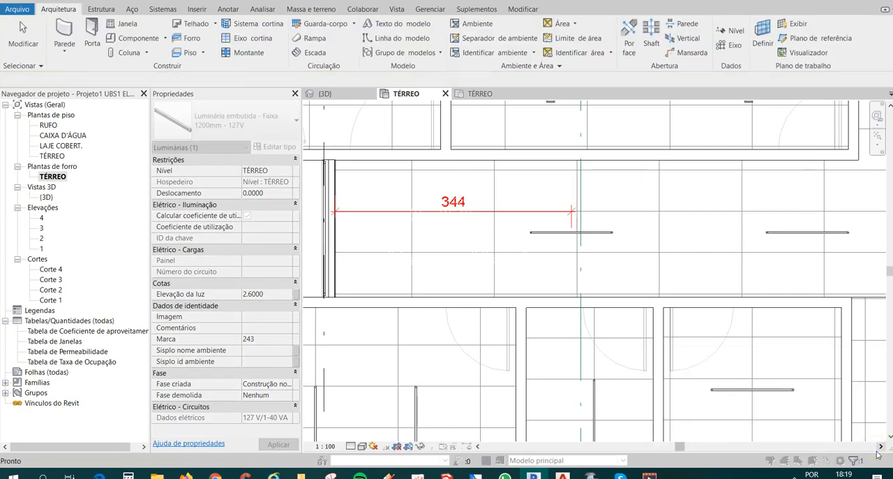
# Set the distance between the end window and the first strip luminaire's centre to 1.08 m.
pyautogui.click(568, 231)
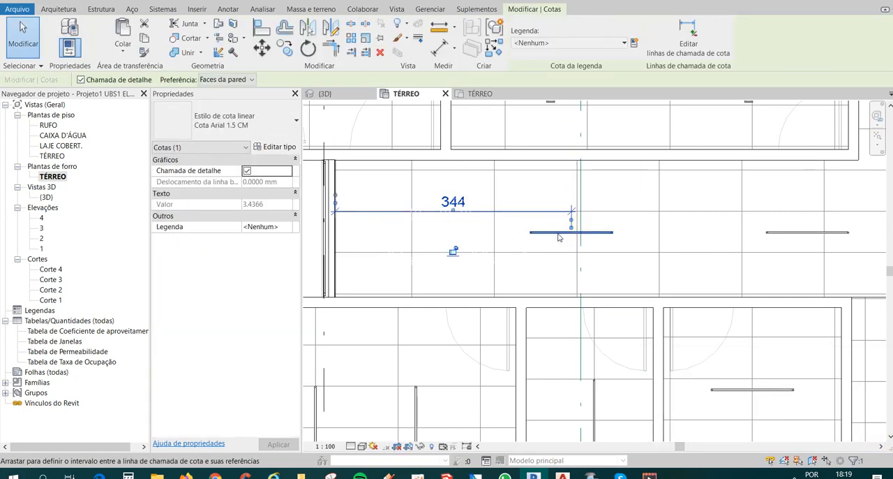
pyautogui.press('Escape')
pyautogui.click(540, 233)
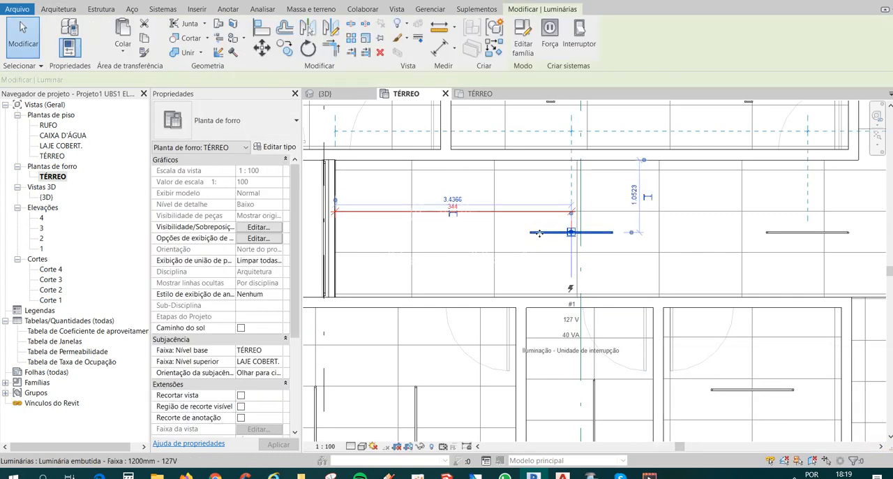
pyautogui.click(452, 199)
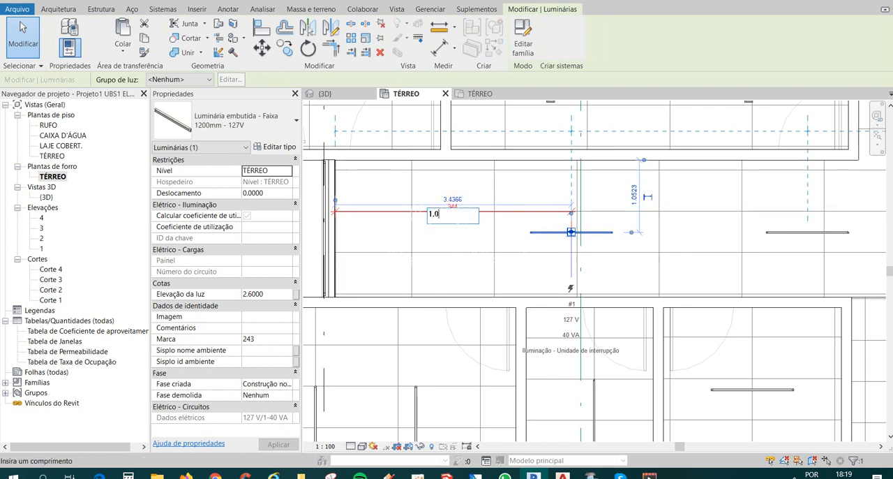
pyautogui.write('1.08')
pyautogui.press('Return')
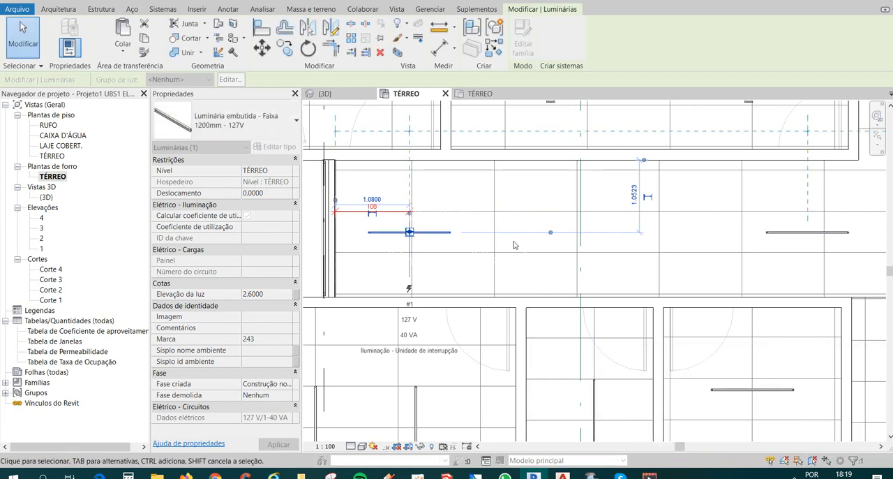
pyautogui.press('Escape')
# Delete the corridor's fourth strip luminaire, the one nearest the far end.
pyautogui.scroll(-1, 369, 236)
pyautogui.scroll(-4, 369, 237)
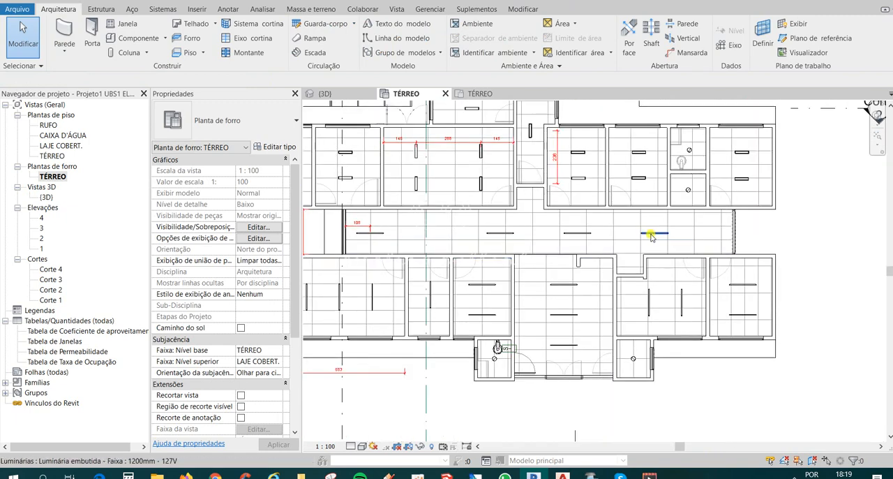
pyautogui.click(655, 233)
pyautogui.press('Delete')
# Copy the corridor's third strip luminaire horizontally by about 5 m toward the far end of the corridor.
pyautogui.scroll(2, 419, 240)
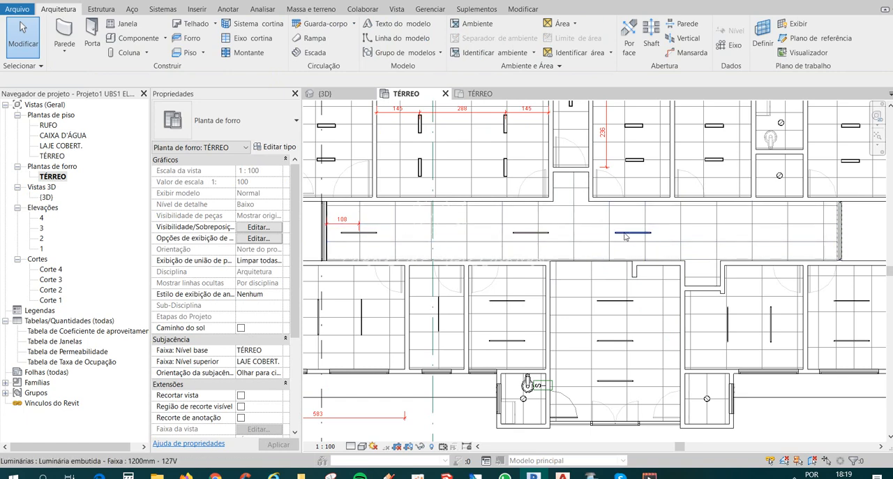
pyautogui.click(626, 233)
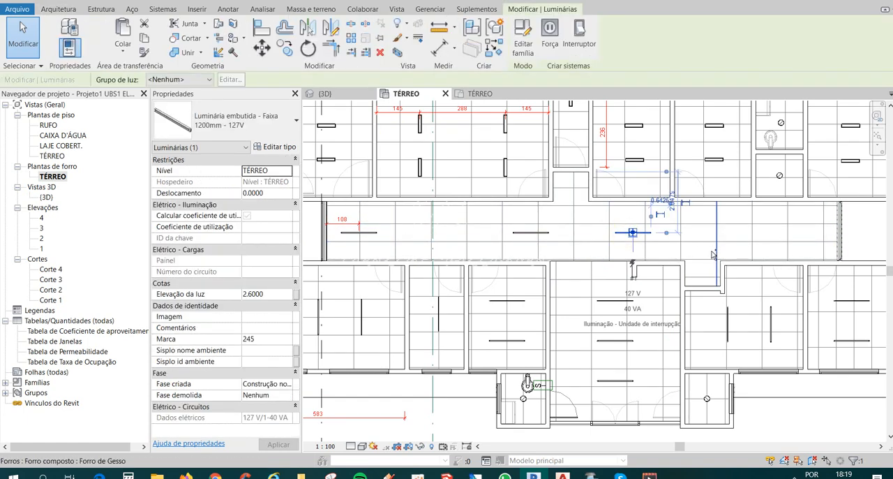
pyautogui.keyDown('ctrl'); pyautogui.moveTo(617, 233); pyautogui.dragTo(770, 242); pyautogui.keyUp('ctrl')
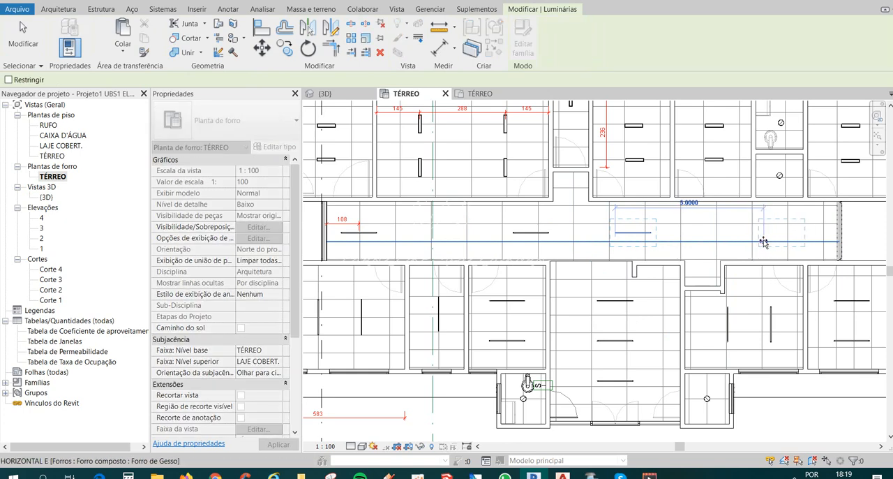
pyautogui.click(764, 242)
pyautogui.moveTo(768, 270); pyautogui.dragTo(731, 264, button='middle')
pyautogui.scroll(-1, 483, 211)
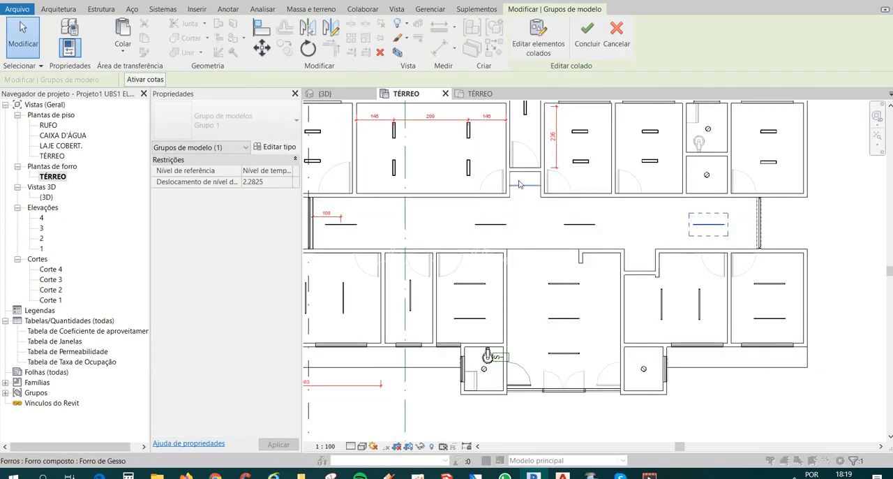
pyautogui.moveTo(533, 185); pyautogui.dragTo(536, 184, button='middle')
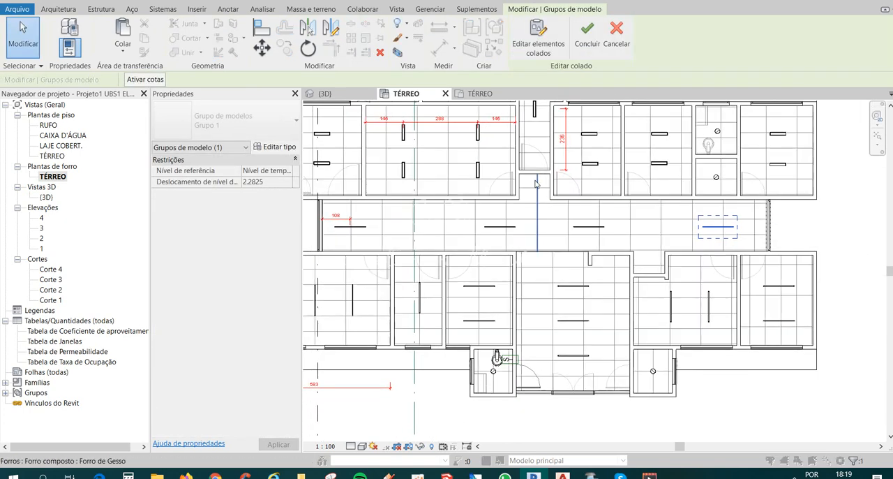
pyautogui.press('Escape')
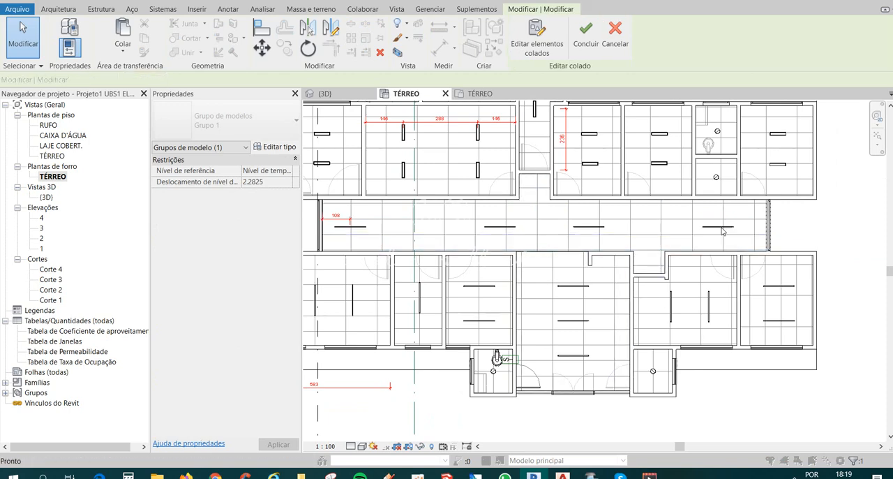
# Delete the copied strip luminaire near the corridor's far end.
pyautogui.scroll(1, 710, 229)
pyautogui.click(709, 230)
pyautogui.press('Delete')
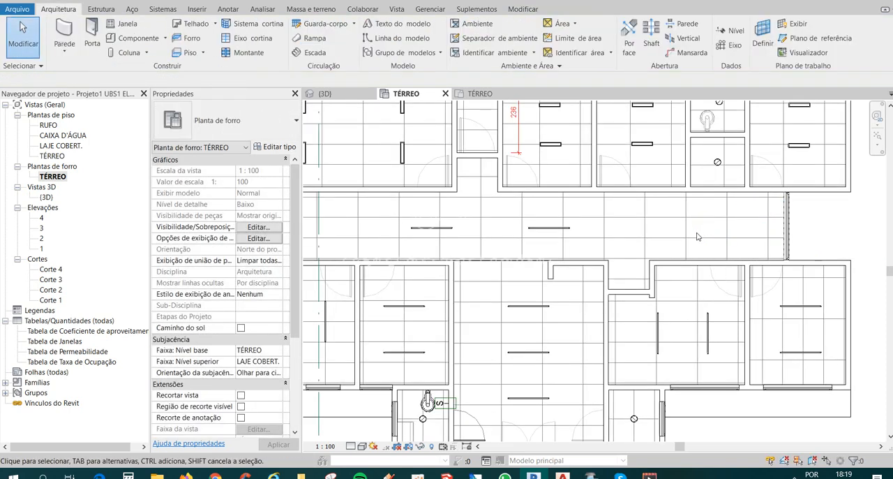
# Mirror a copy of the corridor's first strip luminaire and its 108 dimension about a vertical axis drawn through the centre of the upper door recess.
pyautogui.scroll(-2, 698, 233)
pyautogui.click(394, 230)
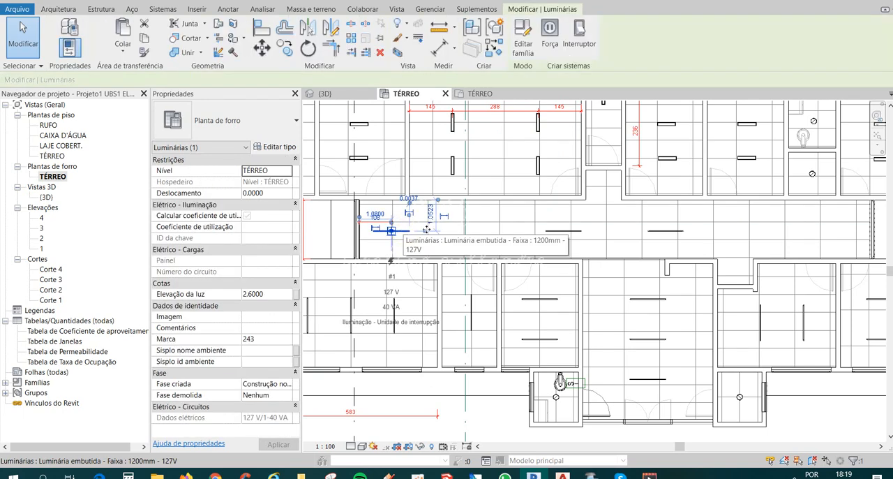
pyautogui.scroll(2, 378, 222)
pyautogui.keyDown('ctrl'); pyautogui.click(380, 227); pyautogui.keyUp('ctrl')
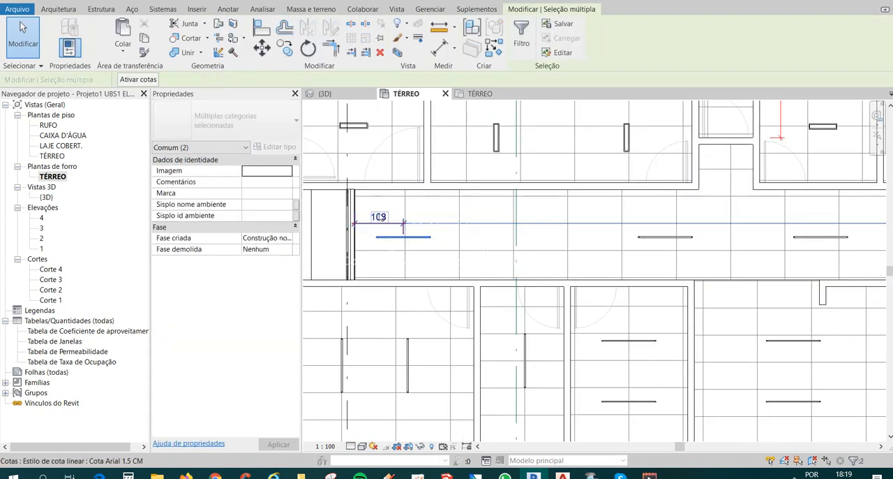
pyautogui.keyDown('ctrl'); pyautogui.click(381, 216); pyautogui.keyUp('ctrl')
pyautogui.scroll(-2, 394, 256)
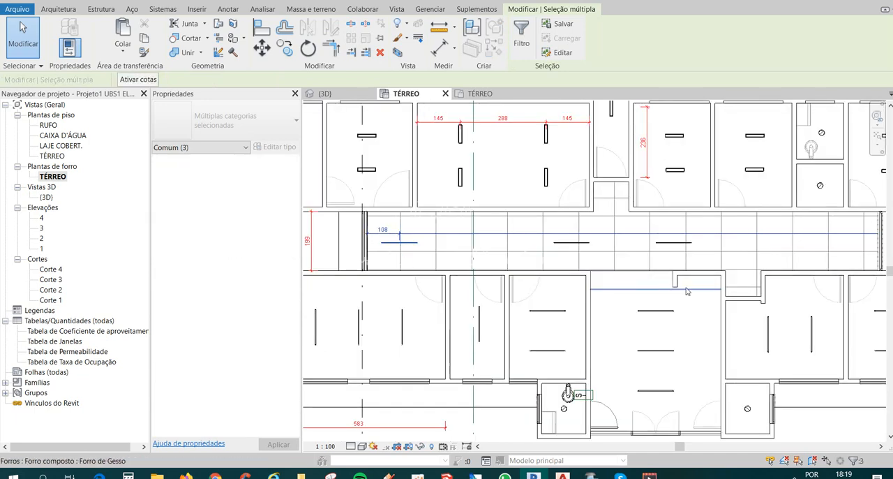
pyautogui.moveTo(687, 291); pyautogui.dragTo(610, 300, button='middle')
pyautogui.keyDown('shift'); pyautogui.click(556, 242); pyautogui.keyUp('shift')
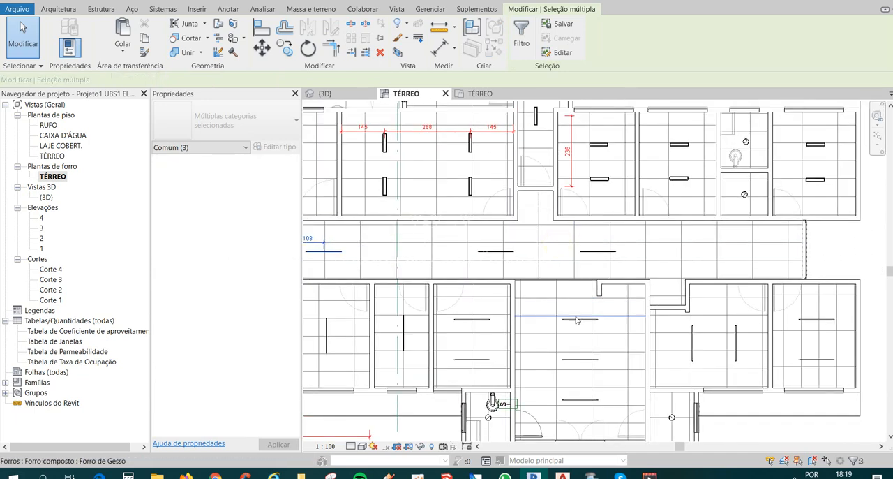
pyautogui.scroll(-1, 594, 268)
pyautogui.press('d')
pyautogui.press('m')
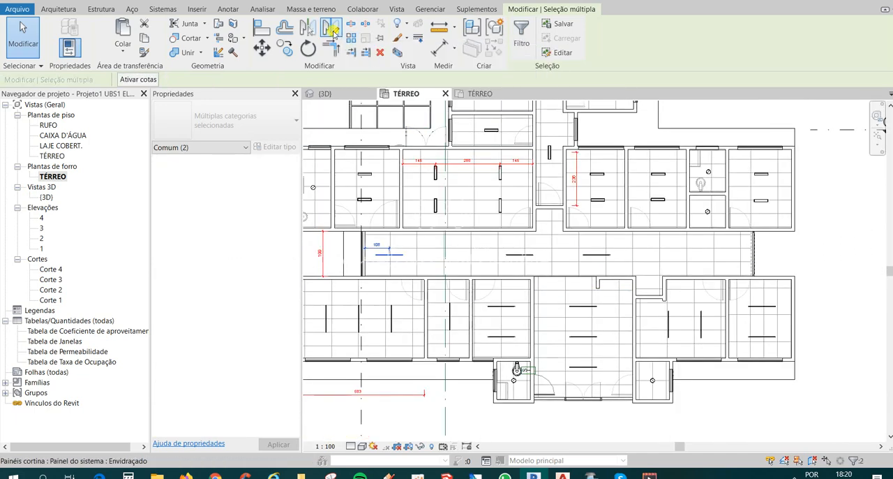
pyautogui.scroll(1, 539, 216)
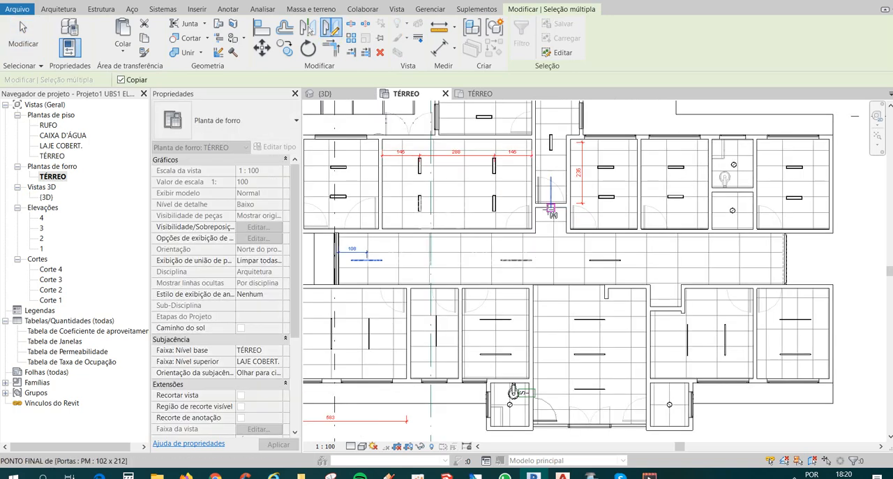
pyautogui.click(551, 213)
pyautogui.scroll(1, 544, 279)
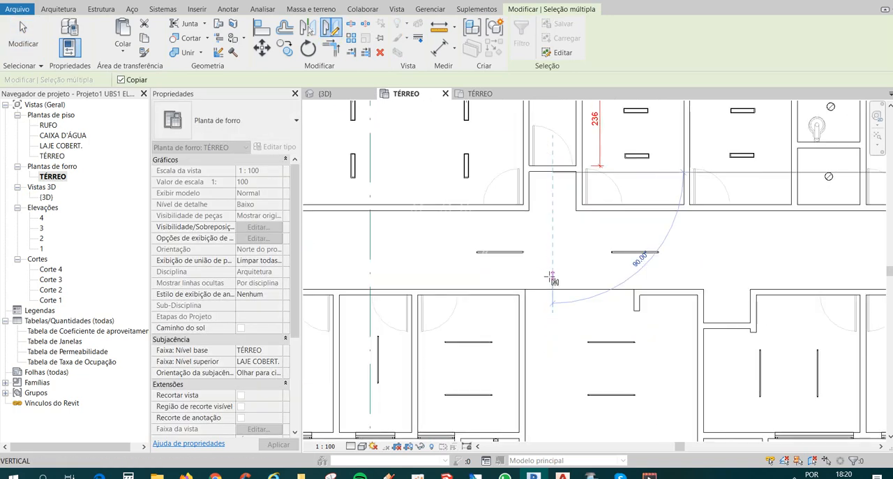
pyautogui.click(550, 277)
pyautogui.scroll(-1, 550, 277)
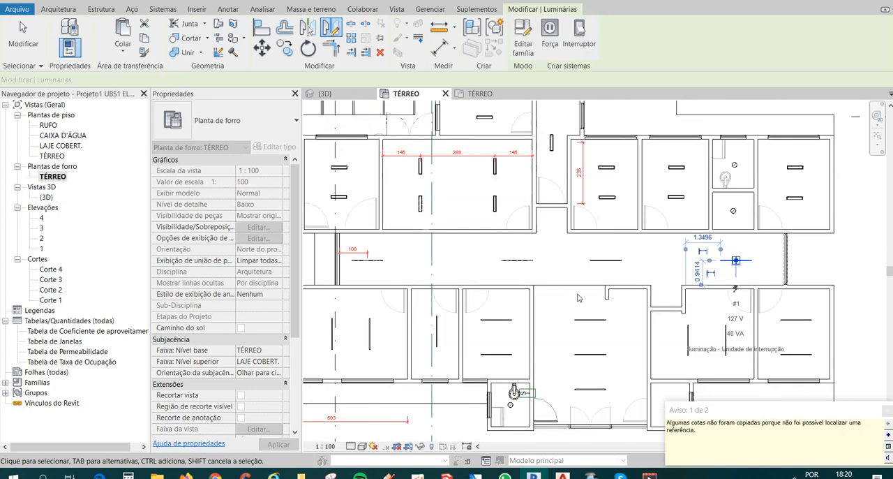
pyautogui.click(887, 411)
pyautogui.click(858, 395)
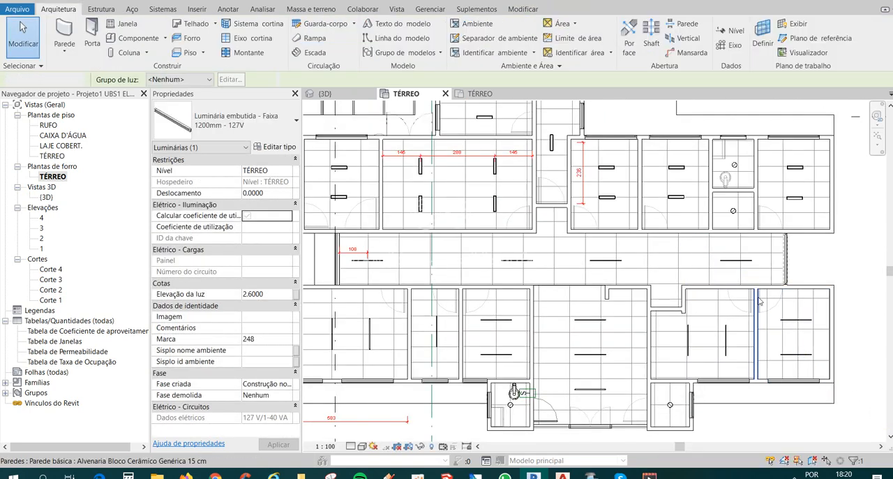
# Add an aligned dimension from the centre of the corridor's last strip luminaire to the edge at the corridor's far end.
pyautogui.moveTo(769, 278); pyautogui.dragTo(744, 278, button='middle')
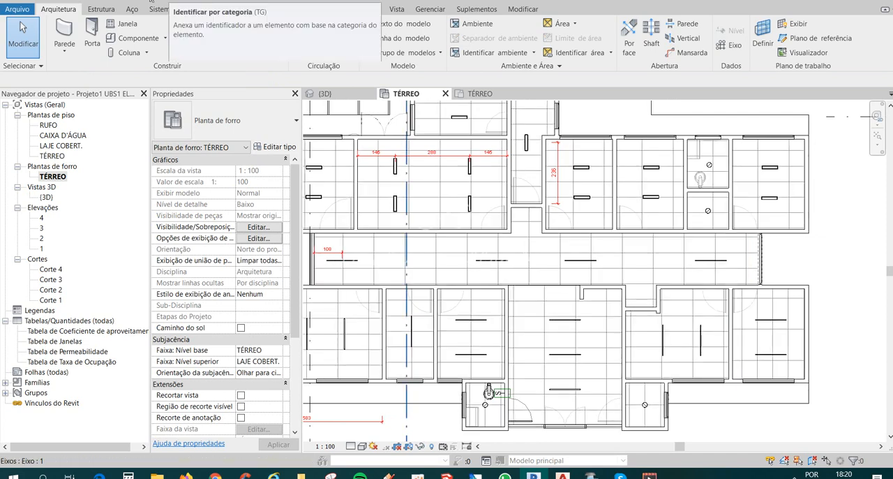
pyautogui.press('d')
pyautogui.press('i')
pyautogui.scroll(1, 740, 271)
pyautogui.scroll(5, 741, 272)
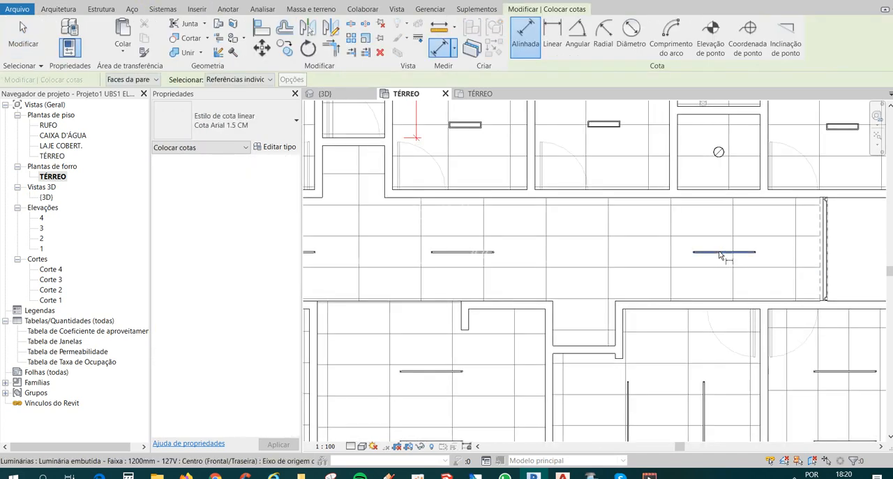
pyautogui.click(716, 249)
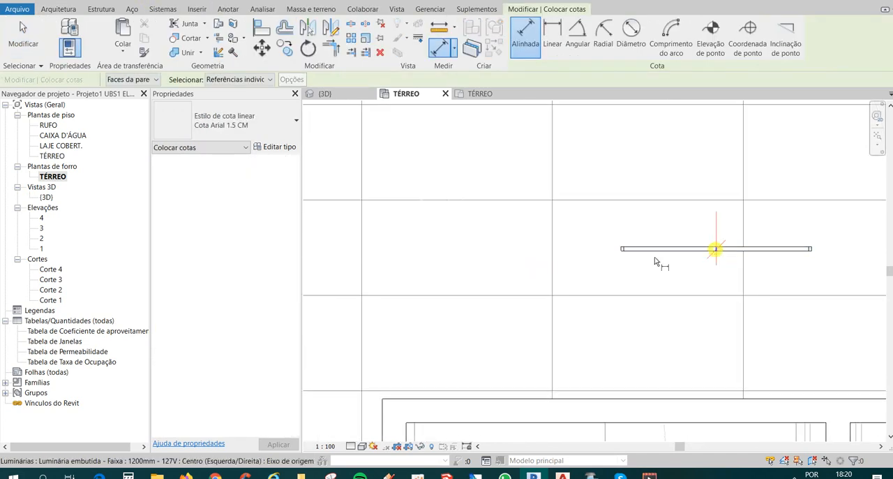
pyautogui.scroll(-3, 654, 256)
pyautogui.click(731, 280)
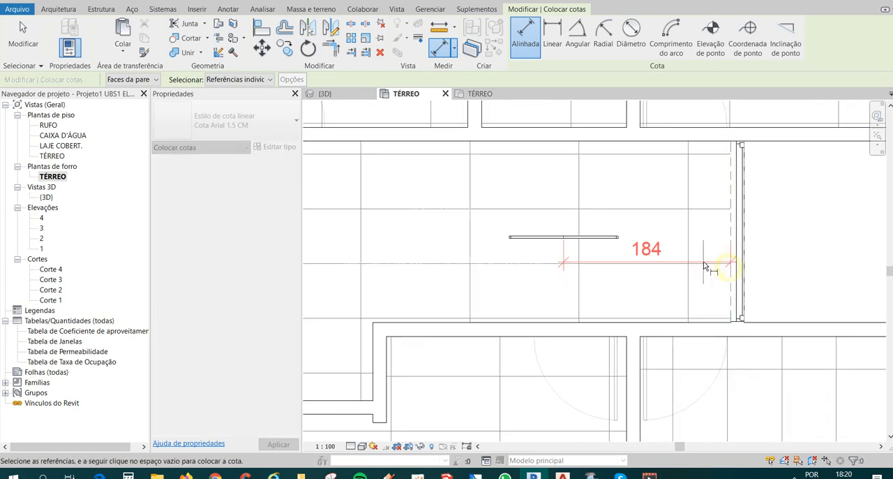
pyautogui.click(698, 280)
pyautogui.press('Escape')
pyautogui.press('Escape')
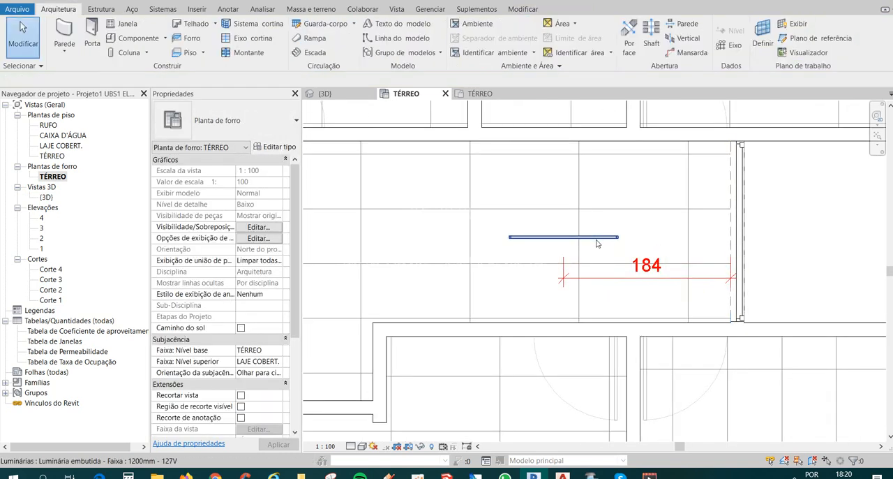
# Set the last corridor strip luminaire's centre distance from the far end to 108 cm.
pyautogui.click(590, 238)
pyautogui.click(648, 273)
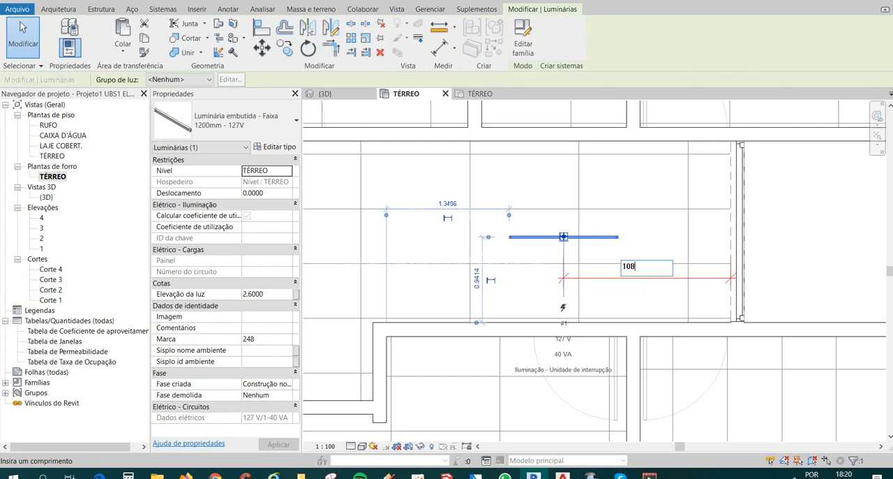
pyautogui.write('108')
pyautogui.press('Return')
pyautogui.press('Escape')
pyautogui.scroll(-4, 585, 281)
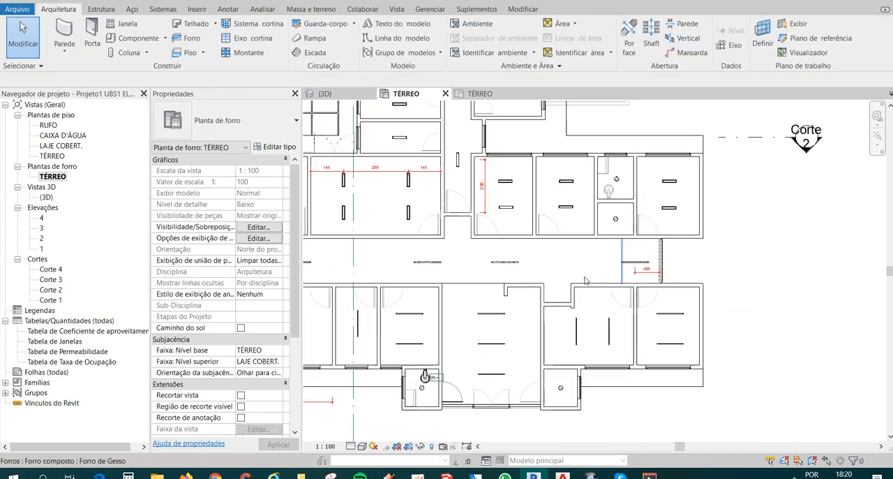
# Add an aligned dimension chain through the centres of the corridor's four strip luminaires and make its spacings equal.
pyautogui.scroll(-1, 585, 281)
pyautogui.moveTo(585, 281); pyautogui.dragTo(647, 280, button='middle')
pyautogui.scroll(1, 406, 268)
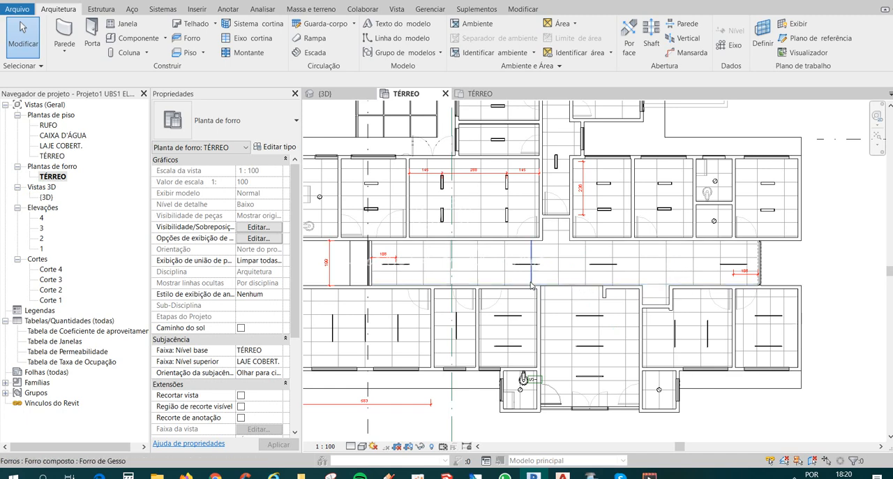
pyautogui.click(154, 0)
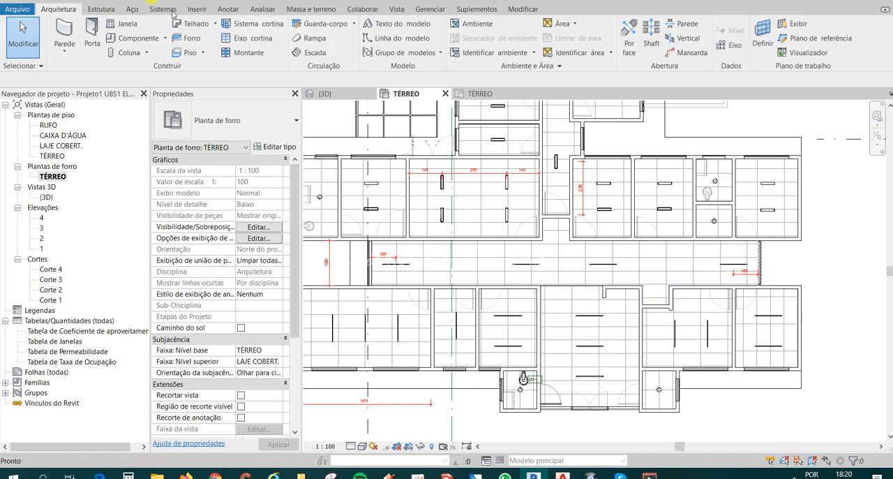
pyautogui.scroll(1, 409, 264)
pyautogui.click(392, 267)
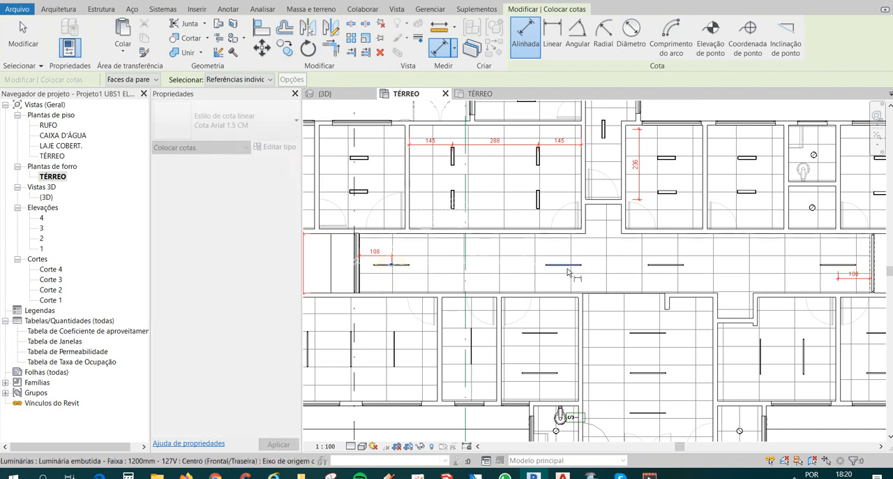
pyautogui.scroll(1, 565, 274)
pyautogui.click(566, 271)
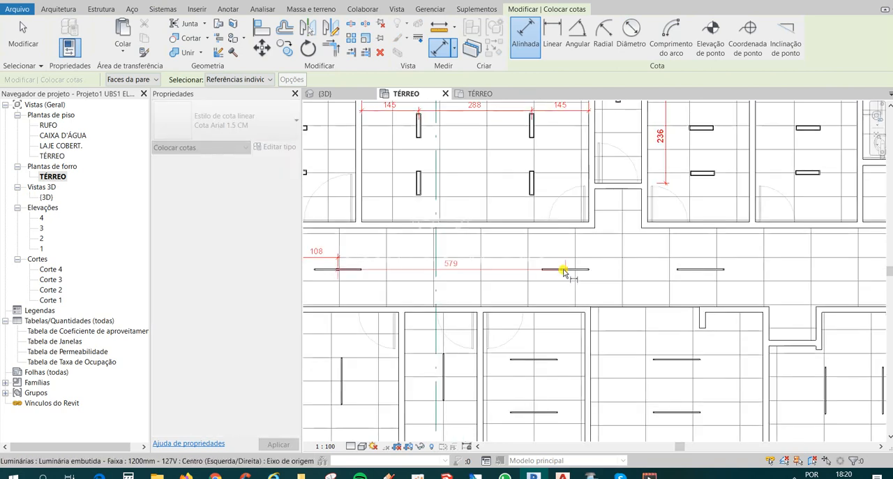
pyautogui.scroll(-1, 565, 272)
pyautogui.click(653, 270)
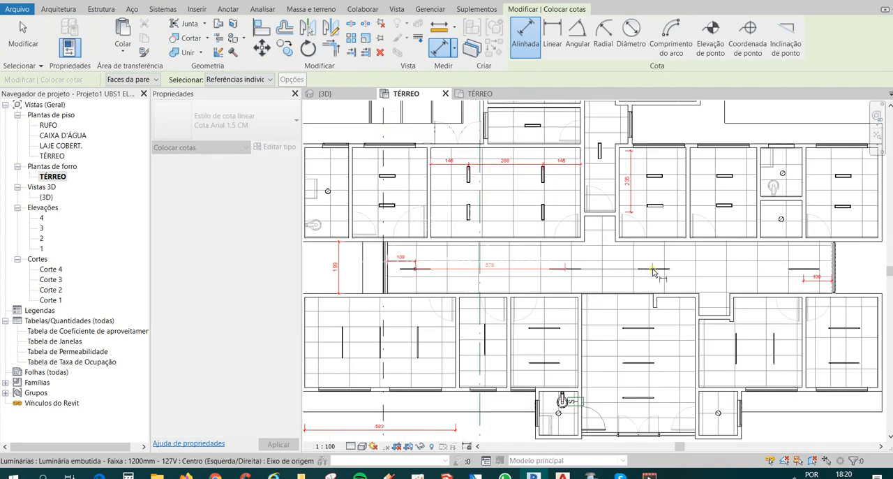
pyautogui.click(794, 263)
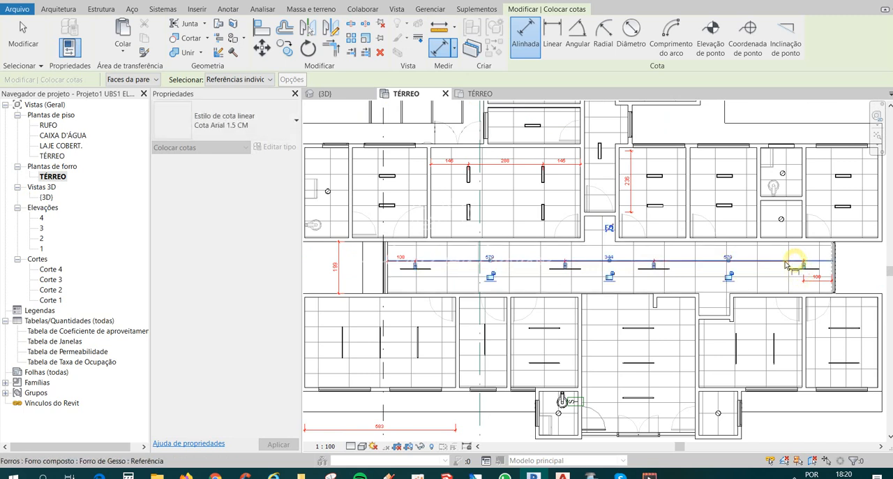
pyautogui.click(609, 229)
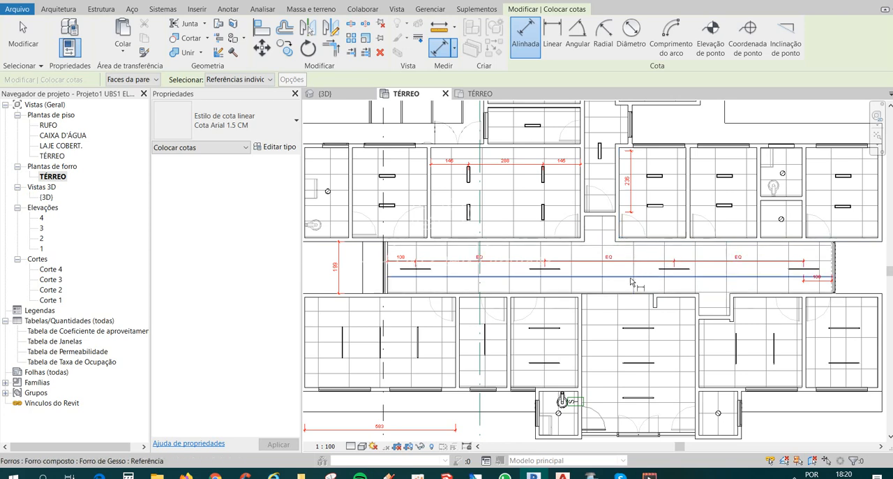
pyautogui.press('Escape')
pyautogui.press('Escape')
# Delete the 108 dimension beside the corridor's first strip luminaire.
pyautogui.click(498, 261)
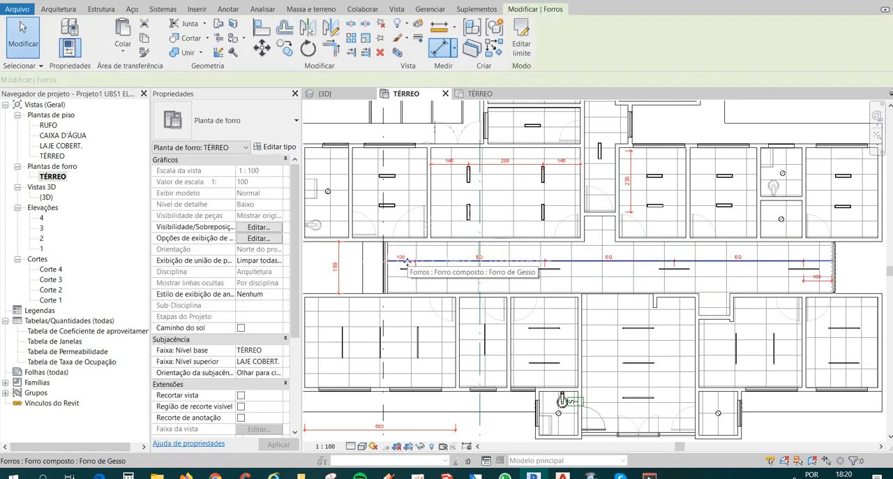
pyautogui.scroll(2, 405, 261)
pyautogui.click(402, 253)
pyautogui.click(403, 255)
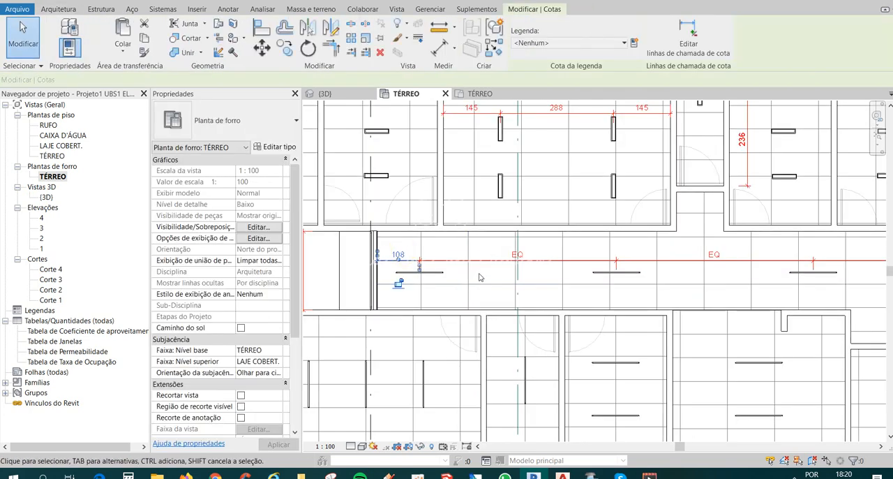
pyautogui.press('Delete')
# Delete the corridor's EQ dimension chain along with its equality constraint, and delete the 108 dimension at the far end.
pyautogui.click(520, 255)
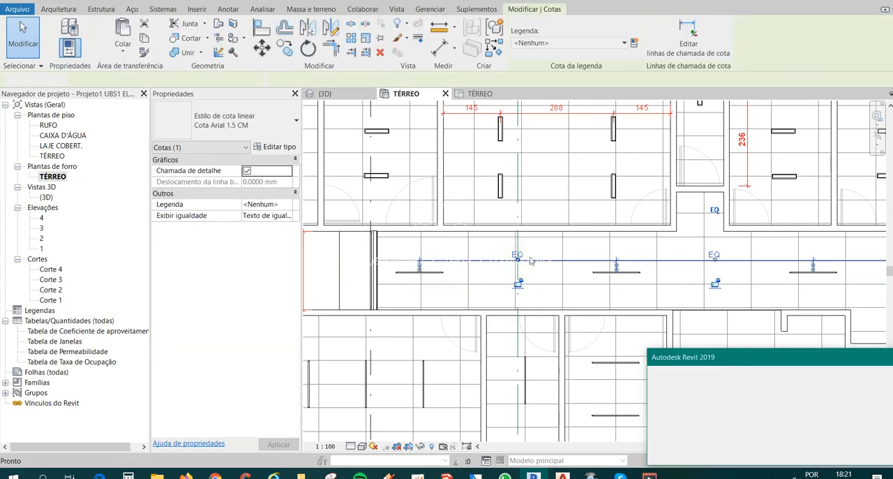
pyautogui.press('Delete')
pyautogui.scroll(-2, 419, 272)
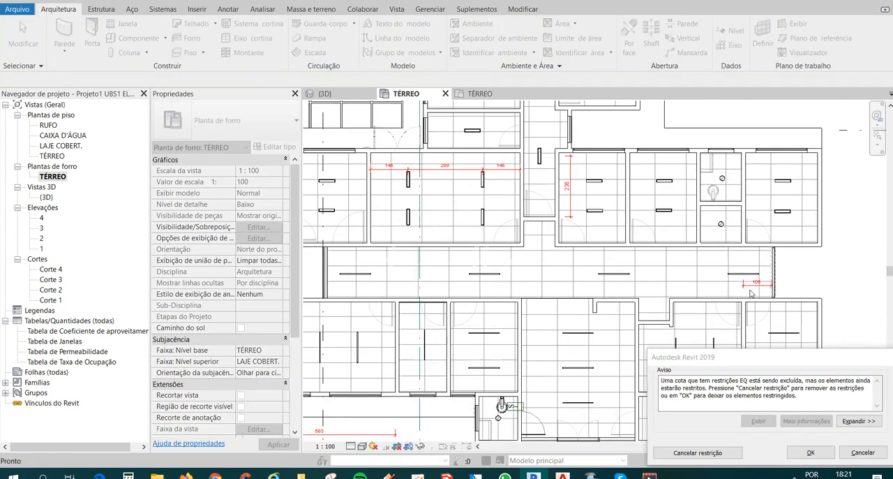
pyautogui.scroll(3, 747, 287)
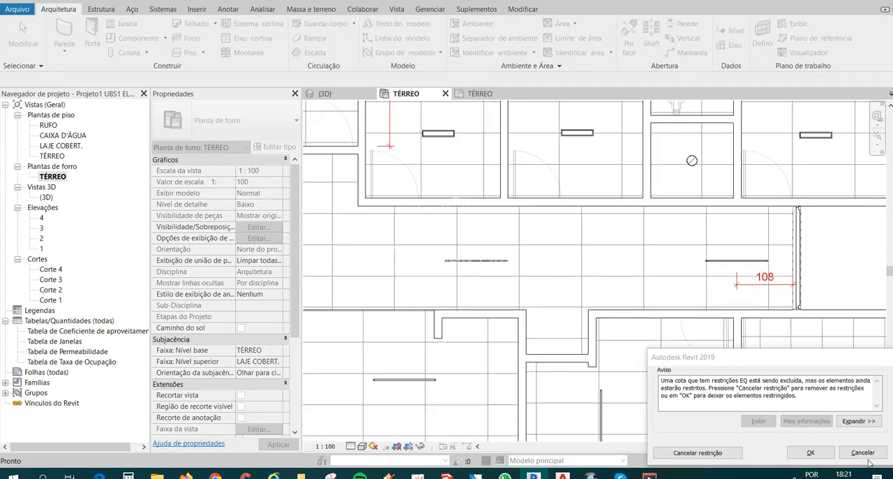
pyautogui.click(698, 453)
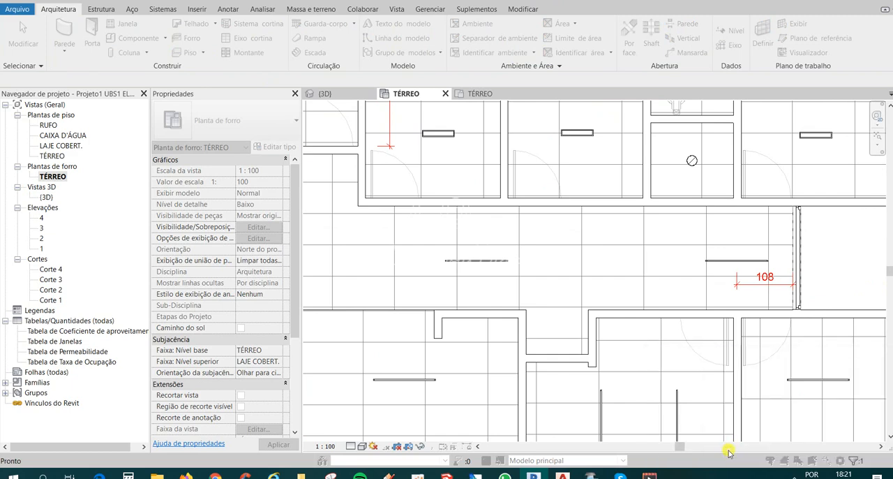
pyautogui.click(750, 289)
pyautogui.press('Delete')
pyautogui.scroll(-2, 751, 292)
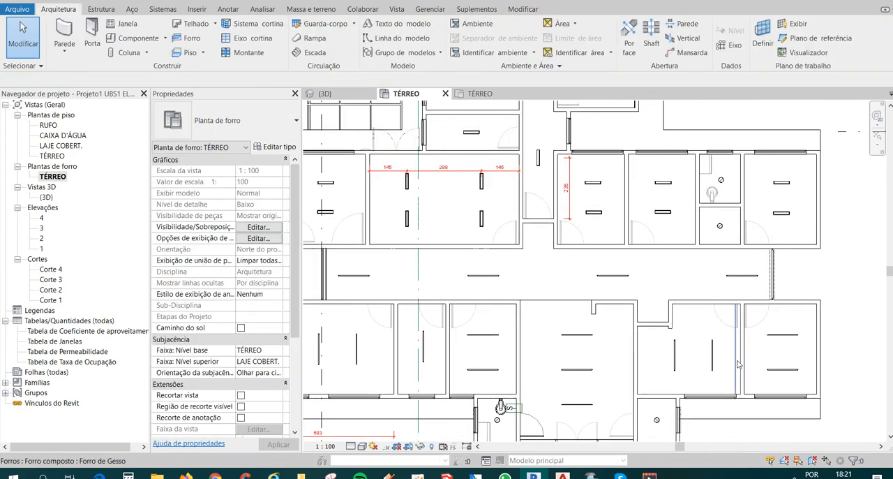
# Open the electrical settings and delete all the default distribution systems: 480/277 Y, 120/240 simples and 120/208 Y.
pyautogui.moveTo(619, 344); pyautogui.dragTo(631, 297, button='middle')
pyautogui.scroll(-1, 627, 305)
pyautogui.moveTo(803, 368); pyautogui.dragTo(710, 354, button='middle')
pyautogui.scroll(-1, 719, 346)
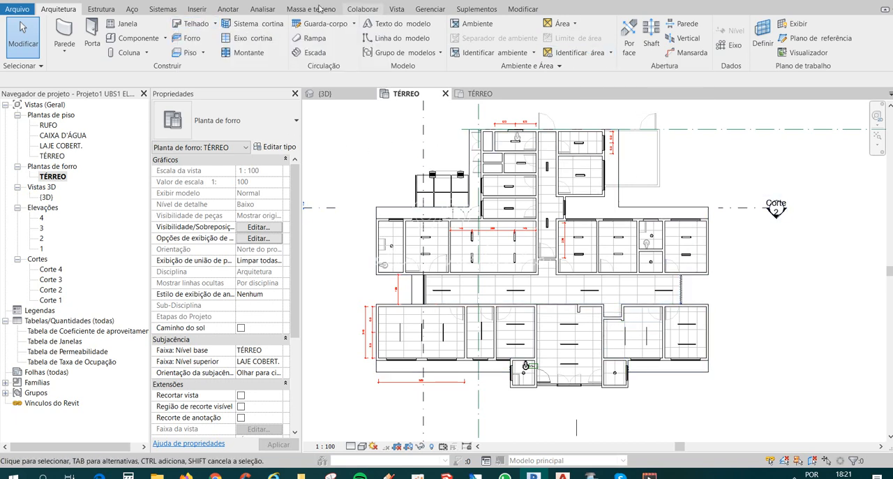
pyautogui.click(167, 12)
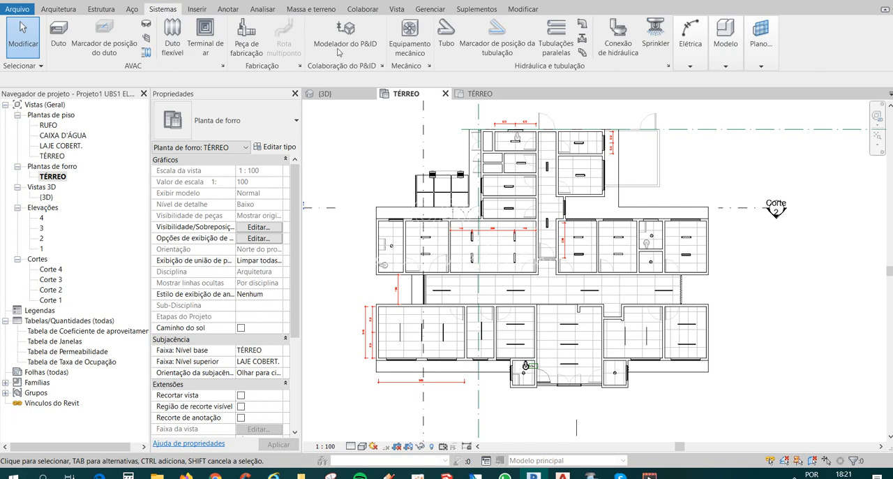
pyautogui.click(684, 67)
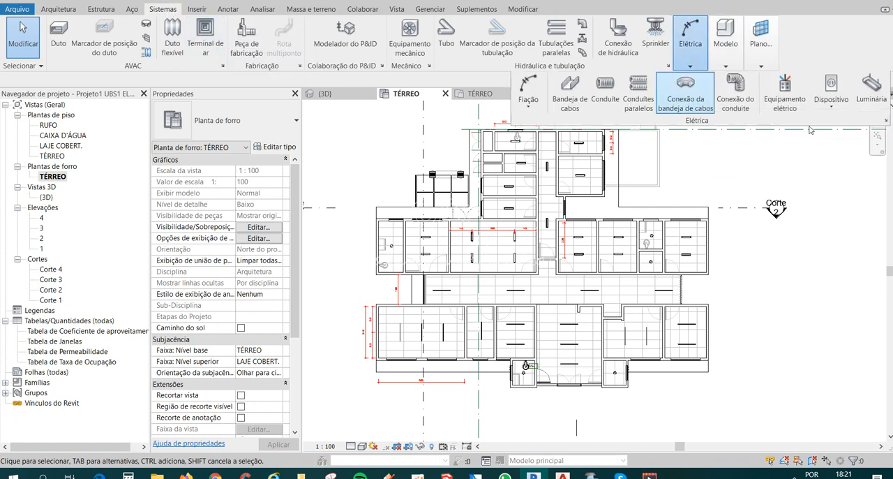
pyautogui.click(886, 123)
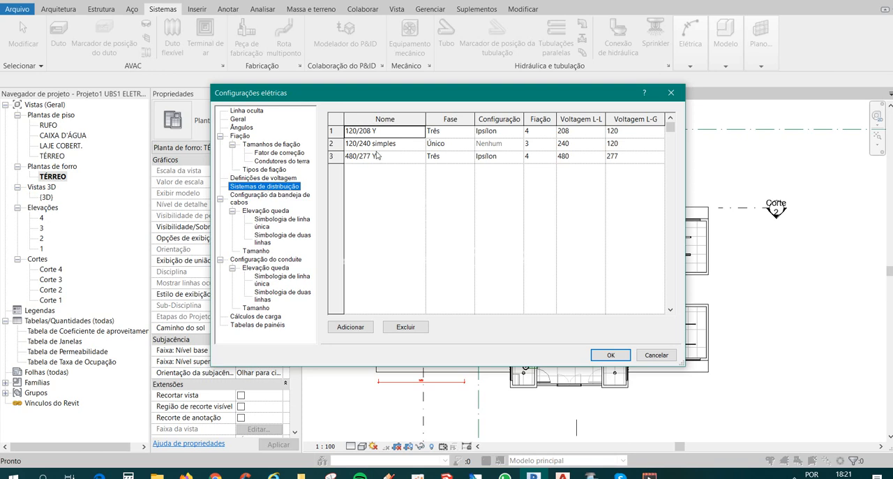
pyautogui.click(397, 183)
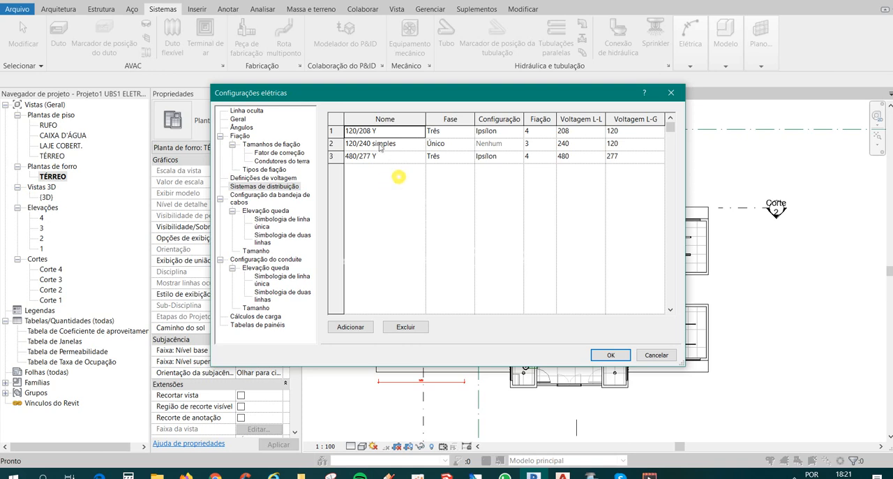
pyautogui.click(373, 158)
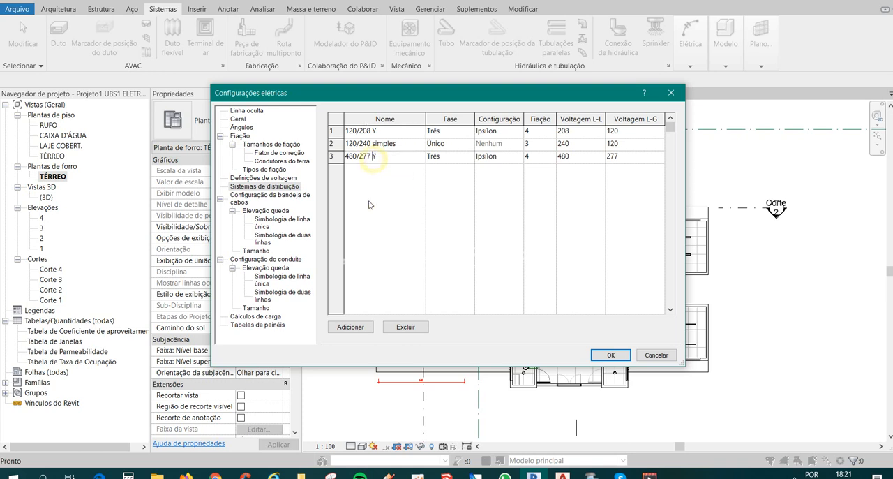
pyautogui.click(405, 327)
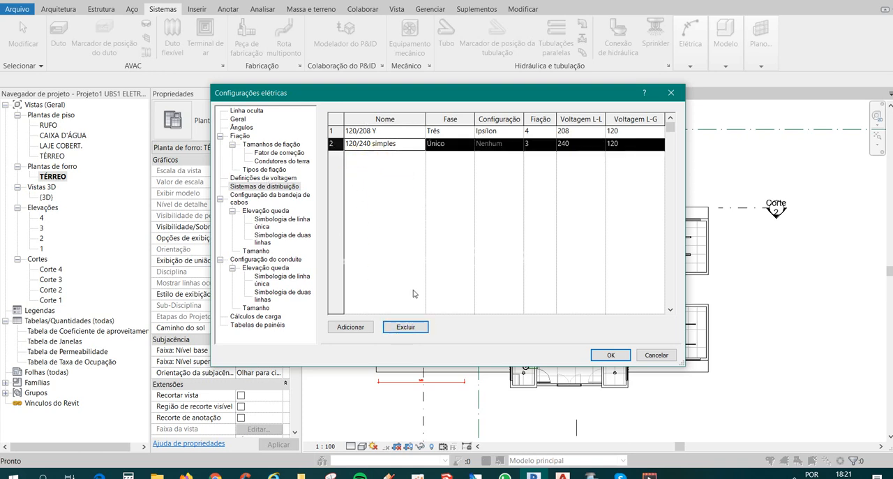
pyautogui.click(419, 327)
pyautogui.click(419, 328)
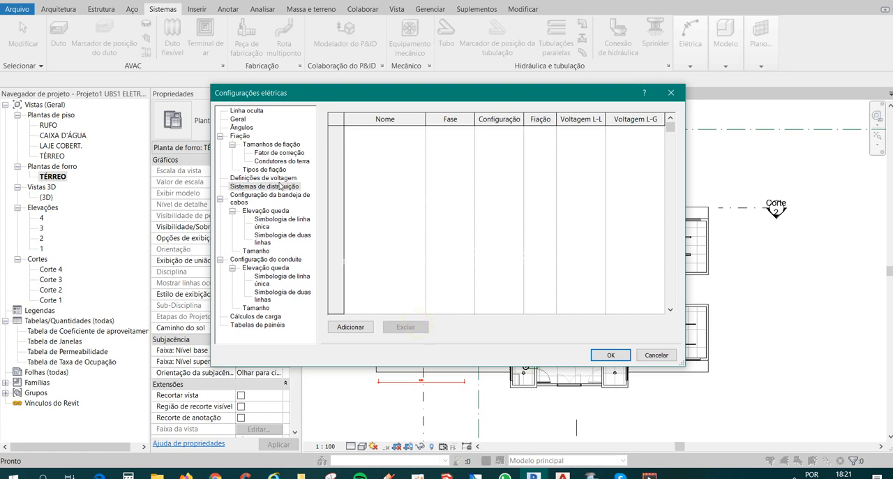
# Delete all the default voltage definitions, including 240, 277 and 480, and check that the distribution systems list is empty.
pyautogui.click(269, 178)
pyautogui.click(405, 326)
pyautogui.click(406, 326)
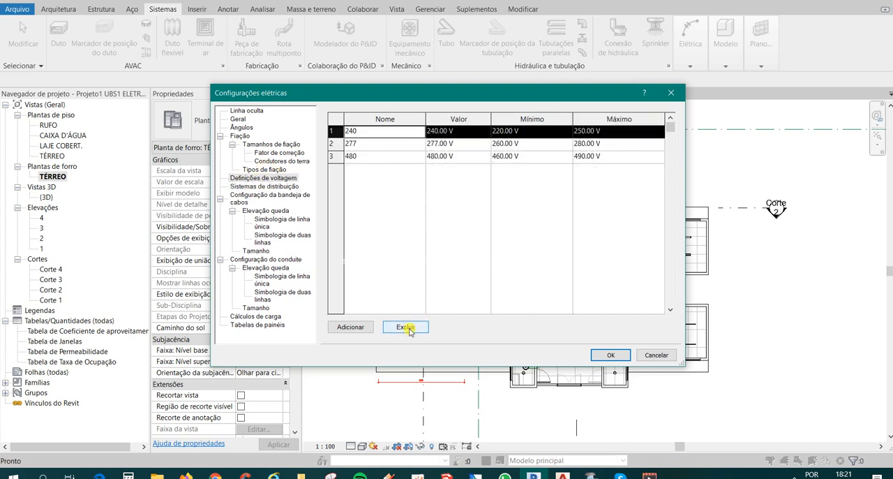
pyautogui.click(405, 326)
pyautogui.click(406, 327)
pyautogui.click(405, 327)
pyautogui.click(229, 185)
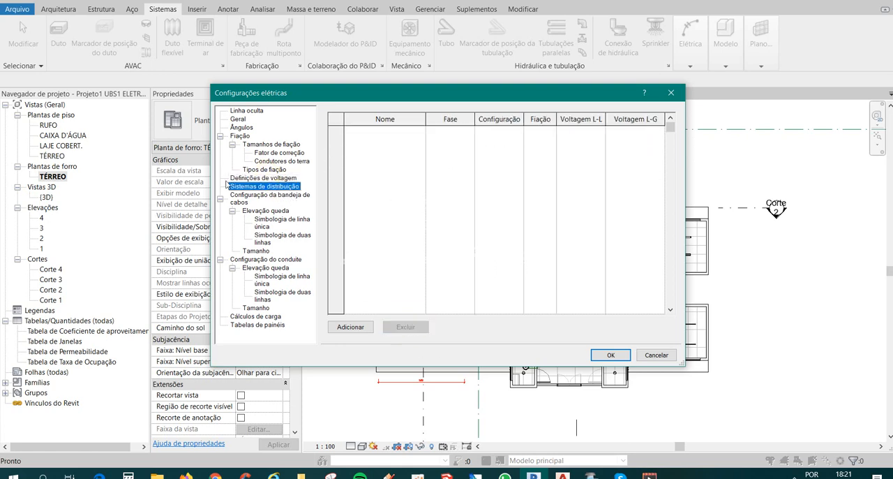
# Add a voltage definition named 127 with a value of 127 V.
pyautogui.click(263, 179)
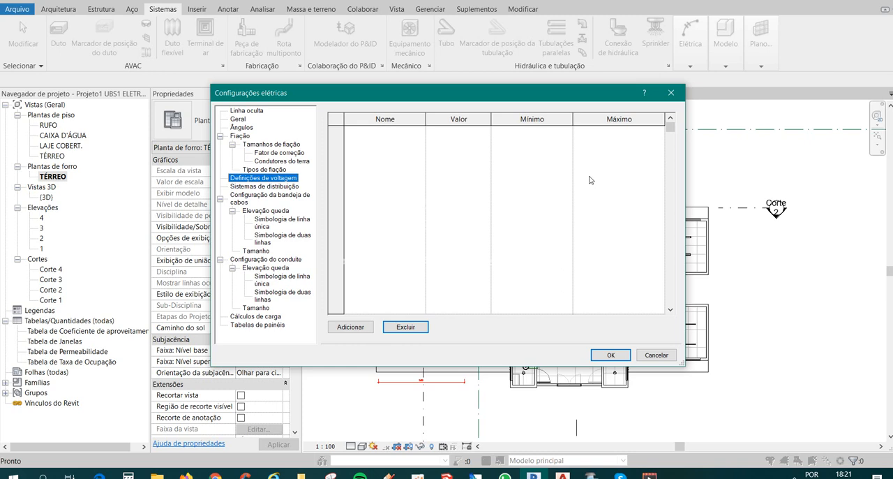
pyautogui.click(350, 326)
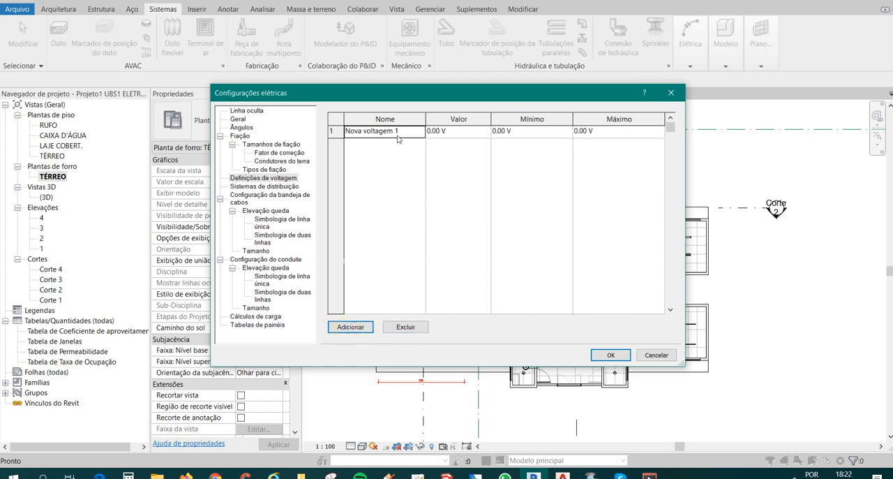
pyautogui.click(404, 131)
pyautogui.write('127')
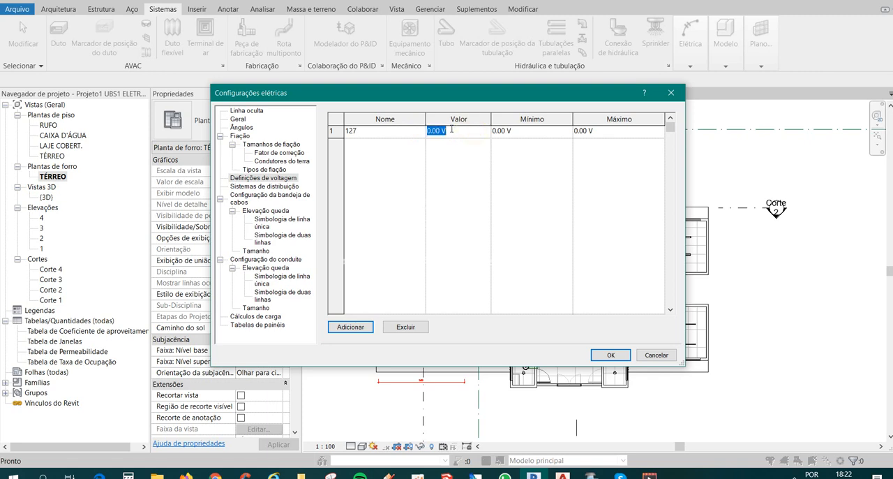
pyautogui.click(527, 132)
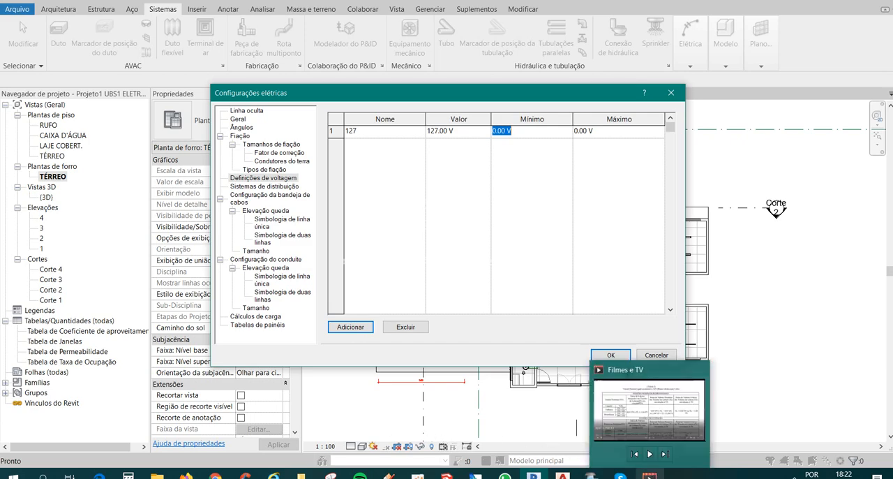
# Check the nominal voltage table in Filmes e TV for the lower limit factor, and calculate 127 × 0,91 in the Calculator.
pyautogui.click(649, 476)
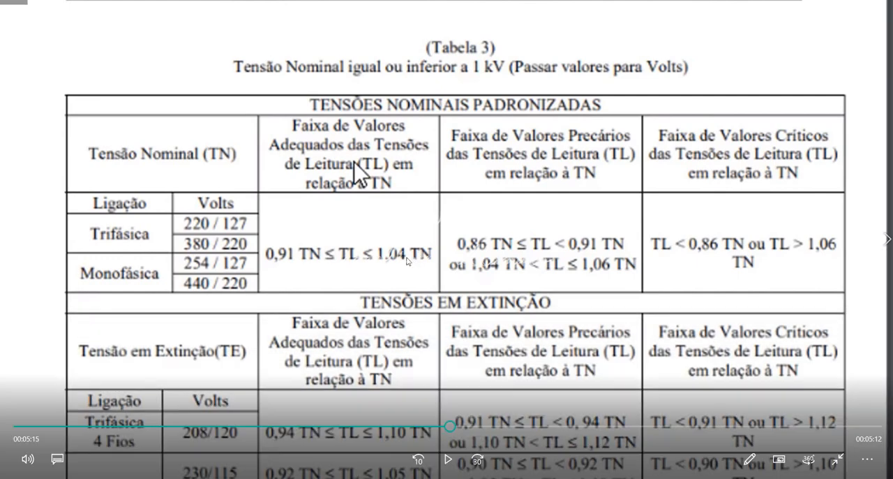
pyautogui.hotkey('alt', 'Tab')
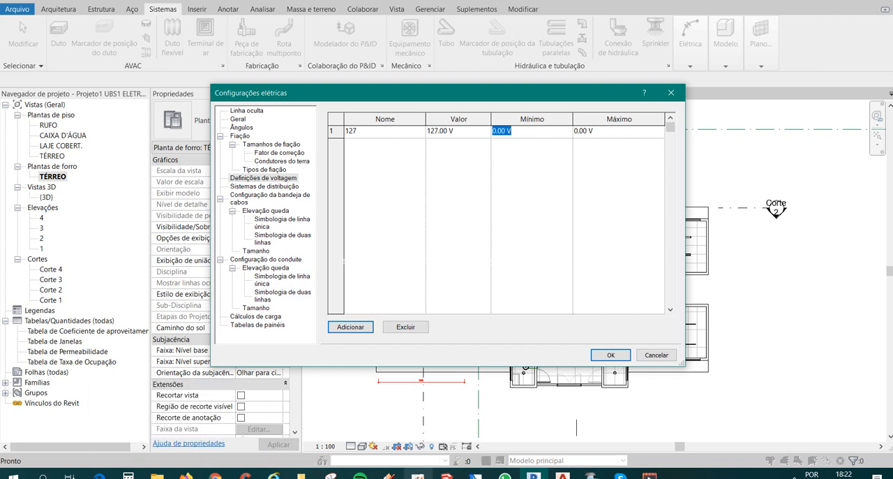
pyautogui.click(129, 475)
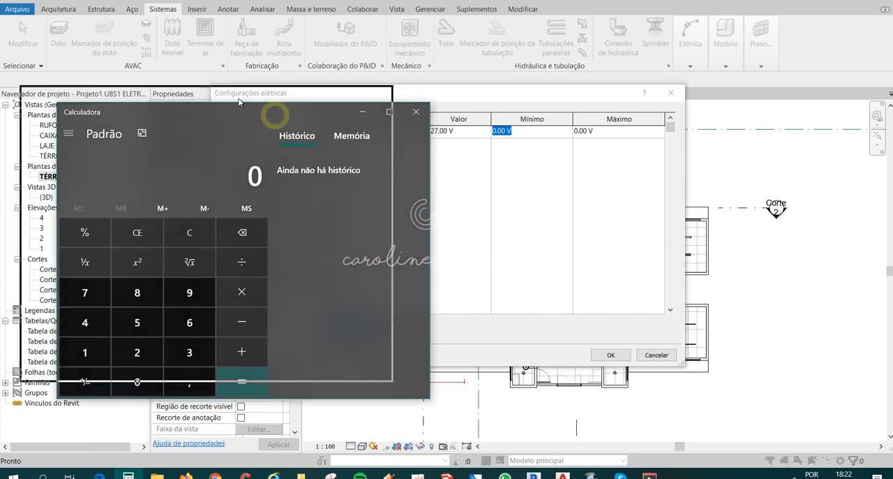
pyautogui.click(60, 334)
pyautogui.click(100, 334)
pyautogui.click(62, 277)
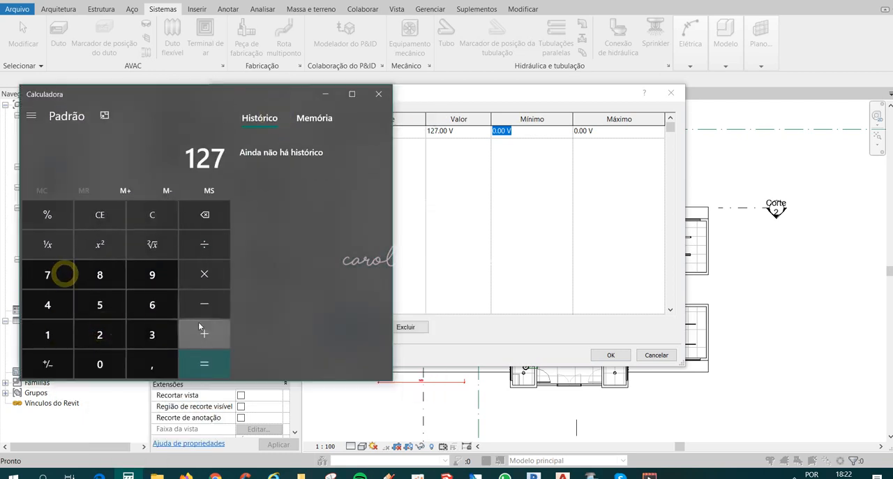
pyautogui.click(205, 273)
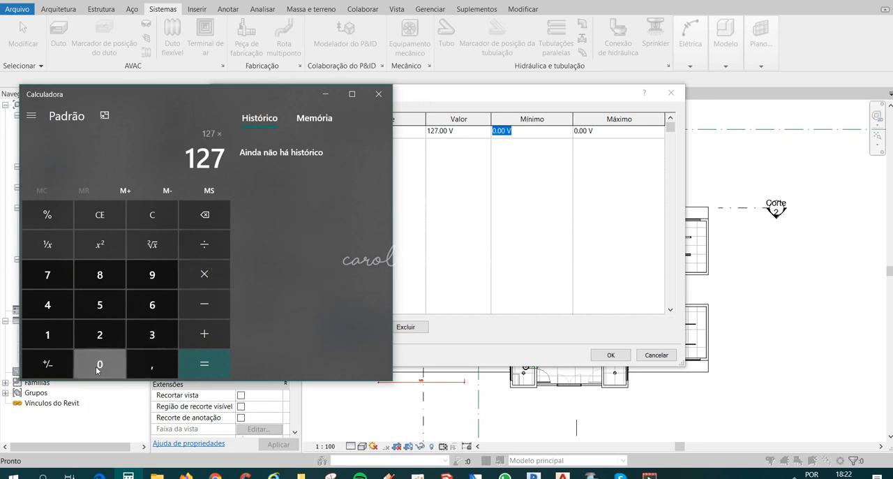
pyautogui.click(120, 370)
pyautogui.click(157, 354)
pyautogui.click(152, 275)
pyautogui.click(49, 341)
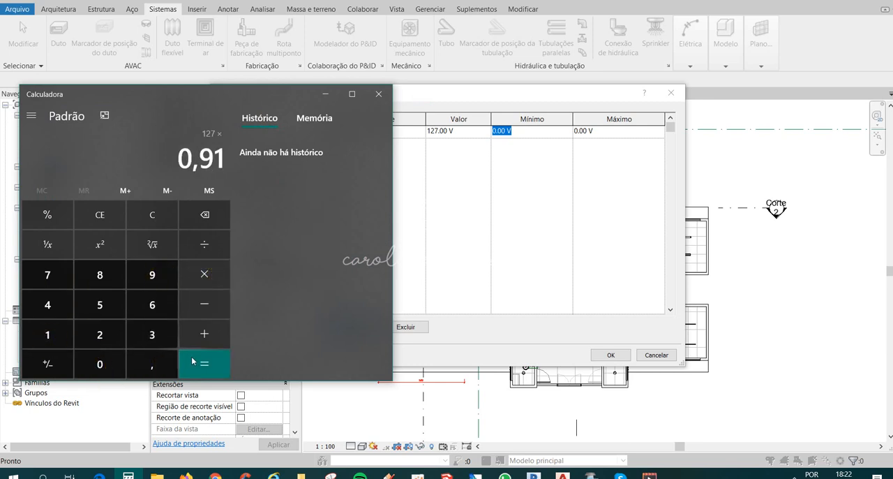
pyautogui.click(203, 361)
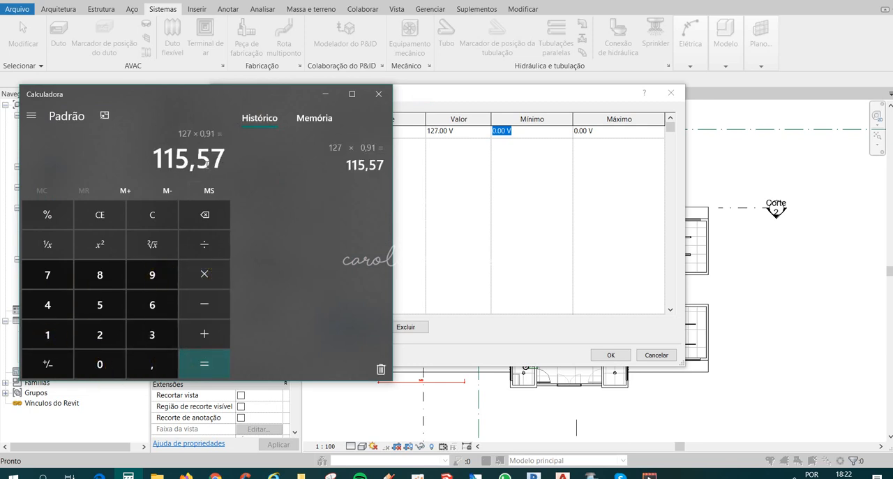
pyautogui.click(378, 95)
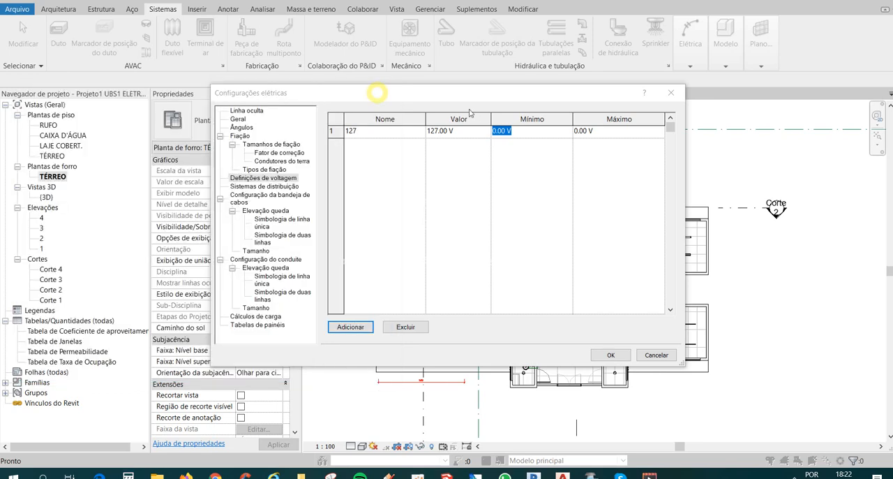
# Set the minimum of the 127 voltage definition to 116 V.
pyautogui.click(503, 131)
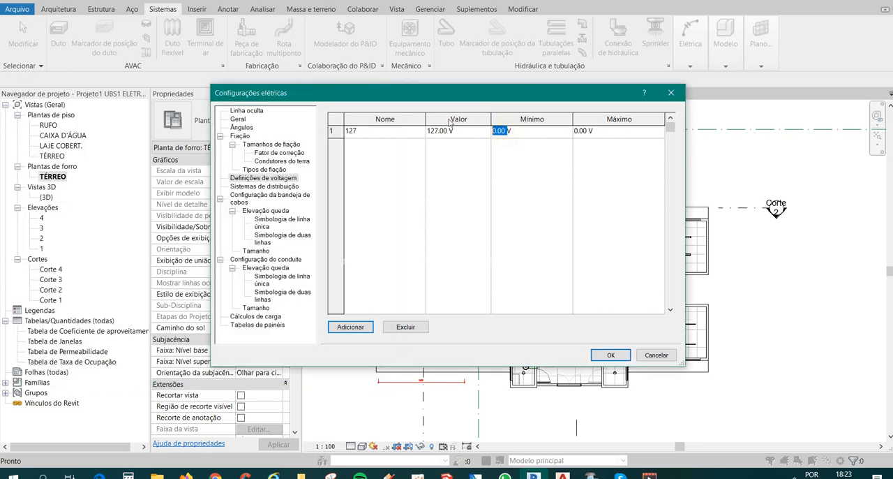
pyautogui.write('116')
pyautogui.click(601, 130)
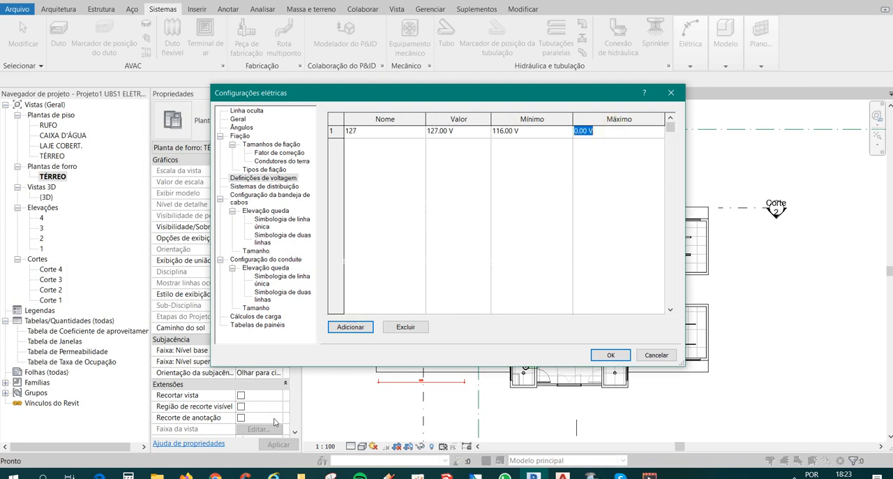
# Check the nominal voltage table in Filmes e TV for the upper limit factor, and calculate 127 × 1,04 in the Calculator.
pyautogui.hotkey('alt', 'Tab')
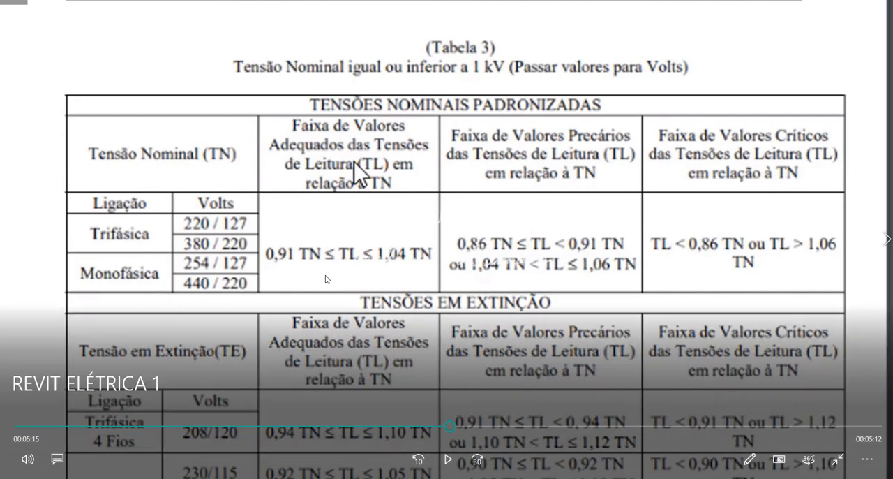
pyautogui.hotkey('alt', 'Tab')
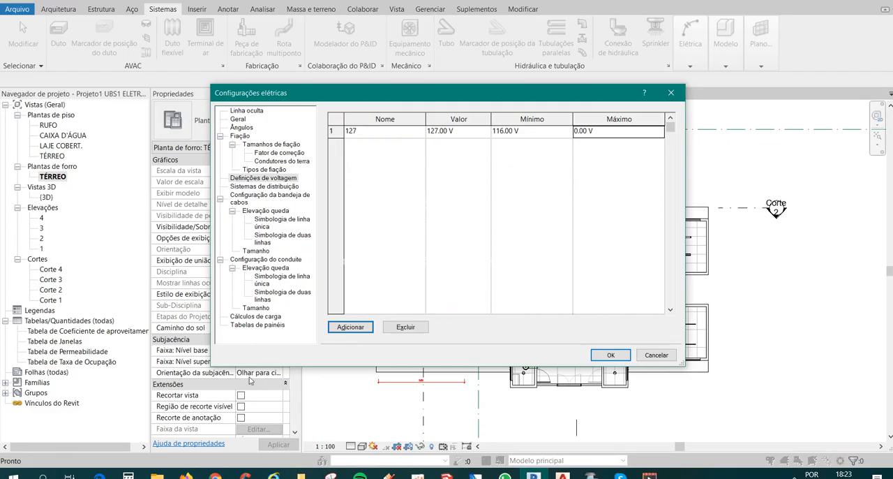
pyautogui.click(128, 426)
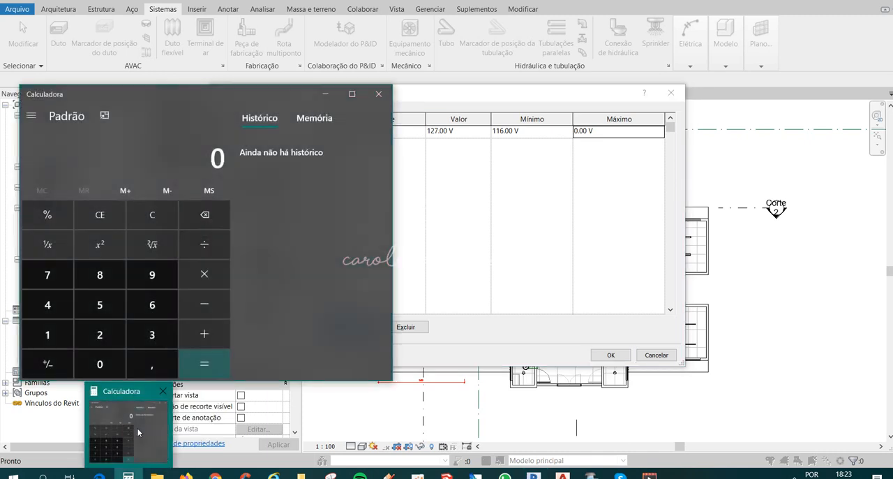
pyautogui.click(70, 331)
pyautogui.click(104, 329)
pyautogui.click(63, 280)
pyautogui.click(204, 274)
pyautogui.click(56, 334)
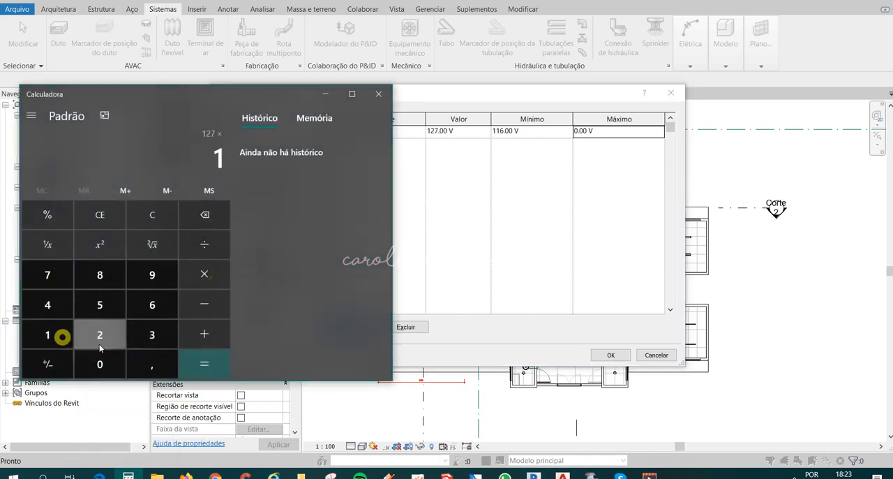
pyautogui.click(152, 364)
pyautogui.click(108, 364)
pyautogui.click(47, 305)
pyautogui.click(204, 364)
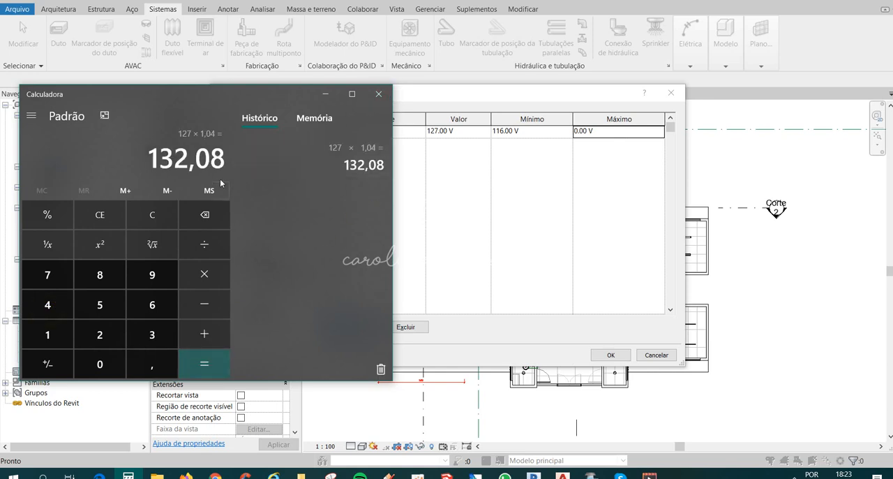
pyautogui.click(381, 95)
# Set the maximum of the 127 voltage definition to 132 V.
pyautogui.click(585, 132)
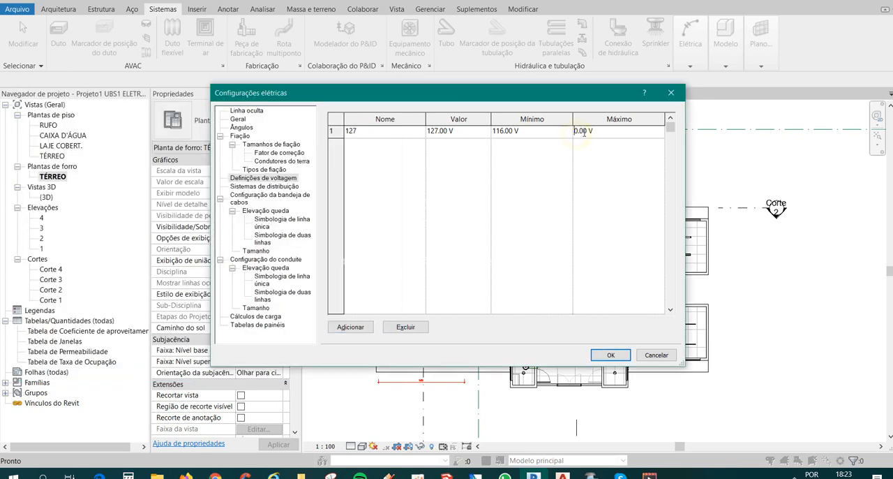
pyautogui.doubleClick(585, 132)
pyautogui.write('132')
pyautogui.press('Return')
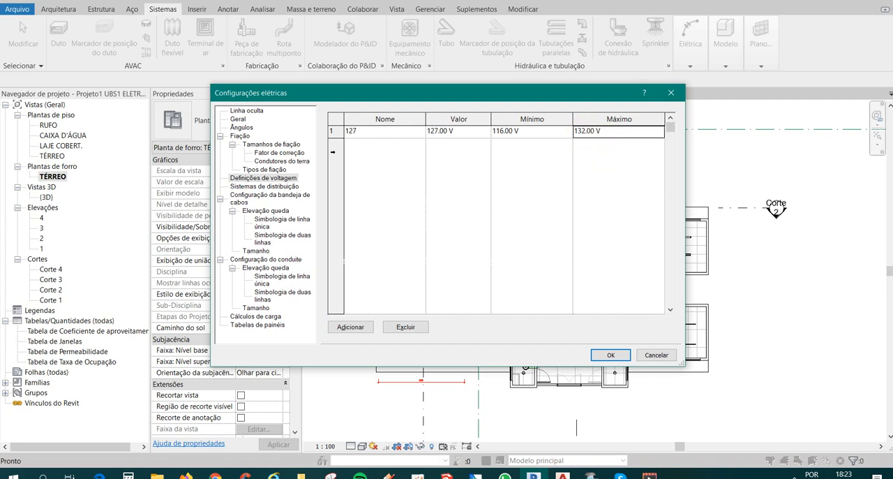
# Add a second voltage definition named 220 with a value of 220 V.
pyautogui.click(351, 328)
pyautogui.click(377, 144)
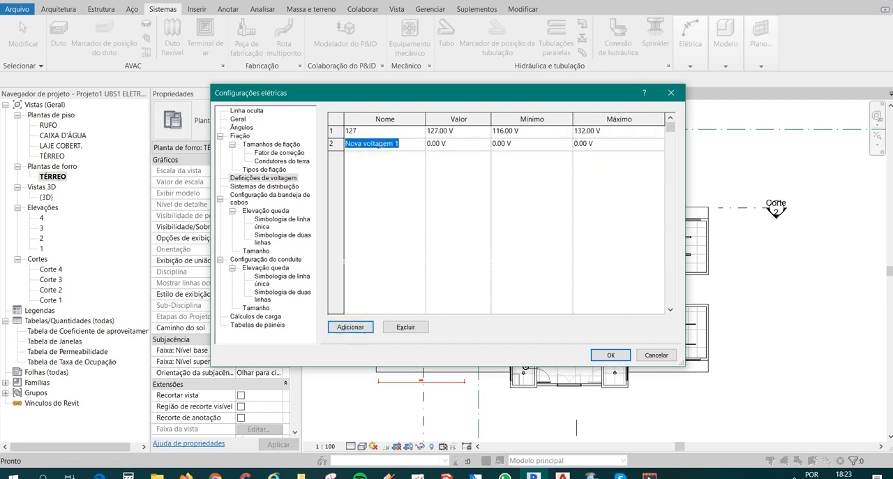
pyautogui.write('220')
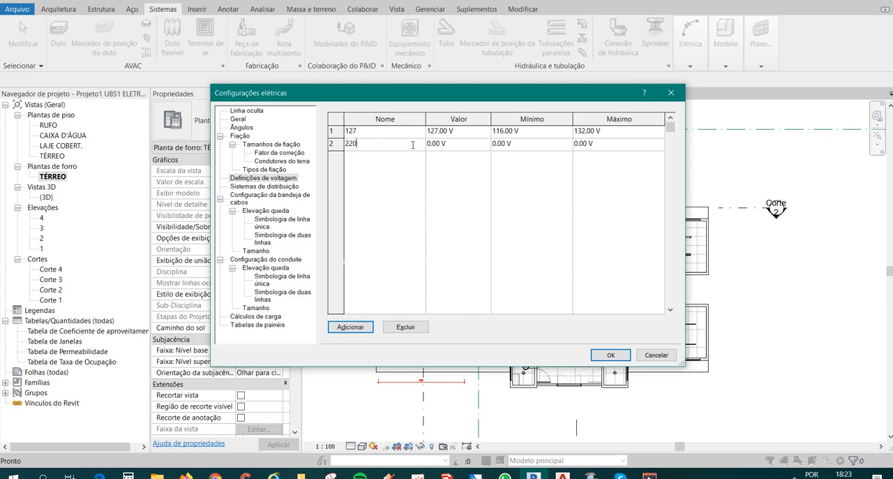
pyautogui.doubleClick(435, 145)
pyautogui.write('22')
pyautogui.click(501, 144)
# Calculate the lower limit for the second voltage as 220 × 0,91 in the Calculator.
pyautogui.click(128, 475)
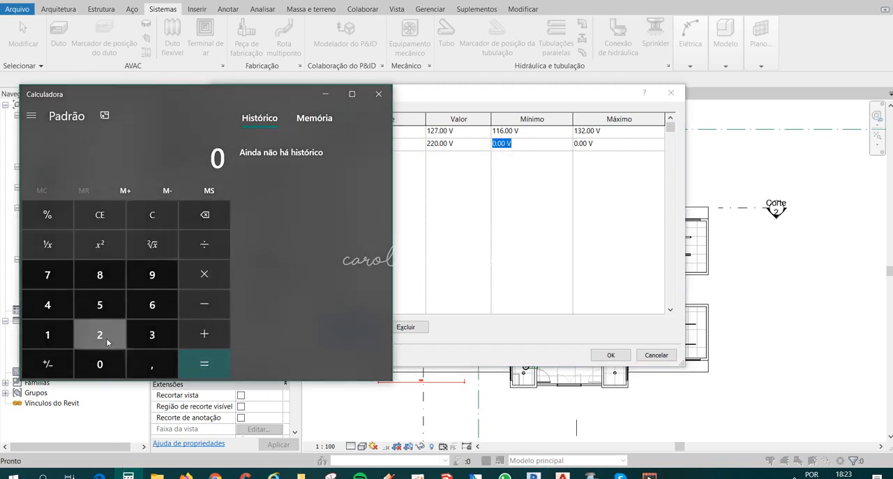
pyautogui.doubleClick(106, 341)
pyautogui.click(104, 364)
pyautogui.click(207, 280)
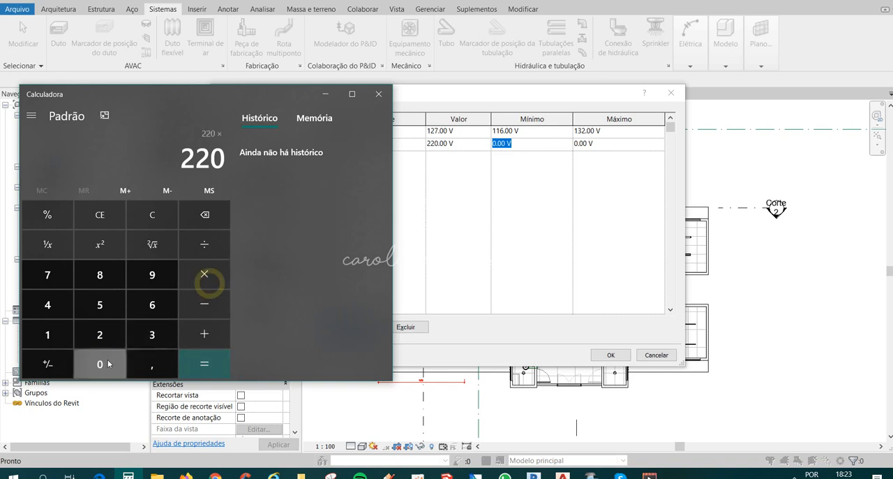
pyautogui.click(152, 361)
pyautogui.click(152, 274)
pyautogui.click(49, 332)
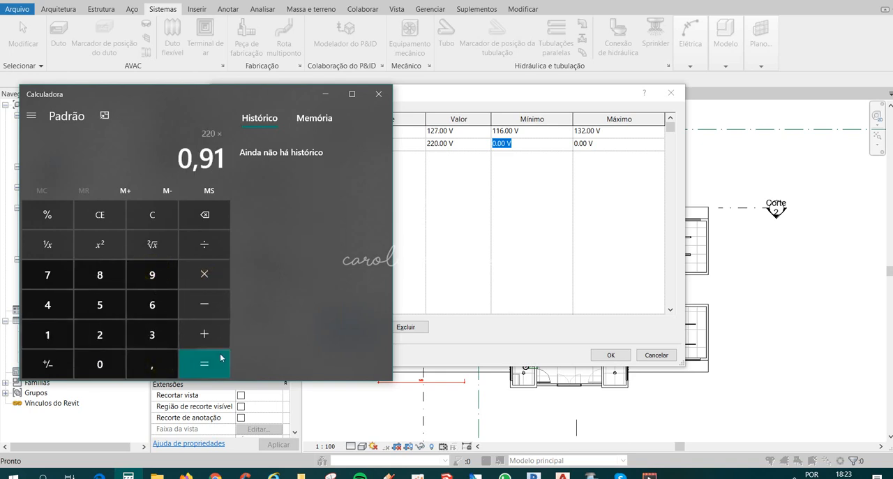
pyautogui.click(221, 357)
pyautogui.click(379, 94)
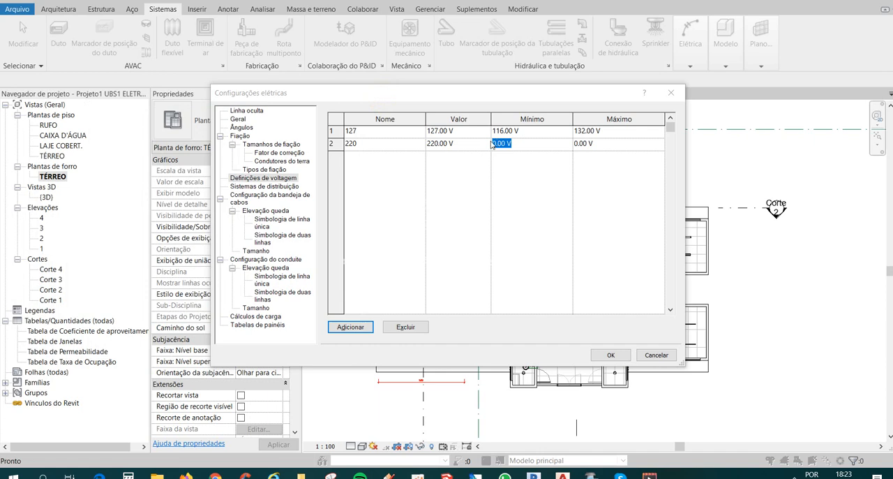
# Set the 220 voltage definition's minimum to 200 V and its maximum to 229 V.
pyautogui.click(506, 144)
pyautogui.doubleClick(506, 145)
pyautogui.write('20')
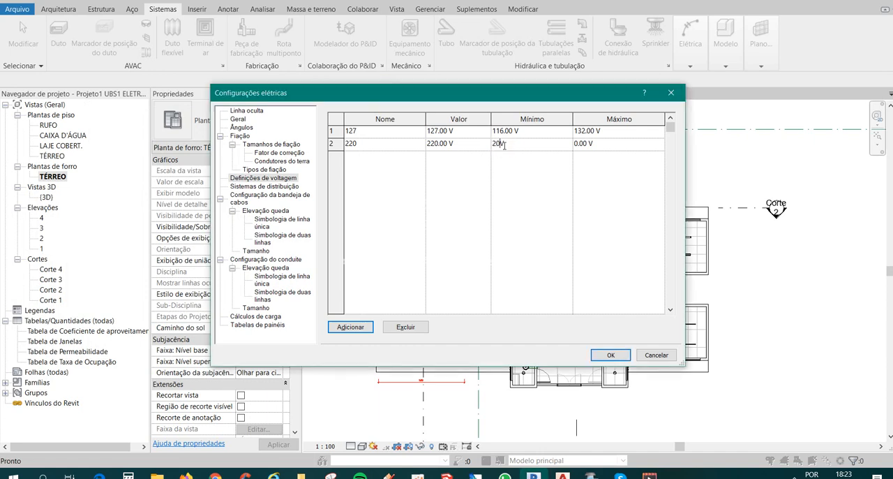
pyautogui.write('0')
pyautogui.click(584, 143)
pyautogui.doubleClick(580, 144)
pyautogui.write('229V')
pyautogui.click(617, 181)
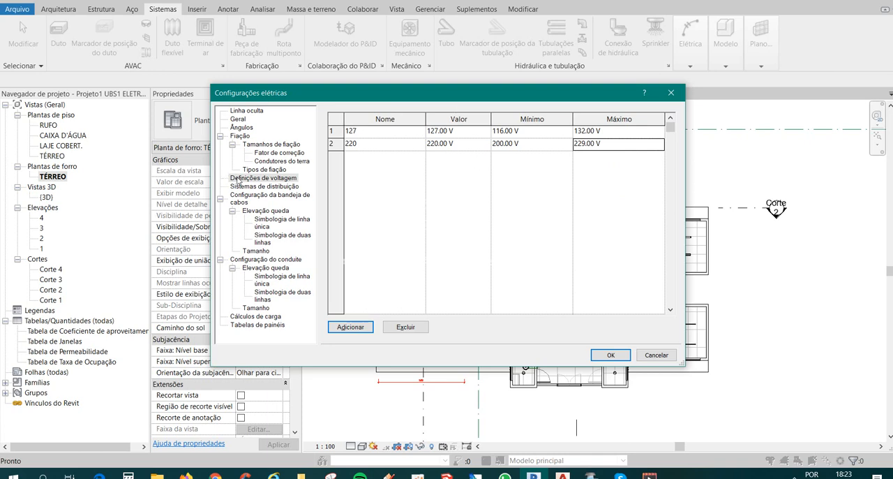
# Add a distribution system and name it "monofásico F+N+T".
pyautogui.click(281, 191)
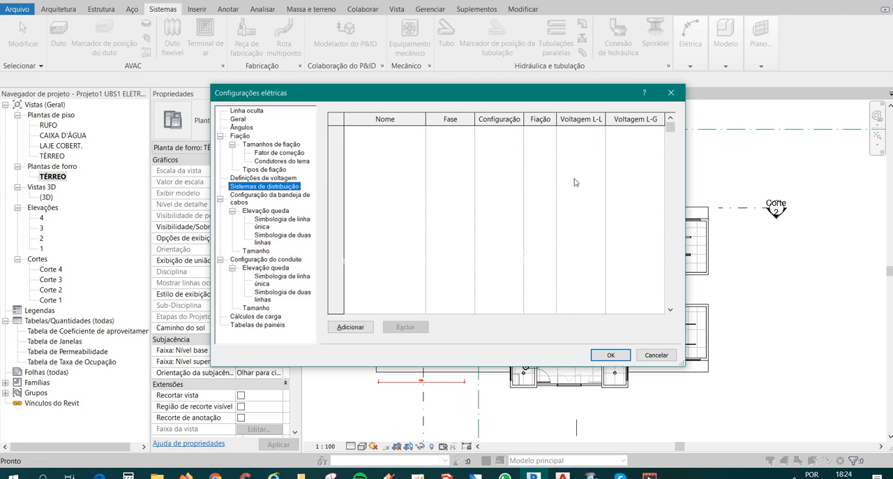
pyautogui.click(343, 327)
pyautogui.click(402, 133)
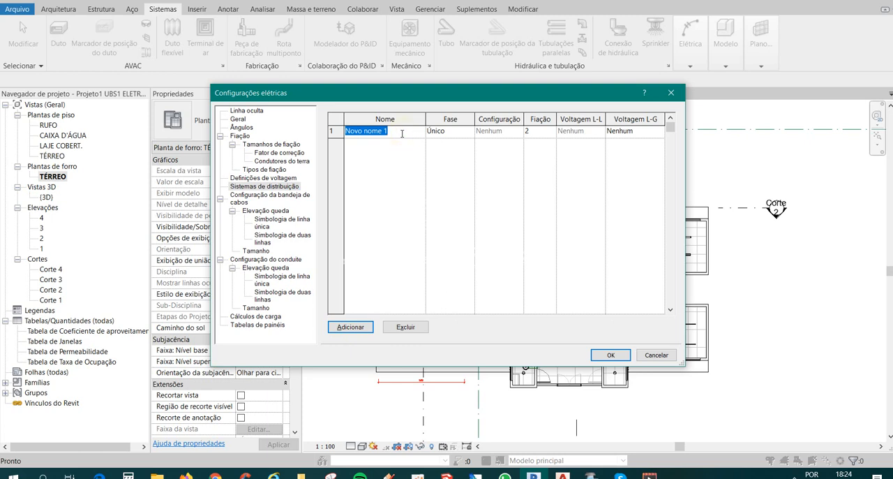
pyautogui.write('monofásico')
pyautogui.click(461, 132)
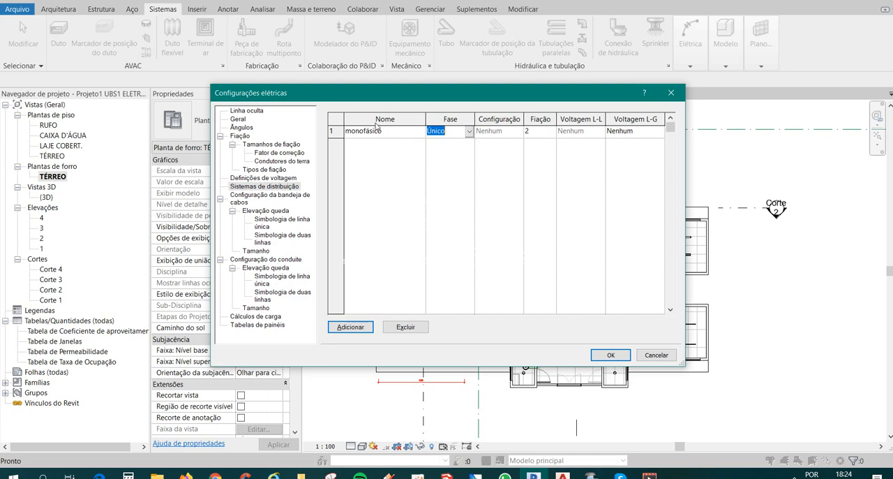
pyautogui.click(411, 134)
pyautogui.click(391, 132)
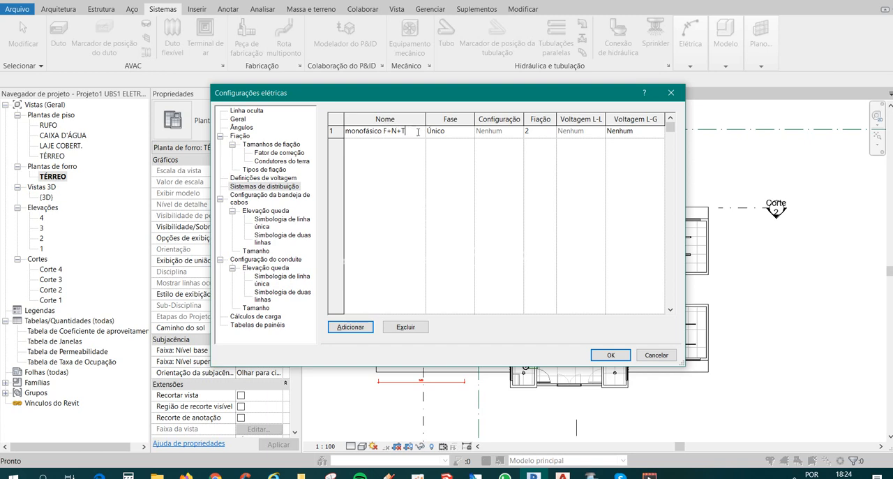
# Set the L-G voltage of the monofásico F+N+T distribution system to 127.
pyautogui.press('Tab')
pyautogui.press('Tab')
pyautogui.press('Tab')
pyautogui.click(616, 131)
pyautogui.click(648, 132)
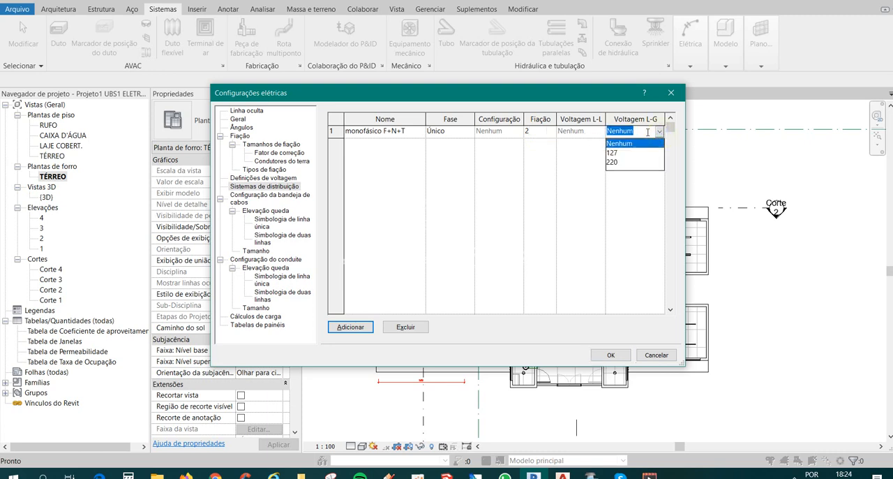
pyautogui.click(635, 153)
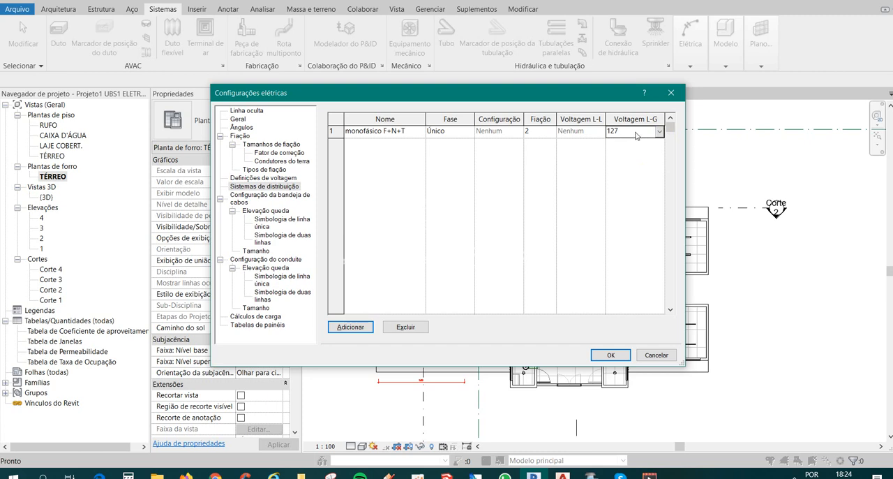
# Add a second distribution system and name it "bifásico F+F+N+T".
pyautogui.click(659, 132)
pyautogui.click(658, 132)
pyautogui.click(350, 326)
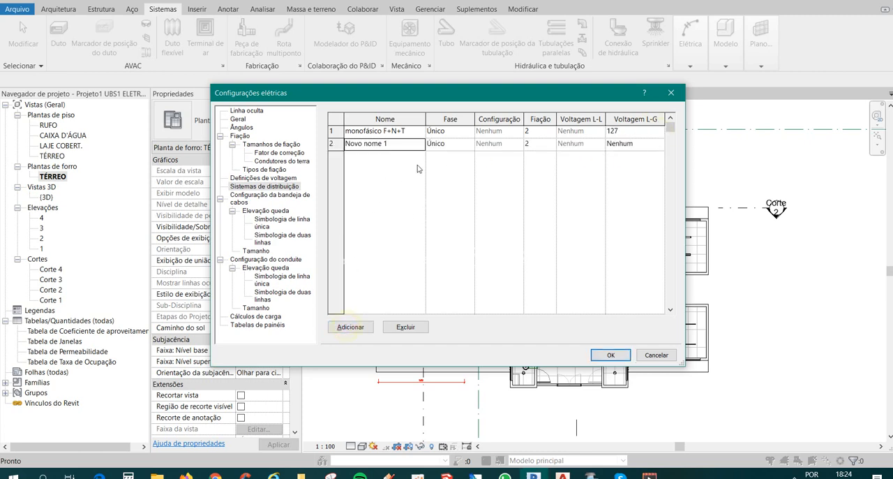
pyautogui.click(389, 143)
pyautogui.moveTo(388, 143); pyautogui.dragTo(337, 144)
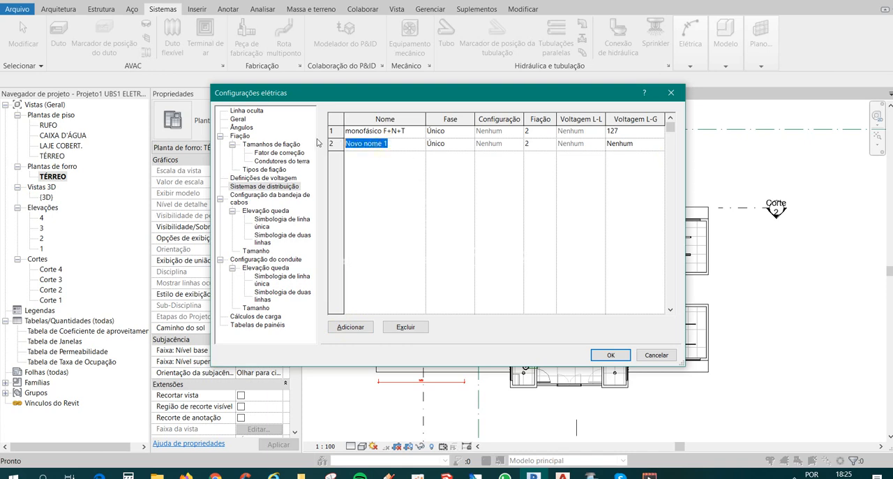
pyautogui.write('ifásico F+F+N+T')
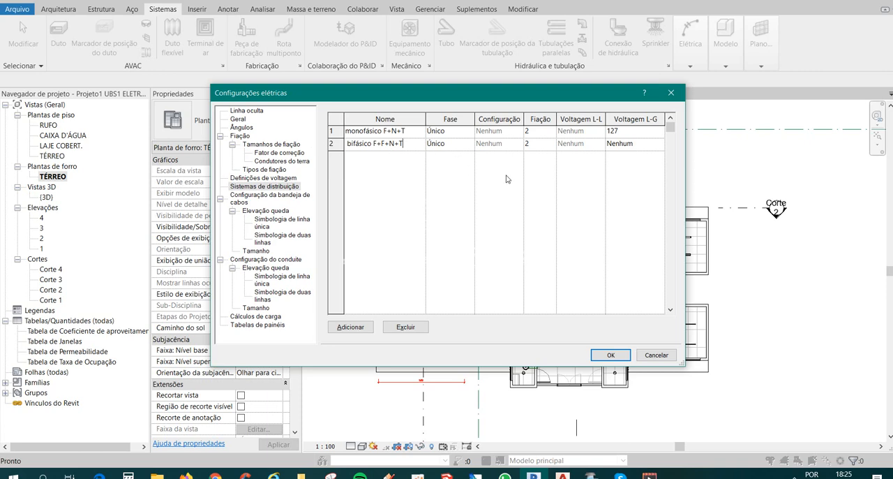
# Set the wiring of the bifásico F+F+N+T distribution system to 3.
pyautogui.click(535, 144)
pyautogui.click(551, 144)
pyautogui.click(538, 168)
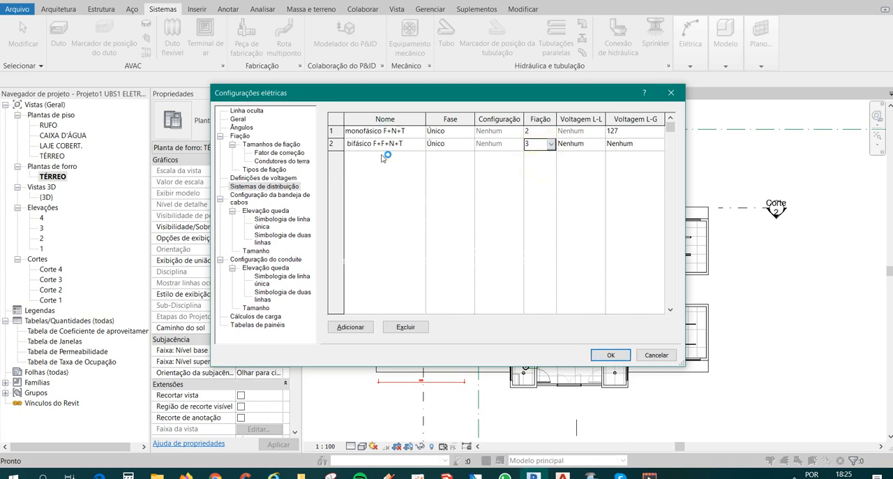
# Set the bifásico F+F+N+T system's L-L voltage to 220 and its L-G voltage to 127.
pyautogui.click(592, 146)
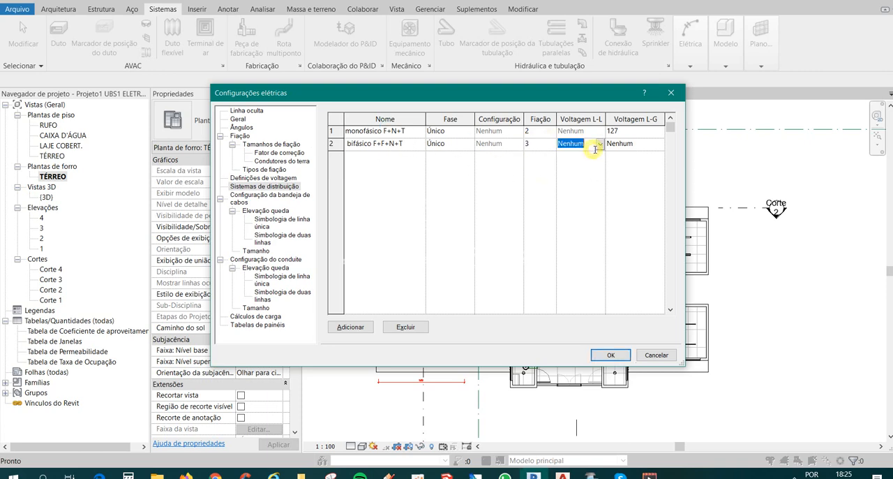
pyautogui.click(599, 144)
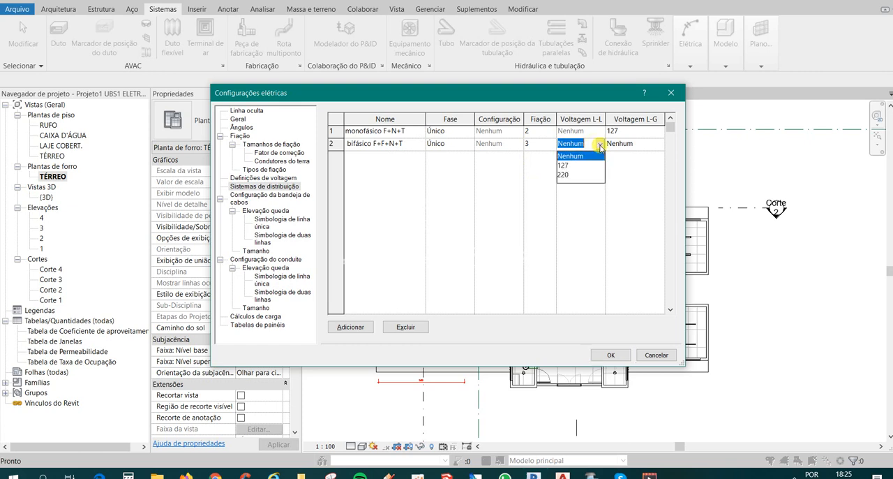
pyautogui.click(566, 174)
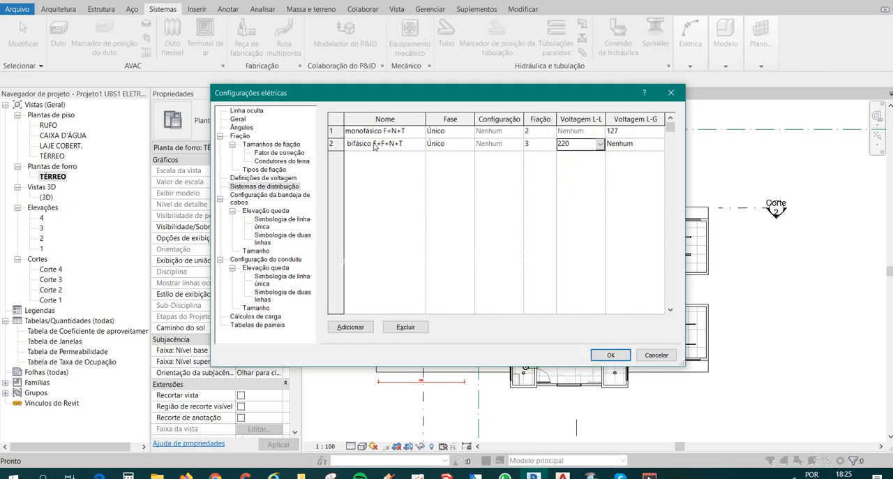
pyautogui.click(624, 145)
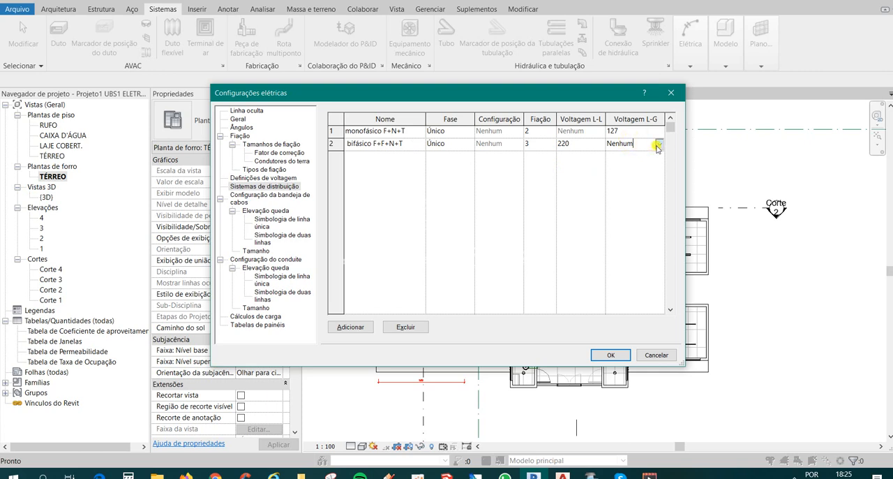
pyautogui.click(656, 145)
pyautogui.click(628, 165)
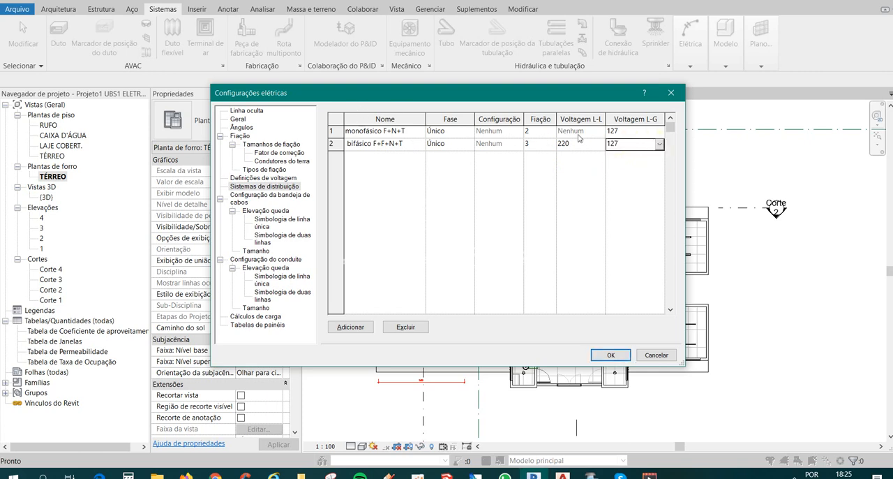
pyautogui.click(415, 133)
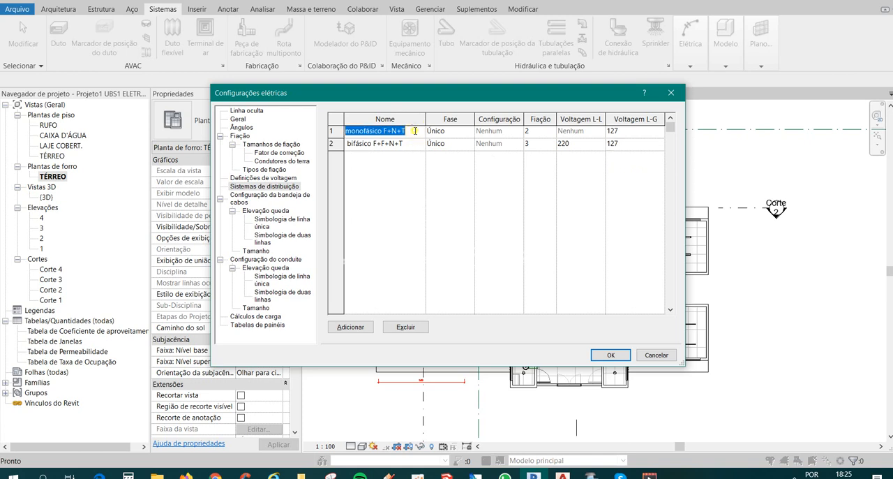
pyautogui.click(415, 133)
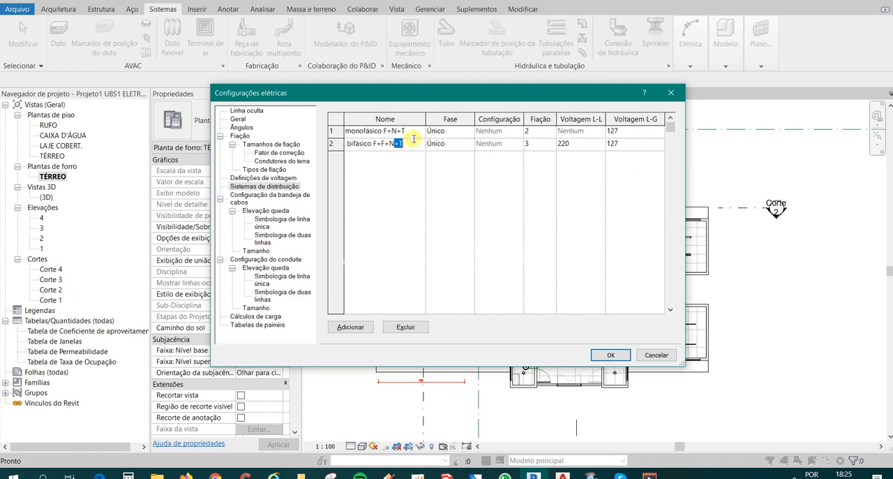
pyautogui.click(417, 124)
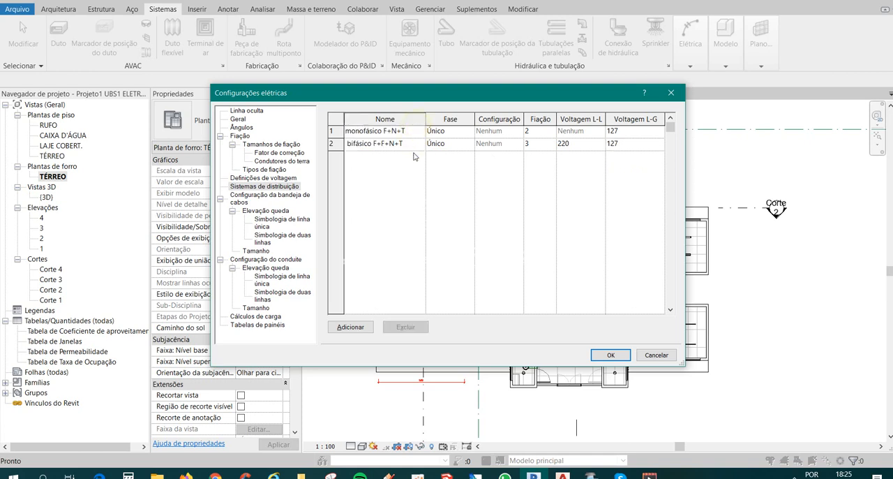
# Add a third distribution system and name it "trifásico F+F+F+N+T".
pyautogui.click(350, 327)
pyautogui.click(381, 157)
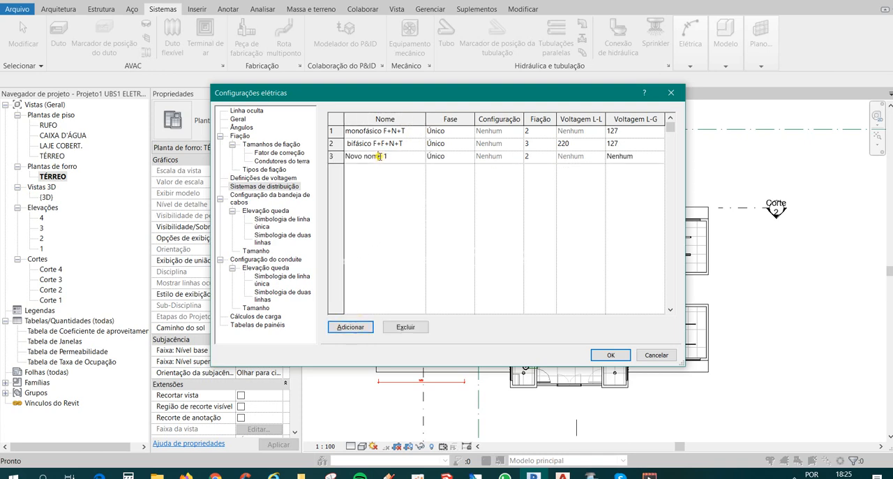
pyautogui.moveTo(394, 156); pyautogui.dragTo(307, 147)
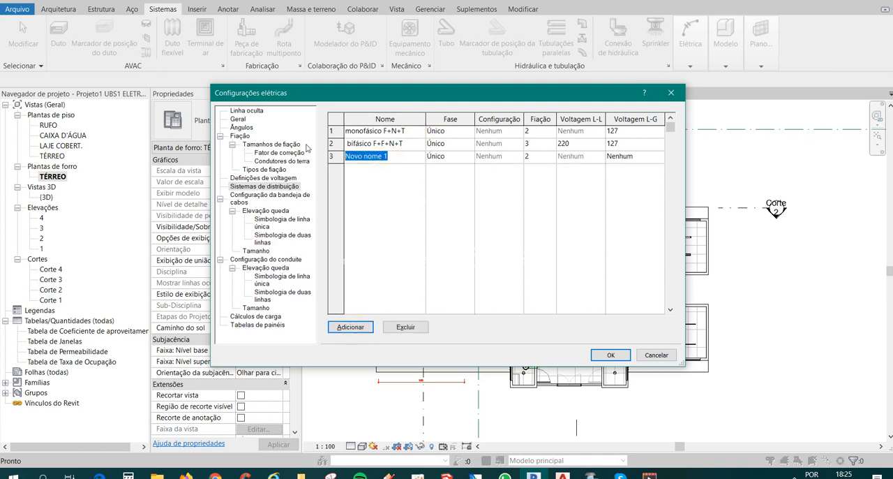
pyautogui.write('trifásico F+F+F+N+T')
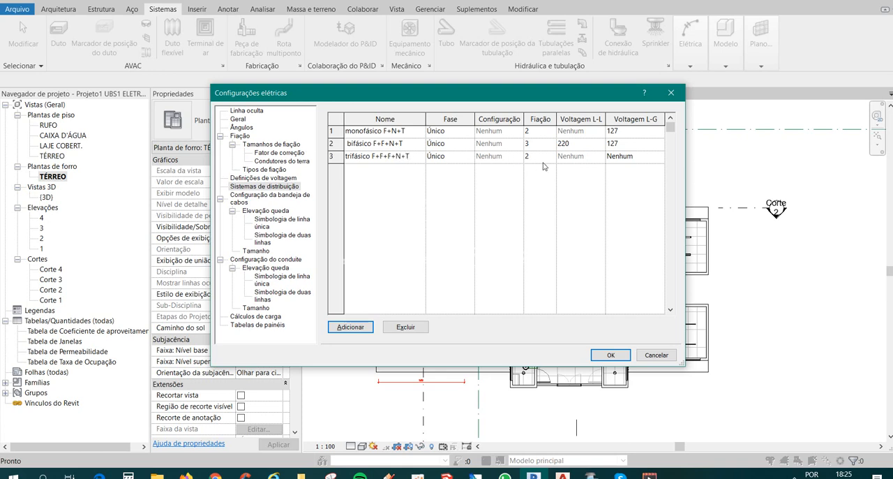
# Set the trifásico F+F+F+N+T system's phase to Três and its wiring to 4.
pyautogui.click(458, 145)
pyautogui.click(469, 144)
pyautogui.click(459, 160)
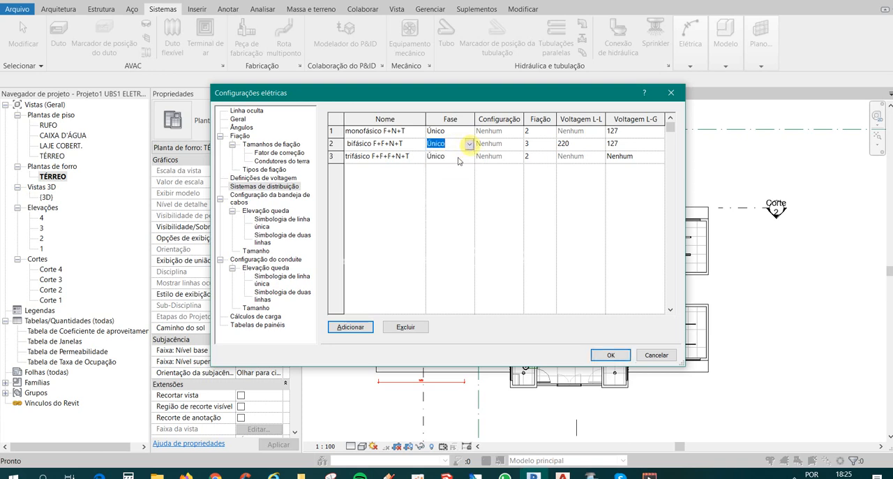
pyautogui.click(470, 158)
pyautogui.click(469, 158)
pyautogui.click(442, 180)
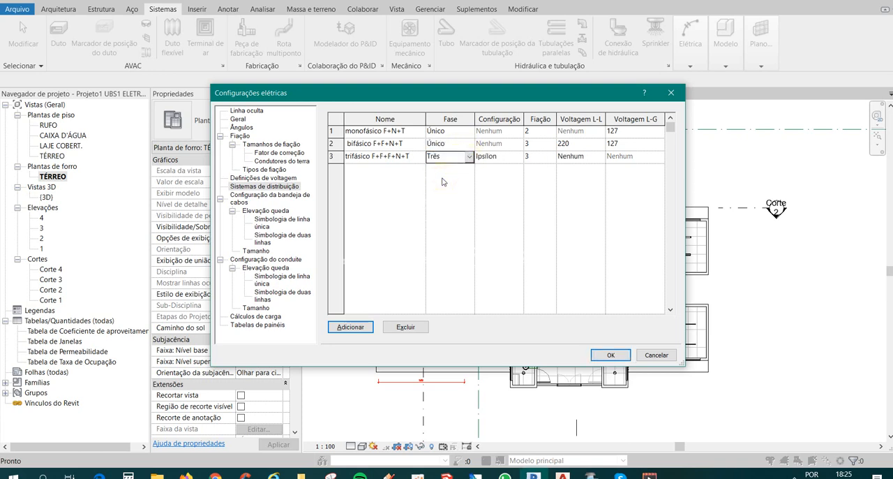
pyautogui.click(533, 157)
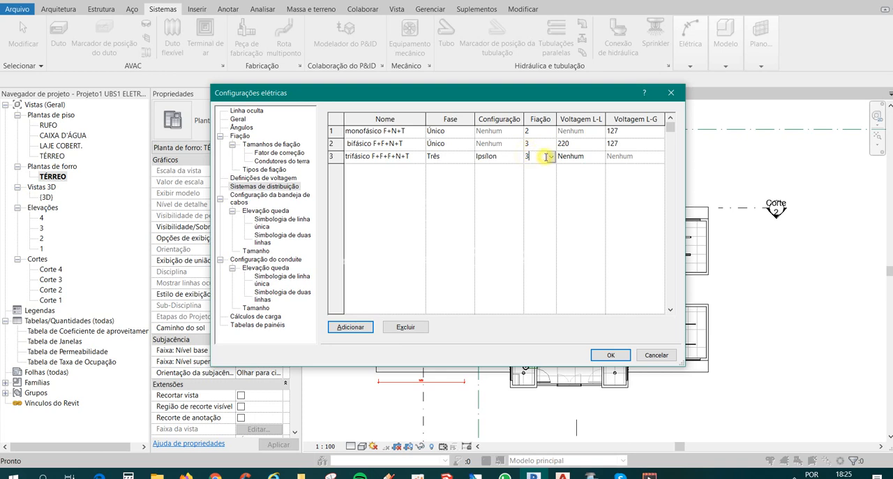
pyautogui.click(551, 157)
pyautogui.click(543, 177)
# Set the trifásico F+F+F+N+T system's L-L voltage to 220 and L-G voltage to 127, and accept the electrical settings.
pyautogui.click(599, 158)
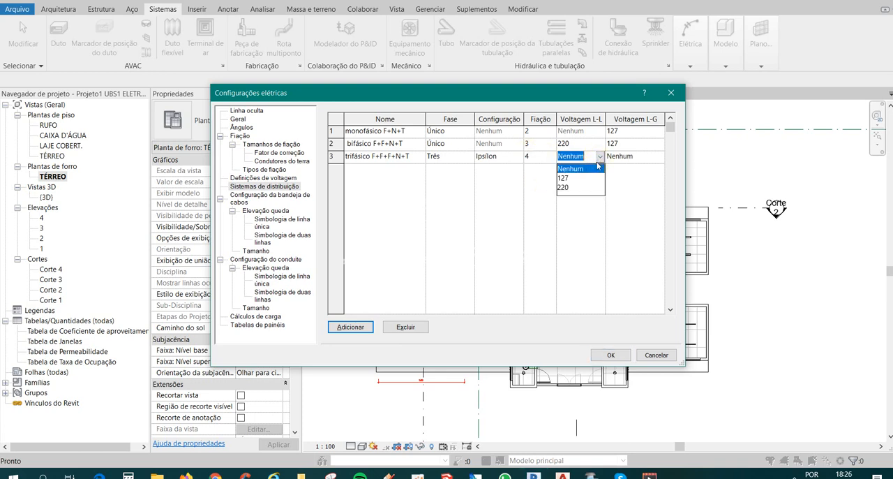
pyautogui.click(579, 187)
pyautogui.click(621, 158)
pyautogui.click(658, 157)
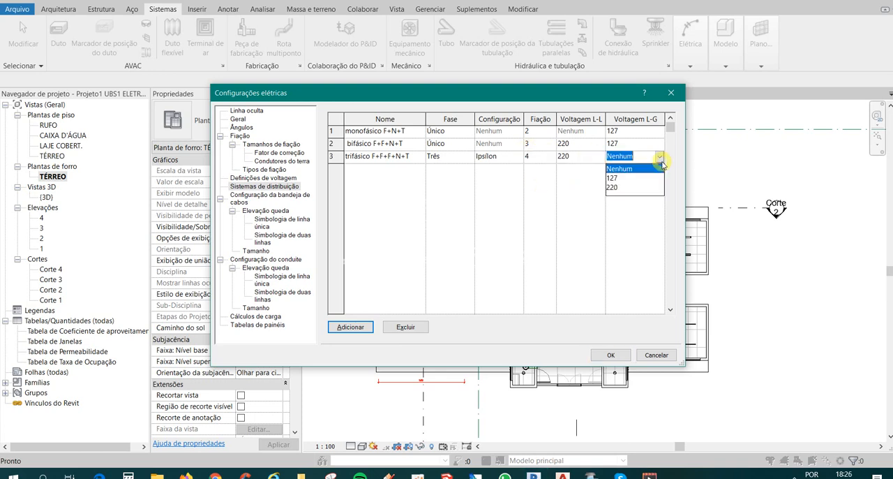
pyautogui.click(634, 178)
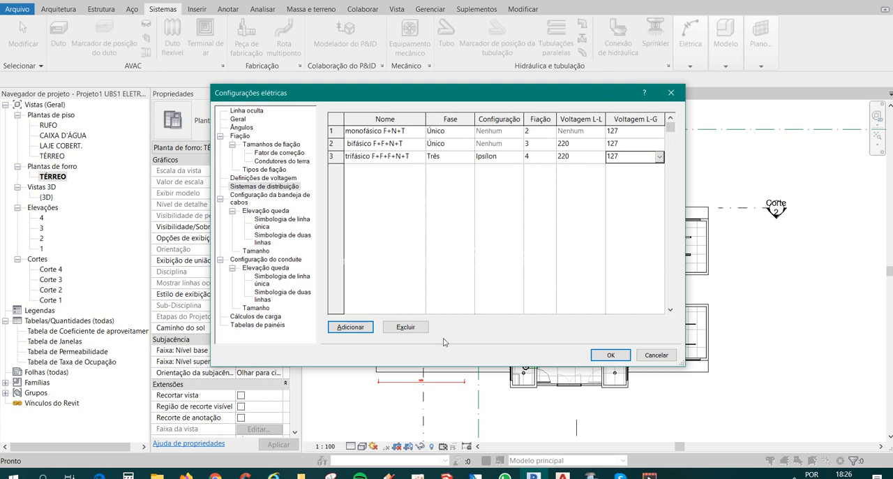
pyautogui.click(608, 354)
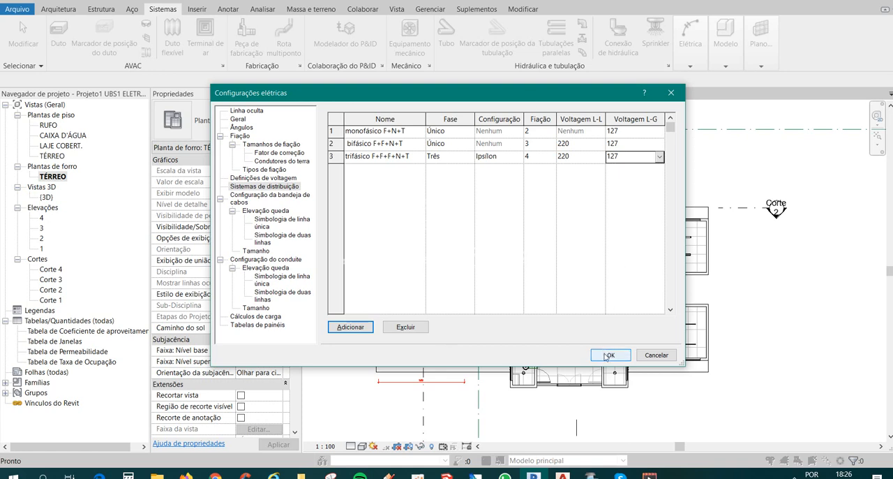
pyautogui.moveTo(774, 344); pyautogui.dragTo(763, 342, button='middle')
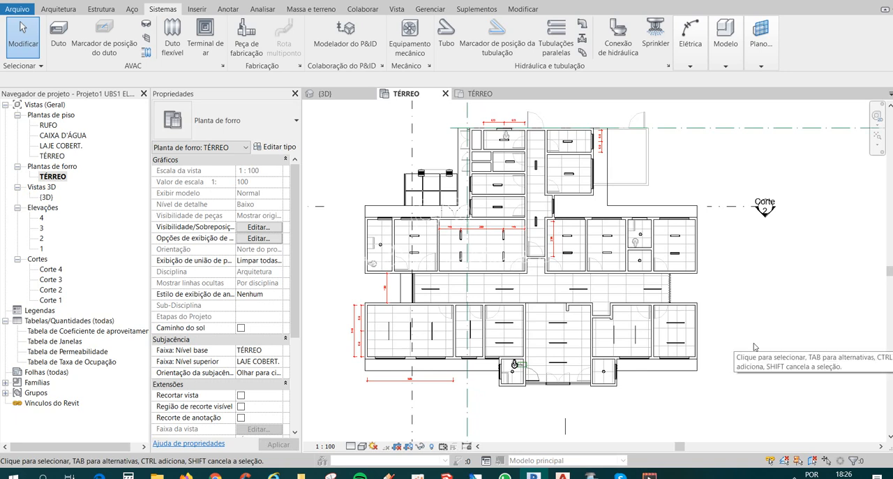
pyautogui.scroll(1, 583, 374)
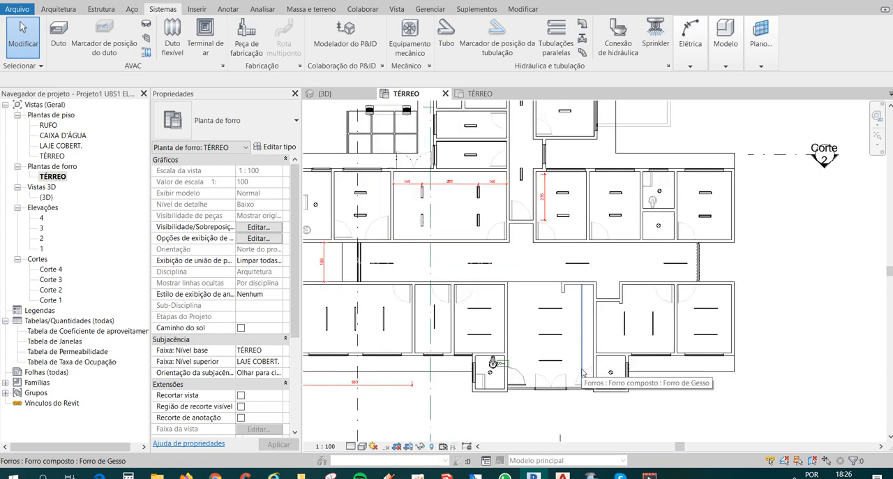
pyautogui.moveTo(593, 373); pyautogui.dragTo(607, 370, button='middle')
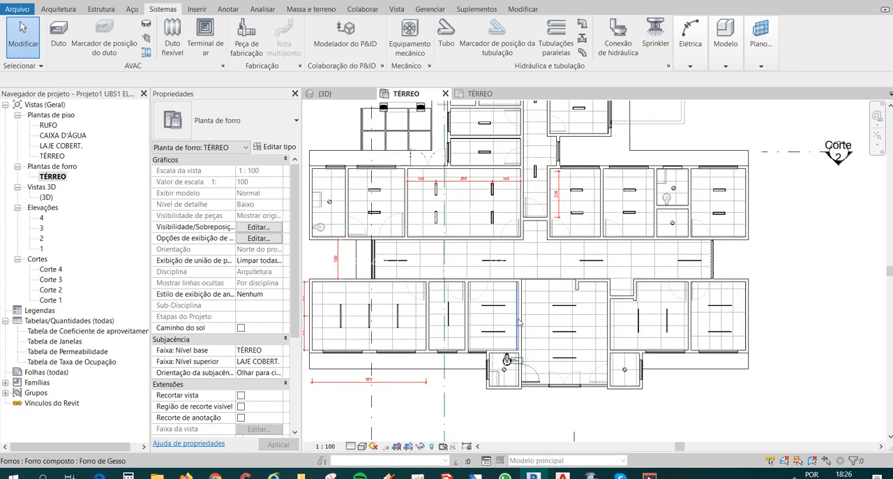
pyautogui.moveTo(519, 321); pyautogui.dragTo(534, 323, button='middle')
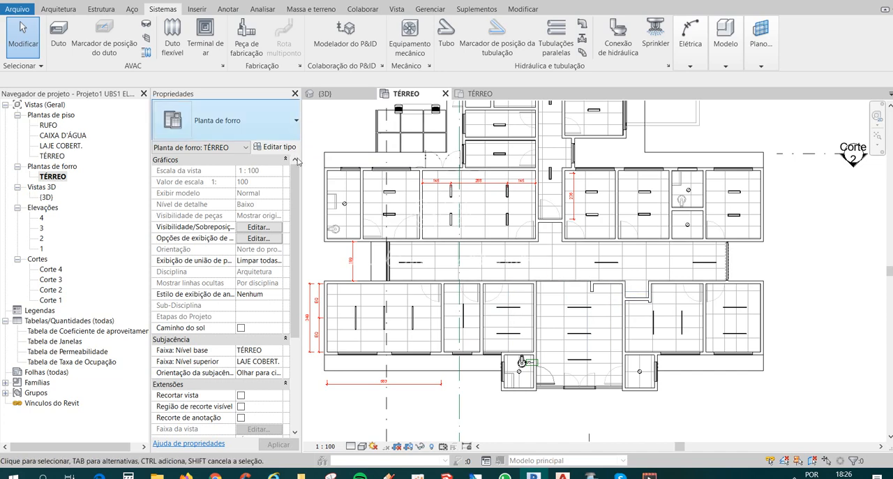
pyautogui.moveTo(363, 197); pyautogui.dragTo(361, 210, button='middle')
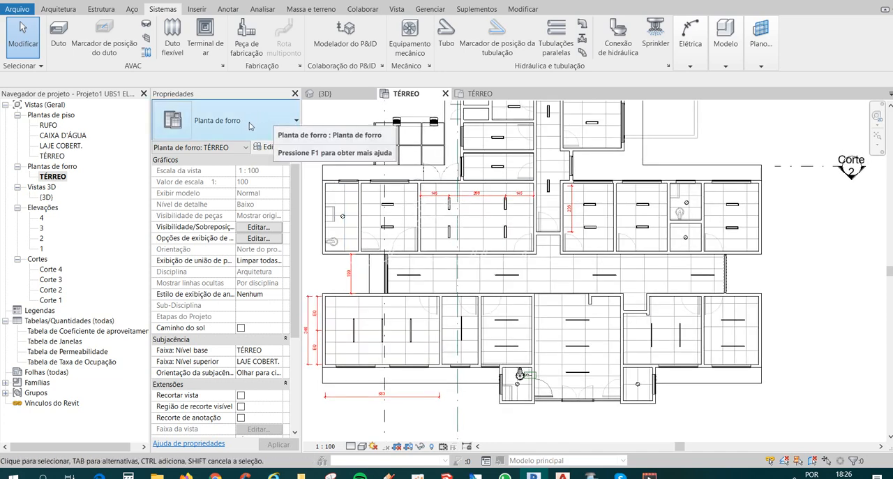
pyautogui.click(59, 9)
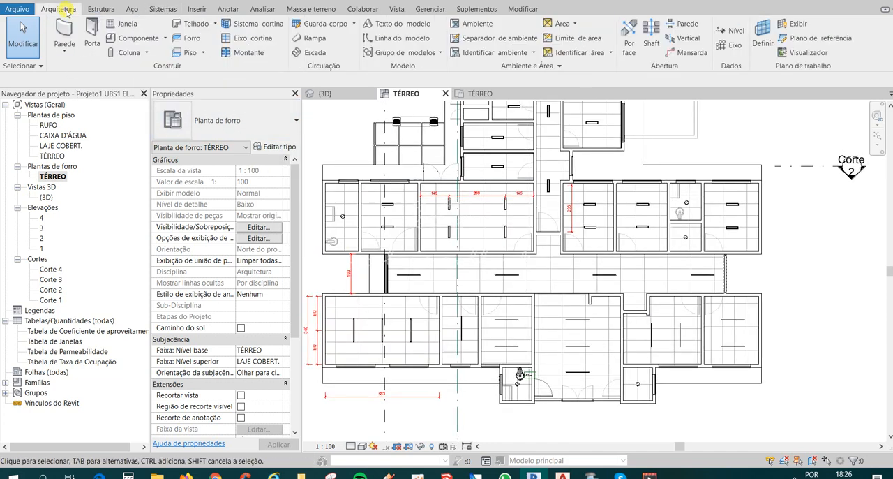
pyautogui.moveTo(419, 169); pyautogui.dragTo(451, 181, button='middle')
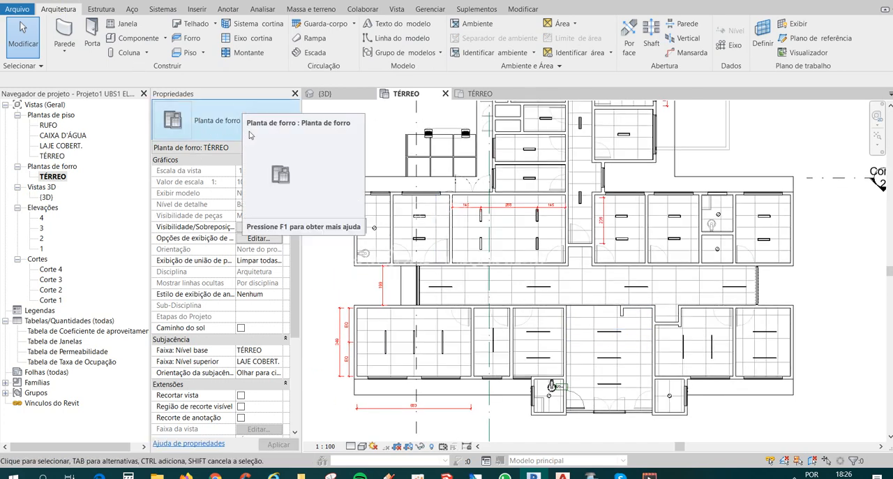
# Start loading a family and browse to the Elétrica folder of the Brazil library.
pyautogui.press('c')
pyautogui.press('f')
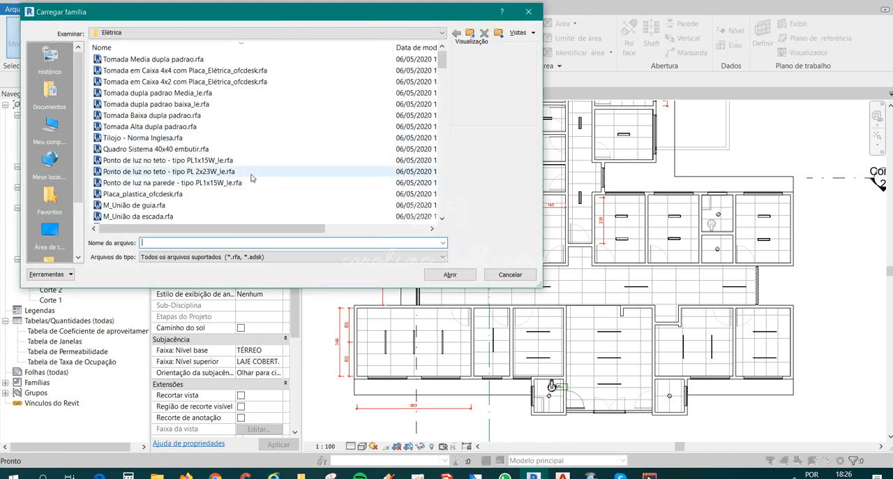
pyautogui.click(156, 33)
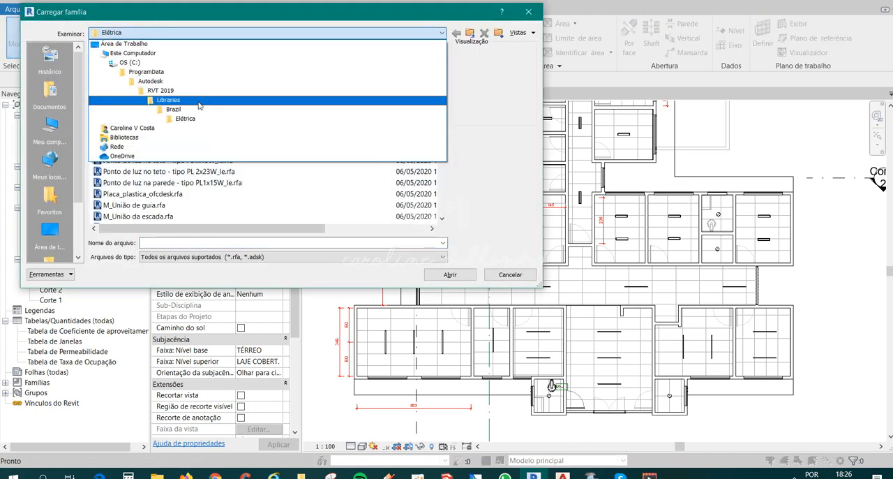
pyautogui.click(199, 109)
pyautogui.scroll(-3, 126, 177)
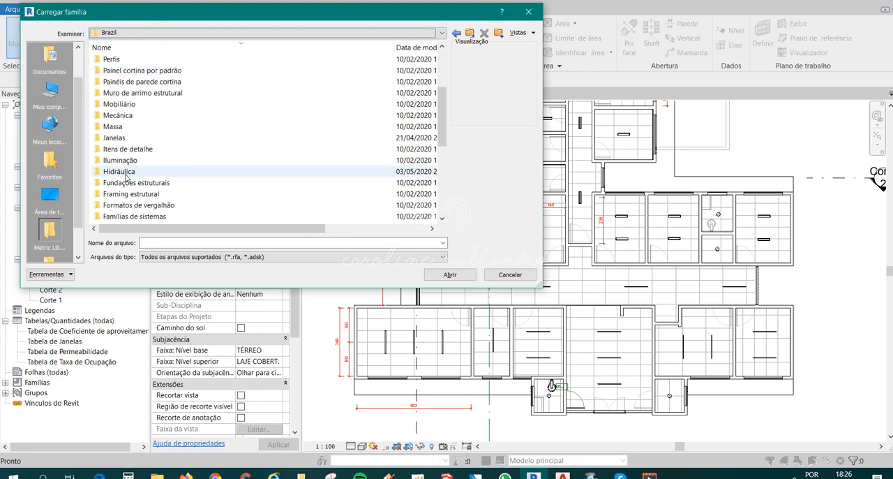
pyautogui.scroll(2, 129, 148)
pyautogui.scroll(-1, 131, 143)
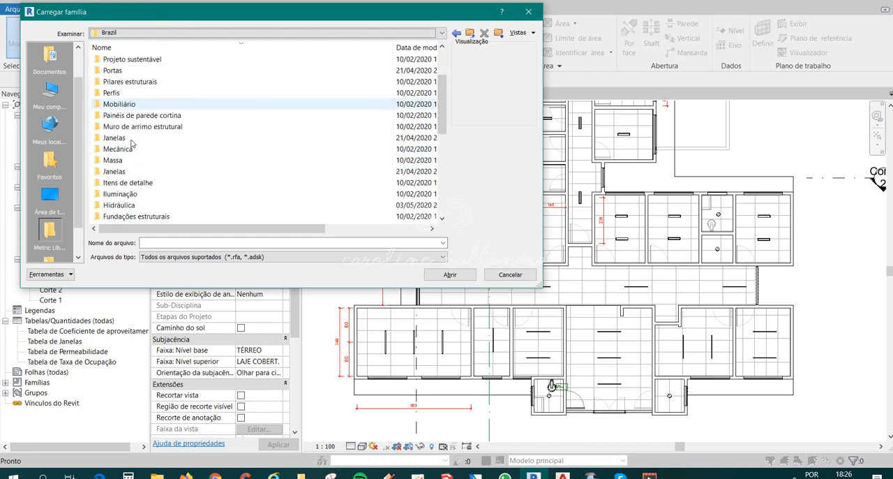
pyautogui.scroll(-3, 133, 147)
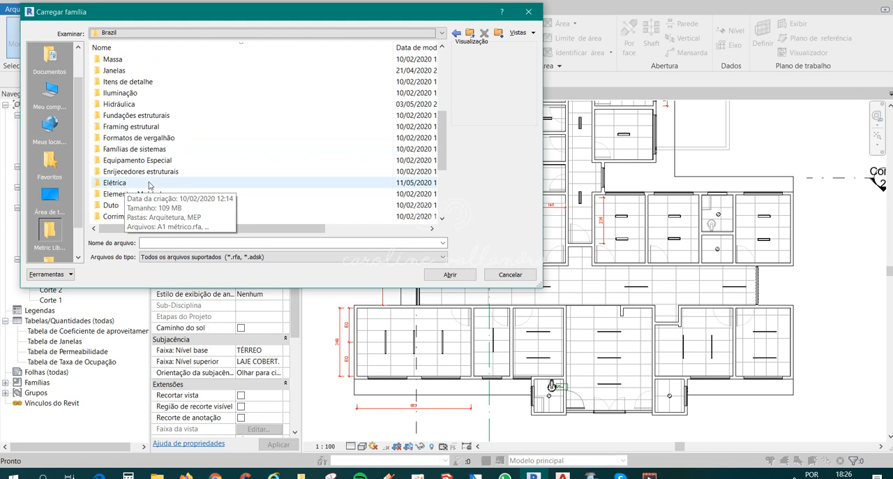
pyautogui.doubleClick(148, 183)
# Load the M_Painel de distribuição da iluminação e eletrodoméstico families 480V MLO.0001, 208V MLO.0001 and 208V MCB.0001.
pyautogui.scroll(-7, 153, 171)
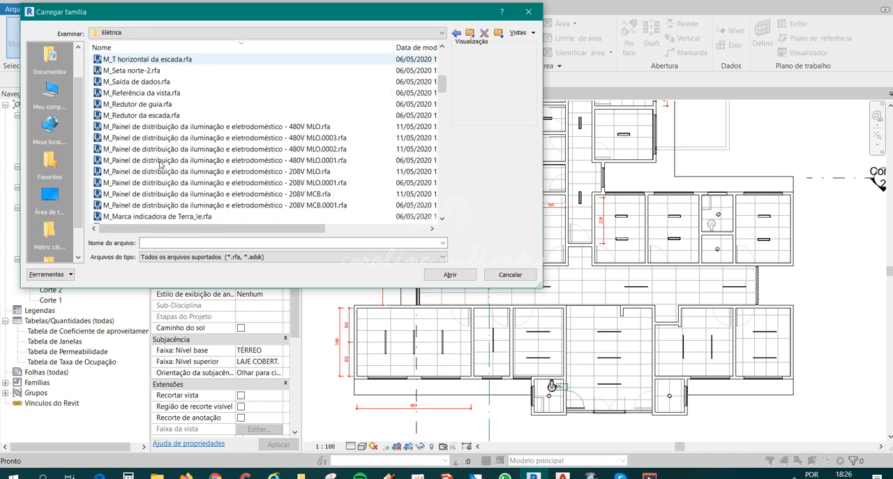
pyautogui.scroll(-2, 161, 165)
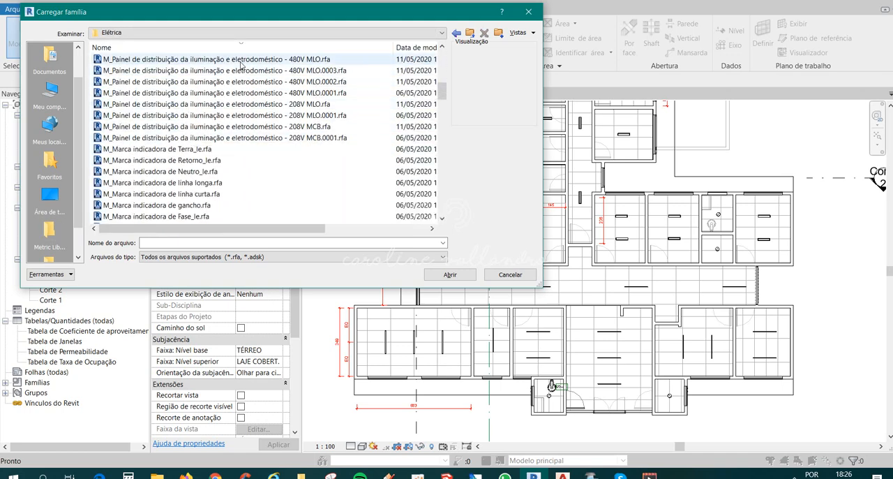
pyautogui.click(240, 61)
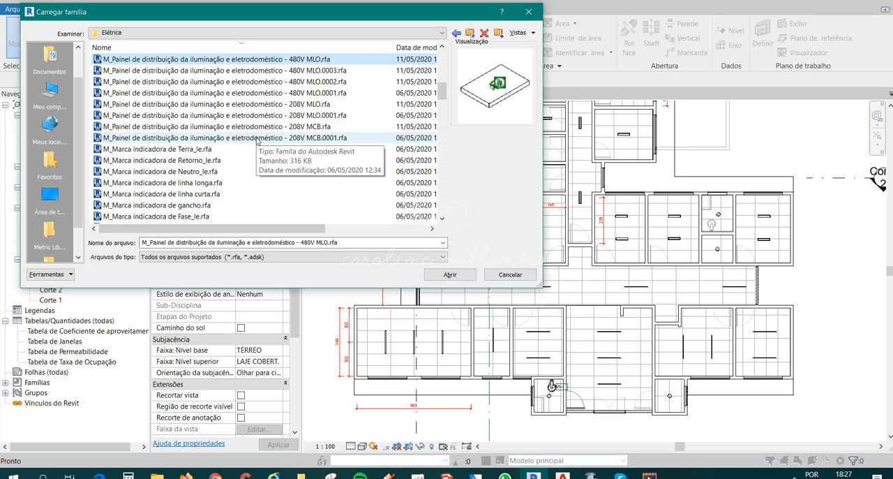
pyautogui.click(269, 93)
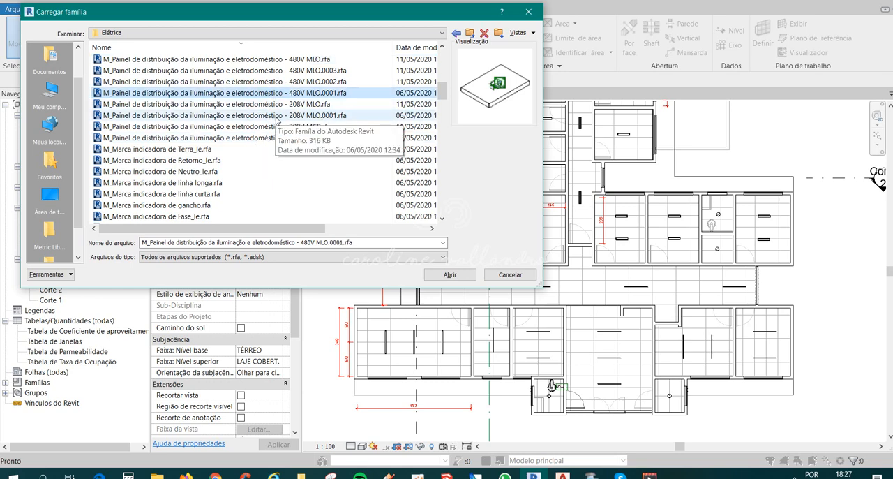
pyautogui.click(272, 115)
pyautogui.click(278, 141)
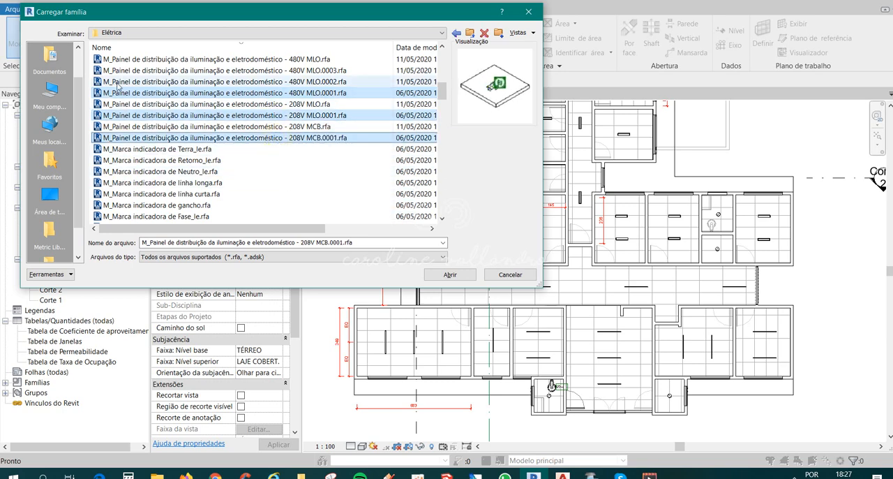
pyautogui.click(448, 273)
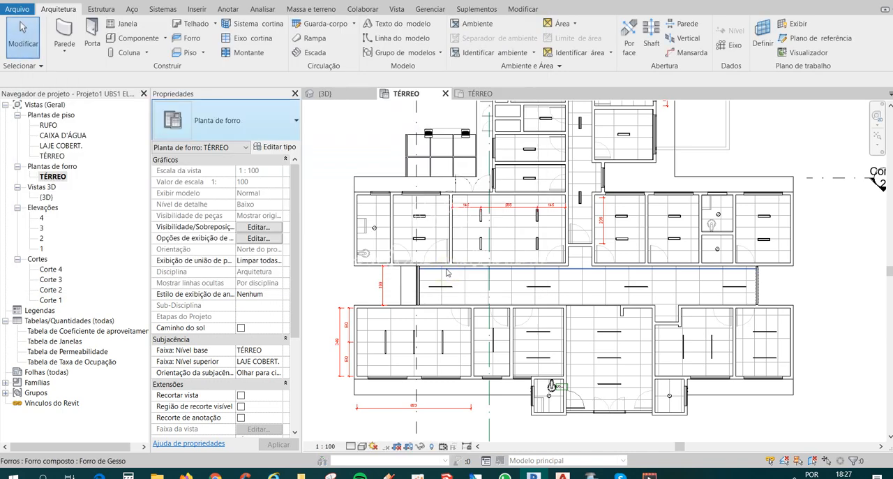
# Start placing a component and choose the 600 A type of the 480V MLO.0001 distribution panel.
pyautogui.click(134, 37)
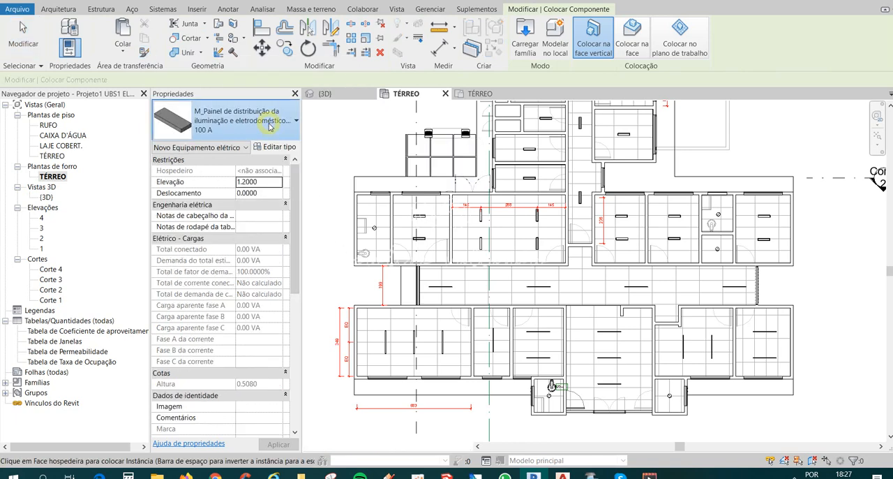
pyautogui.click(269, 125)
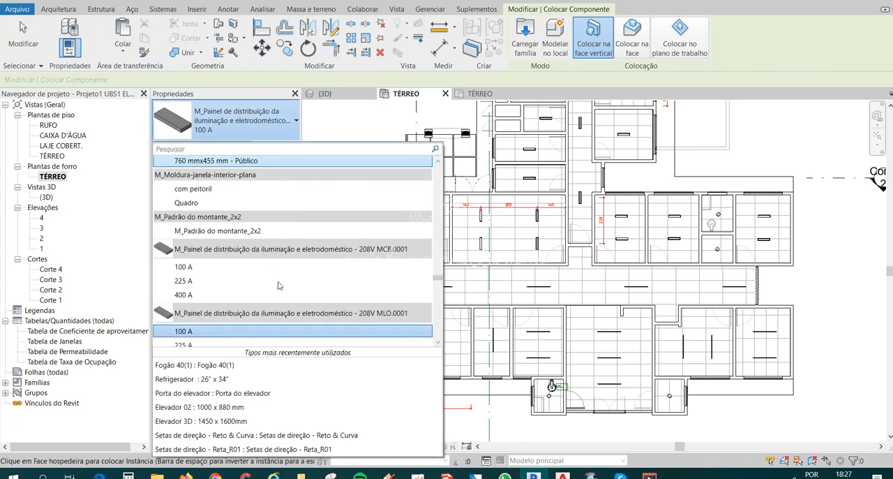
pyautogui.scroll(-3, 282, 290)
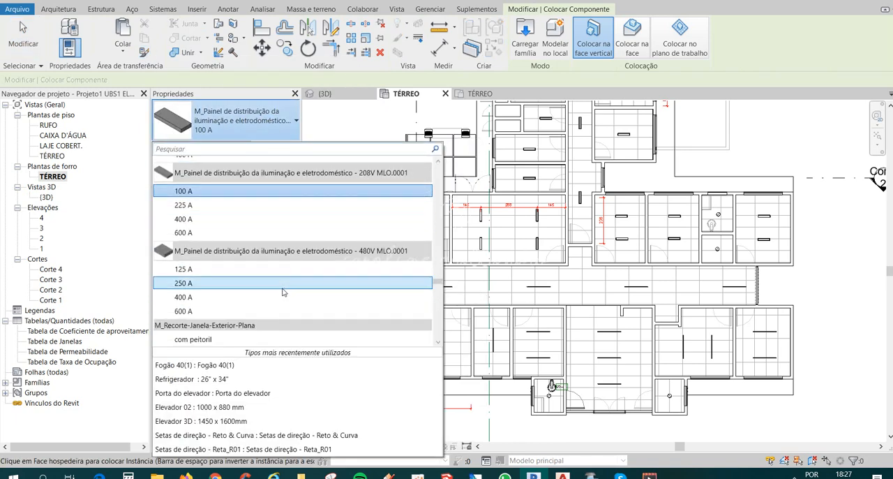
pyautogui.scroll(-1, 192, 253)
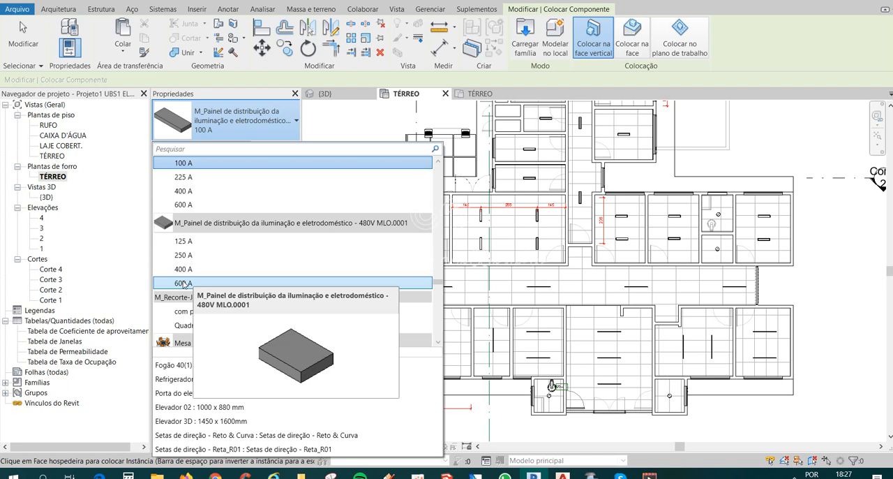
pyautogui.click(184, 282)
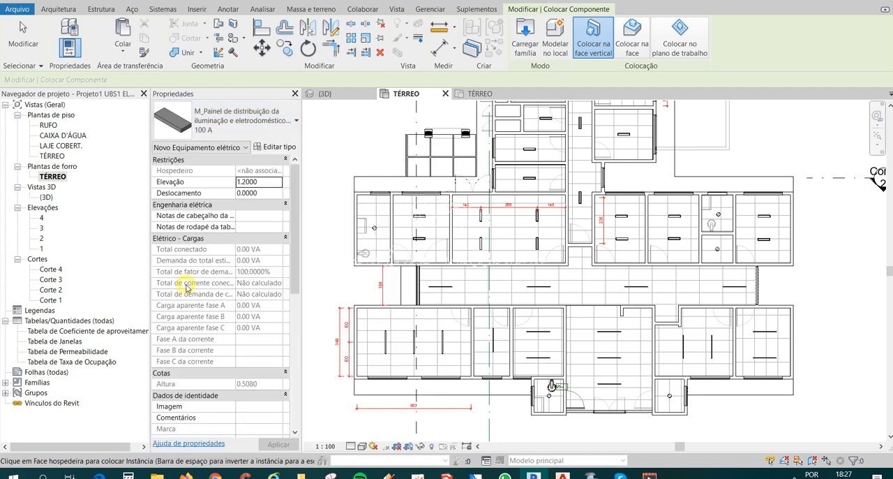
# Place the distribution panel on the back wall of the corridor niche beside the reception room and end the placement.
pyautogui.scroll(4, 631, 313)
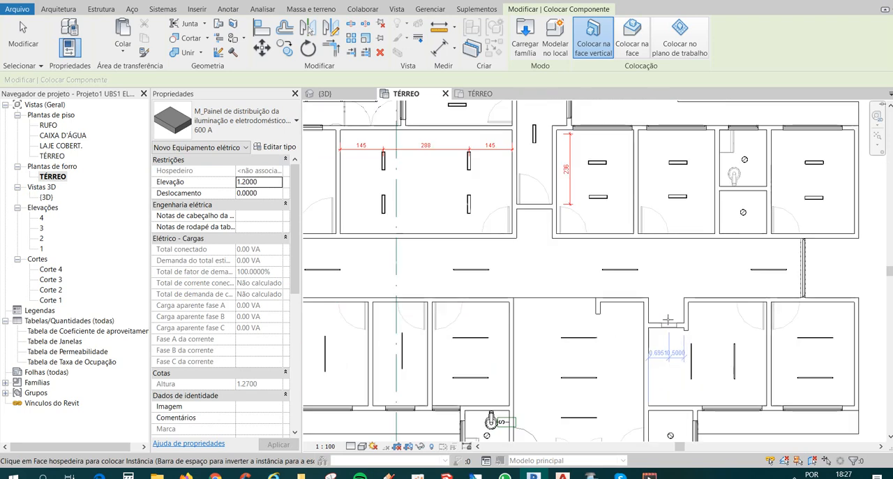
pyautogui.moveTo(662, 298); pyautogui.dragTo(661, 280, button='middle')
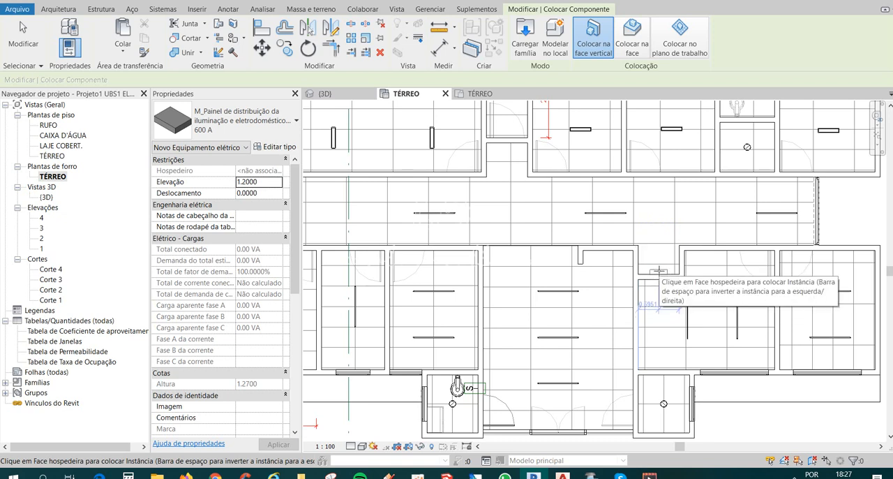
pyautogui.click(658, 271)
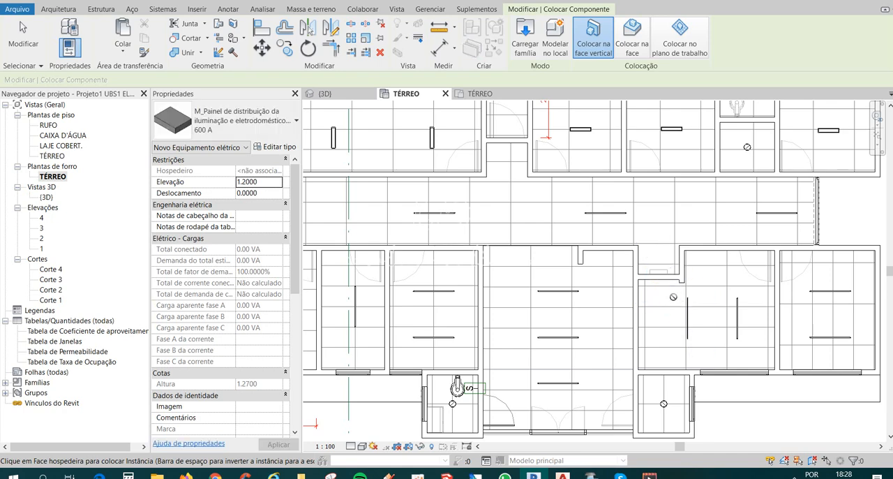
pyautogui.scroll(2, 658, 273)
pyautogui.press('Escape')
pyautogui.press('Escape')
pyautogui.scroll(3, 665, 266)
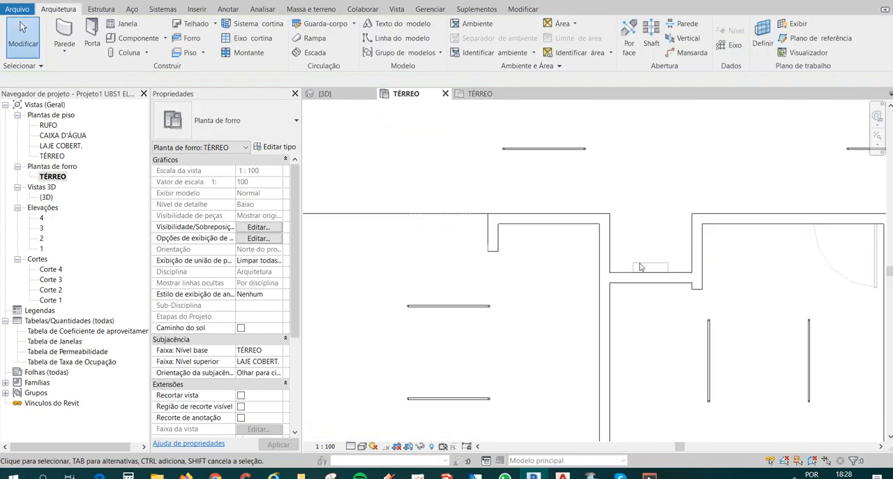
pyautogui.scroll(-4, 640, 266)
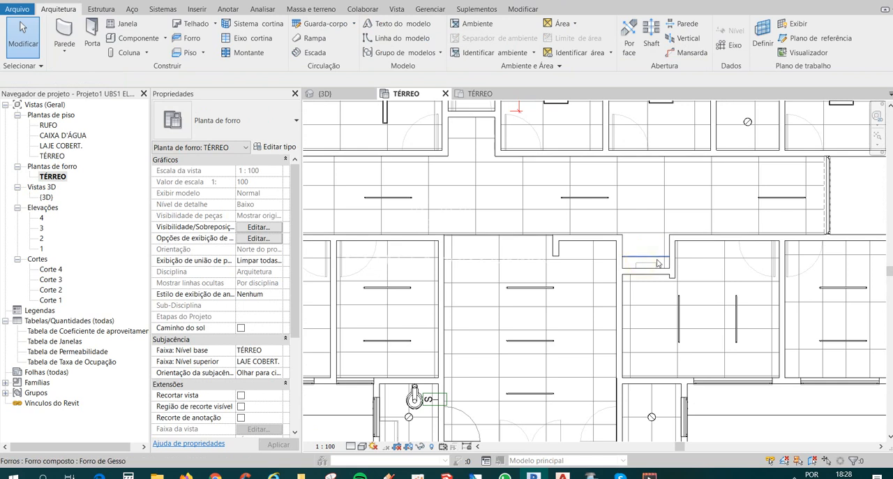
pyautogui.scroll(-1, 653, 263)
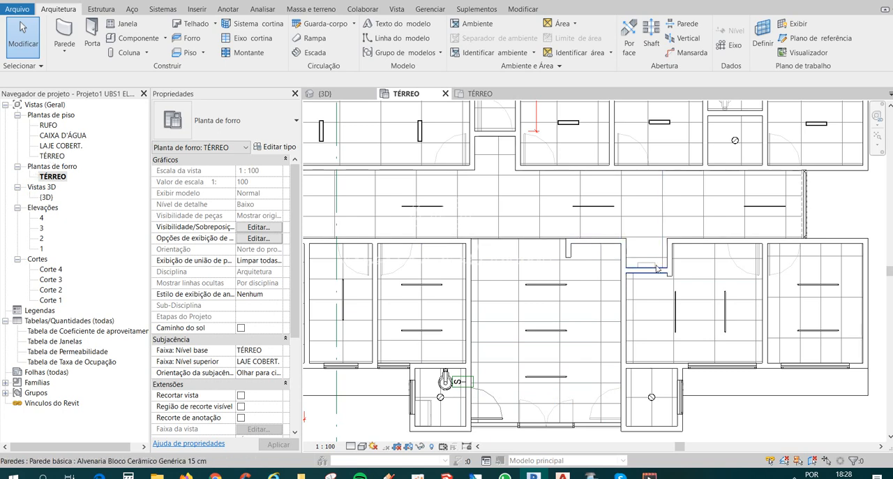
# Open the TÉRREO floor plan and temporarily hide the imported electrical layout DWG to check the panel in its niche.
pyautogui.doubleClick(53, 156)
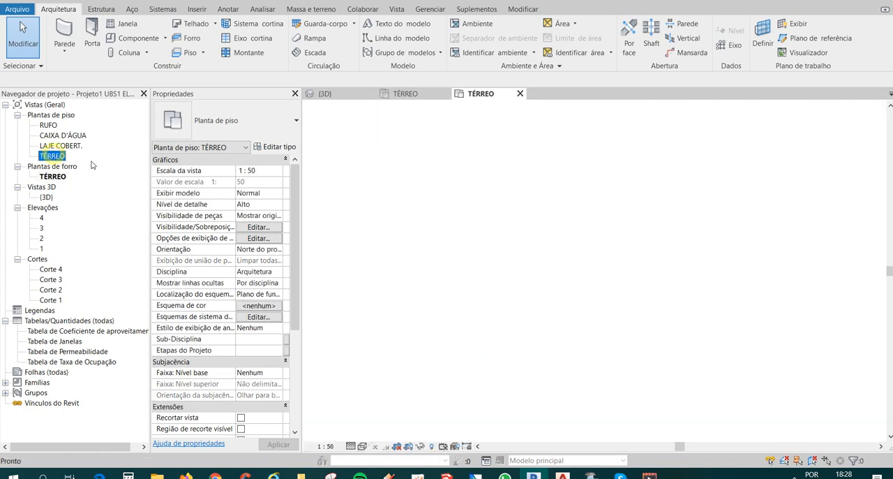
pyautogui.scroll(-4, 583, 266)
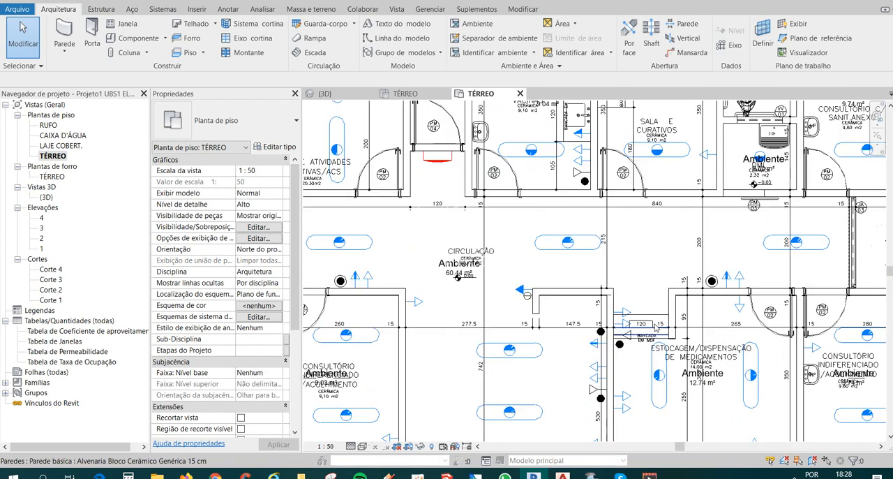
pyautogui.click(581, 261)
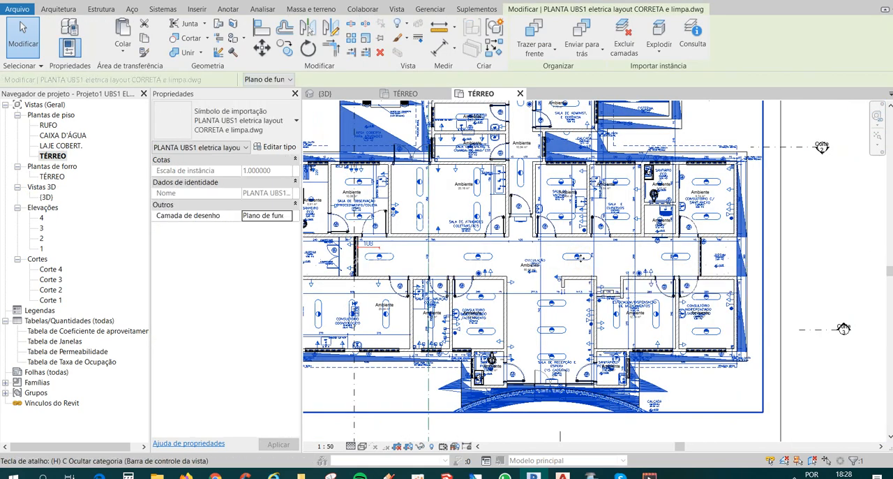
pyautogui.press('h')
pyautogui.press('h')
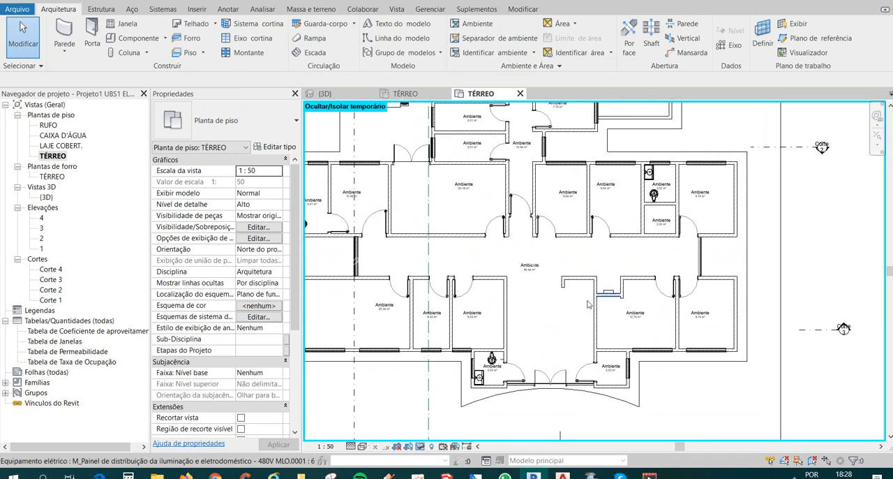
pyautogui.moveTo(520, 249); pyautogui.dragTo(587, 244, button='middle')
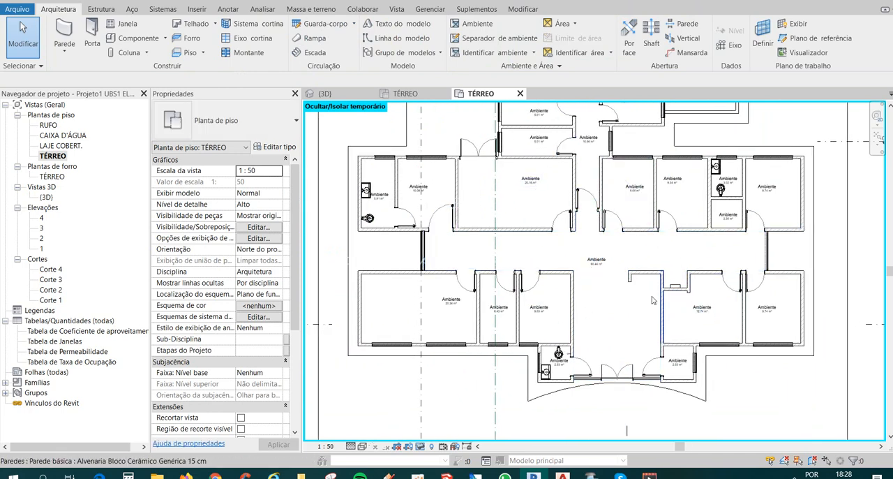
pyautogui.moveTo(680, 312); pyautogui.dragTo(579, 288, button='middle')
pyautogui.scroll(2, 649, 307)
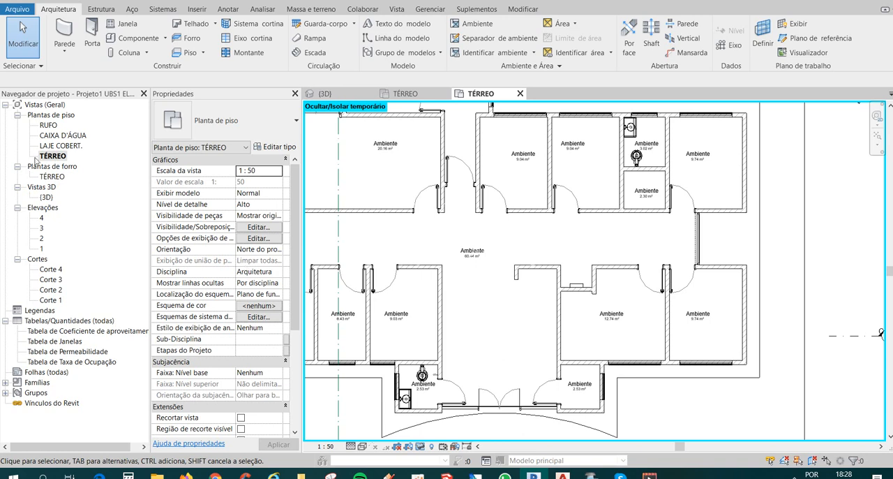
# Return to the TÉRREO ceiling plan and assign it the Forro elétrico view template.
pyautogui.click(46, 177)
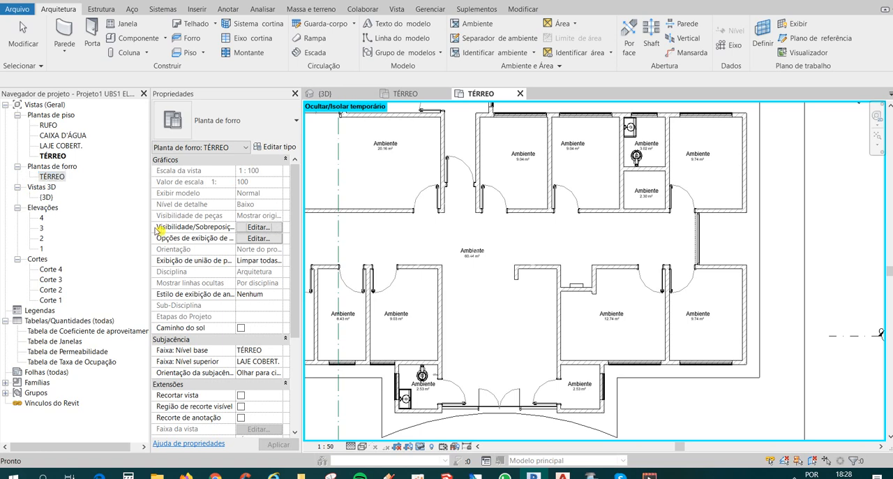
pyautogui.doubleClick(53, 176)
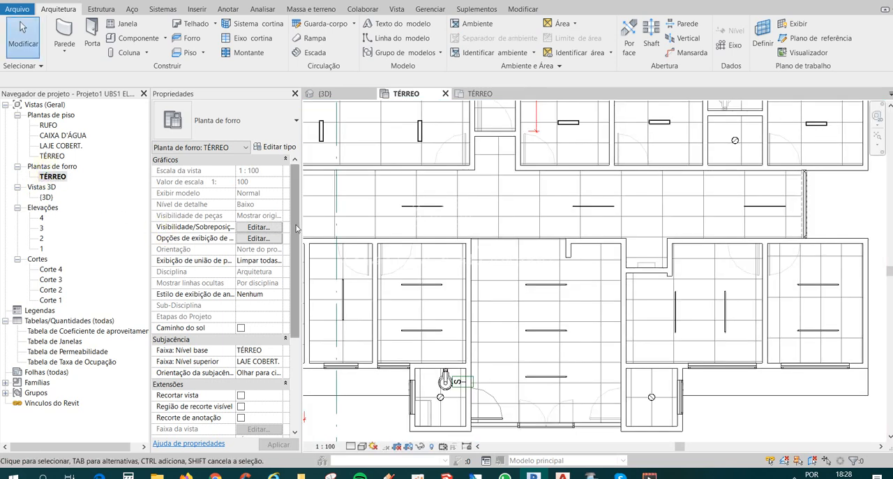
pyautogui.click(296, 226)
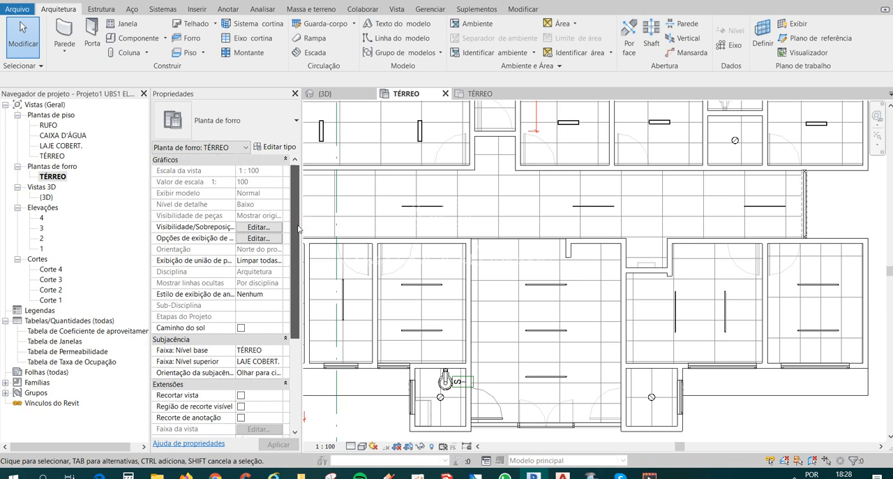
pyautogui.scroll(-3, 299, 228)
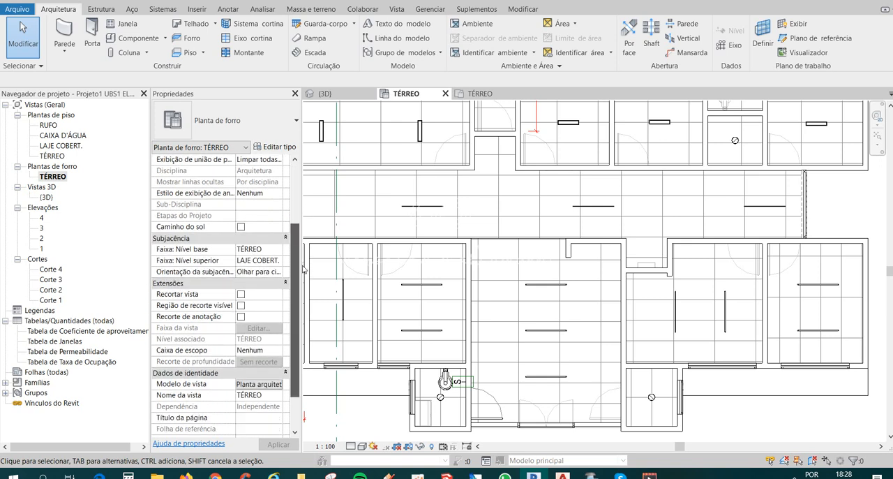
pyautogui.moveTo(303, 272); pyautogui.dragTo(301, 294)
pyautogui.scroll(-1, 301, 295)
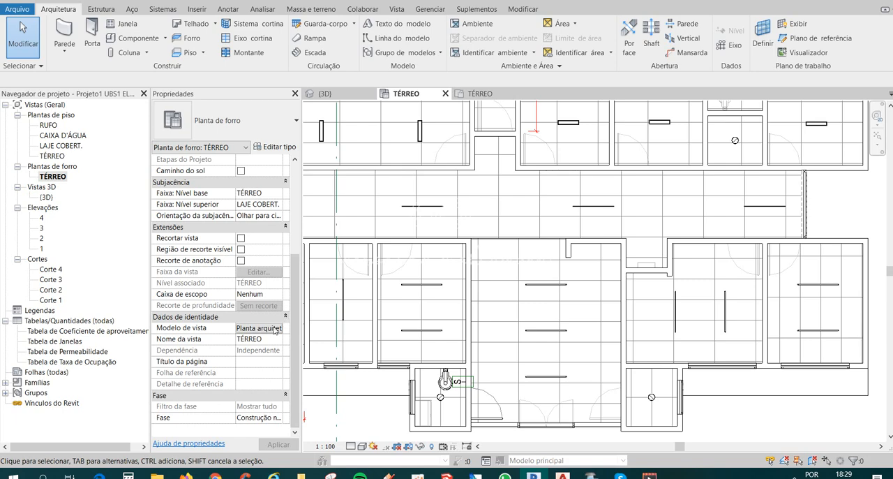
pyautogui.click(272, 328)
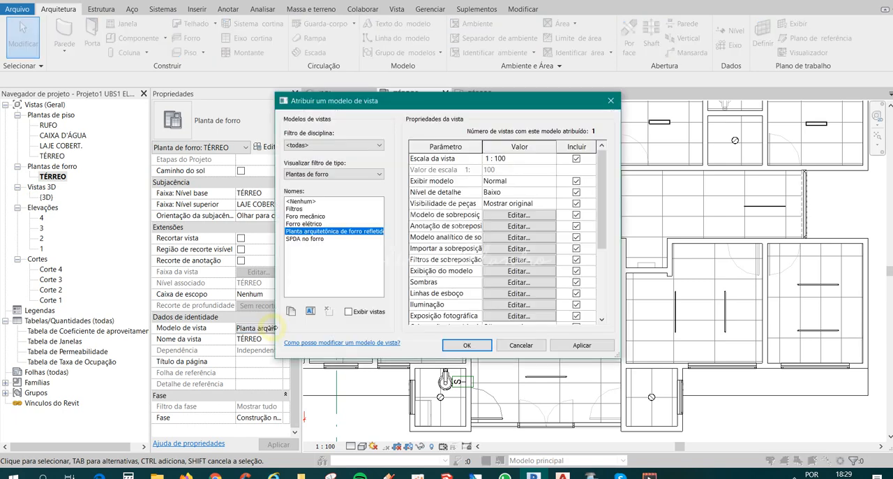
pyautogui.click(302, 223)
pyautogui.click(467, 345)
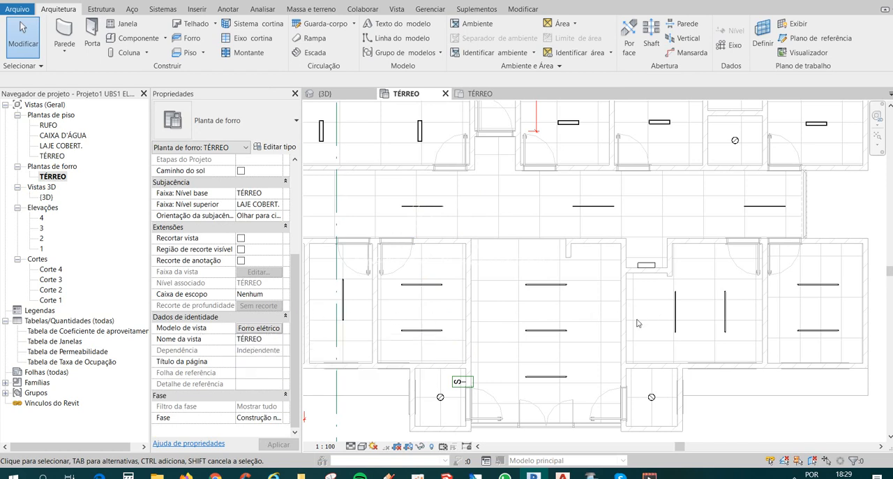
# Select the distribution panel in the corridor niche and check which distribution systems can be assigned to it.
pyautogui.click(647, 263)
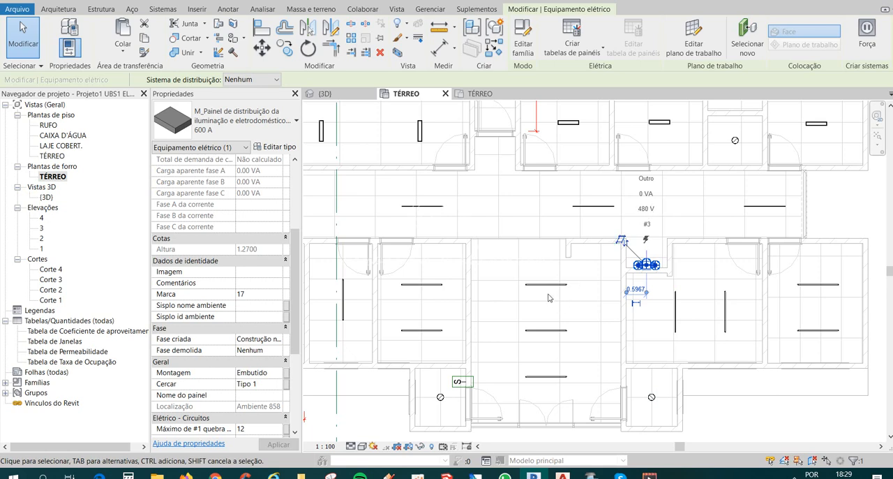
pyautogui.click(241, 78)
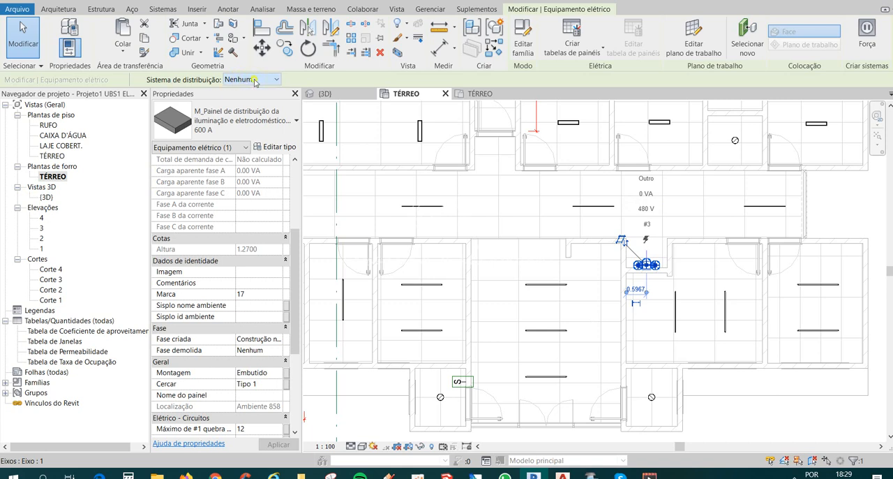
pyautogui.click(254, 81)
pyautogui.click(675, 214)
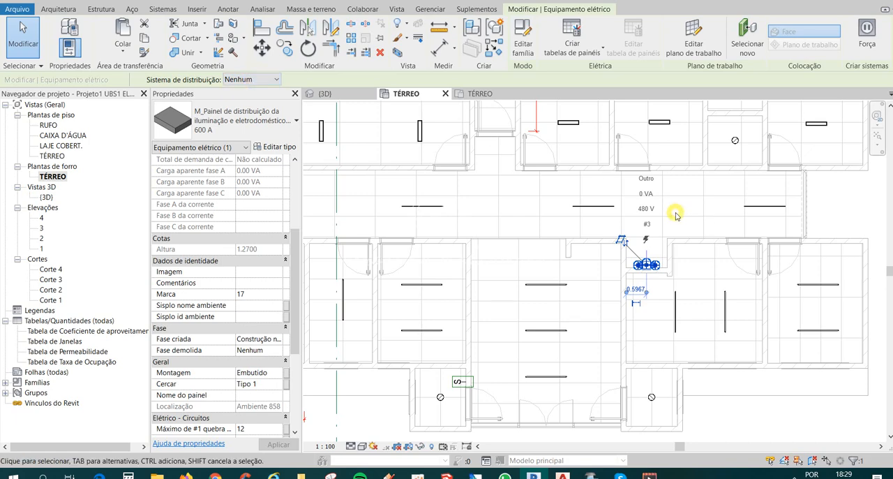
pyautogui.scroll(1, 665, 272)
pyautogui.click(660, 281)
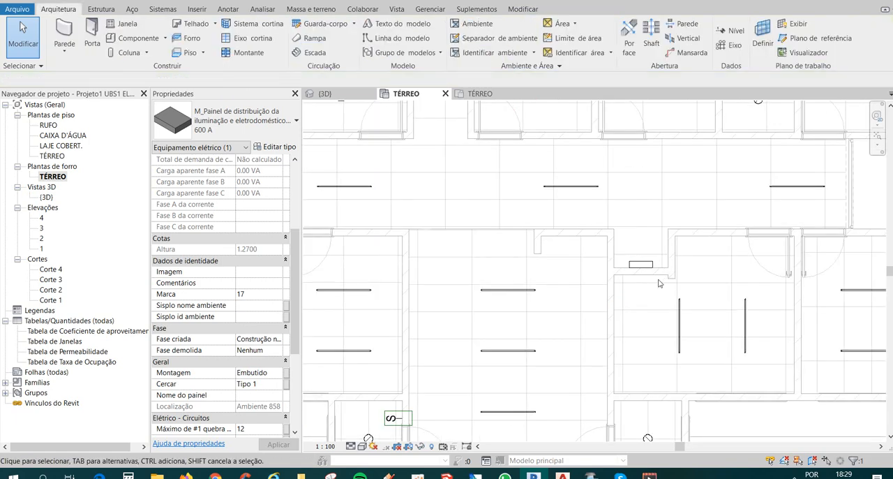
pyautogui.scroll(-2, 660, 282)
pyautogui.click(652, 270)
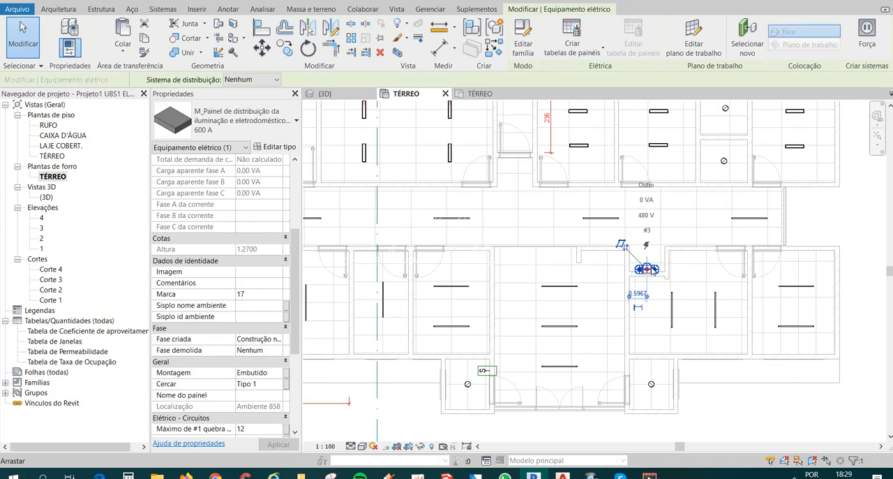
pyautogui.click(647, 285)
pyautogui.scroll(2, 648, 270)
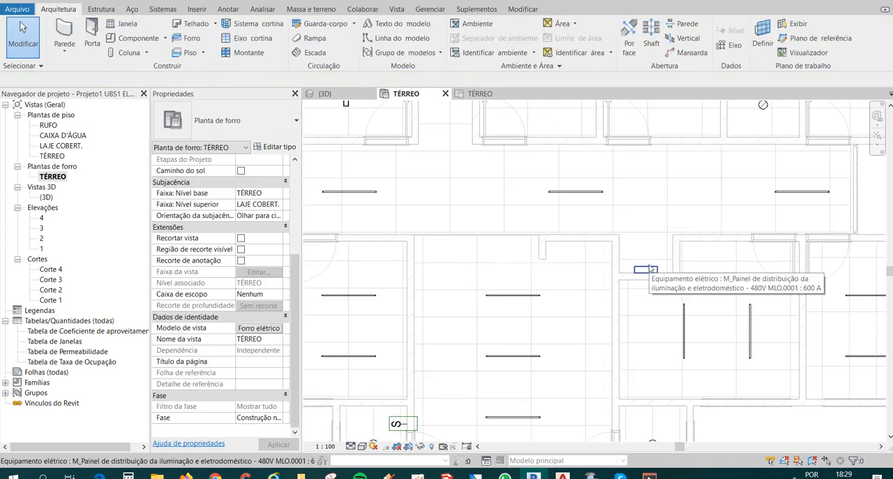
pyautogui.click(649, 267)
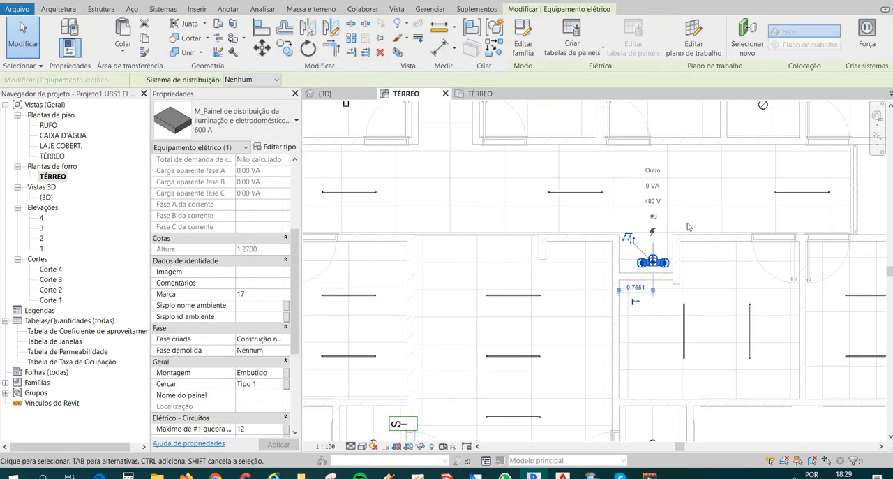
pyautogui.moveTo(663, 264); pyautogui.dragTo(652, 267)
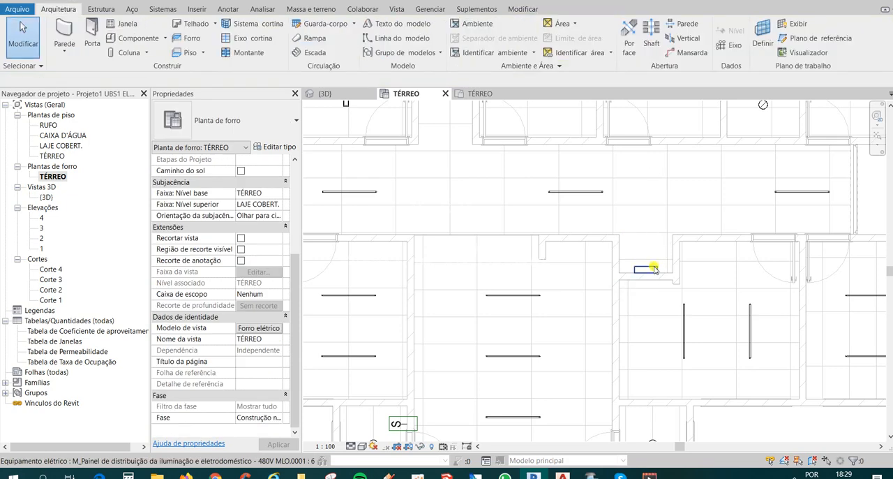
pyautogui.click(655, 269)
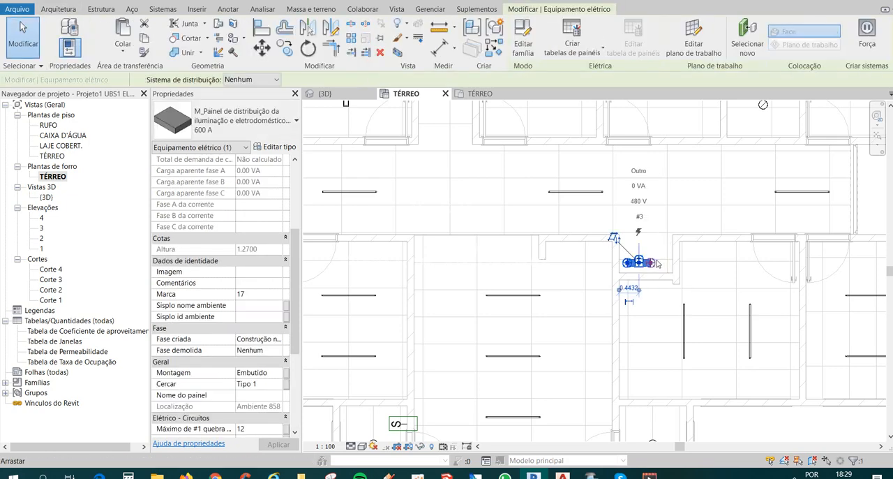
pyautogui.press('Escape')
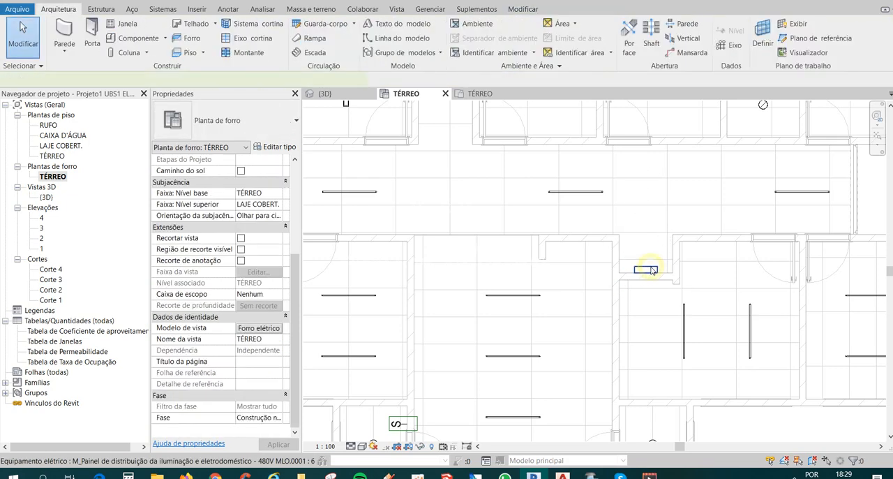
# Recheck the distribution panel's available distribution systems and open its family for editing.
pyautogui.click(651, 269)
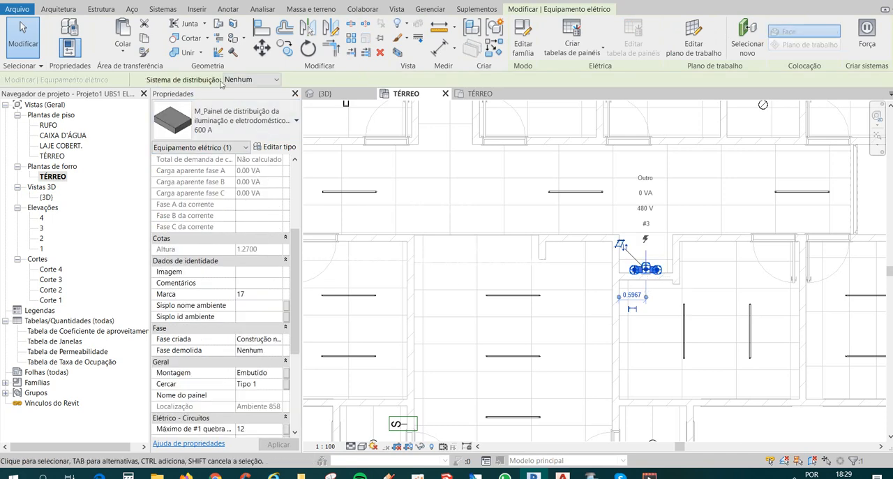
pyautogui.click(254, 81)
pyautogui.click(255, 89)
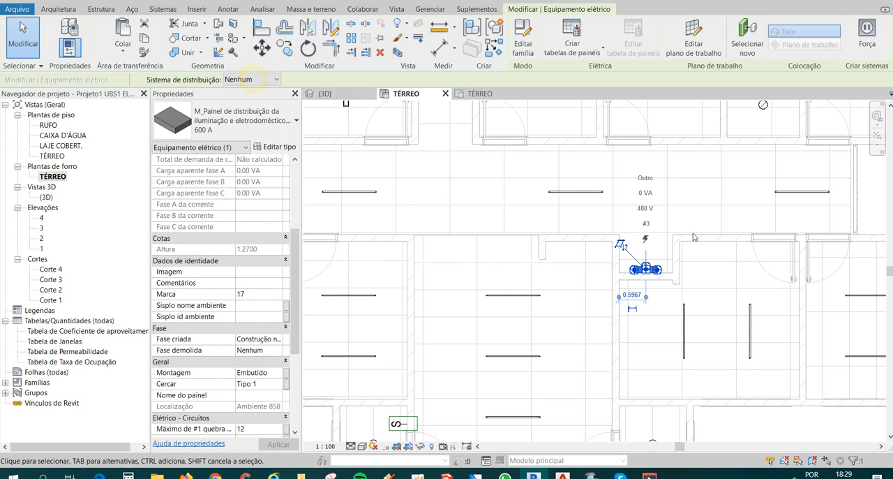
pyautogui.scroll(3, 689, 253)
pyautogui.doubleClick(618, 277)
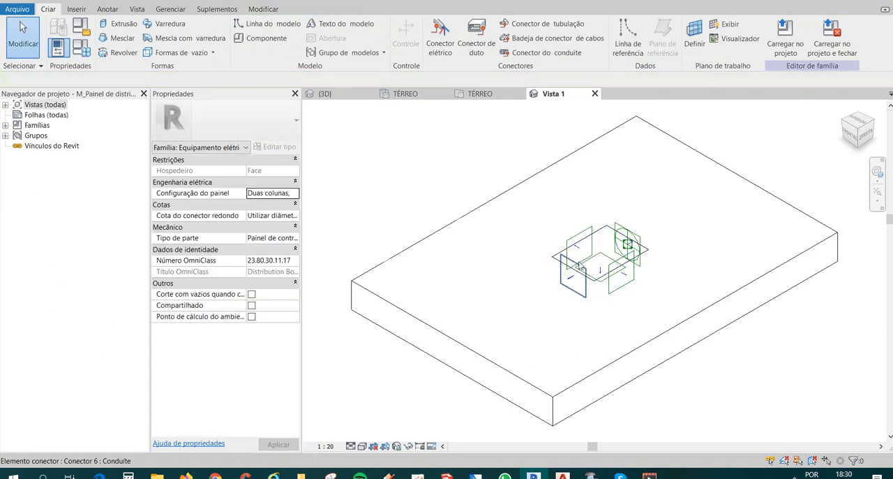
# Select the round electrical connector on the panel family and set its voltage to 127 V.
pyautogui.scroll(4, 619, 272)
pyautogui.scroll(-5, 626, 261)
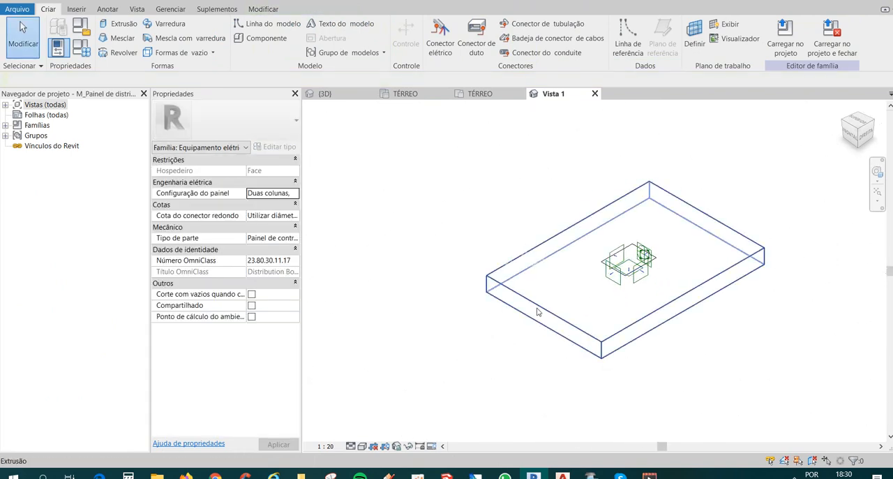
pyautogui.scroll(3, 642, 261)
pyautogui.scroll(5, 643, 260)
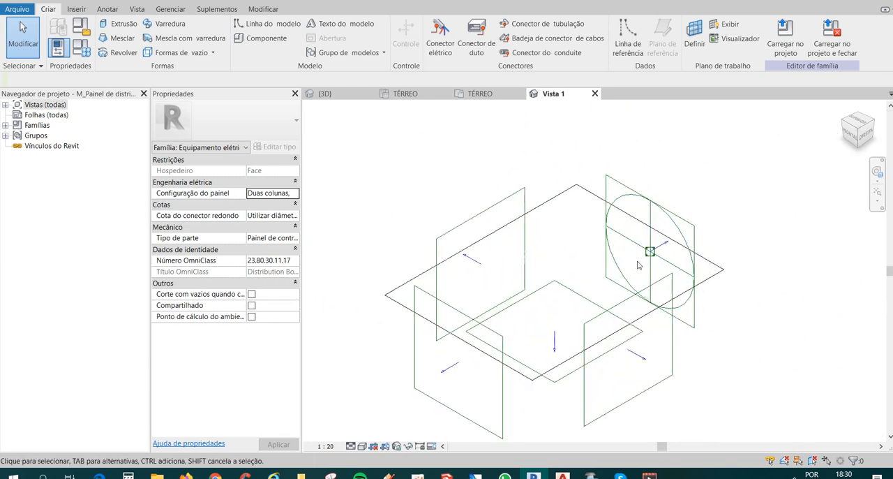
pyautogui.click(691, 217)
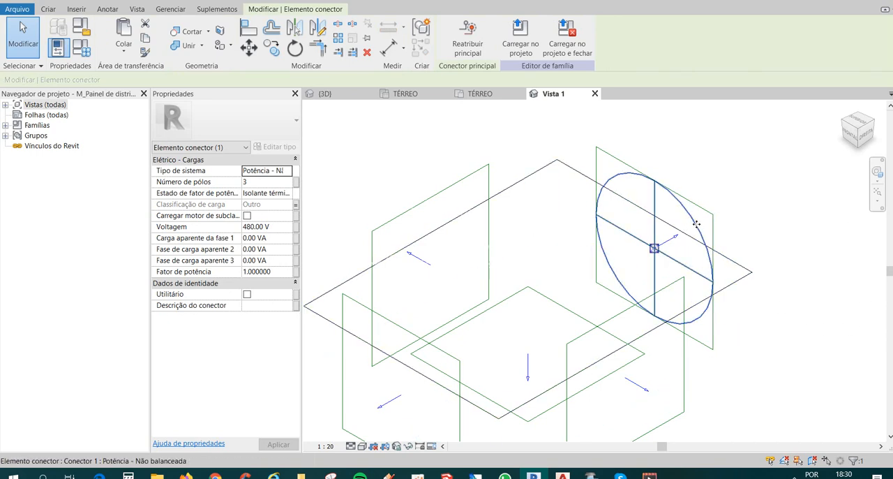
pyautogui.click(243, 230)
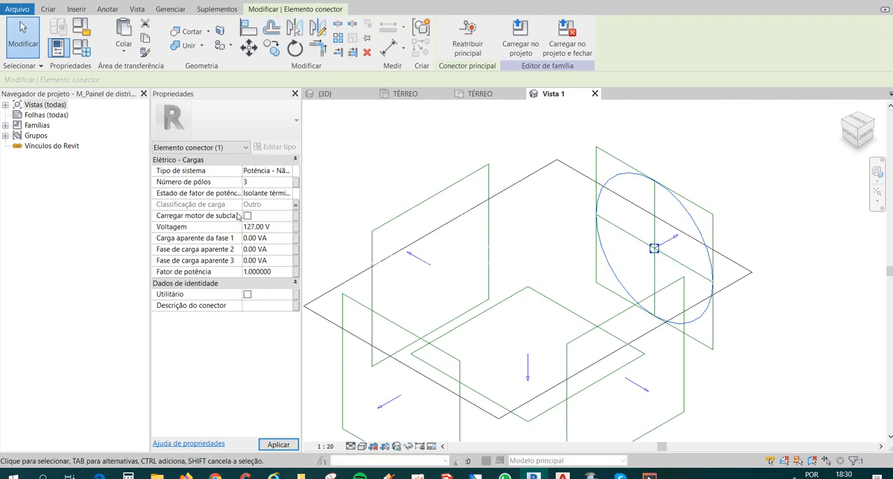
# Set the connector's system type to Potência - Balanceada and its number of poles to 1.
pyautogui.click(288, 171)
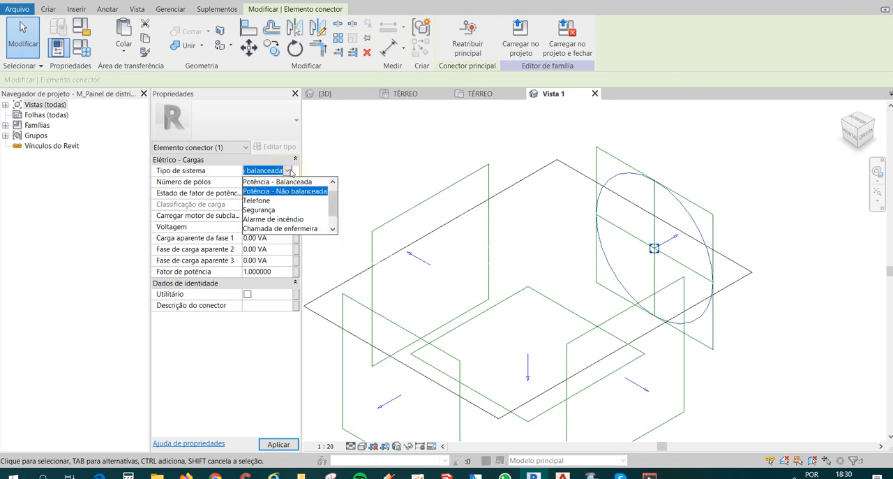
pyautogui.click(282, 183)
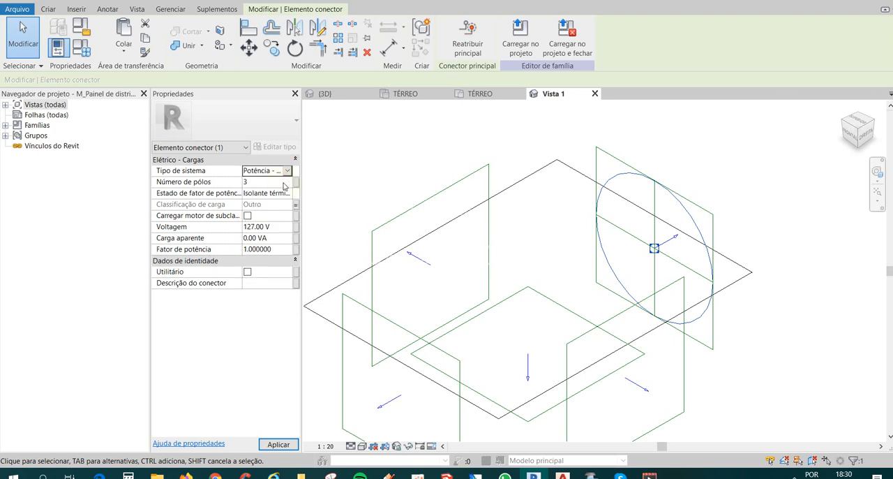
pyautogui.click(266, 182)
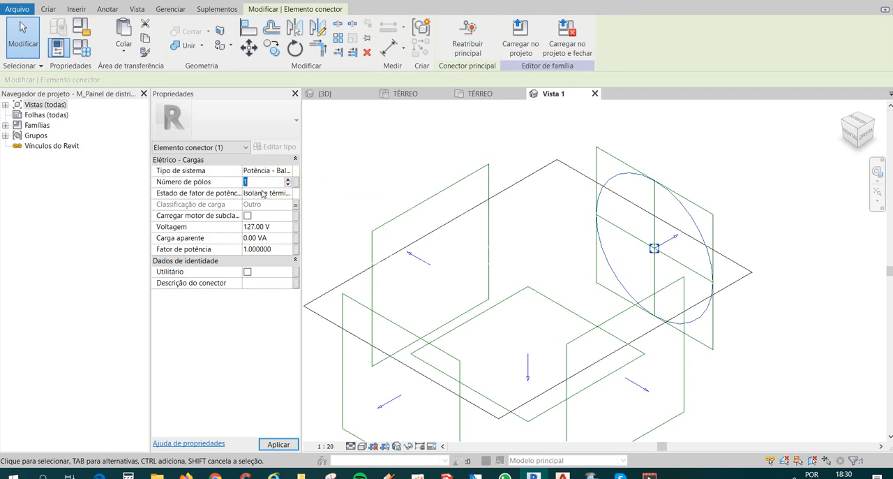
pyautogui.click(288, 194)
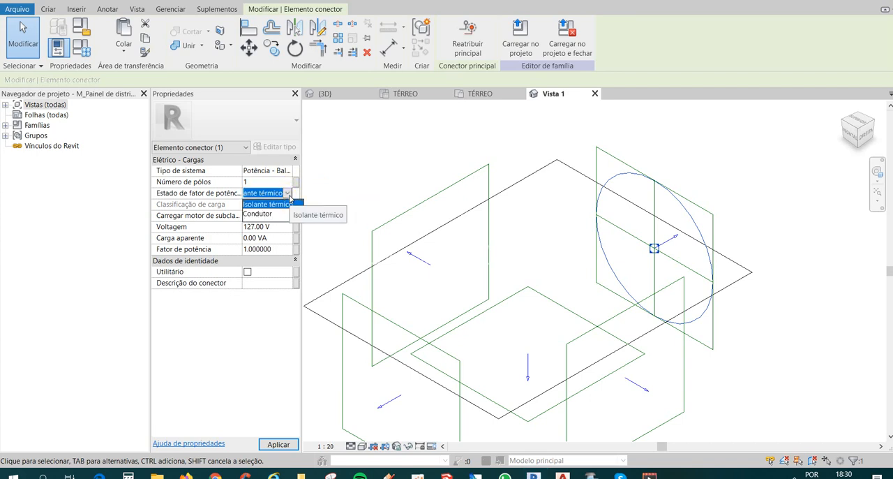
pyautogui.click(290, 199)
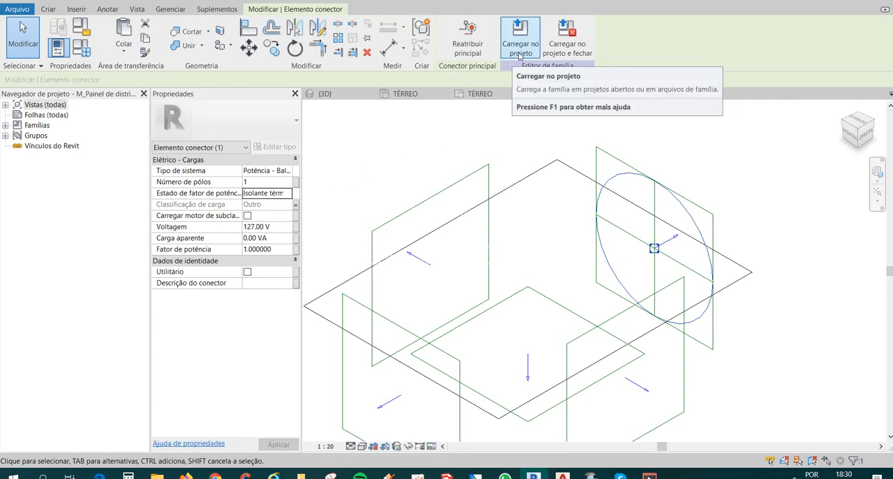
# Load the edited panel family into the project, overwriting the existing version, and select the distribution panel in the niche.
pyautogui.click(518, 50)
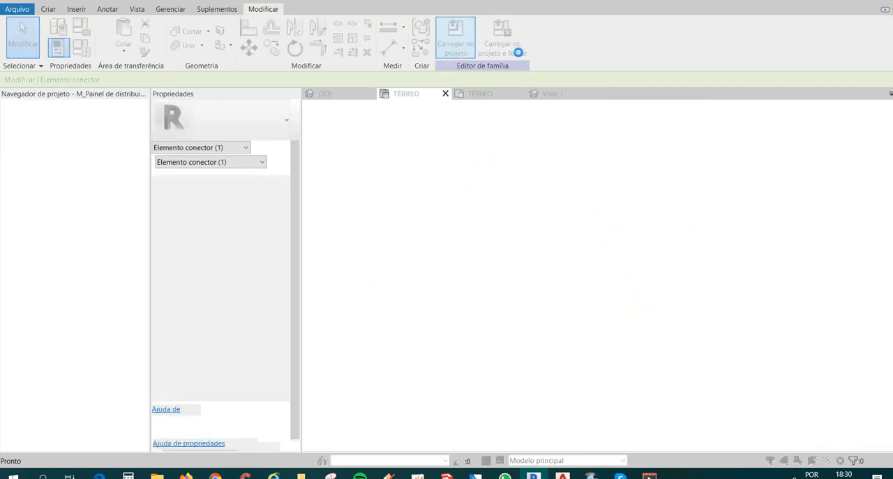
pyautogui.click(442, 209)
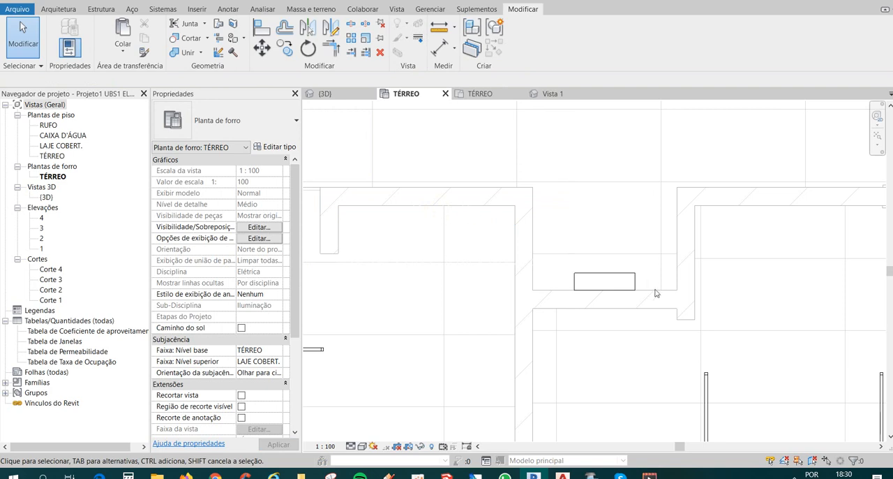
pyautogui.click(635, 282)
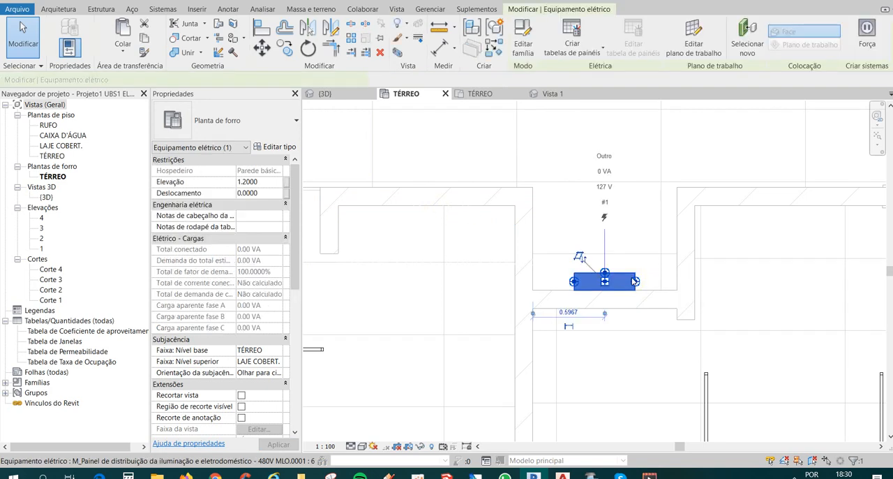
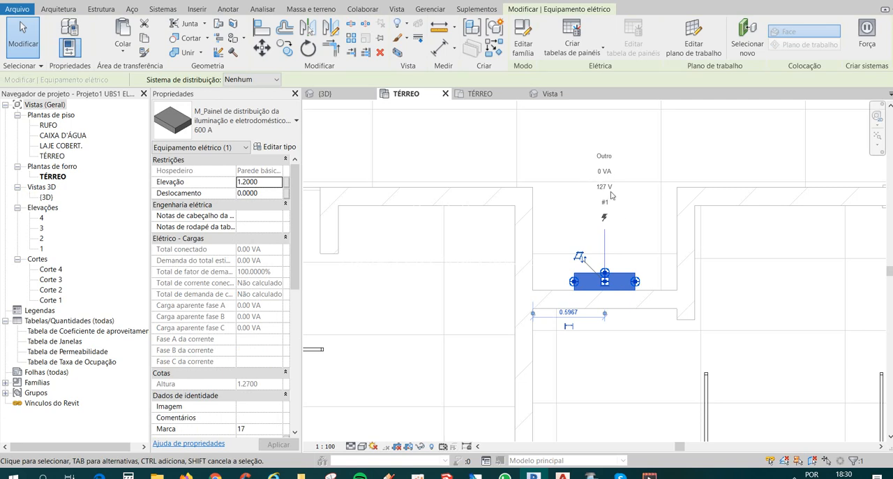
# Assign the monofásico F+N+T distribution system to the distribution panel in the niche.
pyautogui.scroll(-4, 600, 203)
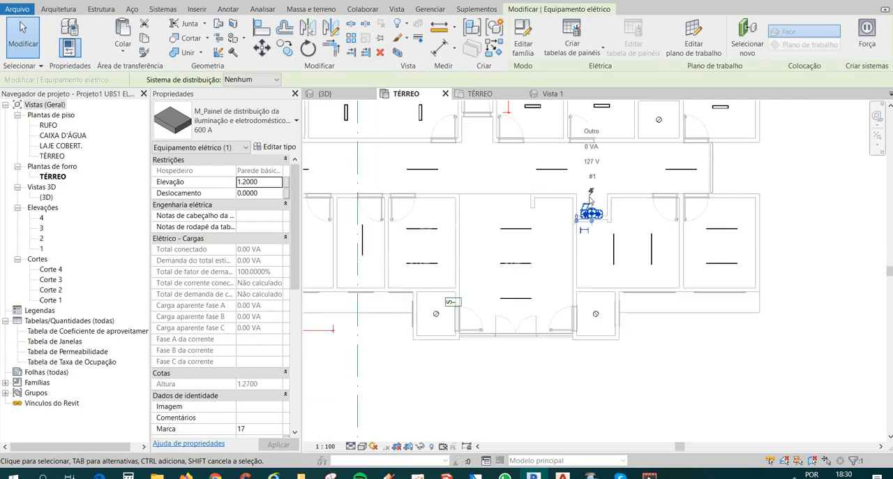
pyautogui.press('Escape')
pyautogui.moveTo(644, 254); pyautogui.dragTo(664, 269, button='middle')
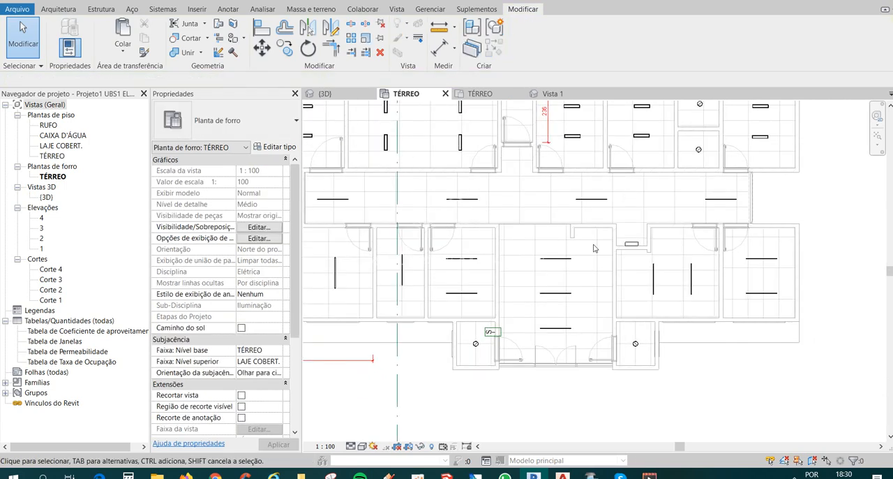
pyautogui.click(631, 243)
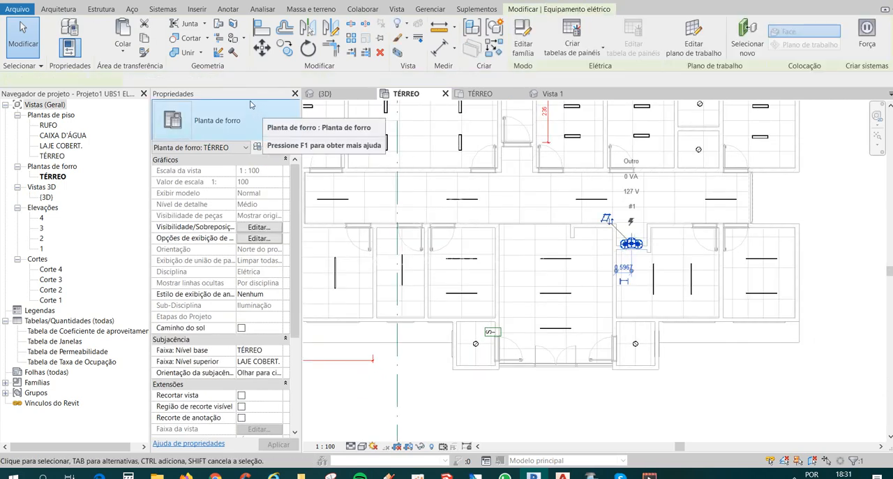
pyautogui.moveTo(602, 251); pyautogui.dragTo(608, 261, button='middle')
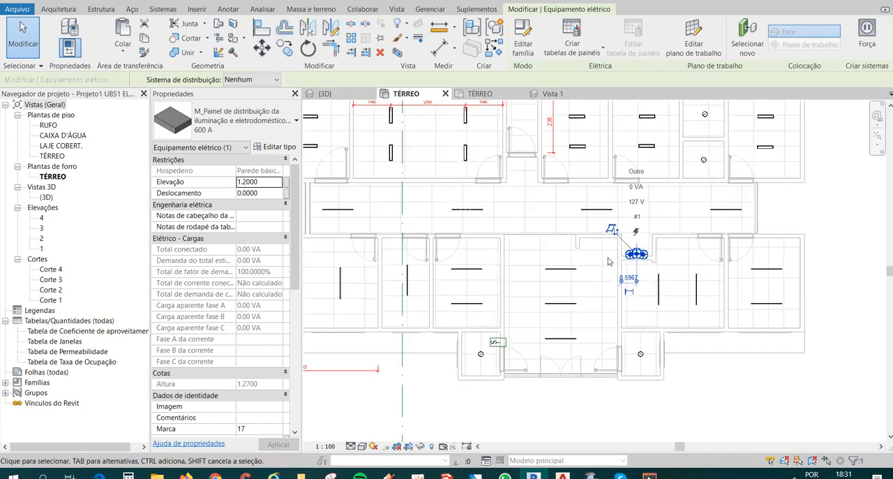
pyautogui.scroll(2, 608, 258)
pyautogui.click(620, 255)
pyautogui.click(657, 248)
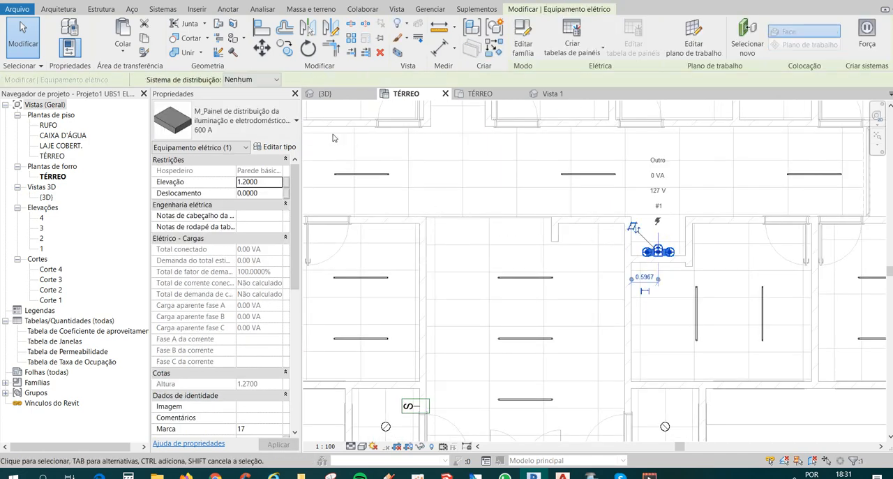
pyautogui.click(258, 80)
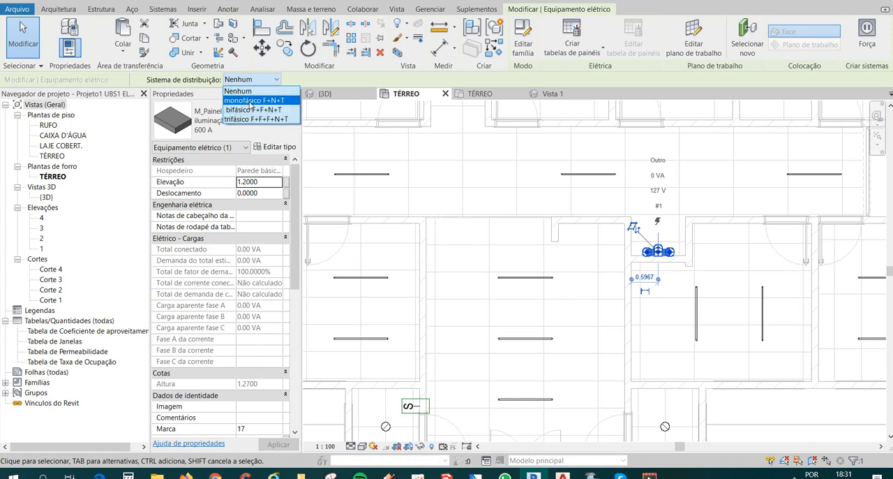
pyautogui.click(254, 101)
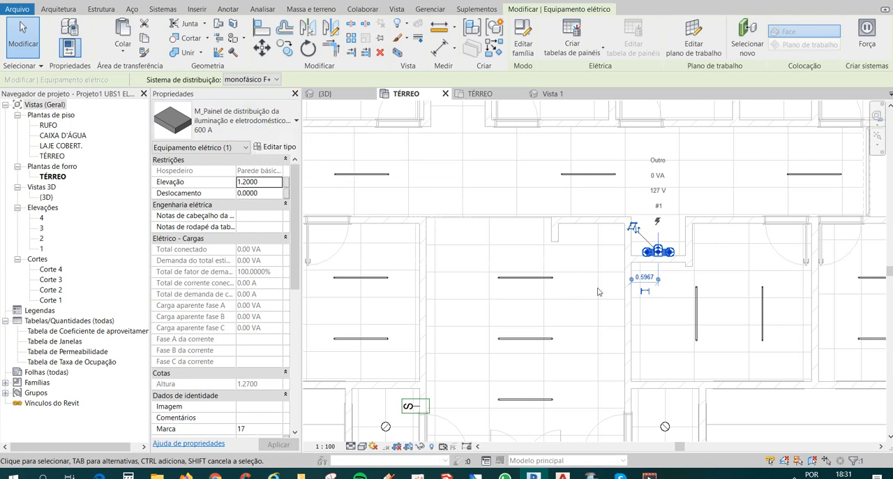
pyautogui.scroll(-2, 583, 312)
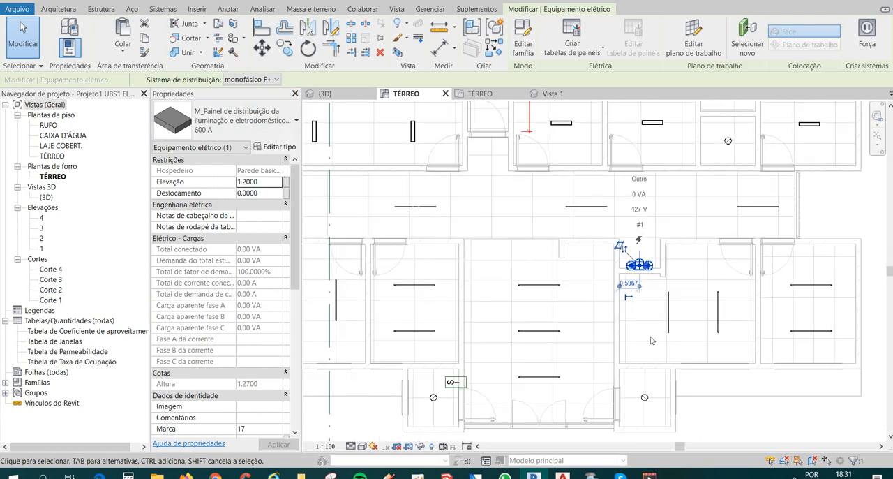
pyautogui.click(651, 338)
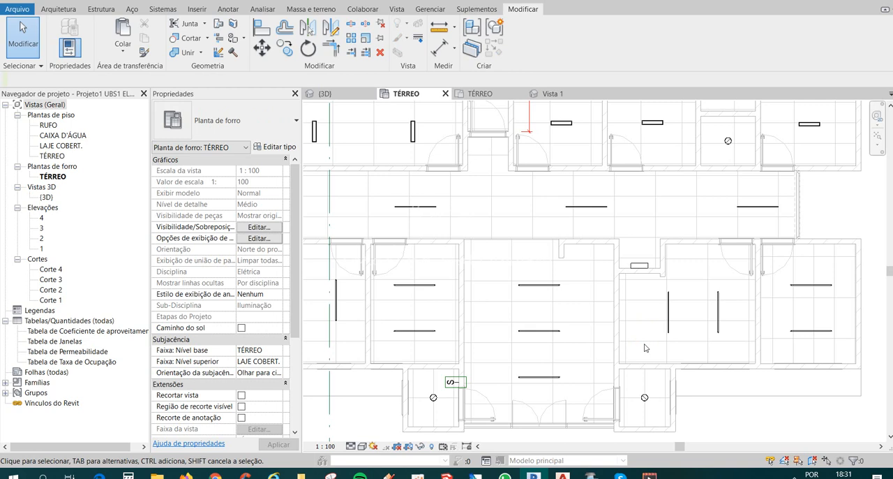
# Select all the elements across the lower row of rooms, including the entrance hall and its two small side rooms.
pyautogui.moveTo(655, 328); pyautogui.dragTo(650, 294, button='middle')
pyautogui.moveTo(489, 238); pyautogui.dragTo(585, 371)
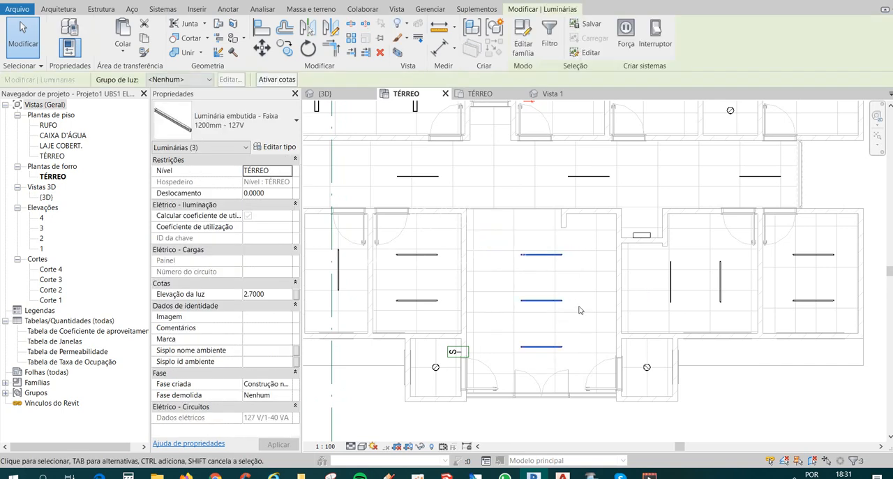
pyautogui.scroll(-2, 580, 294)
pyautogui.moveTo(571, 315); pyautogui.dragTo(602, 314, button='middle')
pyautogui.moveTo(403, 288); pyautogui.dragTo(457, 280, button='middle')
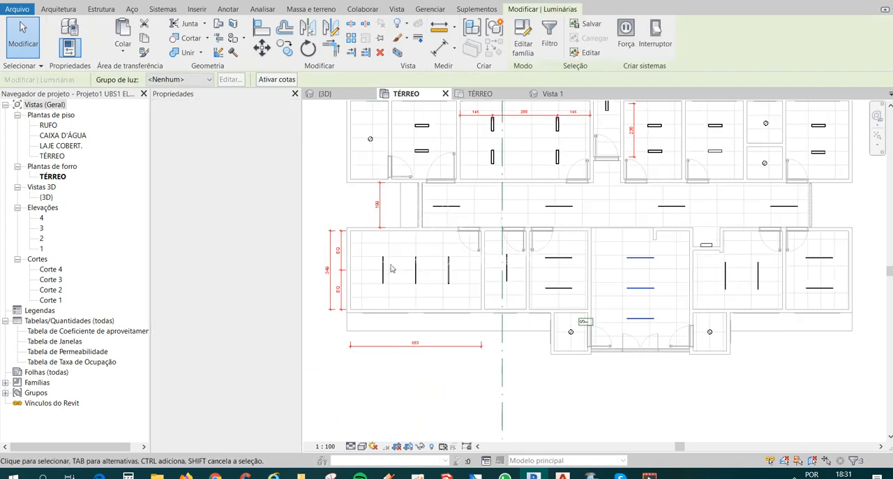
pyautogui.moveTo(370, 248); pyautogui.dragTo(863, 341)
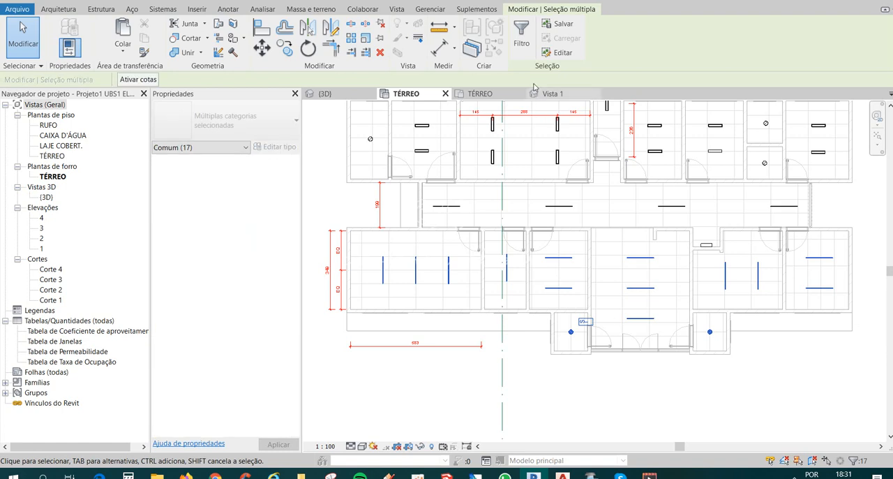
# Filter the selection so that only the Luminárias category remains.
pyautogui.click(524, 42)
pyautogui.click(519, 177)
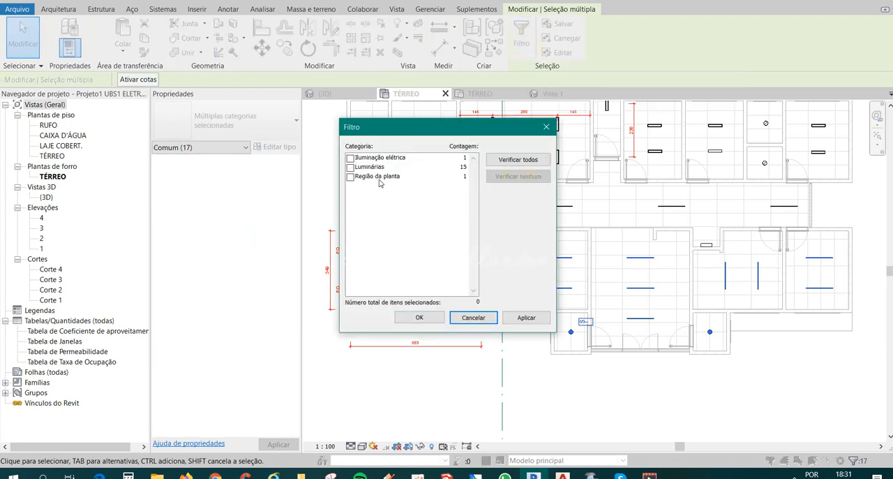
pyautogui.click(370, 168)
pyautogui.click(351, 168)
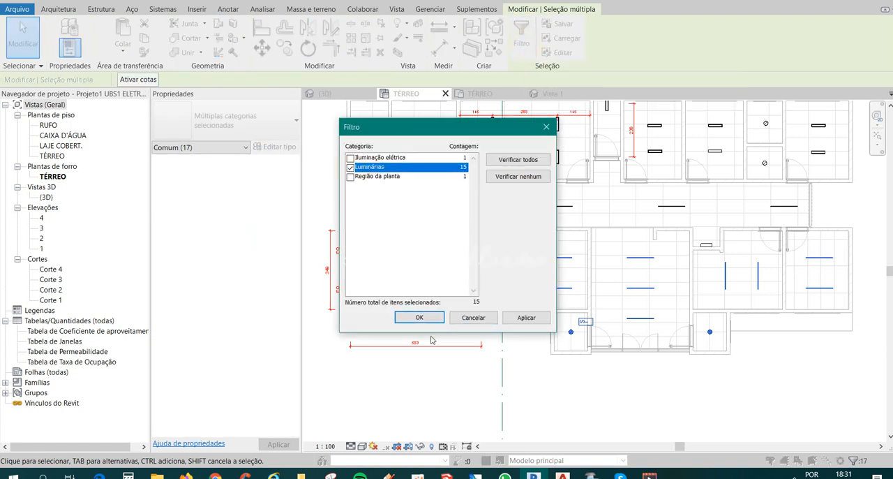
pyautogui.click(419, 317)
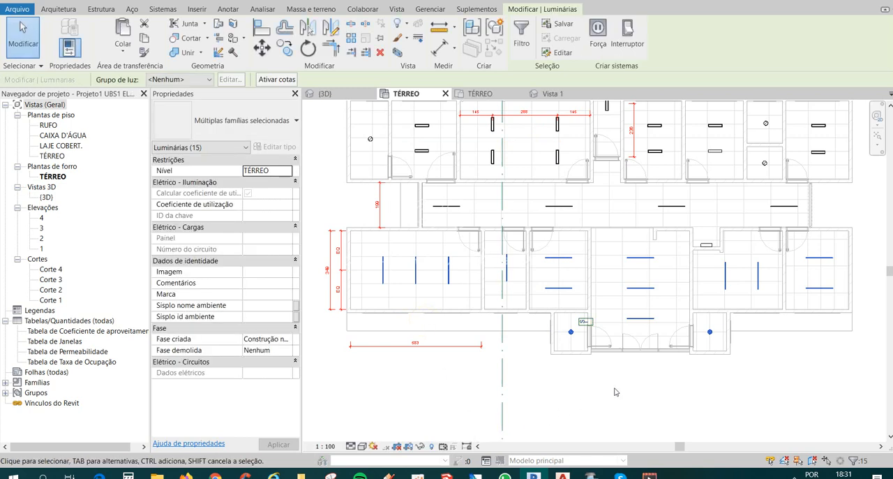
# Create a power circuit for the selected light fixtures and connect it to the distribution panel in the niche.
pyautogui.moveTo(729, 400); pyautogui.dragTo(672, 390, button='middle')
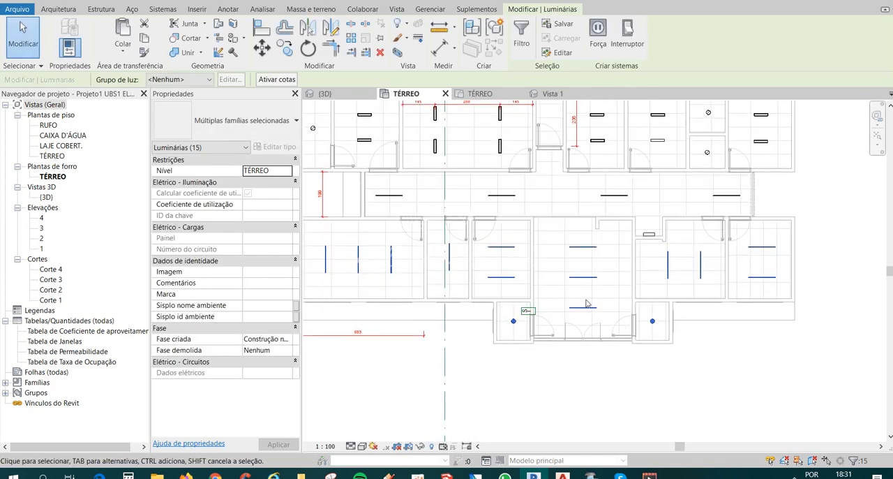
pyautogui.moveTo(596, 302); pyautogui.dragTo(636, 313, button='middle')
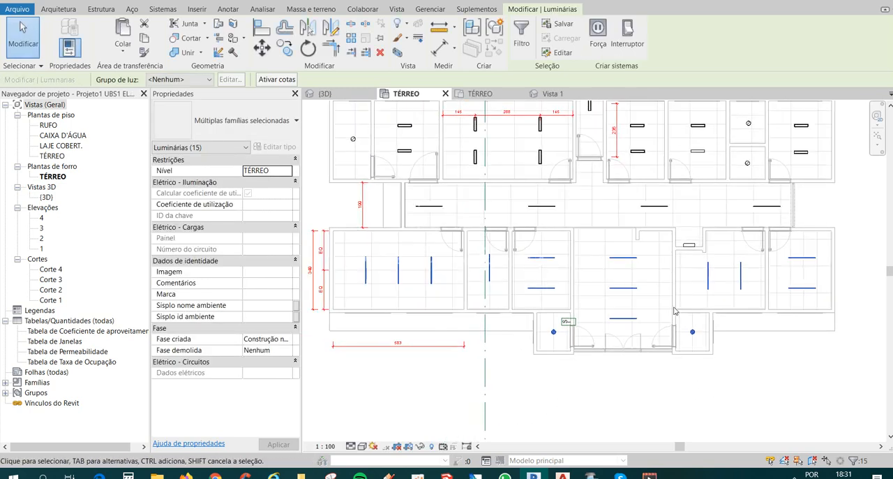
pyautogui.click(598, 43)
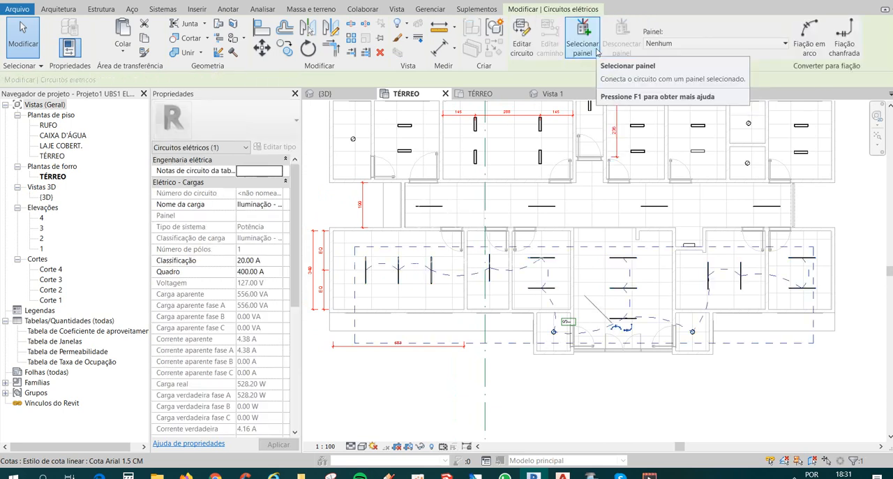
pyautogui.click(585, 50)
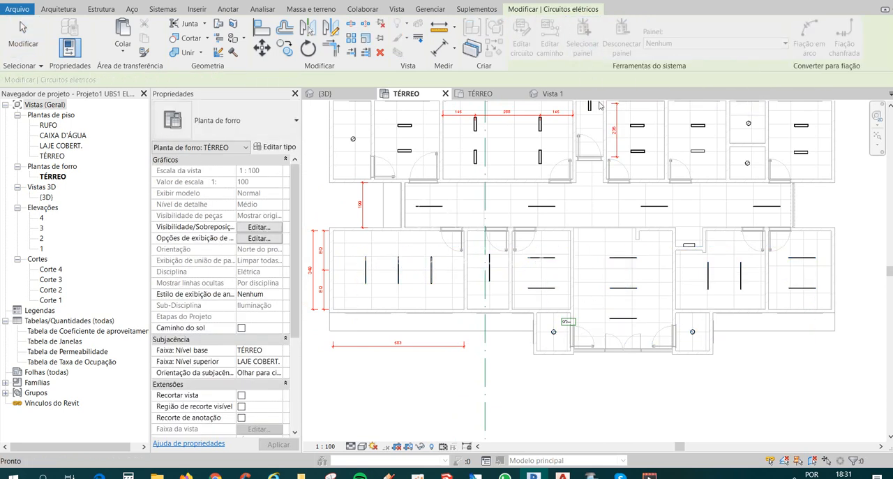
pyautogui.click(691, 246)
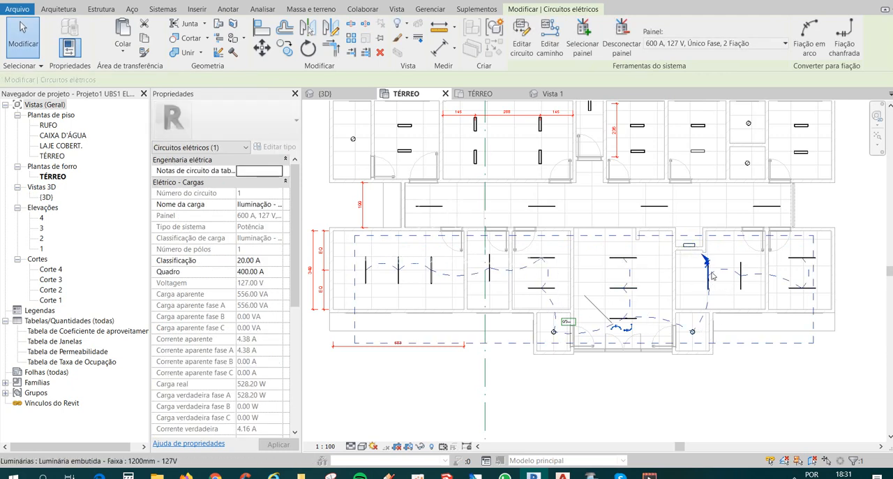
# Convert the circuit to arc wiring and reshape the home-run wire so its arrow points up at the distribution panel.
pyautogui.click(806, 52)
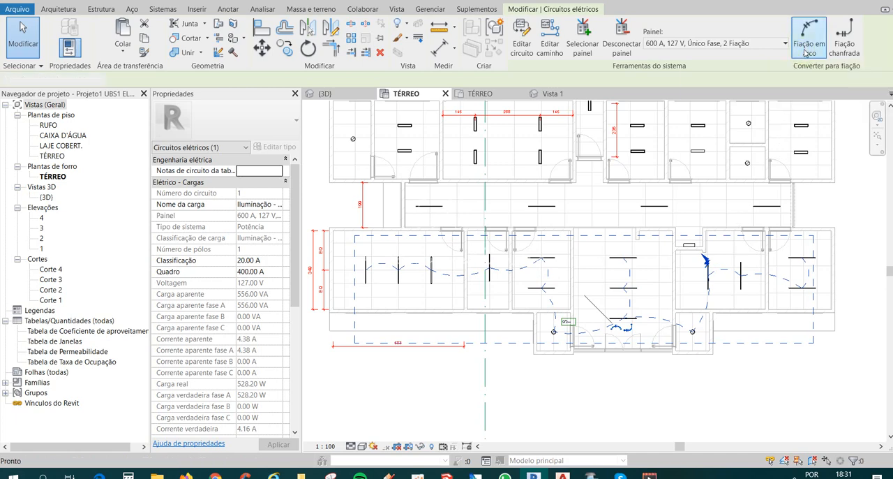
pyautogui.scroll(3, 723, 291)
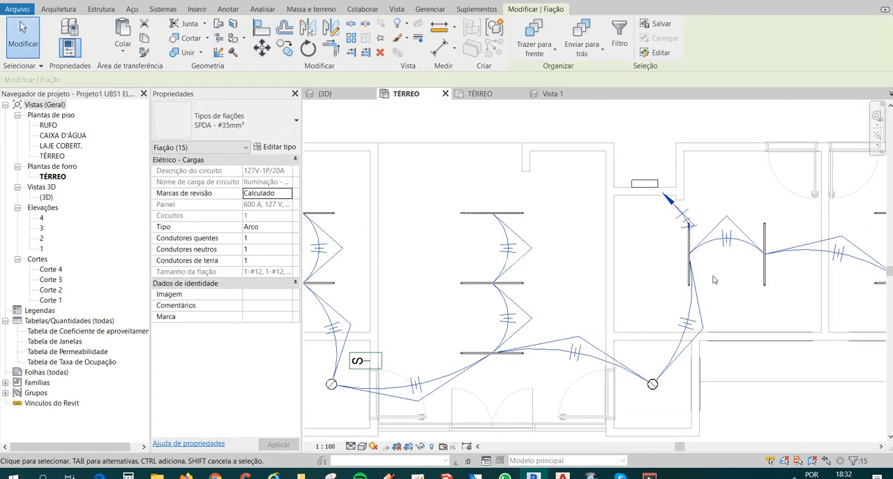
pyautogui.click(684, 216)
pyautogui.scroll(2, 711, 215)
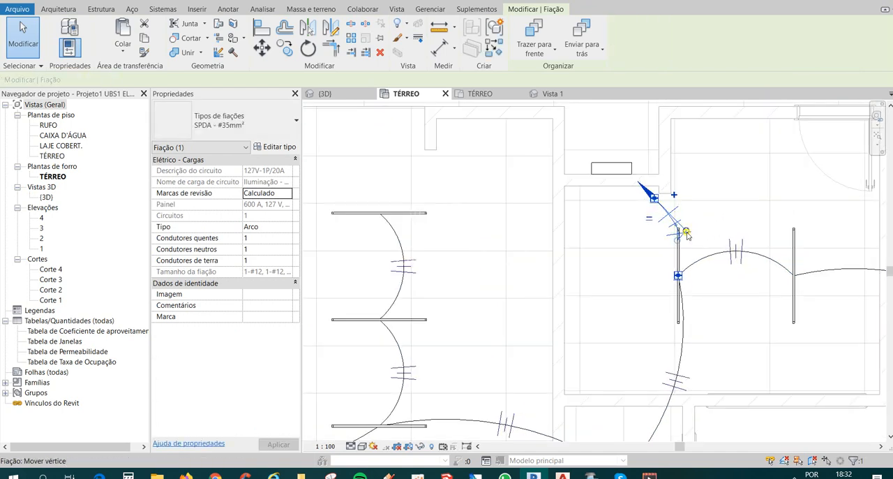
pyautogui.moveTo(685, 231); pyautogui.dragTo(587, 247)
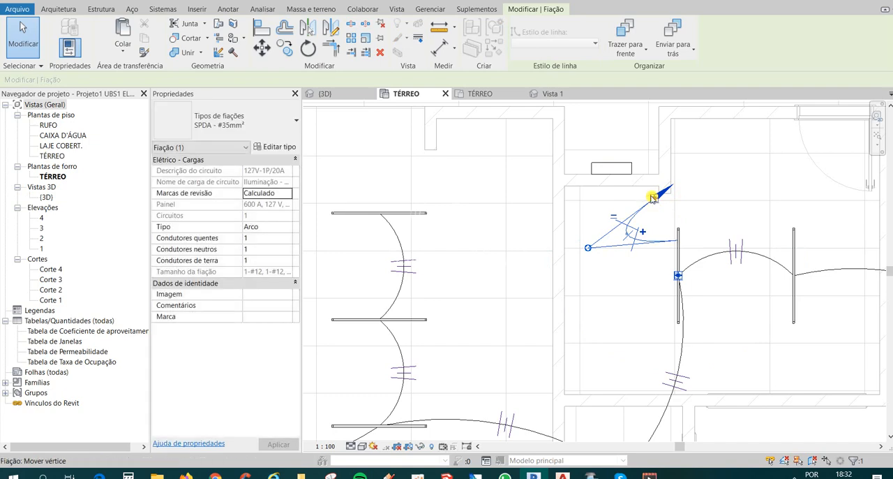
pyautogui.moveTo(654, 198); pyautogui.dragTo(591, 201)
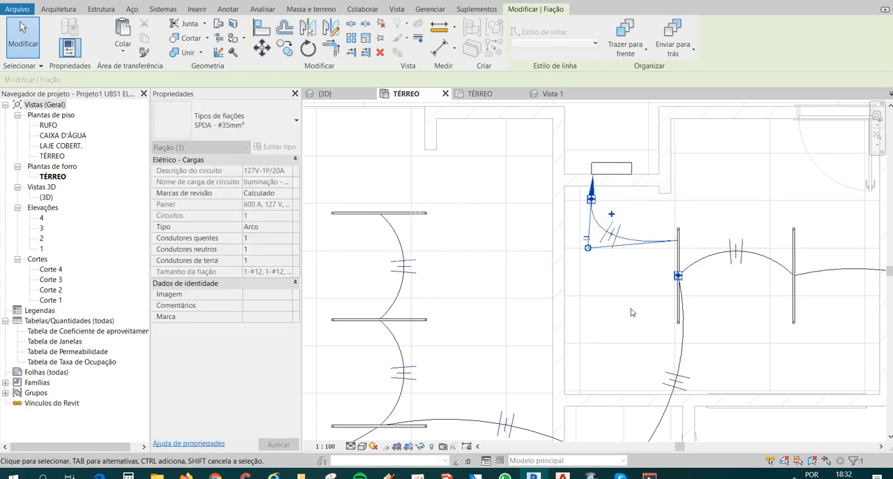
pyautogui.click(631, 308)
# Examine the arc wires along the lower rooms and the conductor tick marks and properties of the wire between the first two fixtures.
pyautogui.scroll(-1, 613, 262)
pyautogui.scroll(-4, 612, 264)
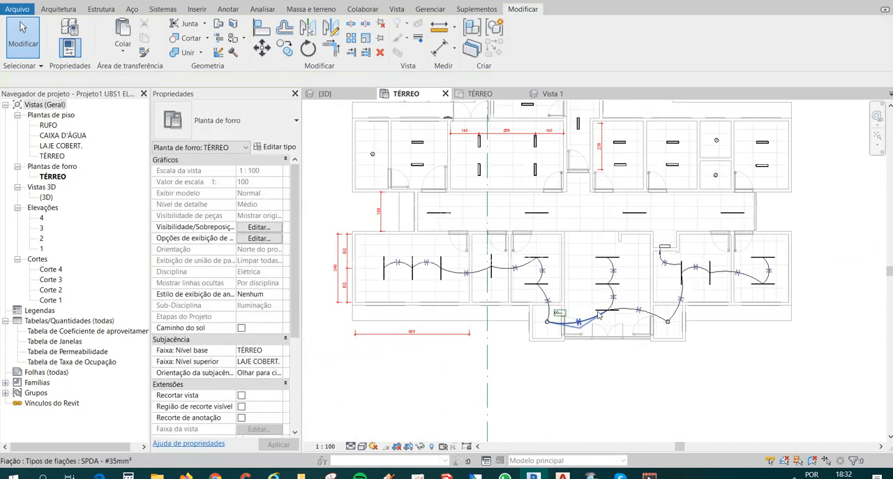
pyautogui.scroll(4, 399, 261)
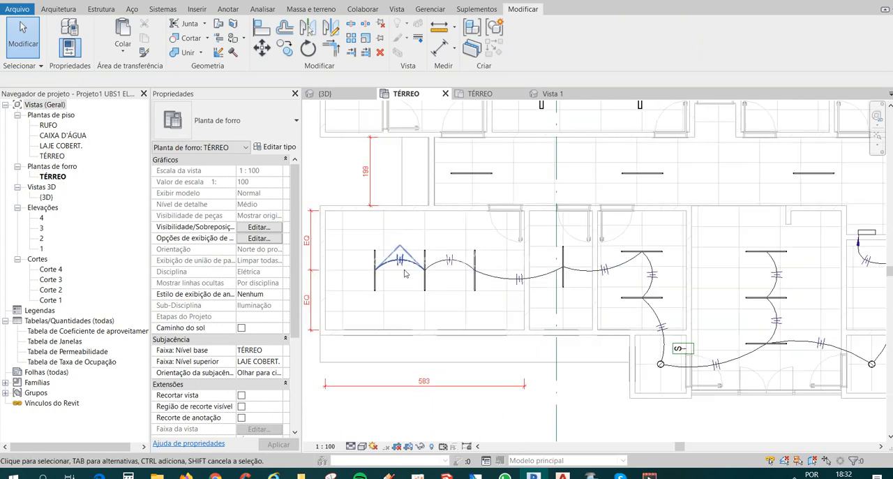
pyautogui.scroll(5, 399, 273)
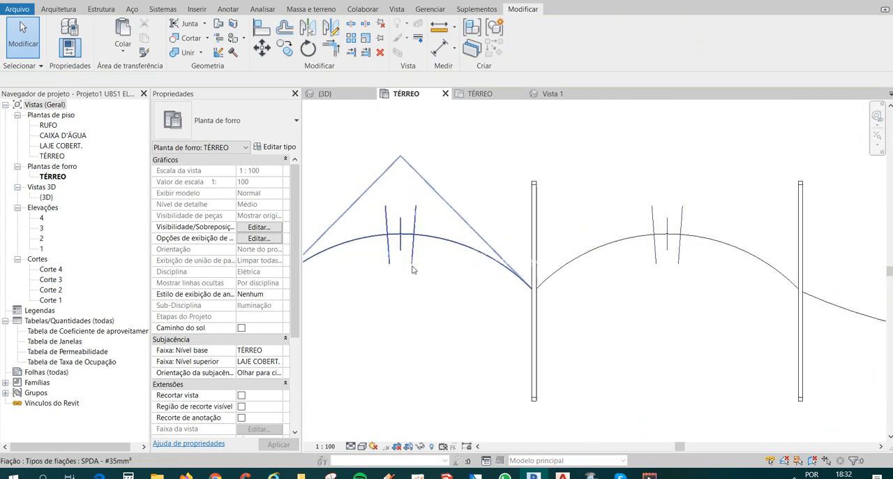
pyautogui.click(412, 263)
pyautogui.scroll(-2, 415, 244)
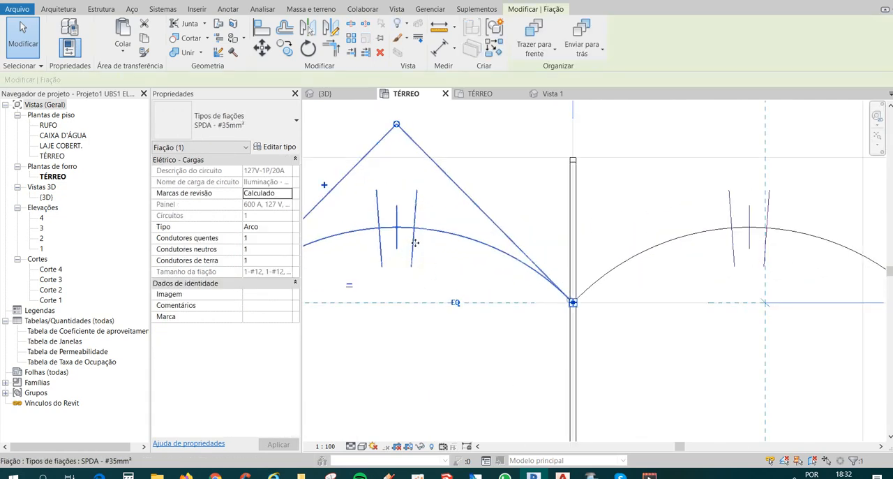
pyautogui.scroll(-6, 417, 242)
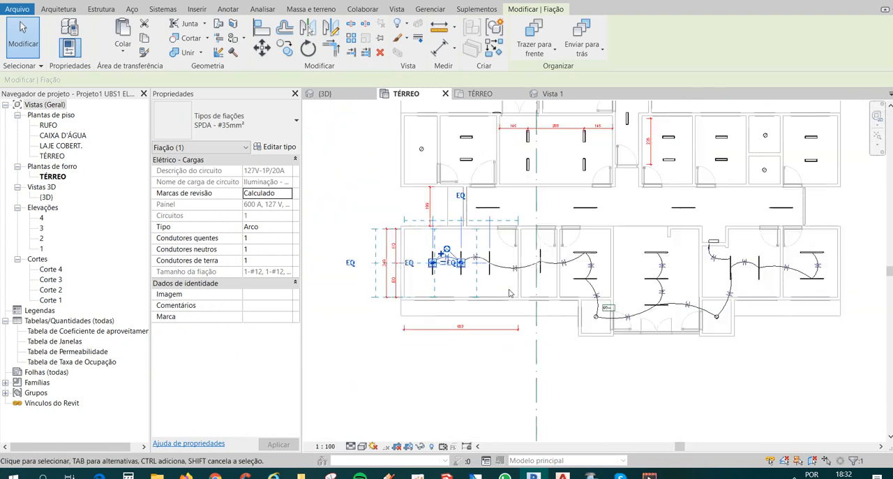
pyautogui.moveTo(587, 324); pyautogui.dragTo(612, 330, button='middle')
pyautogui.press('Escape')
pyautogui.scroll(3, 589, 359)
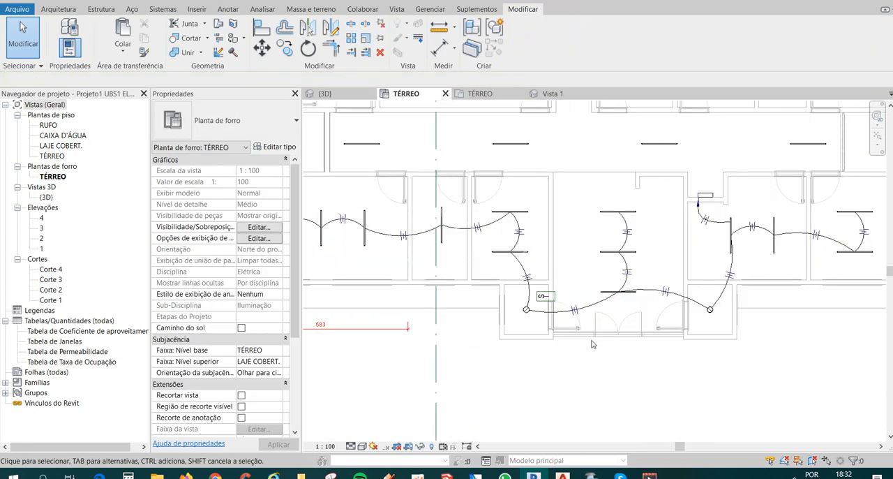
pyautogui.scroll(4, 414, 302)
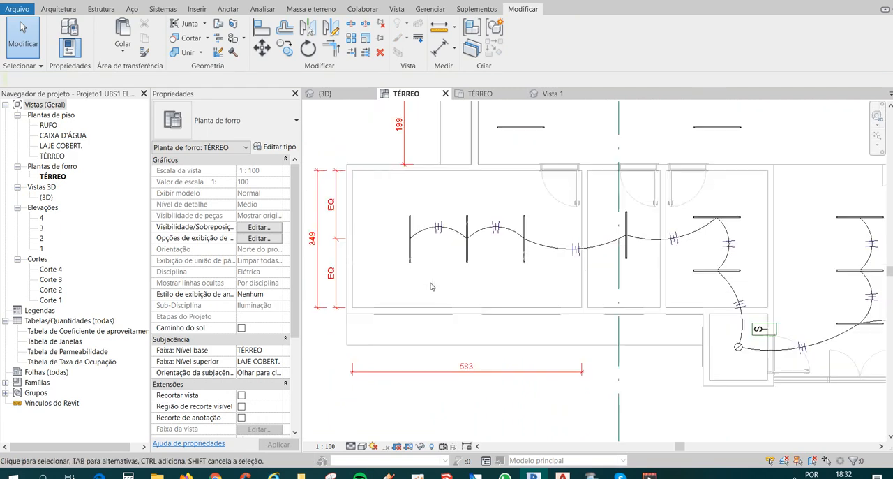
# Reduce the hot conductors to 0 on the two arc wires linking the three fixtures in the lower-left room.
pyautogui.click(444, 216)
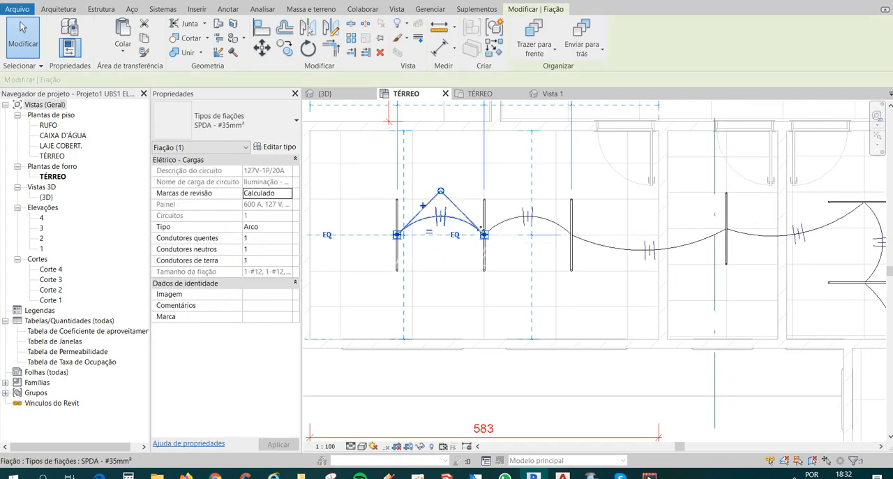
pyautogui.click(432, 234)
pyautogui.scroll(-2, 455, 231)
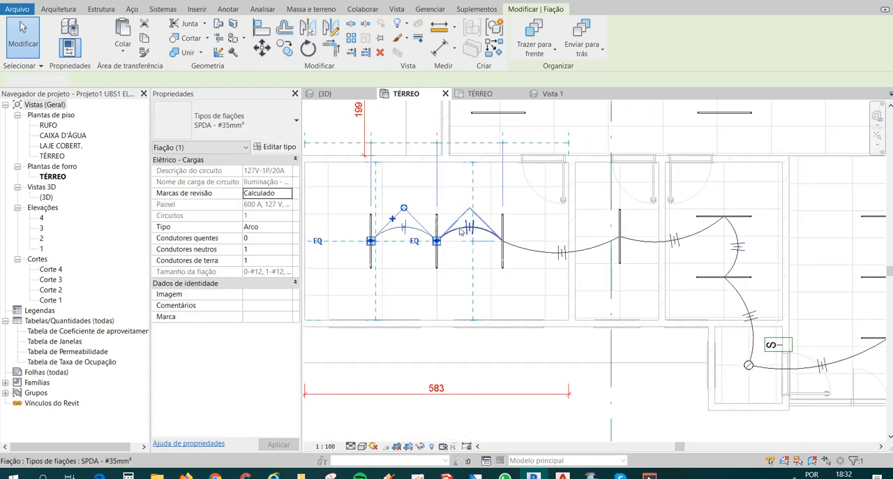
pyautogui.click(461, 232)
pyautogui.click(462, 237)
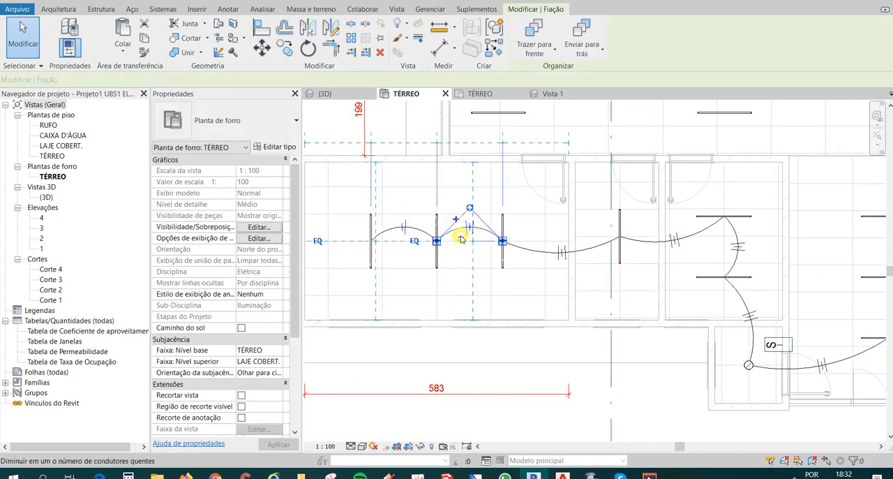
# Set the ground conductors to 0 on the circuit's other arc wires, from the third lower-left fixture to the right-hand rooms, including the home run.
pyautogui.moveTo(492, 277); pyautogui.dragTo(422, 270, button='middle')
pyautogui.scroll(-2, 425, 268)
pyautogui.click(453, 257)
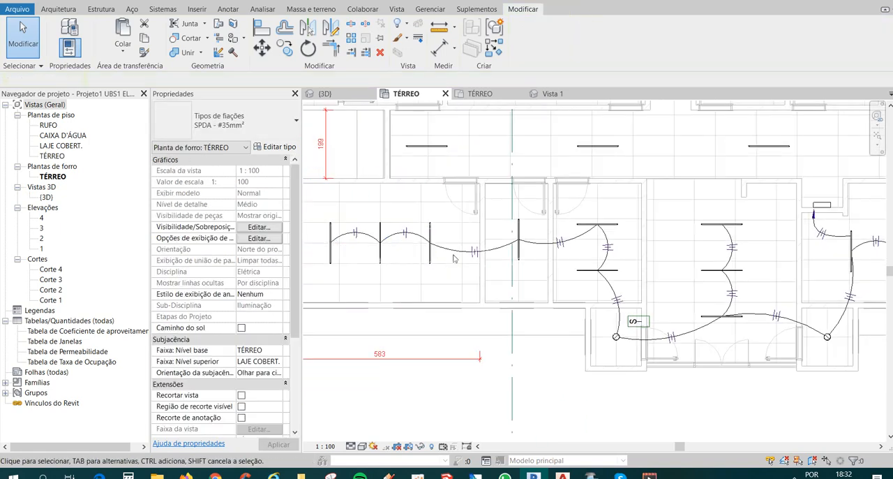
pyautogui.click(456, 253)
pyautogui.moveTo(488, 286); pyautogui.dragTo(444, 274, button='middle')
pyautogui.click(493, 235)
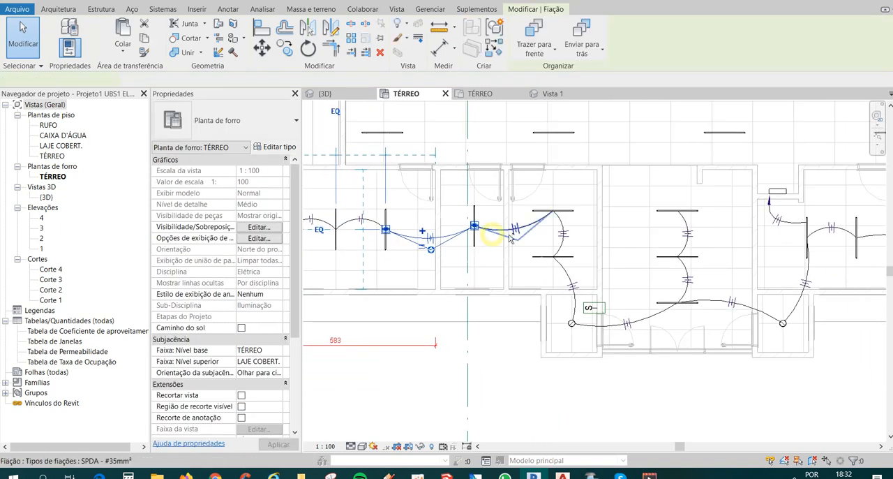
pyautogui.keyDown('ctrl'); pyautogui.click(564, 247); pyautogui.keyUp('ctrl')
pyautogui.keyDown('ctrl'); pyautogui.click(566, 271); pyautogui.keyUp('ctrl')
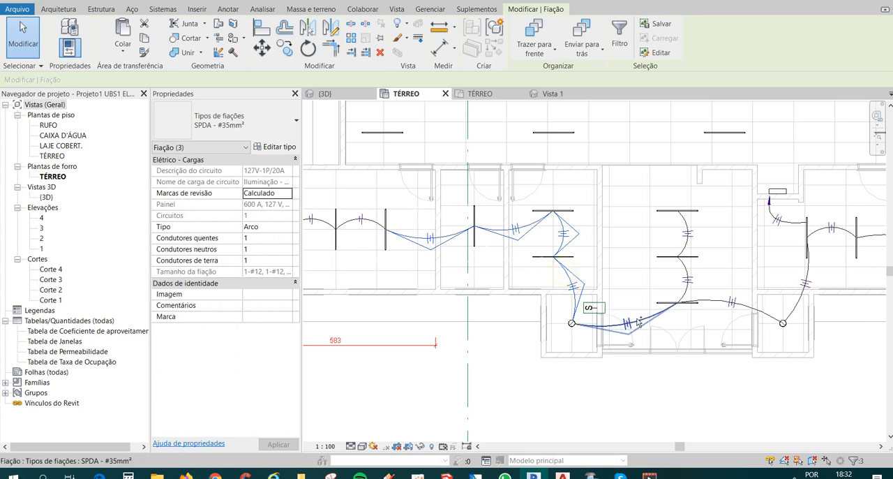
pyautogui.keyDown('ctrl'); pyautogui.click(639, 322); pyautogui.keyUp('ctrl')
pyautogui.keyDown('ctrl'); pyautogui.click(689, 279); pyautogui.keyUp('ctrl')
pyautogui.keyDown('ctrl'); pyautogui.click(683, 246); pyautogui.keyUp('ctrl')
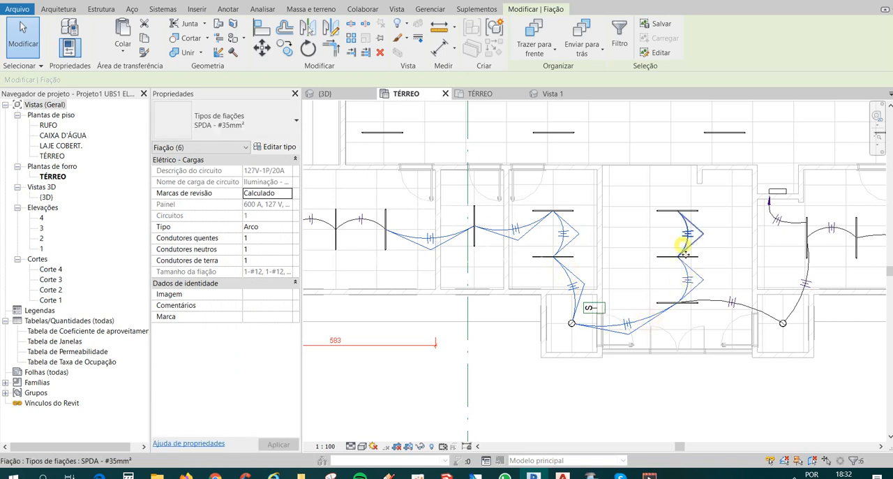
pyautogui.keyDown('ctrl'); pyautogui.click(731, 302); pyautogui.keyUp('ctrl')
pyautogui.keyDown('ctrl'); pyautogui.click(808, 276); pyautogui.keyUp('ctrl')
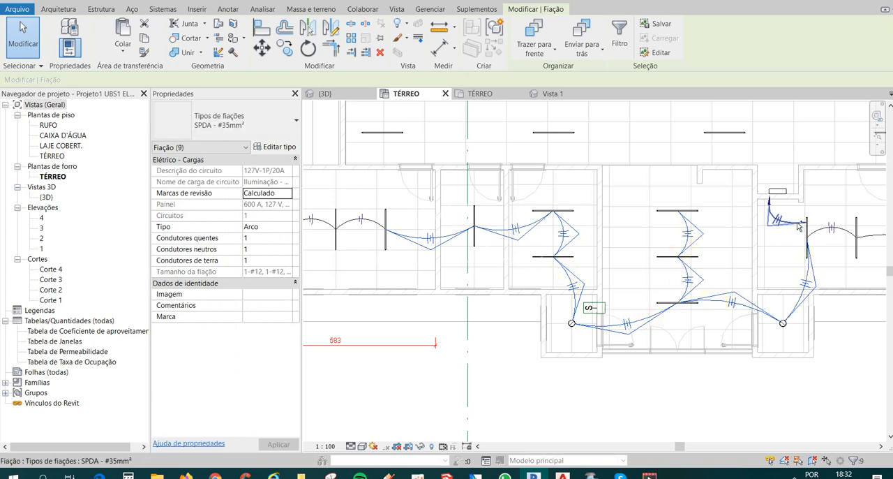
pyautogui.keyDown('ctrl'); pyautogui.click(776, 219); pyautogui.keyUp('ctrl')
pyautogui.keyDown('ctrl'); pyautogui.moveTo(792, 291); pyautogui.dragTo(628, 268, button='middle'); pyautogui.keyUp('ctrl')
pyautogui.keyDown('ctrl'); pyautogui.click(807, 232); pyautogui.keyUp('ctrl')
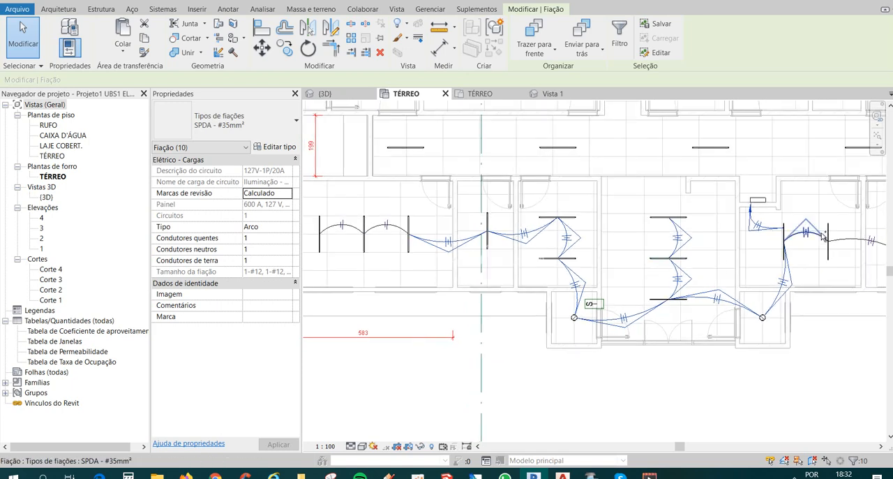
pyautogui.scroll(-2, 541, 270)
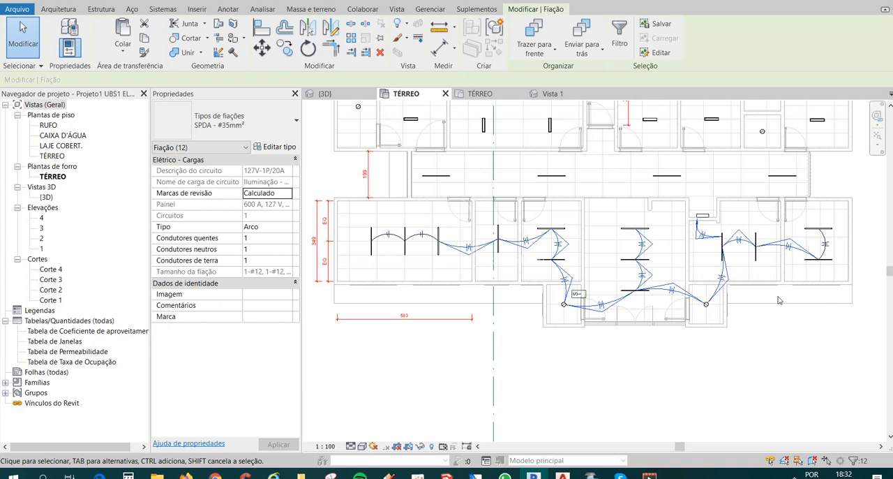
pyautogui.scroll(1, 762, 298)
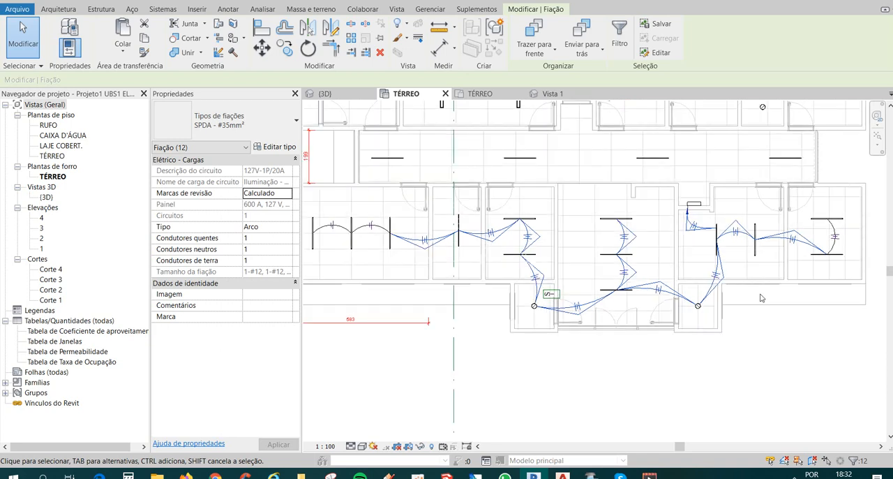
pyautogui.click(267, 260)
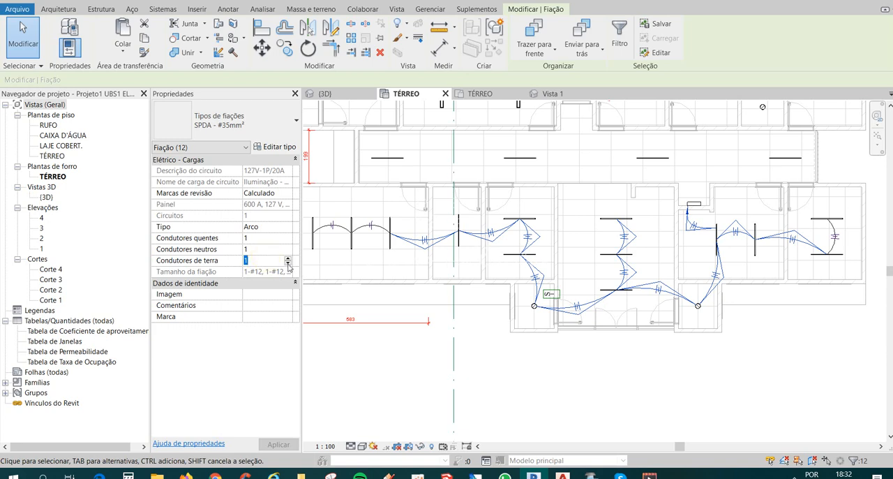
pyautogui.click(288, 264)
pyautogui.click(289, 444)
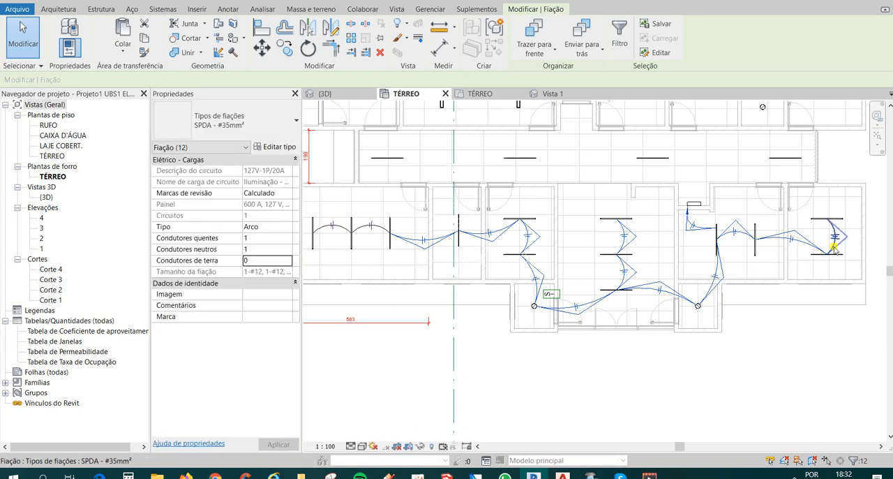
# Set the ground conductors to 0 on the arc wire between the two fixtures in the lower-right room.
pyautogui.click(834, 246)
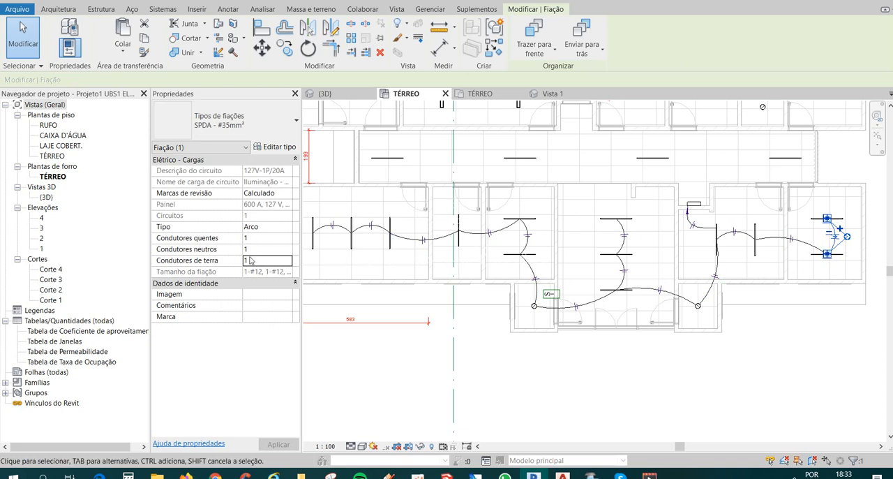
pyautogui.click(255, 260)
pyautogui.click(361, 368)
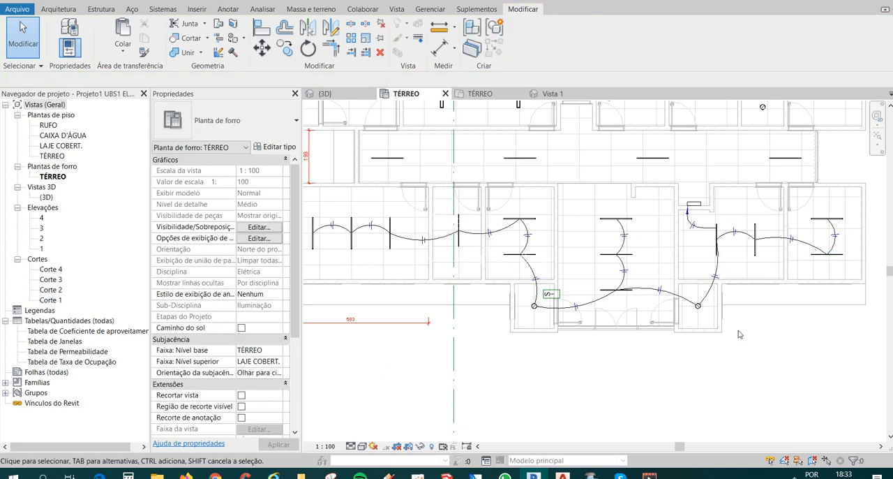
# Check the conductor tick marks along the lower rooms and the conductor properties of the first wire in the lower-left room.
pyautogui.moveTo(719, 342); pyautogui.dragTo(742, 338, button='middle')
pyautogui.scroll(-1, 686, 314)
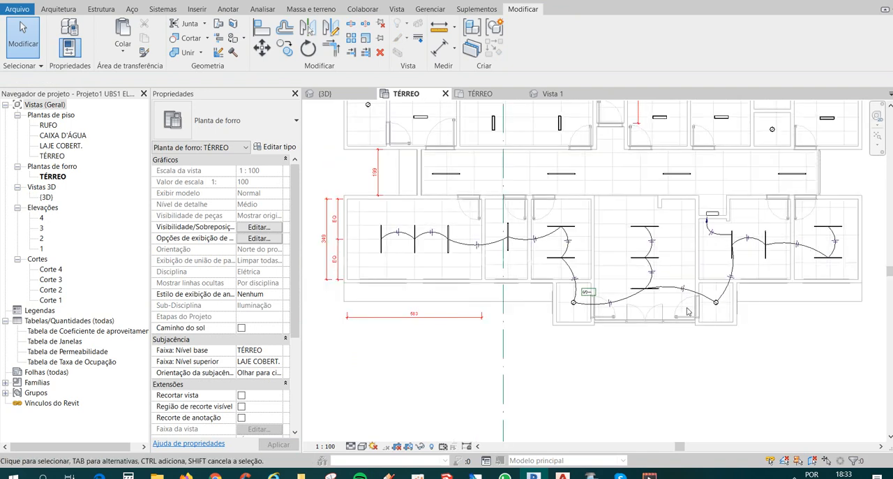
pyautogui.moveTo(669, 214); pyautogui.dragTo(647, 230, button='middle')
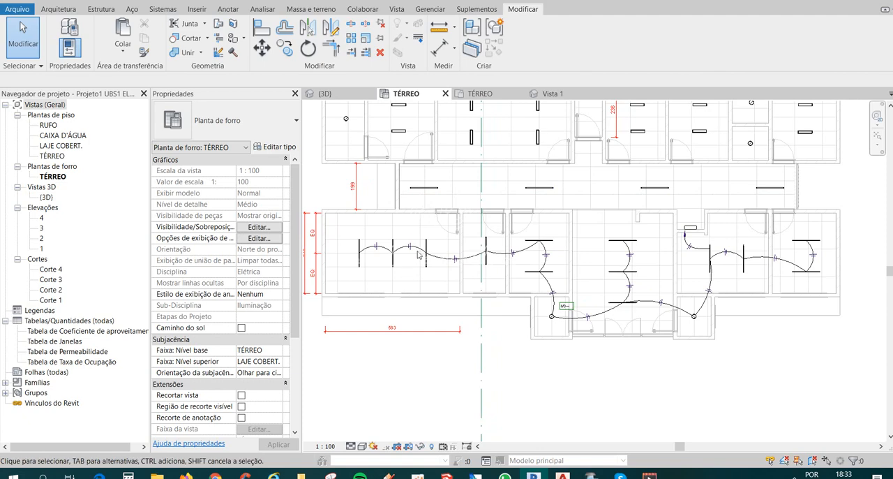
pyautogui.click(371, 242)
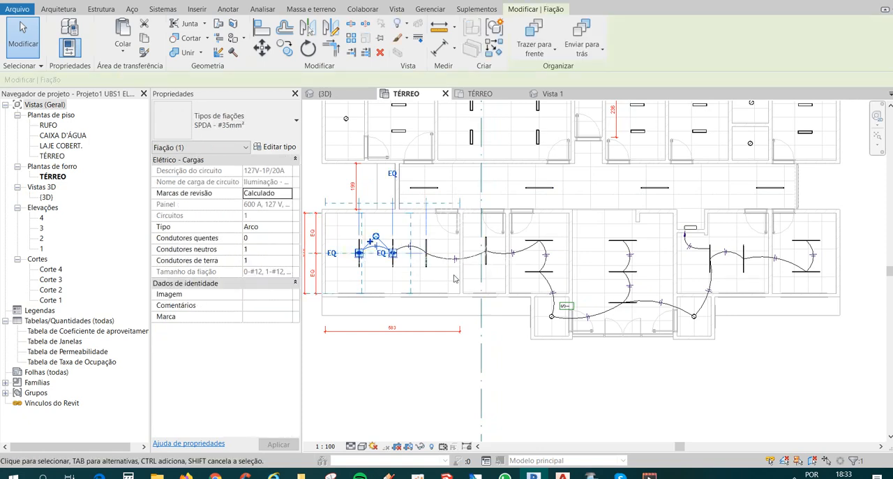
pyautogui.moveTo(467, 281); pyautogui.dragTo(497, 281, button='middle')
pyautogui.press('Escape')
pyautogui.click(573, 268)
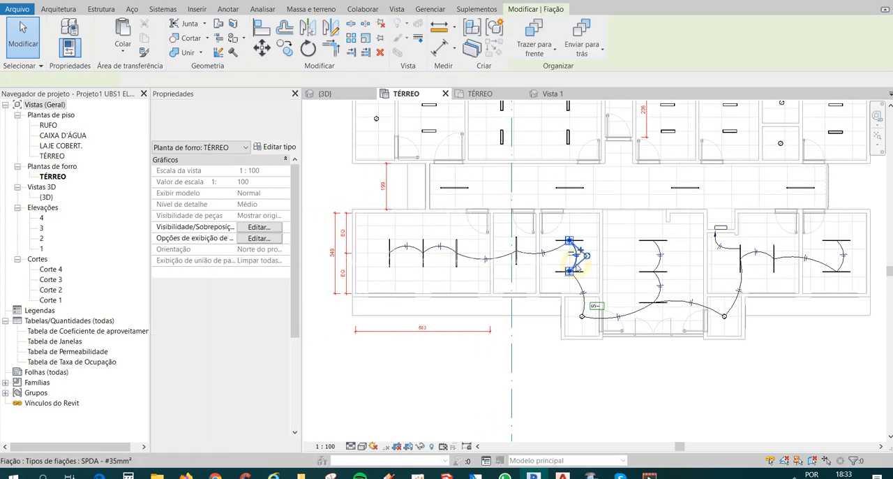
pyautogui.scroll(-1, 567, 266)
pyautogui.press('Escape')
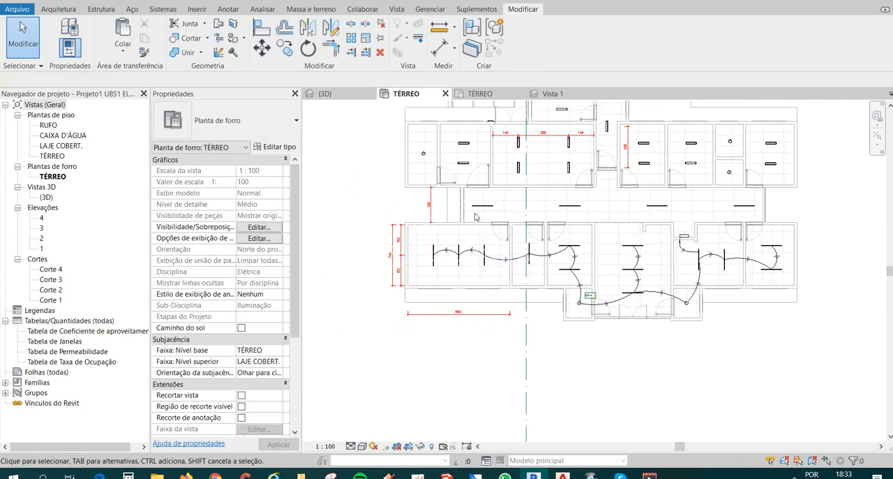
# Create a power circuit for the four corridor light fixtures and connect it to the distribution panel in the niche.
pyautogui.scroll(4, 469, 204)
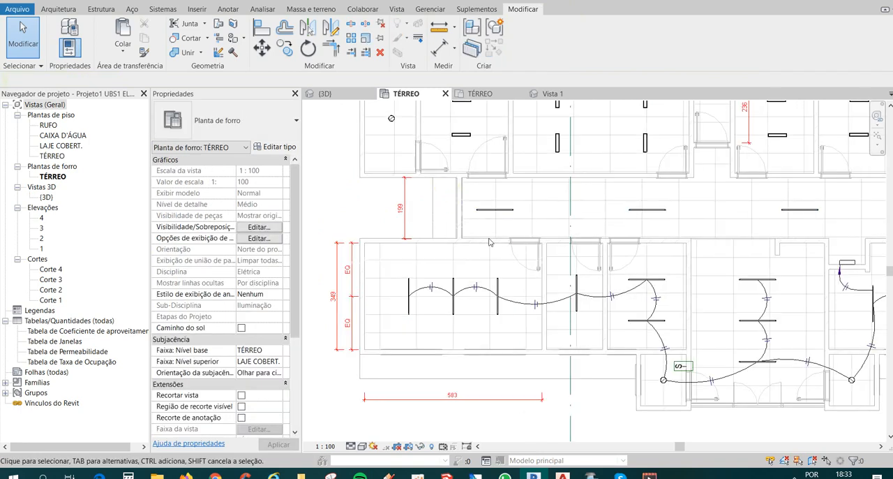
pyautogui.scroll(-3, 431, 240)
pyautogui.moveTo(431, 239); pyautogui.dragTo(411, 234, button='middle')
pyautogui.moveTo(423, 208); pyautogui.dragTo(780, 234)
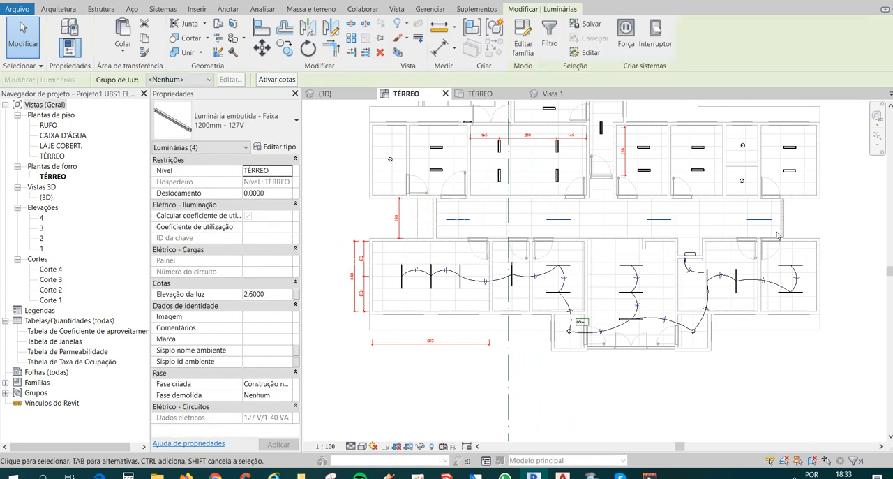
pyautogui.click(626, 42)
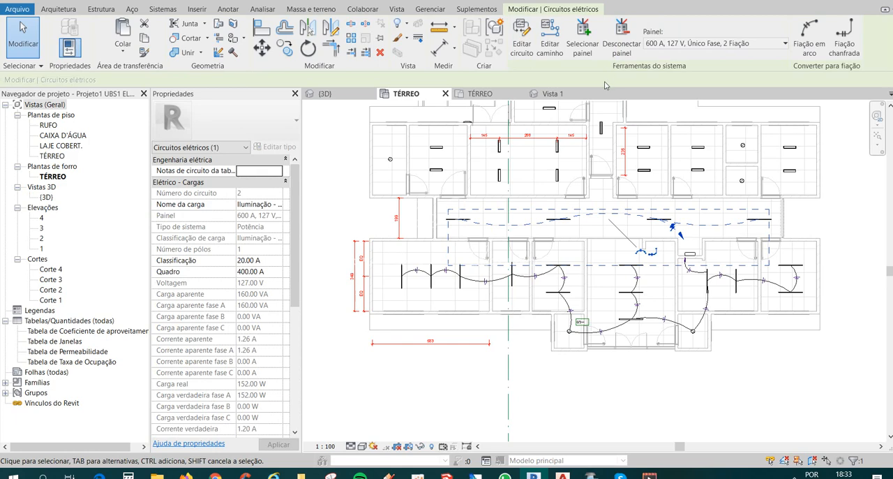
pyautogui.click(583, 43)
pyautogui.scroll(2, 687, 253)
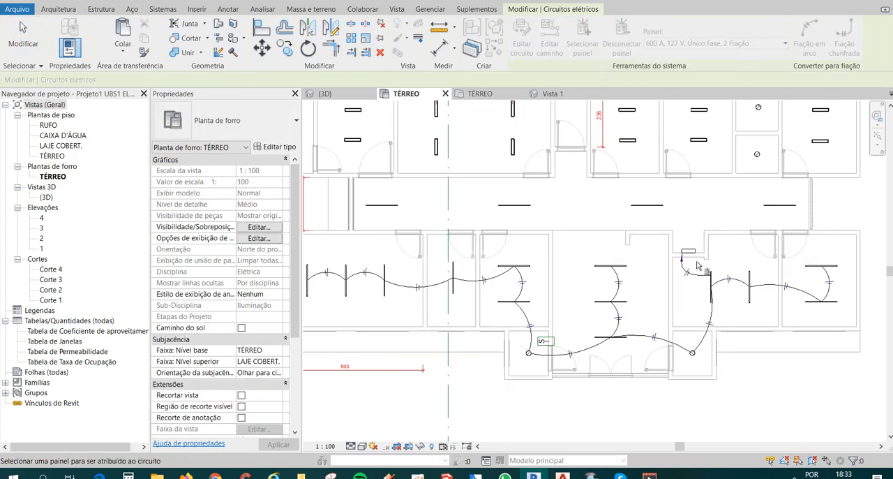
pyautogui.click(688, 252)
pyautogui.scroll(-2, 688, 252)
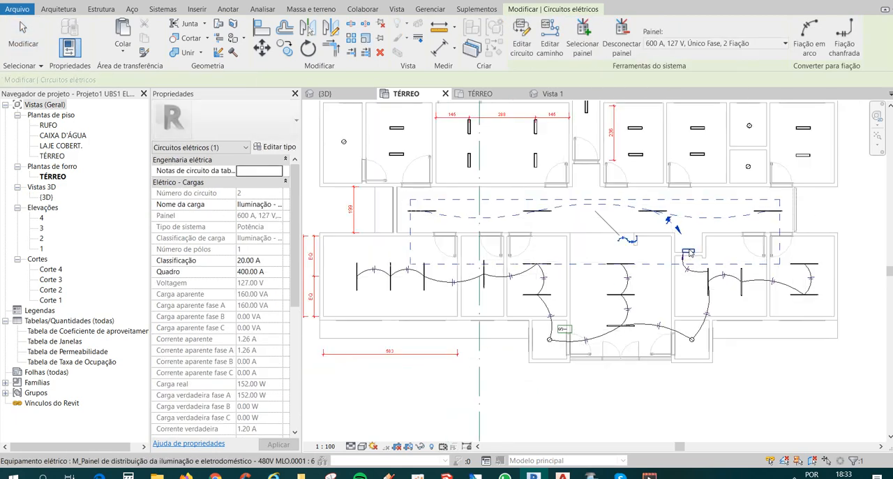
# Convert the corridor circuit to arc wiring and set the ground conductors of its four wires to 0.
pyautogui.click(810, 39)
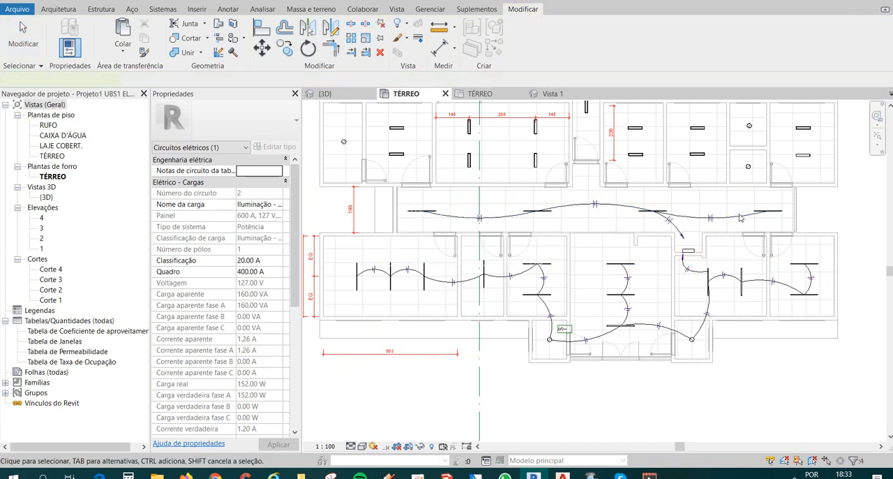
pyautogui.scroll(1, 707, 365)
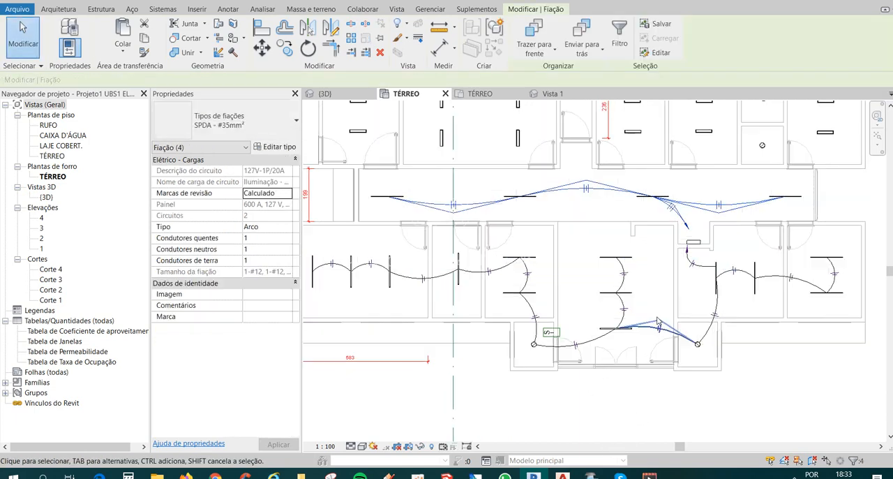
pyautogui.click(261, 259)
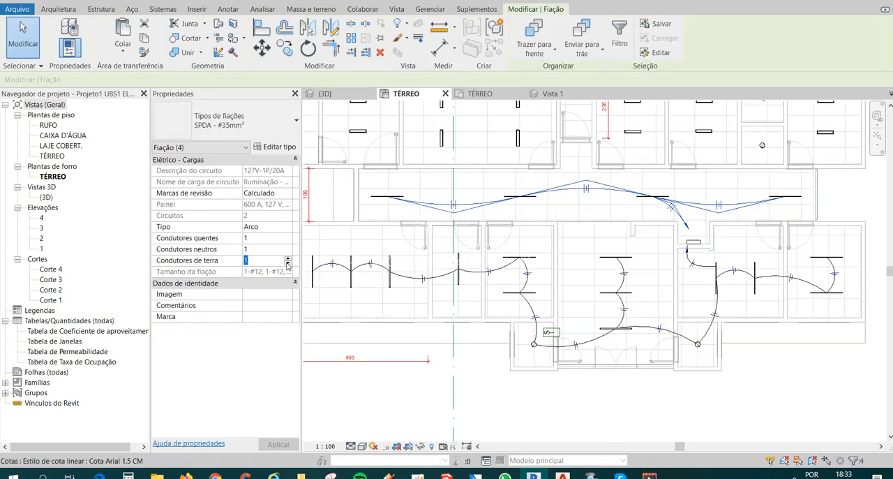
pyautogui.click(287, 264)
pyautogui.click(278, 445)
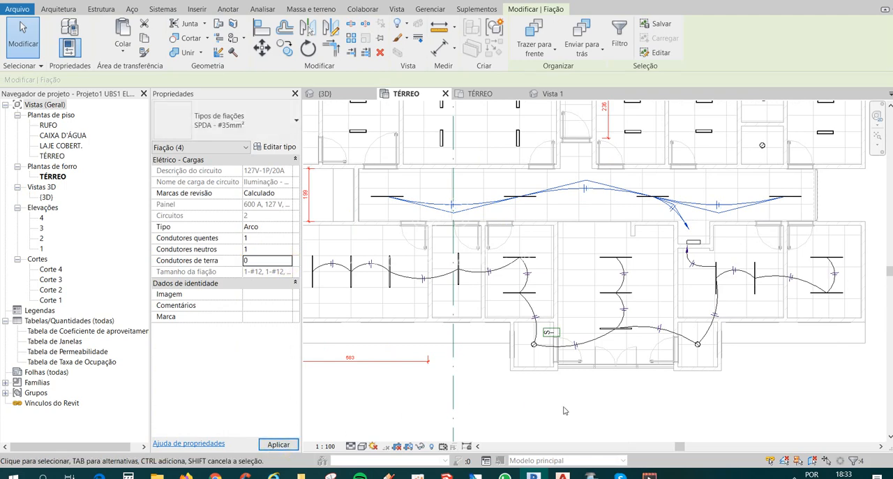
pyautogui.click(728, 440)
# Extend the corridor circuit's home-run wire so its arrow reaches the upper side of the distribution panel.
pyautogui.scroll(3, 730, 258)
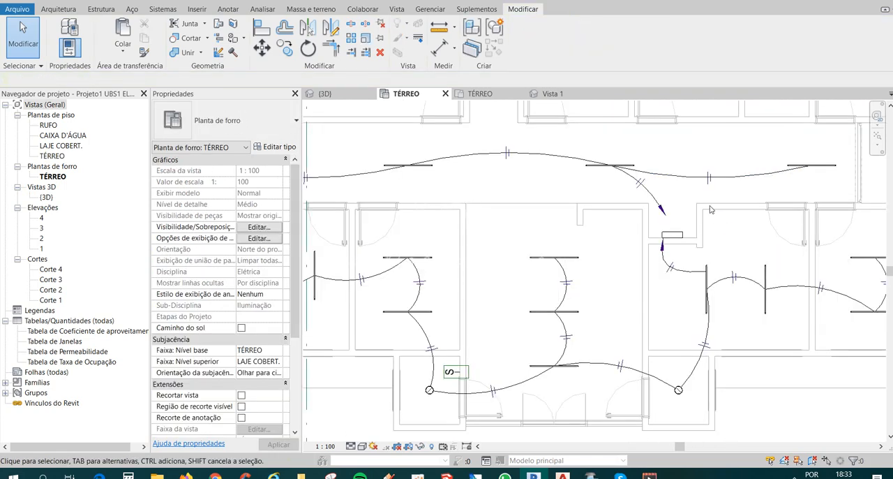
pyautogui.click(656, 216)
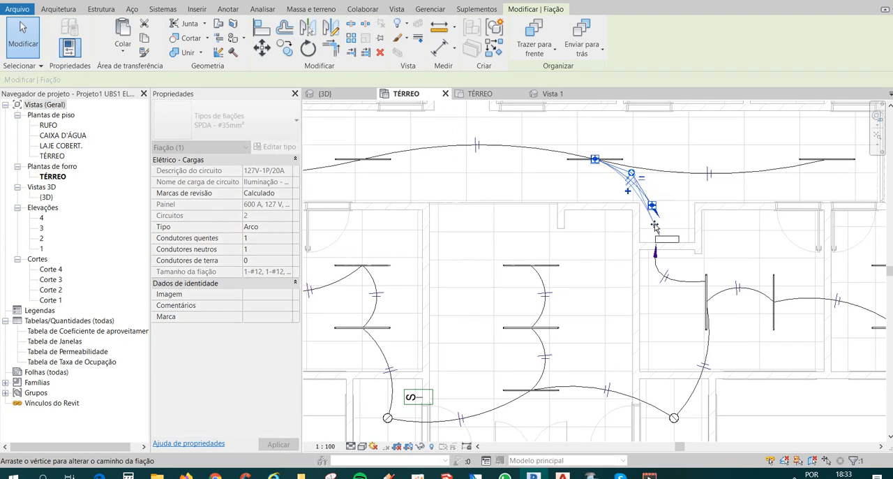
pyautogui.press('Escape')
pyautogui.scroll(-4, 688, 279)
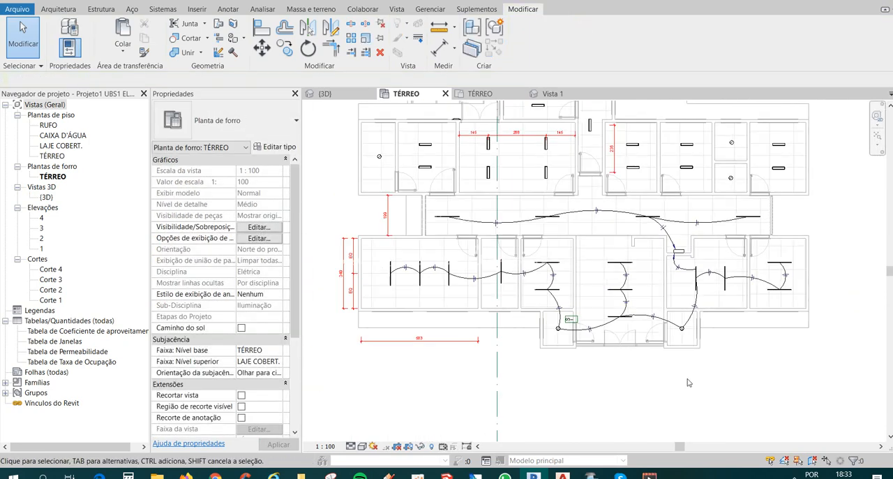
# Open the 3D view and set its visual style to wireframe to inspect the light fixtures inside the building.
pyautogui.click(206, 1)
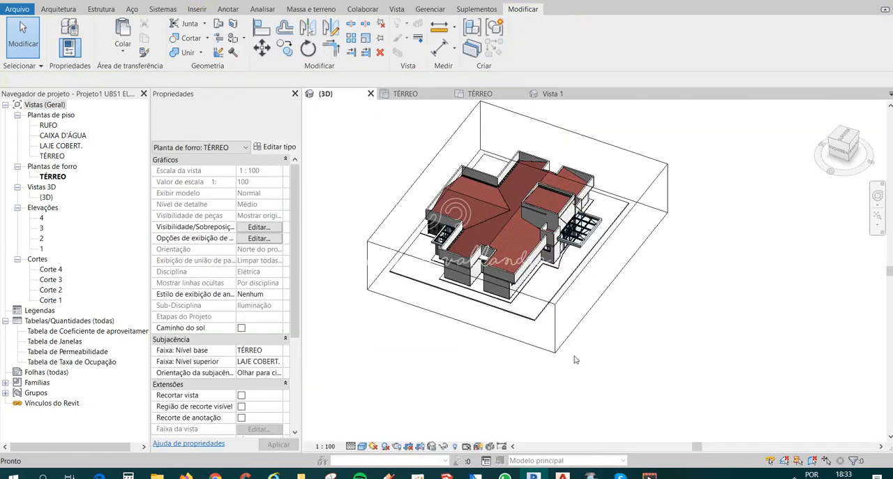
pyautogui.click(362, 447)
pyautogui.click(409, 376)
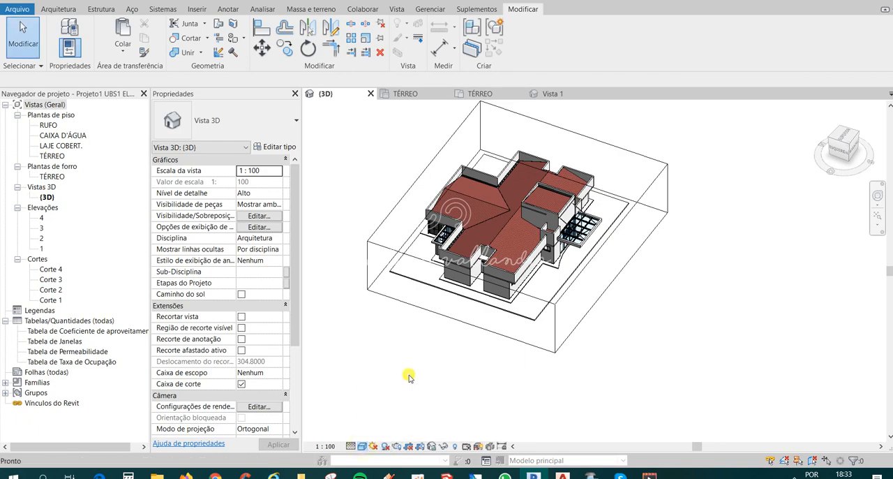
pyautogui.scroll(5, 568, 233)
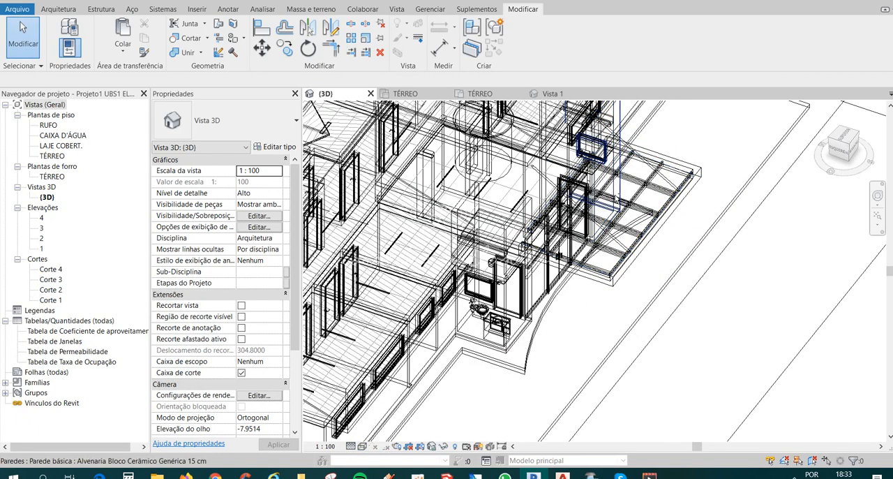
pyautogui.click(838, 148)
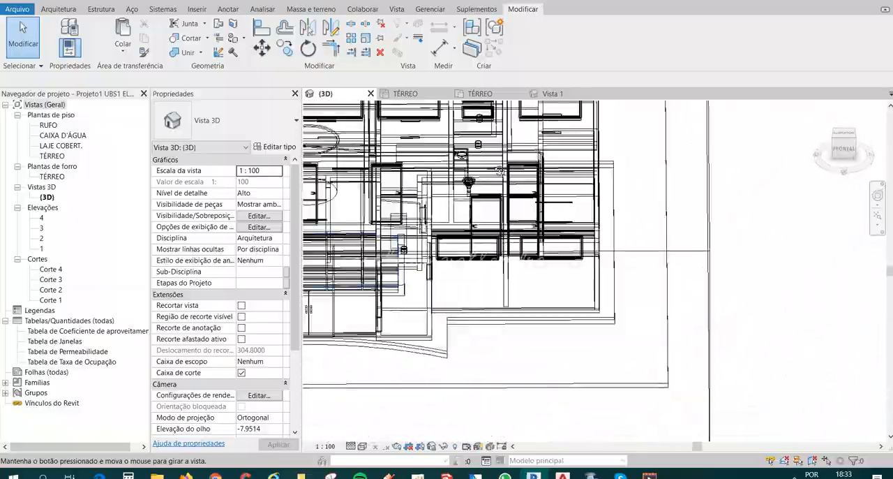
pyautogui.keyDown('shift'); pyautogui.moveTo(499, 171); pyautogui.dragTo(675, 212, button='middle'); pyautogui.keyUp('shift')
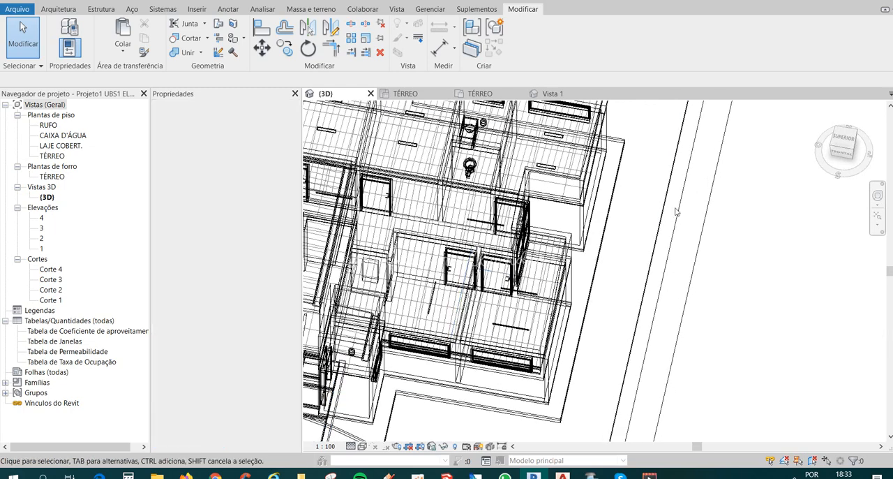
pyautogui.scroll(-3, 676, 211)
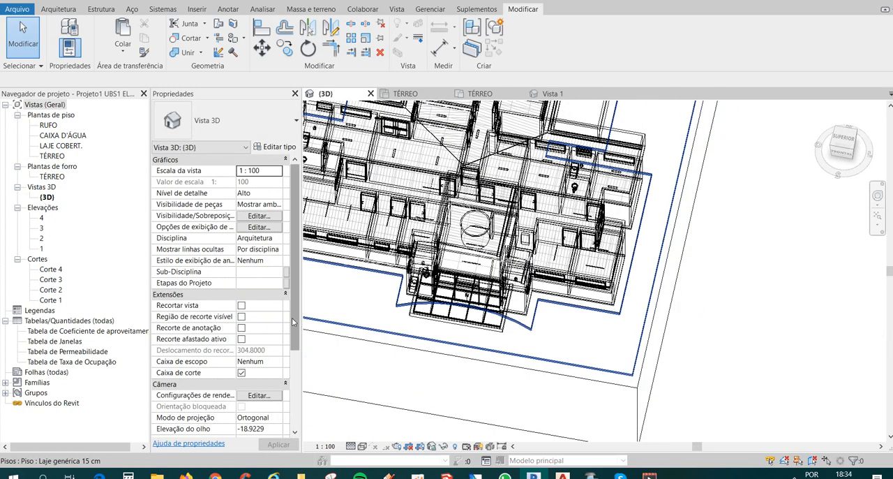
# Set the 3D view's discipline to Elétrica so the electrical elements stand out from the architecture.
pyautogui.click(253, 238)
pyautogui.click(278, 238)
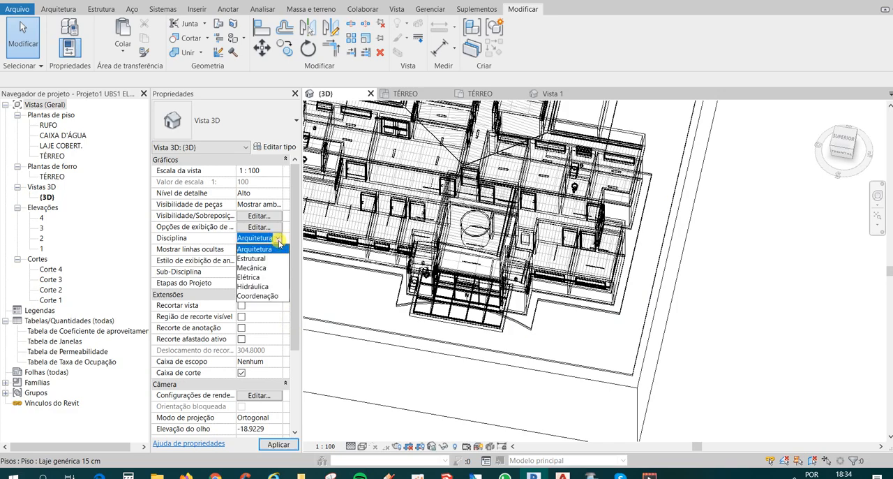
pyautogui.click(256, 278)
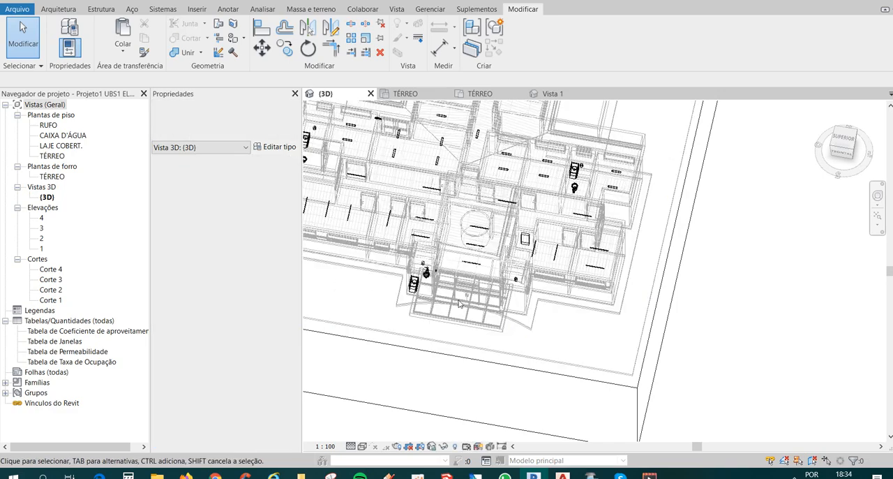
# Examine the light fixtures and other electrical elements throughout the building from several angles in the 3D view.
pyautogui.keyDown('shift'); pyautogui.moveTo(530, 272); pyautogui.dragTo(561, 326, button='middle'); pyautogui.keyUp('shift')
pyautogui.scroll(4, 583, 272)
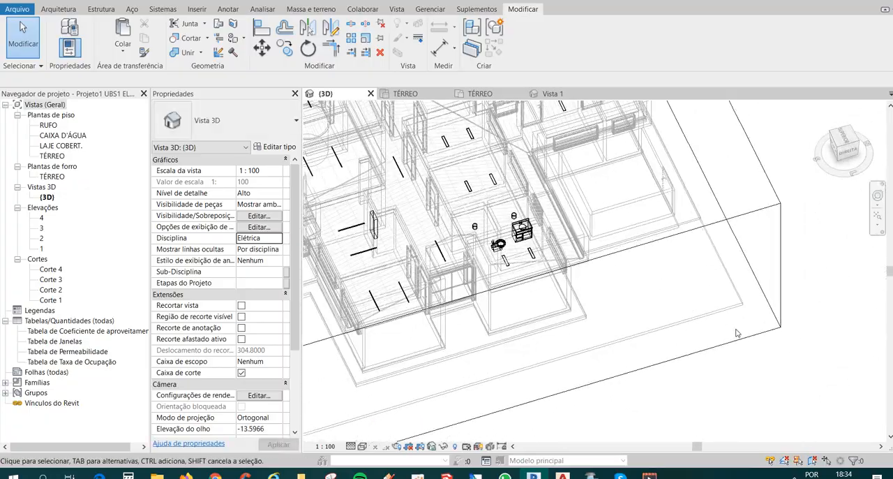
pyautogui.scroll(-3, 738, 332)
pyautogui.keyDown('shift'); pyautogui.moveTo(738, 331); pyautogui.dragTo(413, 261, button='middle'); pyautogui.keyUp('shift')
pyautogui.scroll(2, 413, 262)
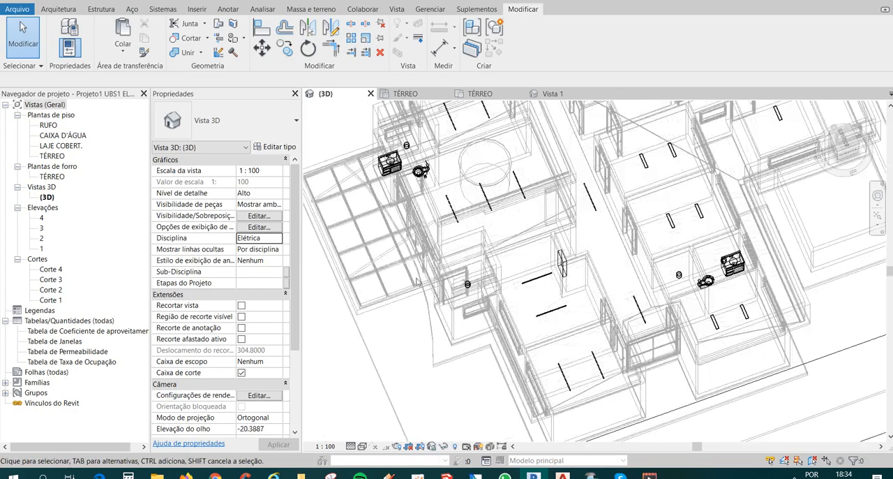
pyautogui.scroll(2, 350, 268)
pyautogui.click(246, 241)
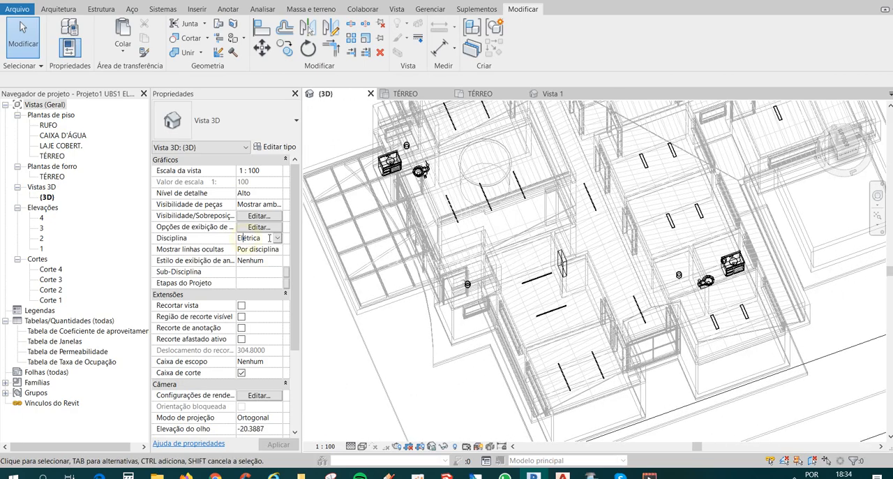
pyautogui.click(276, 239)
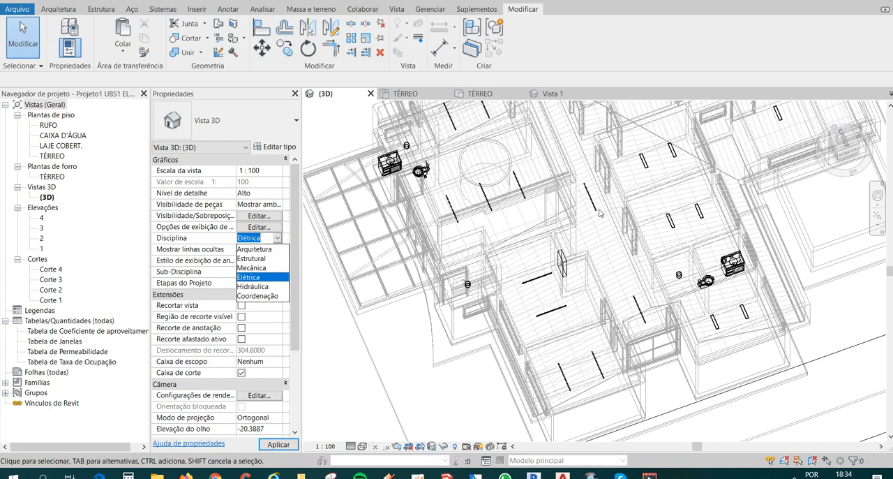
pyautogui.scroll(-2, 681, 279)
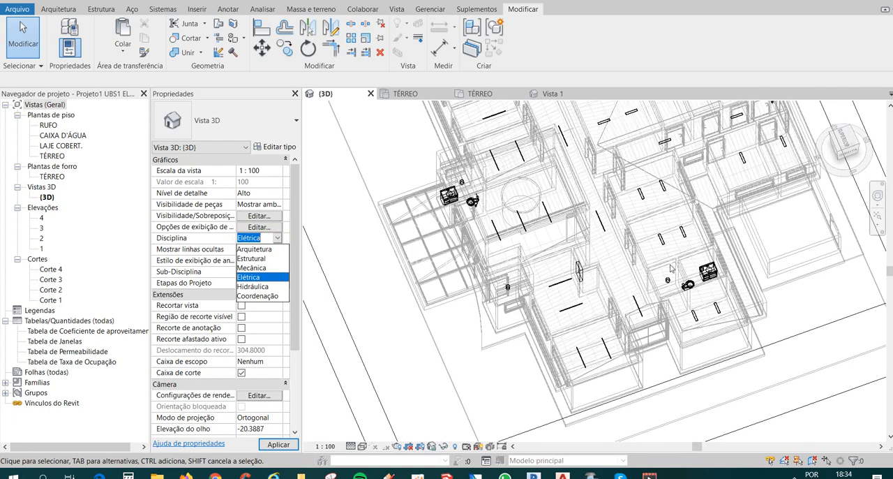
pyautogui.click(500, 291)
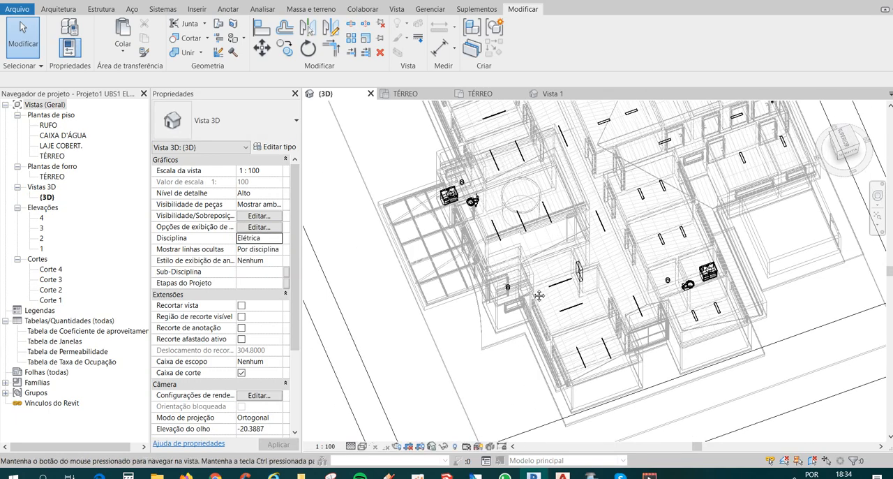
pyautogui.keyDown('shift'); pyautogui.moveTo(538, 295); pyautogui.dragTo(575, 318, button='middle'); pyautogui.keyUp('shift')
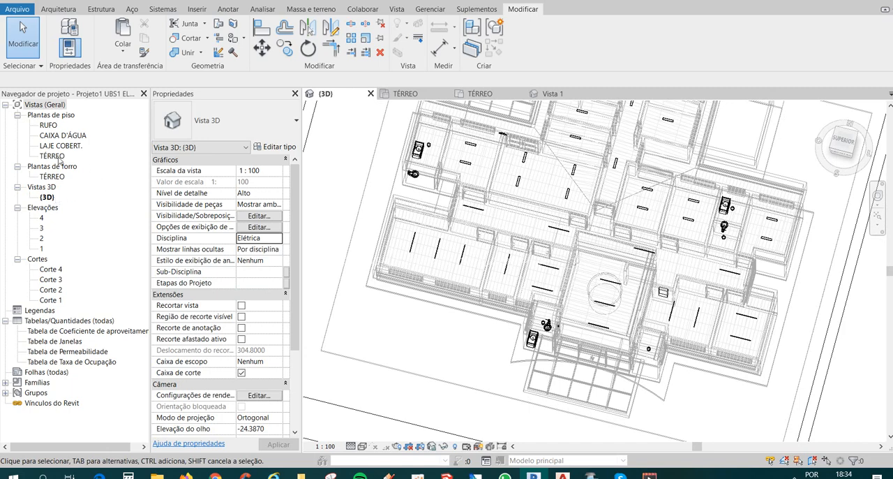
# Open the TÉRREO ceiling plan and review the wired circuits and the remaining light fixtures across the rooms and corridors.
pyautogui.doubleClick(53, 177)
pyautogui.scroll(-4, 594, 354)
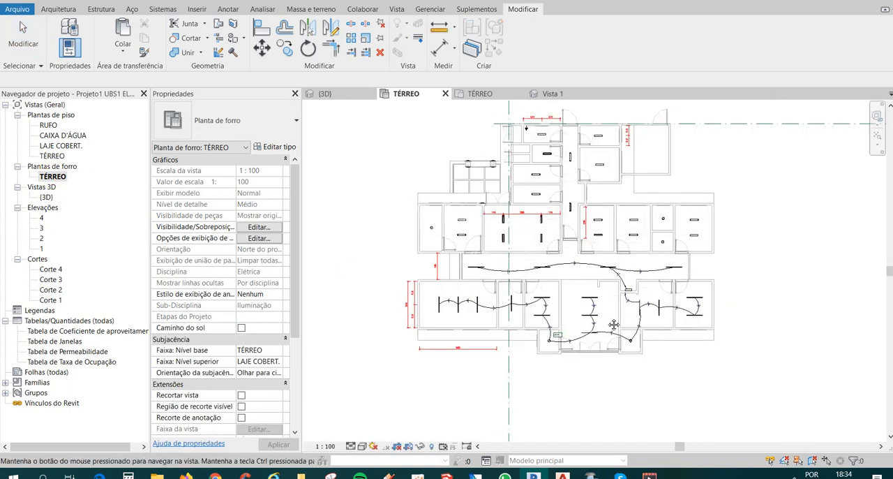
pyautogui.scroll(2, 545, 246)
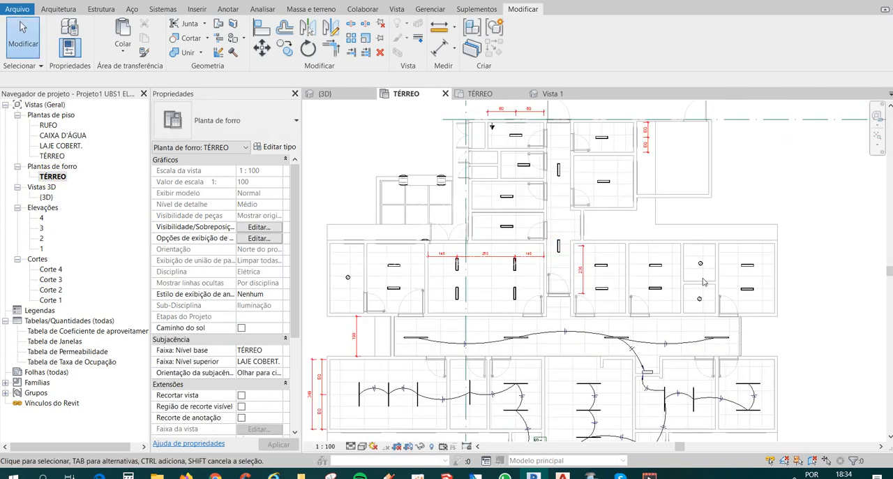
pyautogui.scroll(-2, 598, 253)
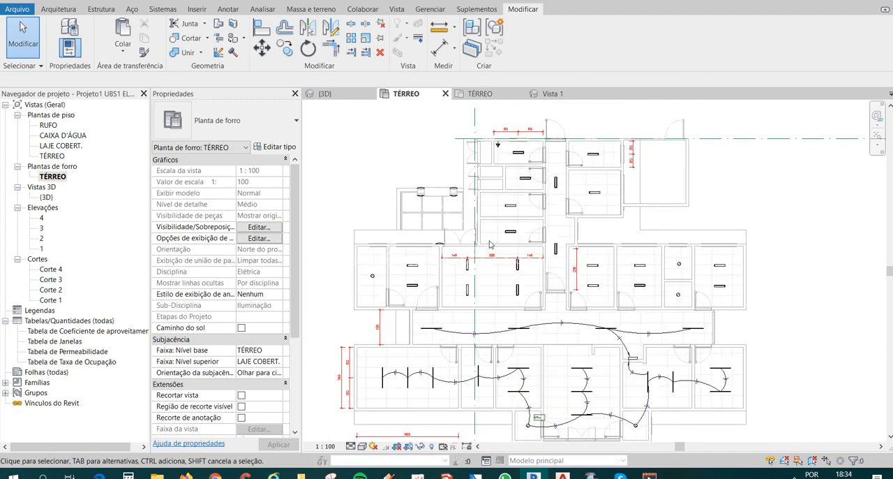
pyautogui.moveTo(633, 330); pyautogui.dragTo(631, 269, button='middle')
pyautogui.moveTo(624, 311); pyautogui.dragTo(620, 331, button='middle')
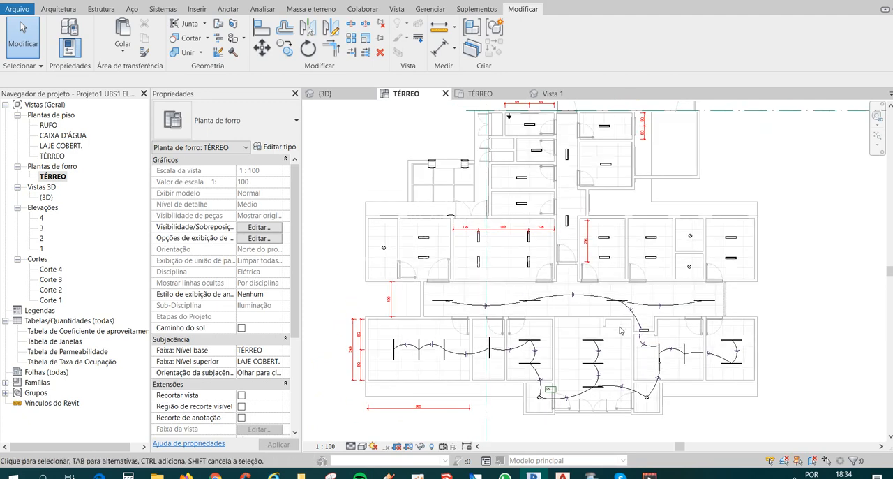
pyautogui.scroll(-2, 658, 373)
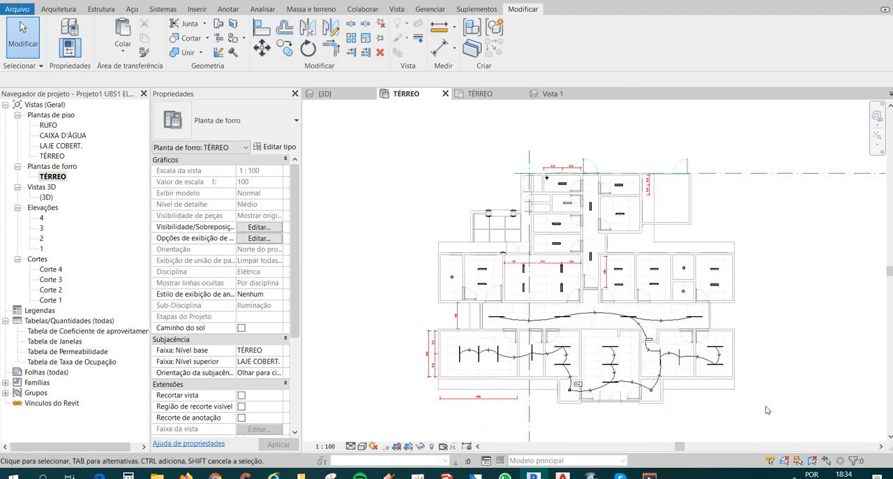
pyautogui.scroll(2, 650, 396)
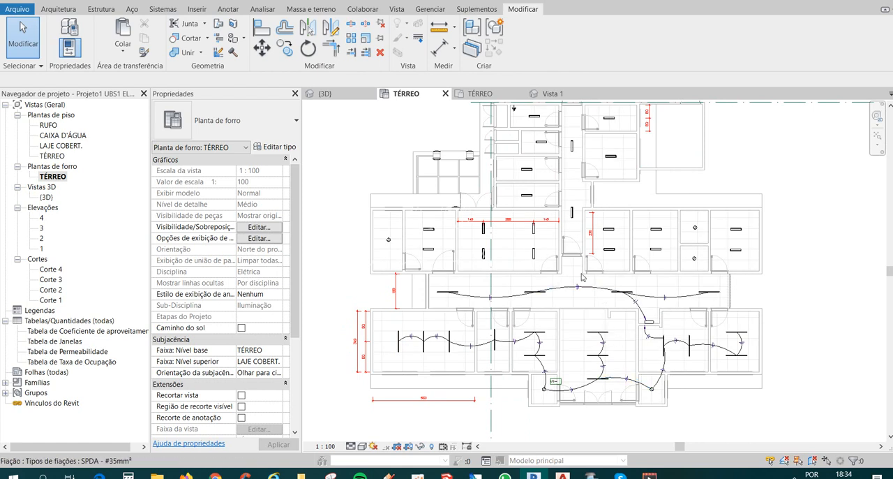
pyautogui.moveTo(625, 276); pyautogui.dragTo(625, 311, button='middle')
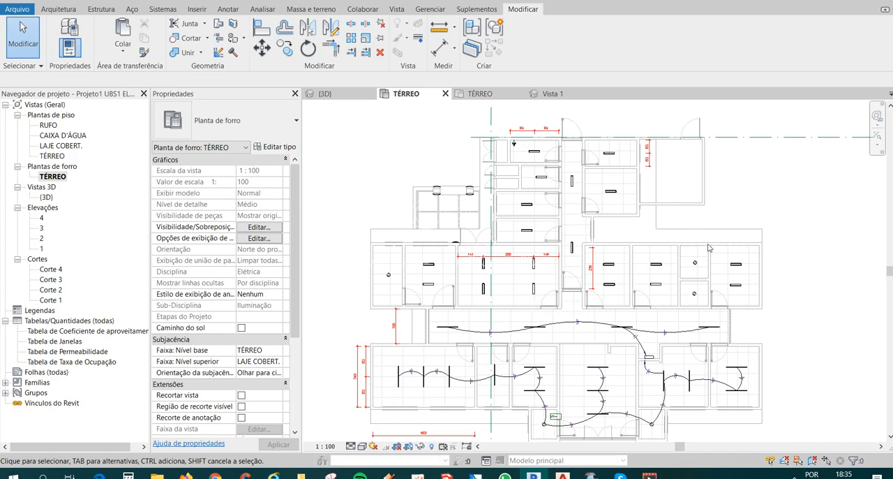
pyautogui.scroll(-3, 783, 321)
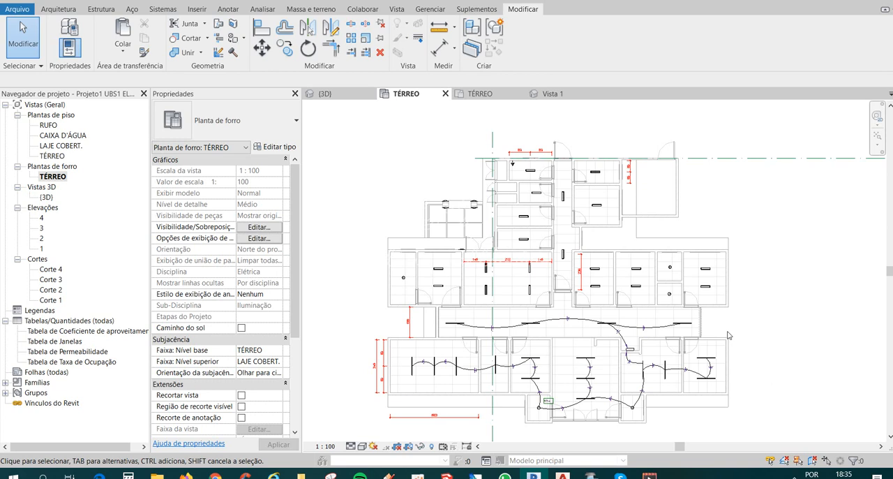
pyautogui.scroll(2, 728, 335)
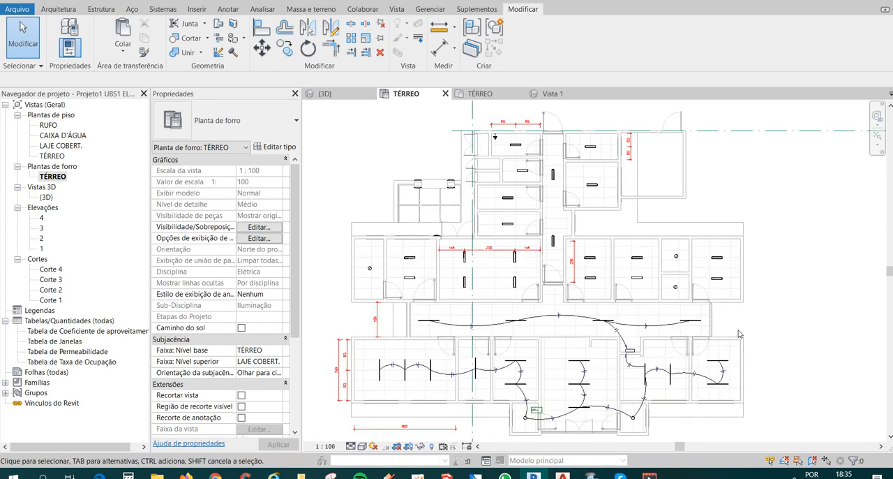
pyautogui.scroll(-2, 744, 326)
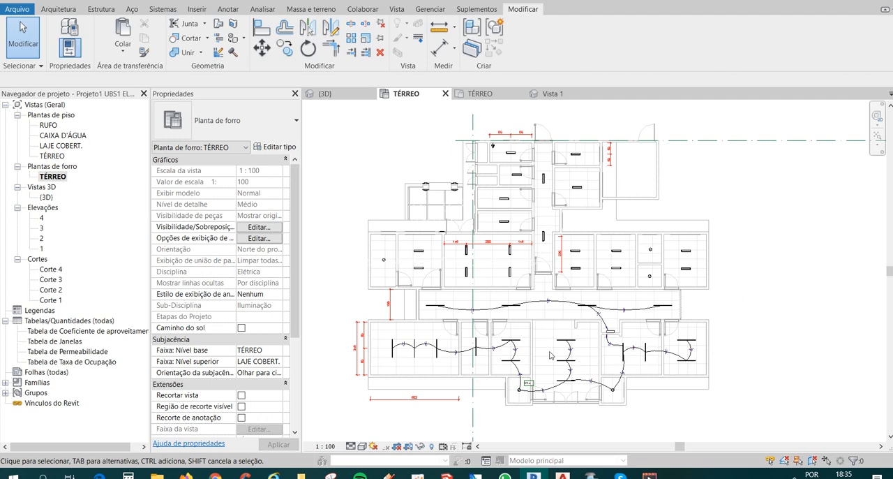
pyautogui.scroll(2, 550, 356)
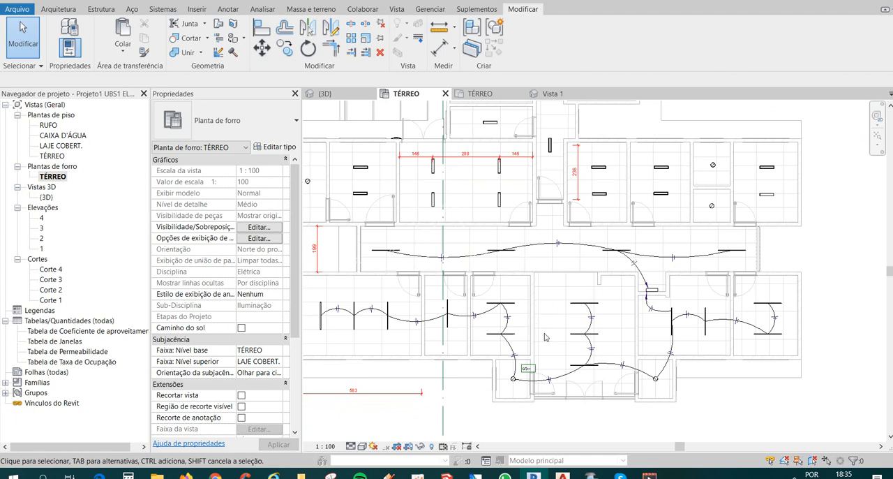
pyautogui.moveTo(545, 336); pyautogui.dragTo(576, 330, button='middle')
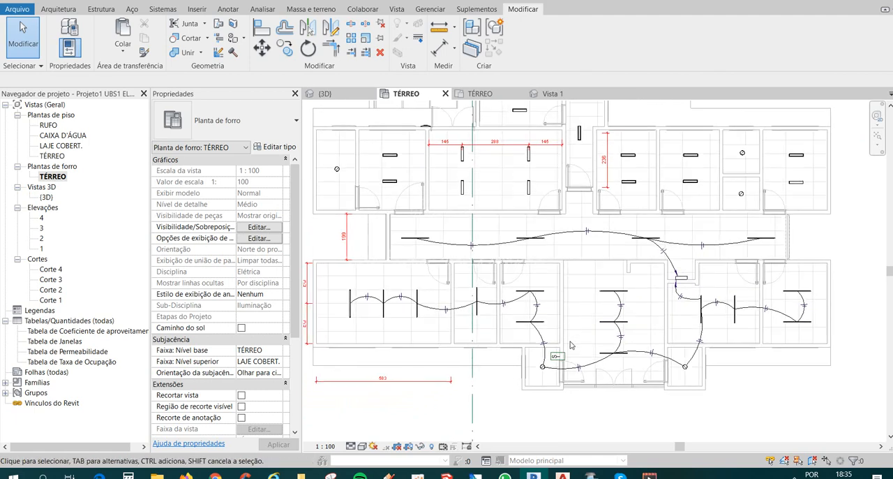